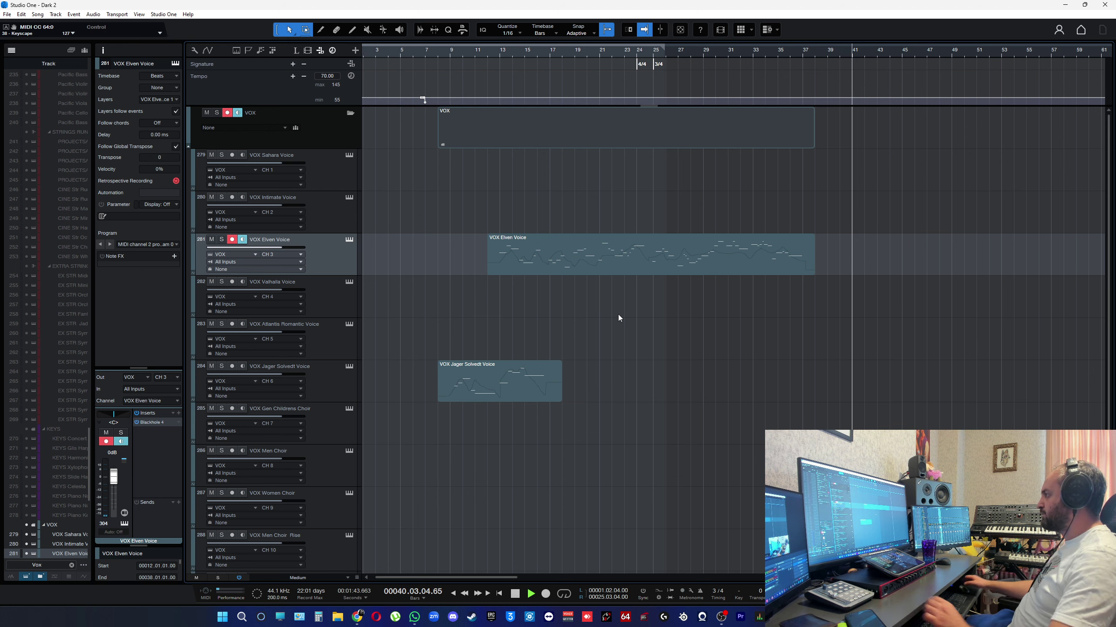
Step: Play back the VOX Elven Voice melody from about bar 25 to judge the phrase around bars 28 to 35
click(693, 362)
key(space)
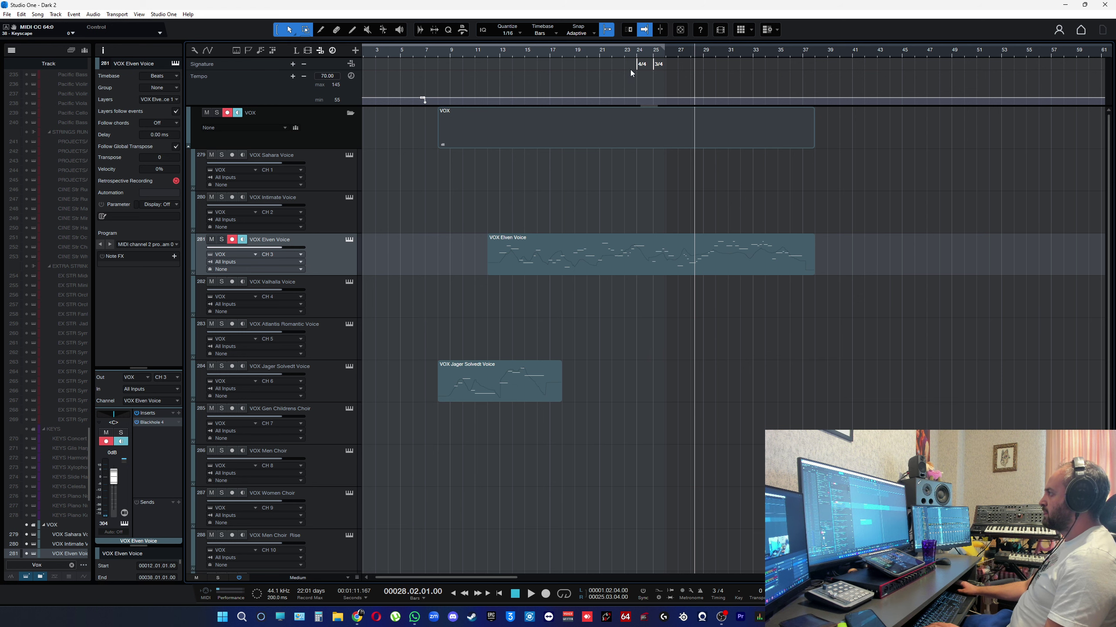
click(656, 59)
key(space)
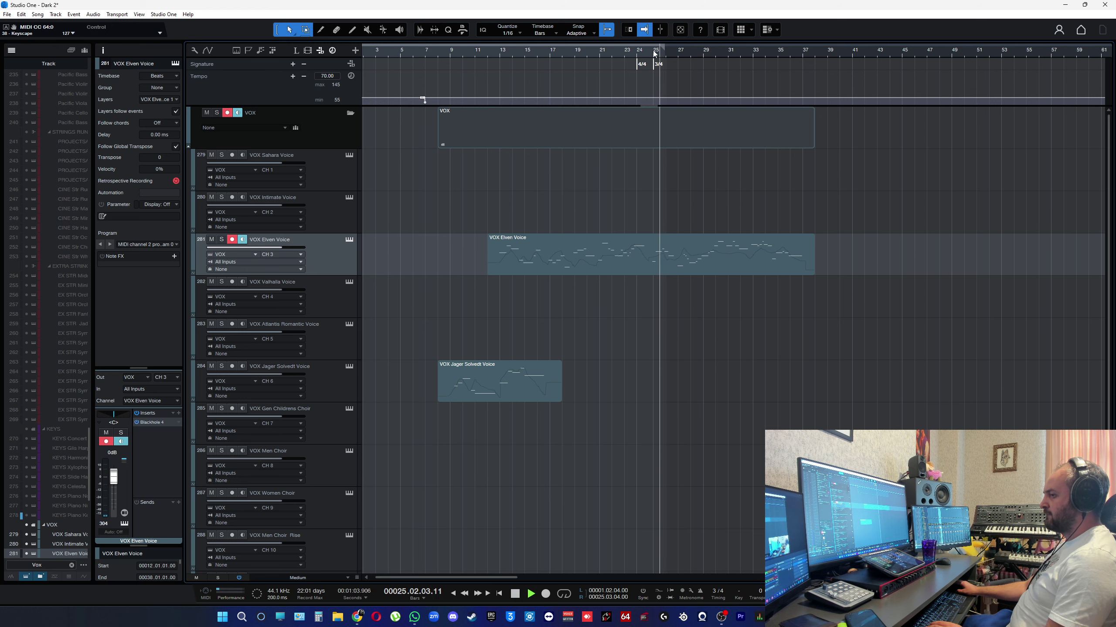
scroll(828, 487, up, 3)
scroll(738, 417, down, 2)
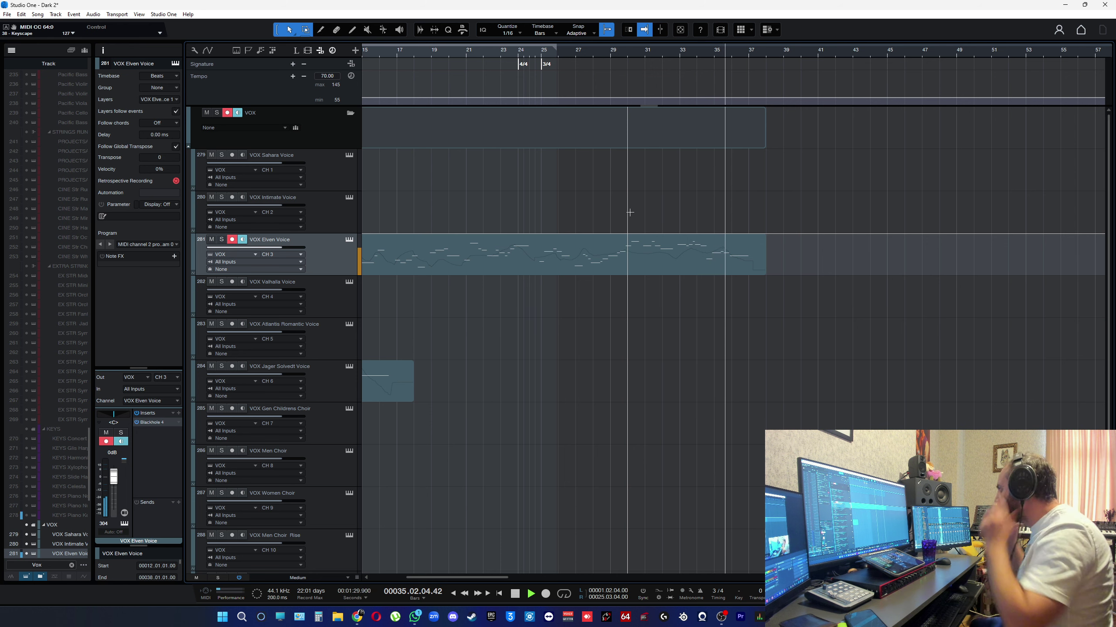
key(space)
key(space)
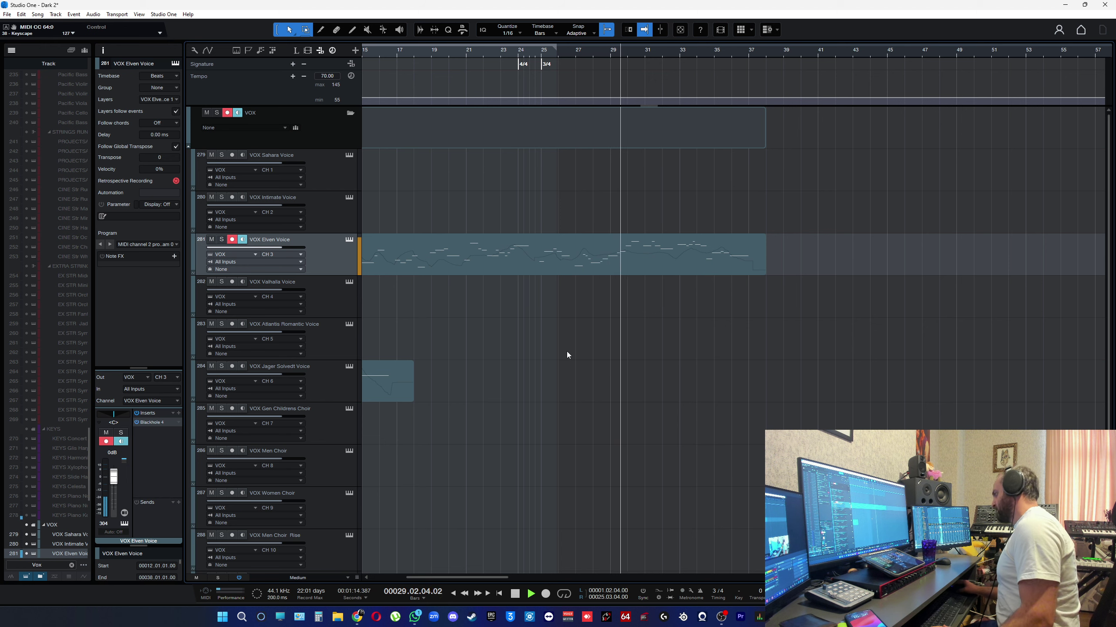
key(space)
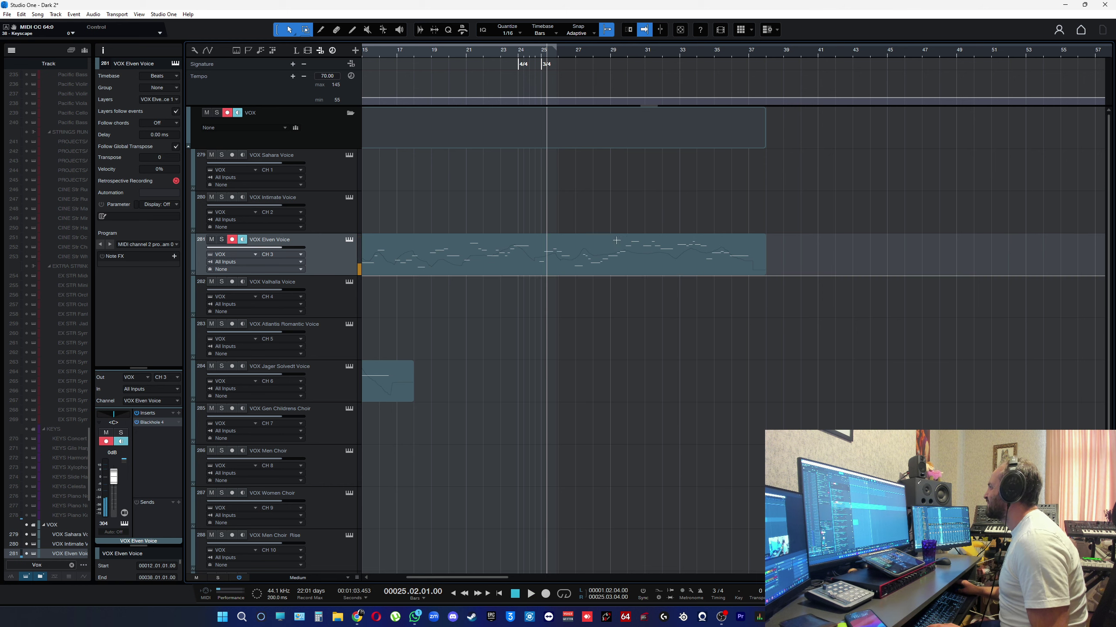
Step: Open the VOX Elven Voice part for note editing and redraw its modulation curve rising to about 70 between bars 29 and 30
key(space)
double_click(619, 266)
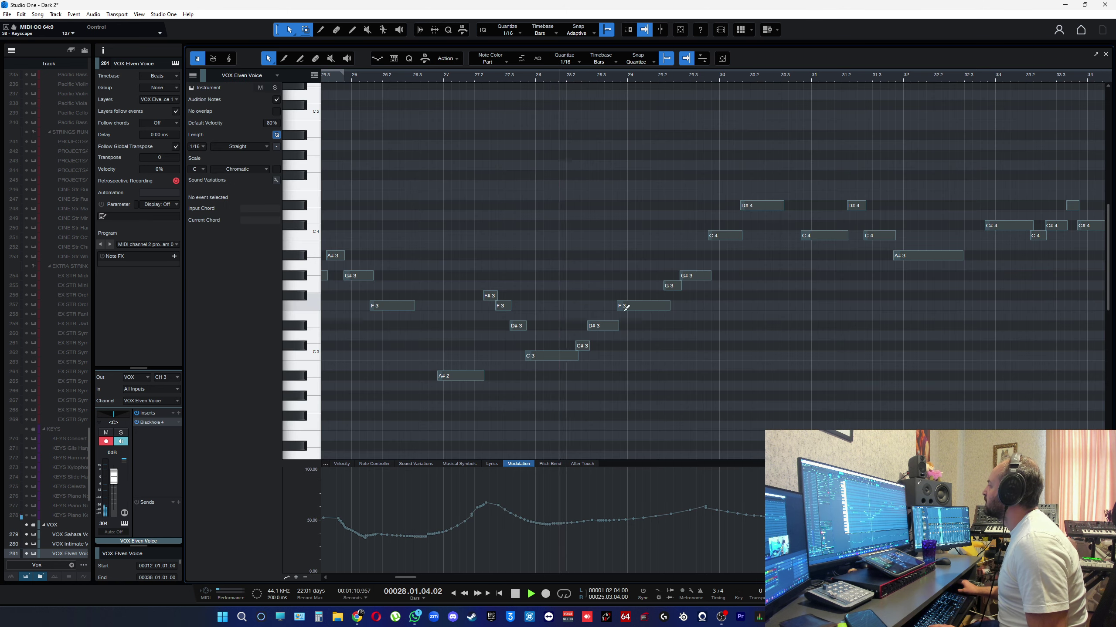
right_click(679, 408)
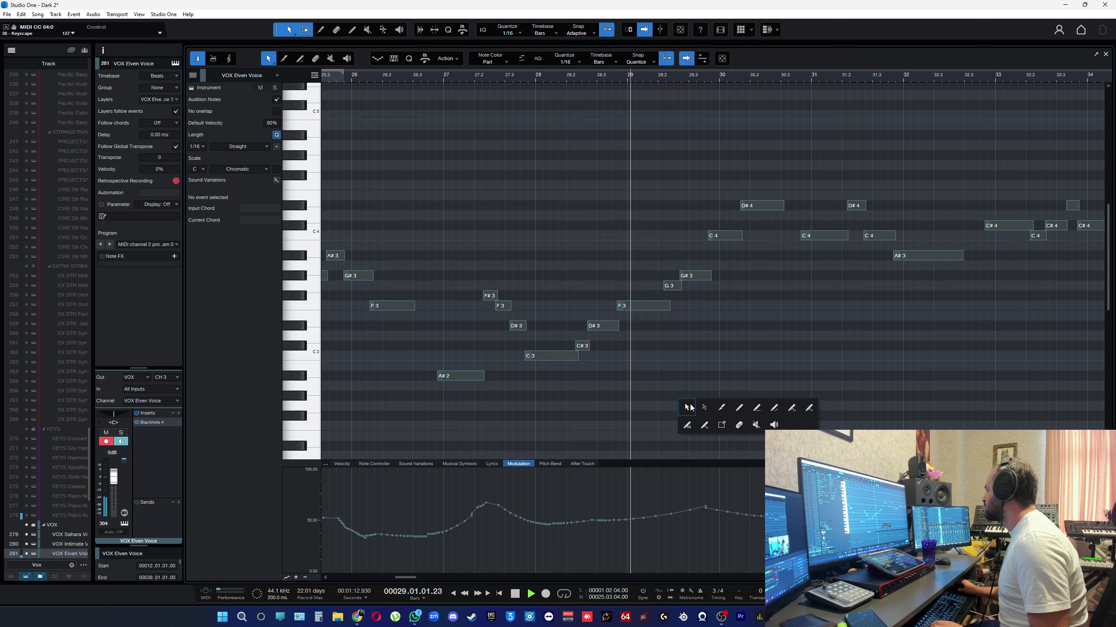
click(781, 409)
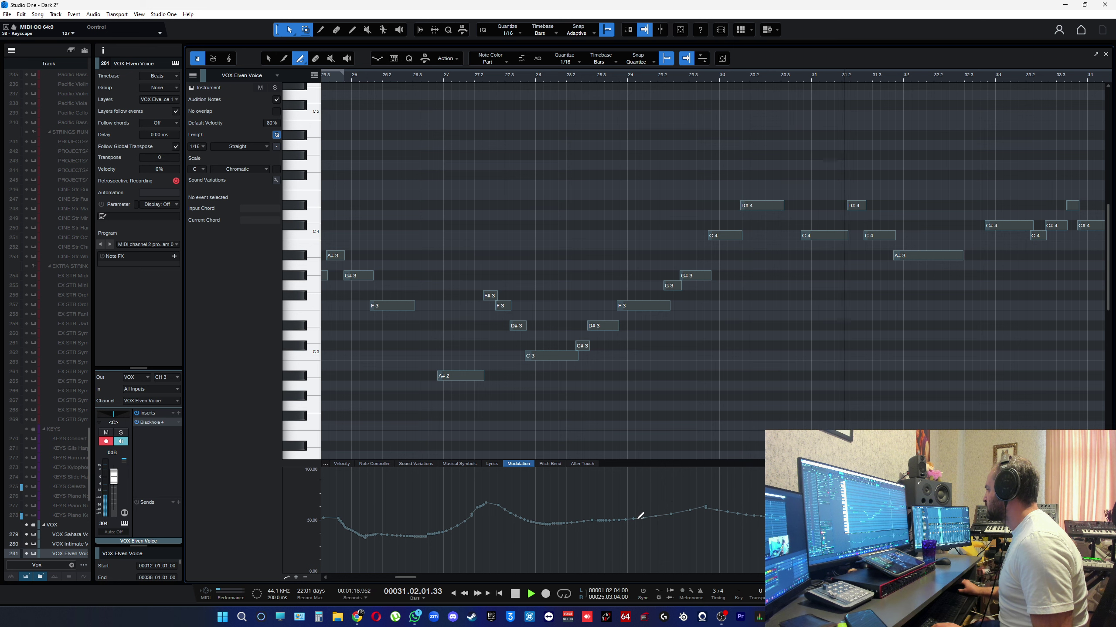
mouse_move(639, 518)
mouse_down()
mouse_move(734, 495)
mouse_move(725, 499)
mouse_up()
key(1)
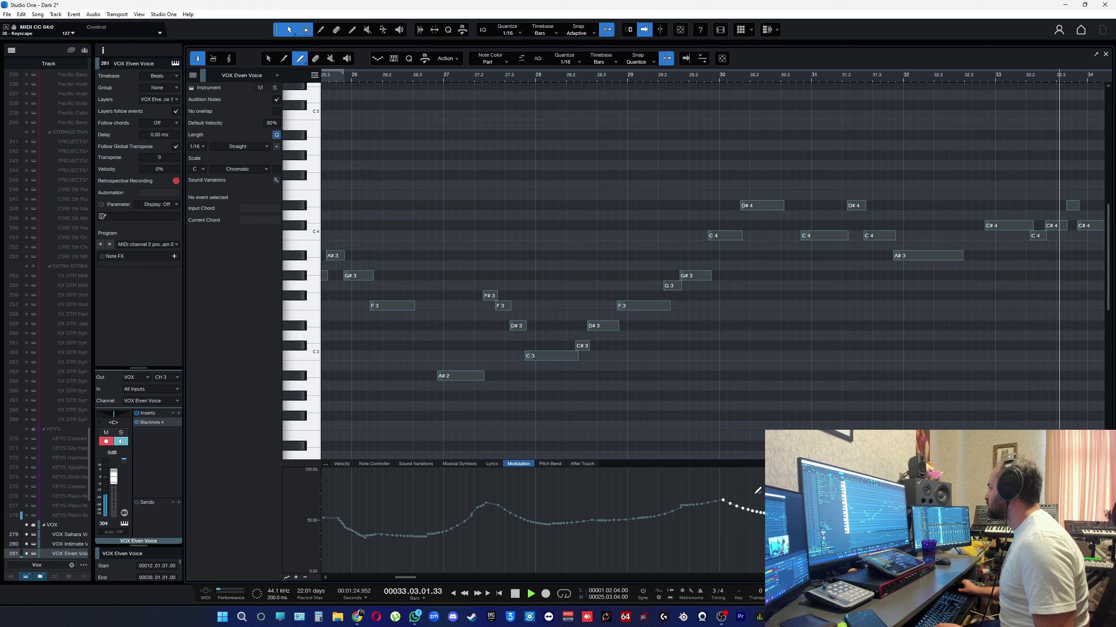
Step: Solo the VOX Elven Voice track and listen to the phrase around bar 29
click(624, 80)
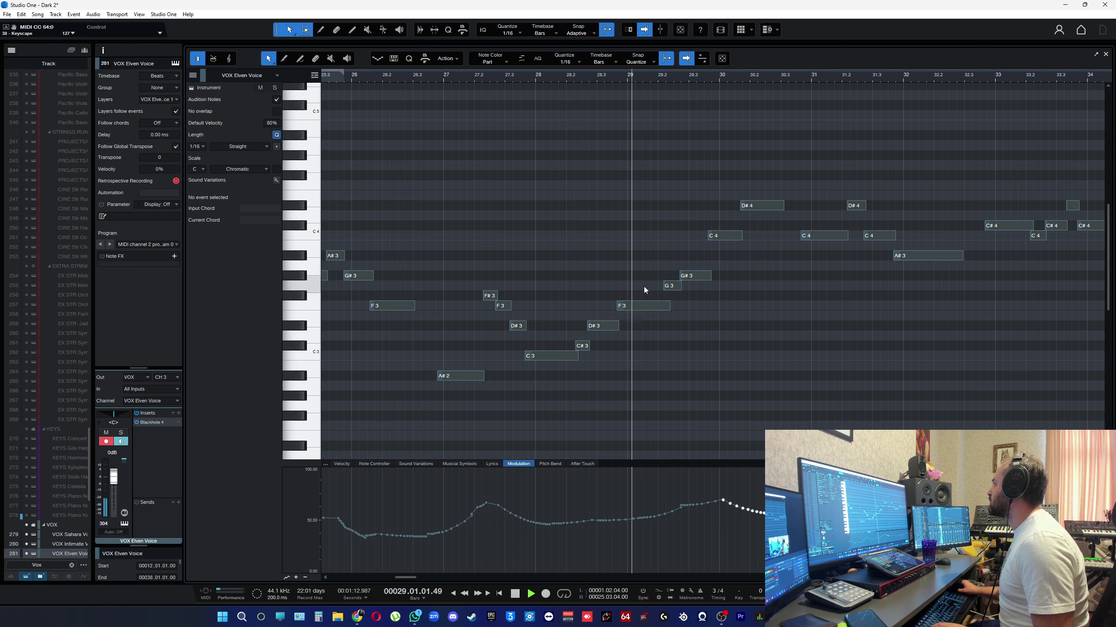
scroll(725, 364, up, 2)
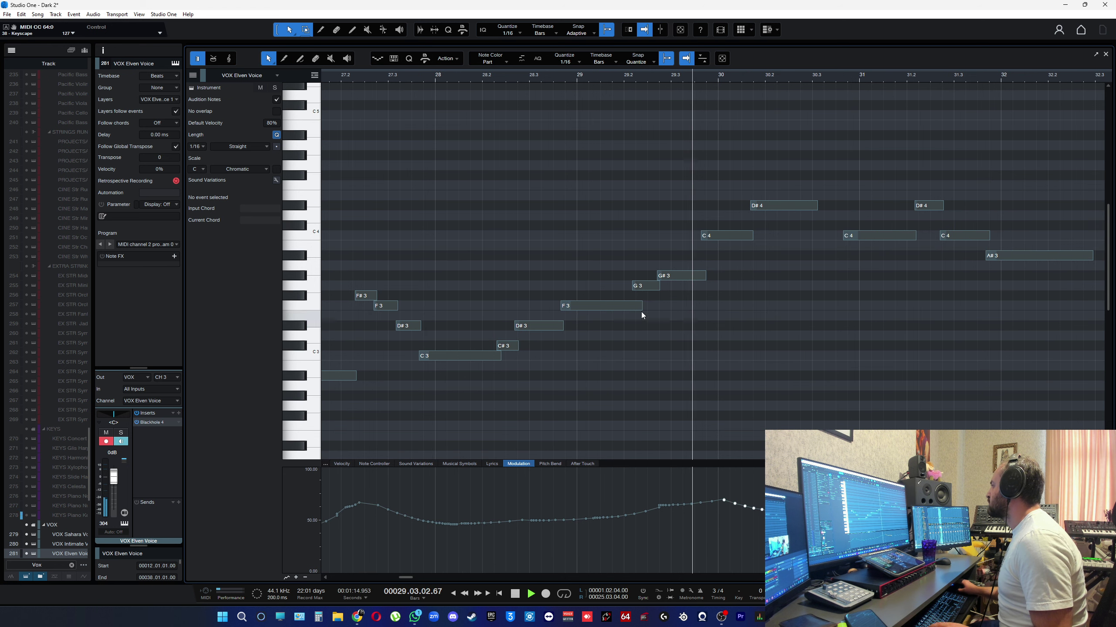
click(542, 75)
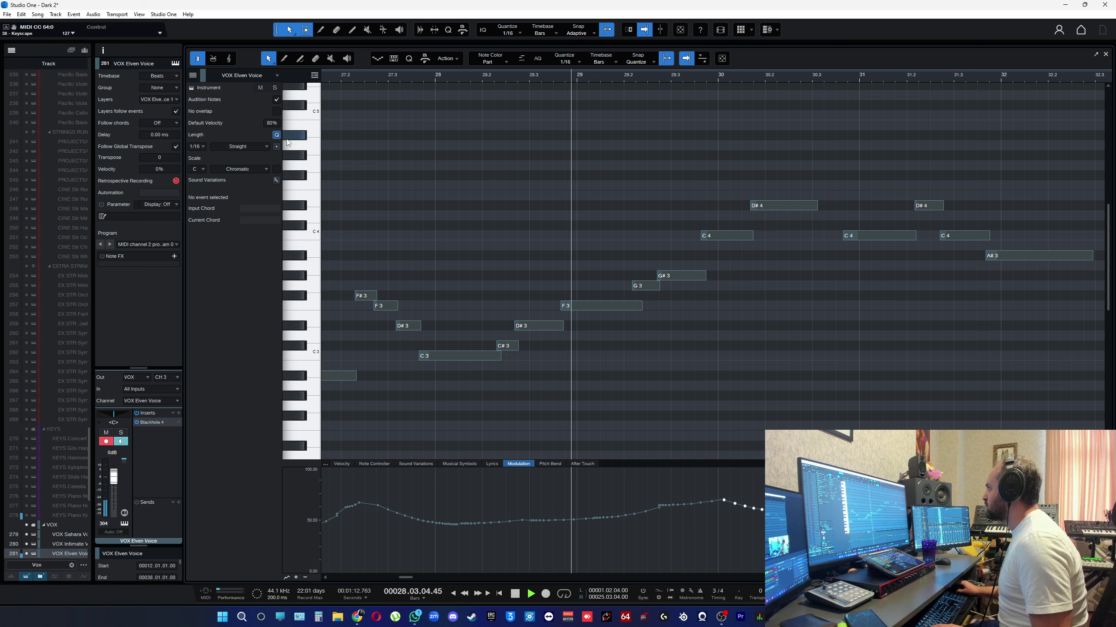
click(275, 88)
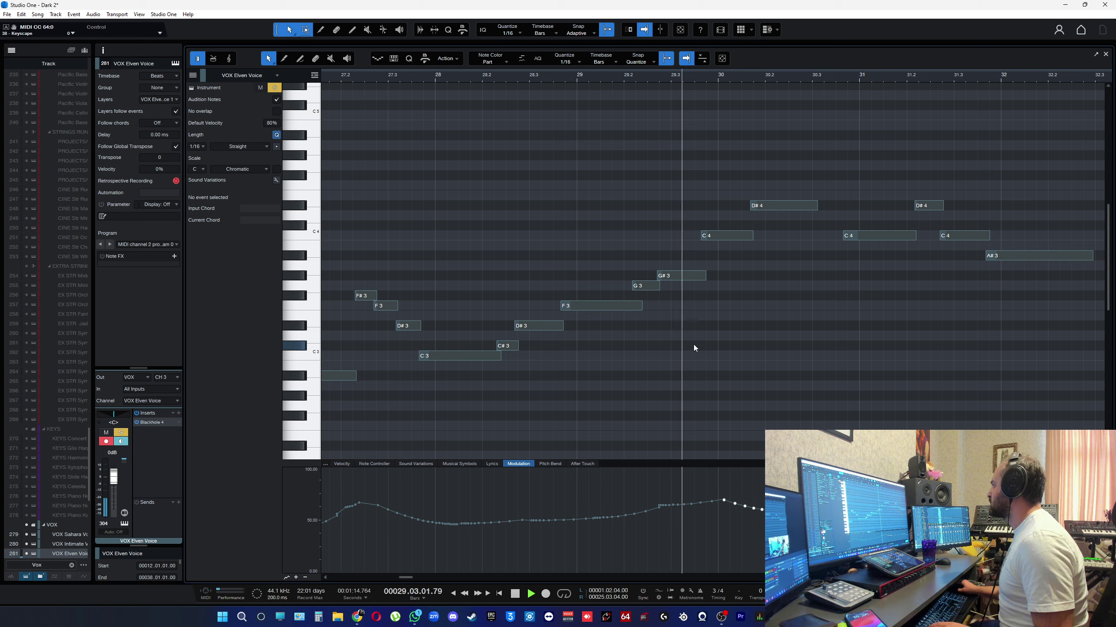
key(space)
Step: Redraw the modulation curve with the Paint tool from just after bar 29, rising to about 80 at bar 30
right_click(746, 374)
click(848, 373)
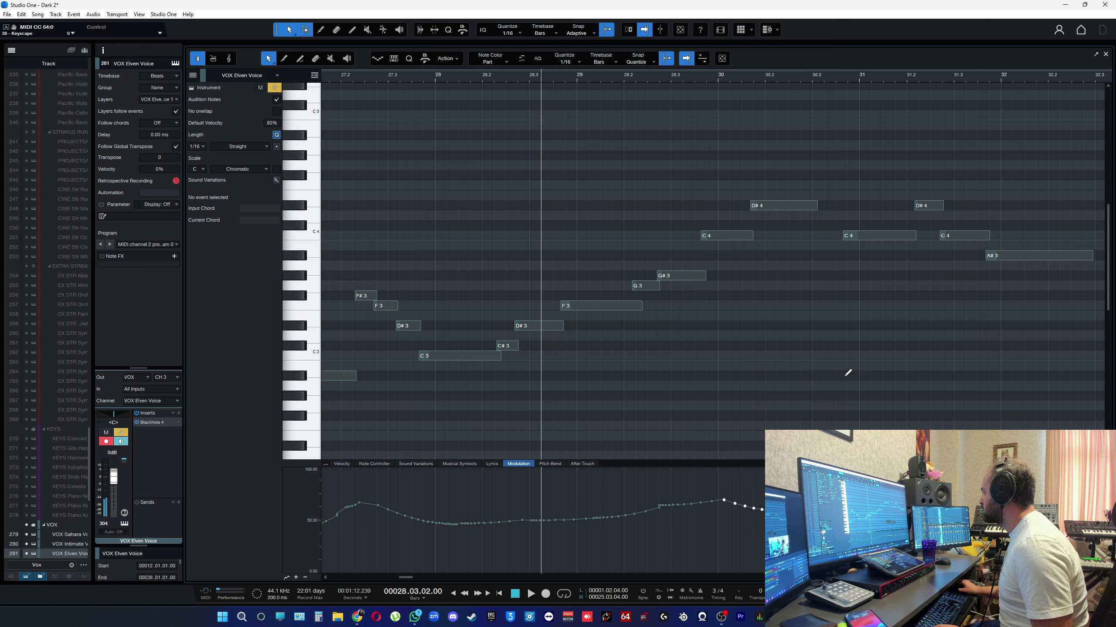
mouse_move(597, 509)
mouse_down()
mouse_move(722, 486)
mouse_move(763, 508)
mouse_up()
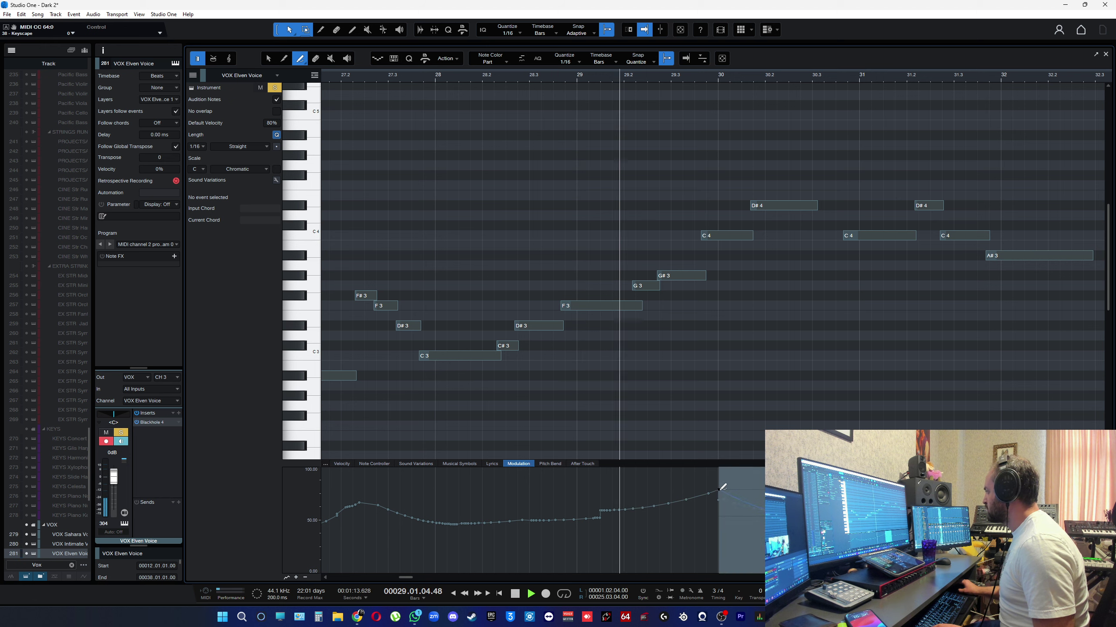
right_click(756, 438)
click(761, 444)
Step: Delete the stray modulation points that form the abrupt jump just after bar 29
key(space)
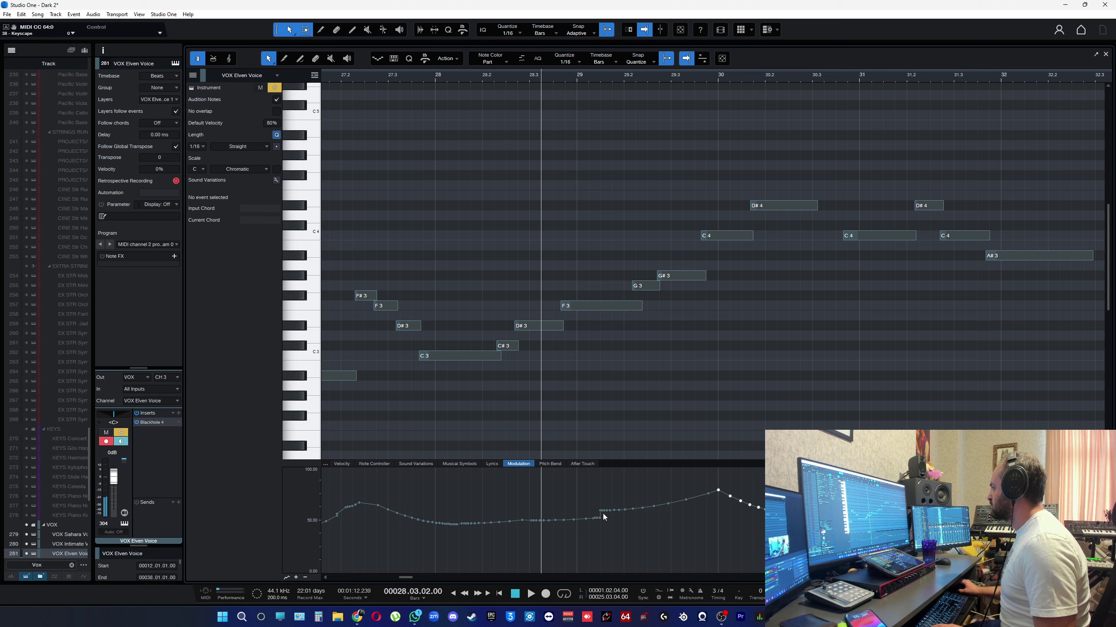
drag(606, 519, 581, 519)
key(Delete)
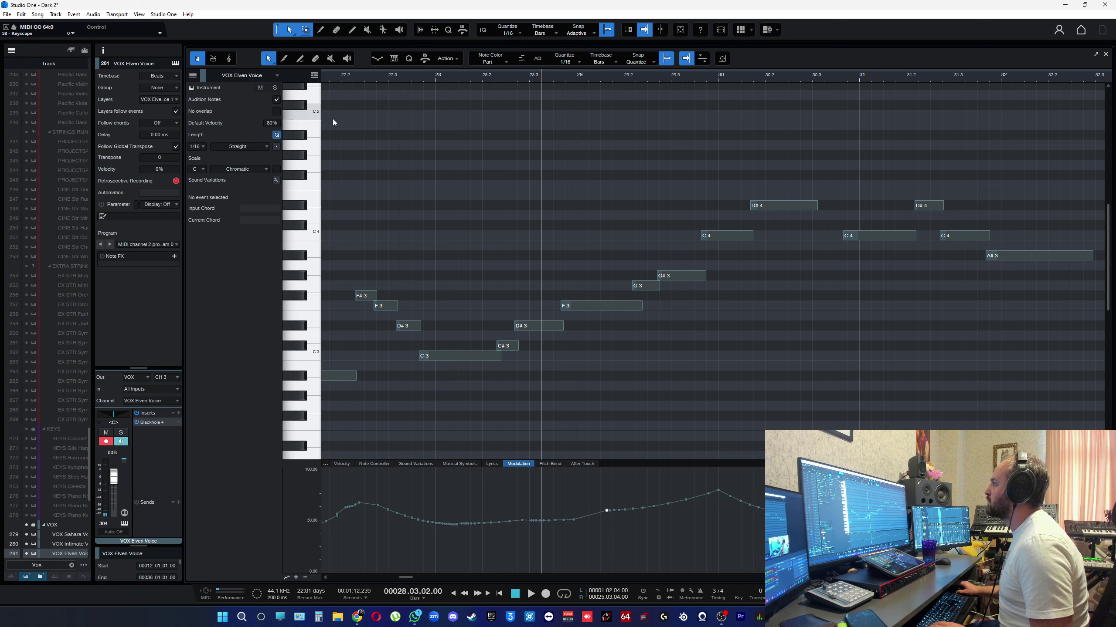
Step: Play the revised vocal phrase in the full mix and close the note editor to return to the arrangement
key(space)
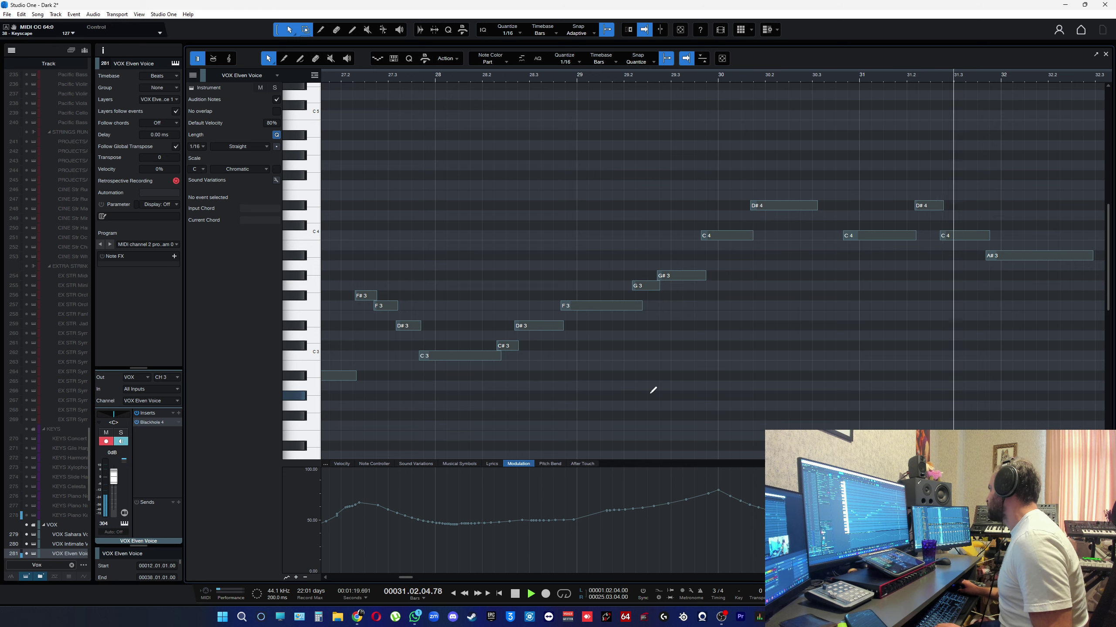
scroll(621, 388, down, 2)
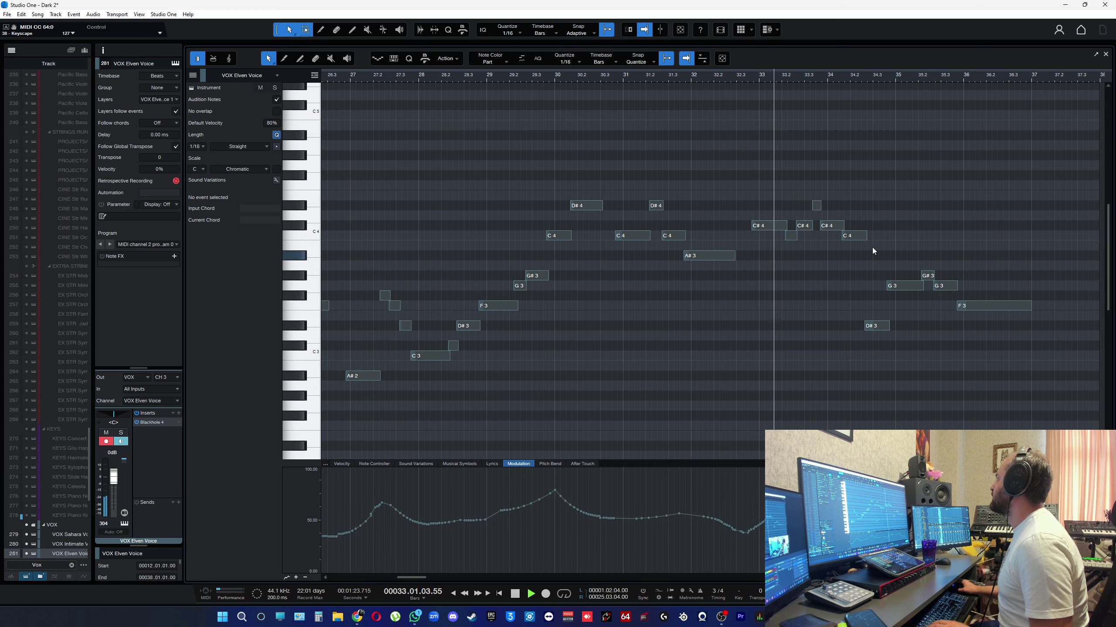
click(1106, 54)
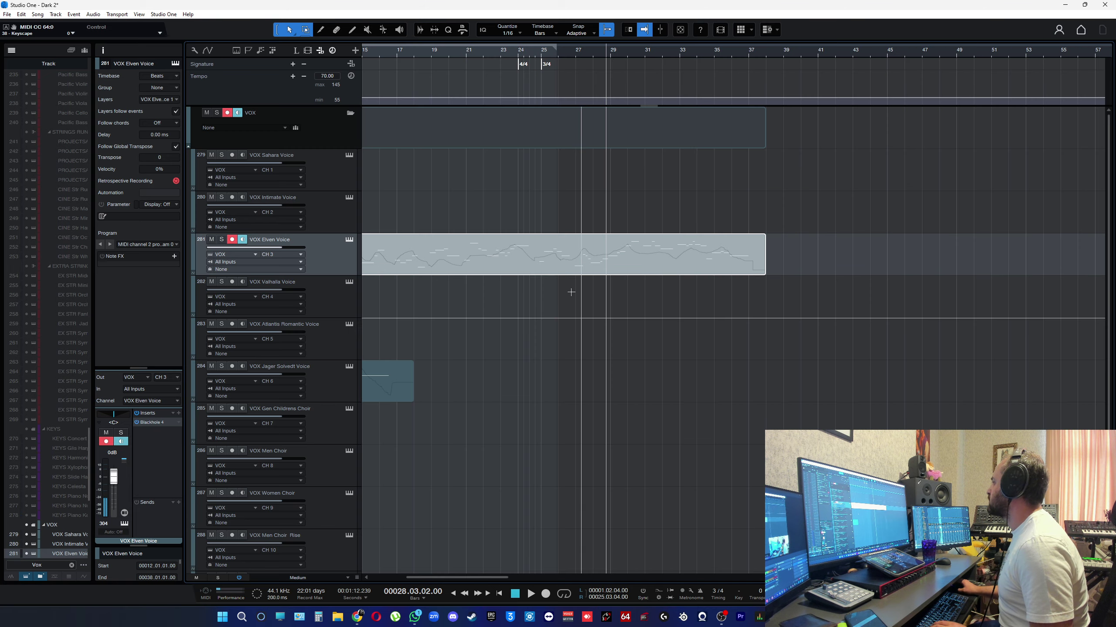
scroll(439, 318, down, 2)
scroll(456, 321, down, 1)
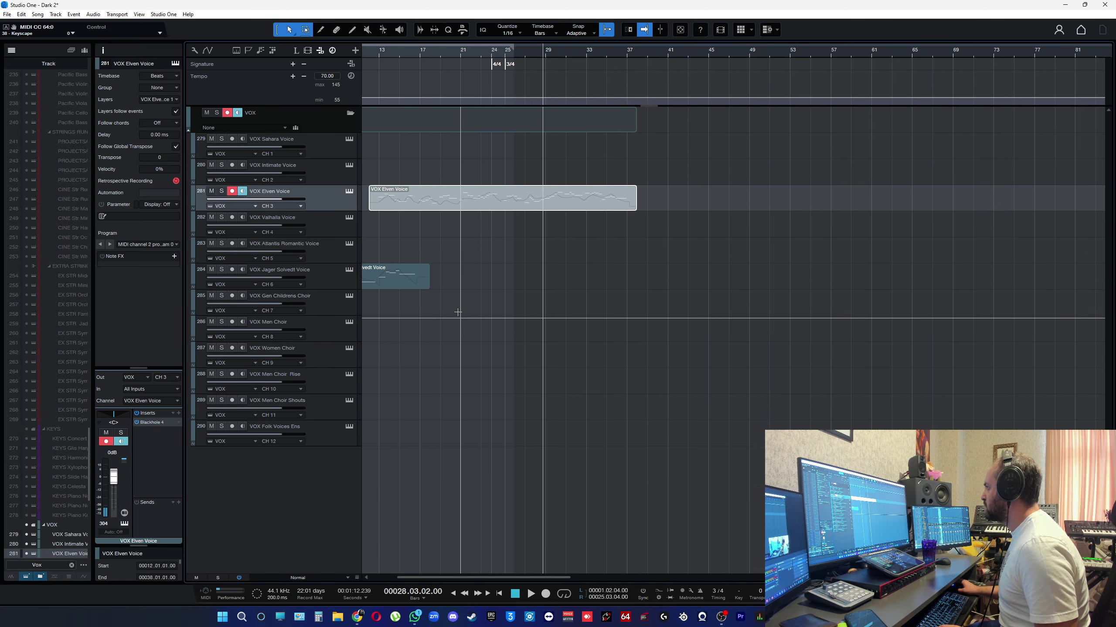
click(466, 367)
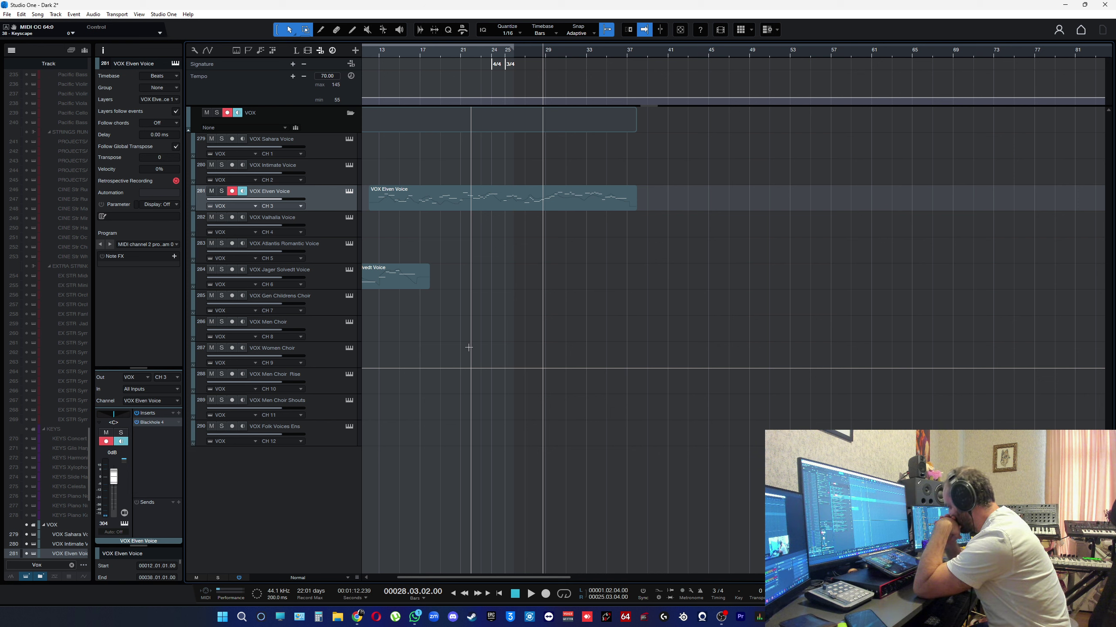
Step: Bring the PERCUSSIONS tracks into the arrangement view and play them from bar 28
key(Return)
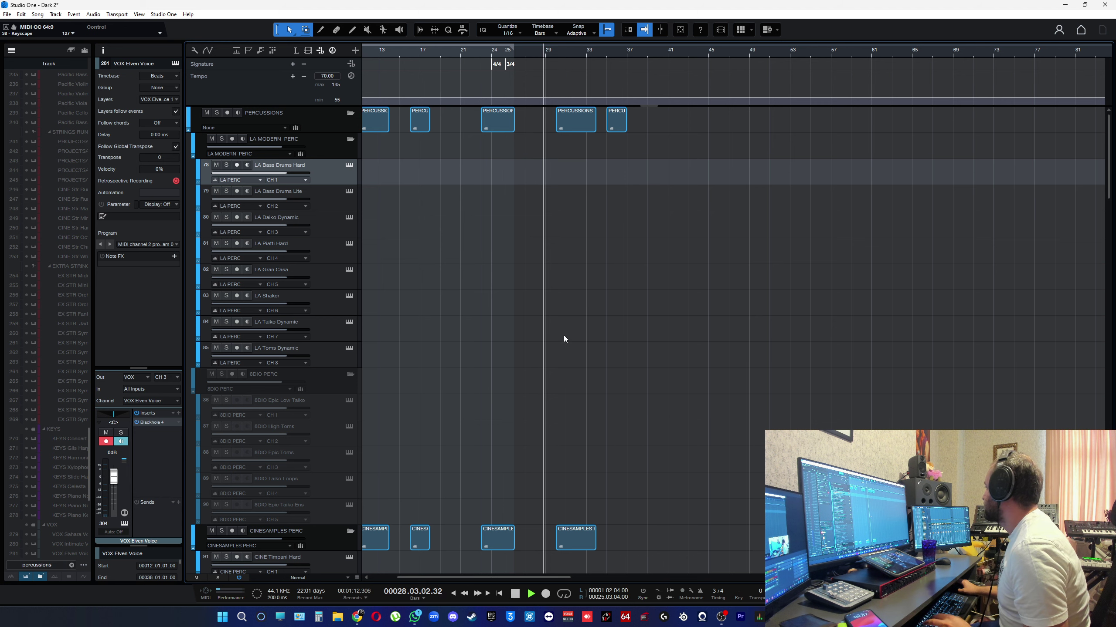
key(space)
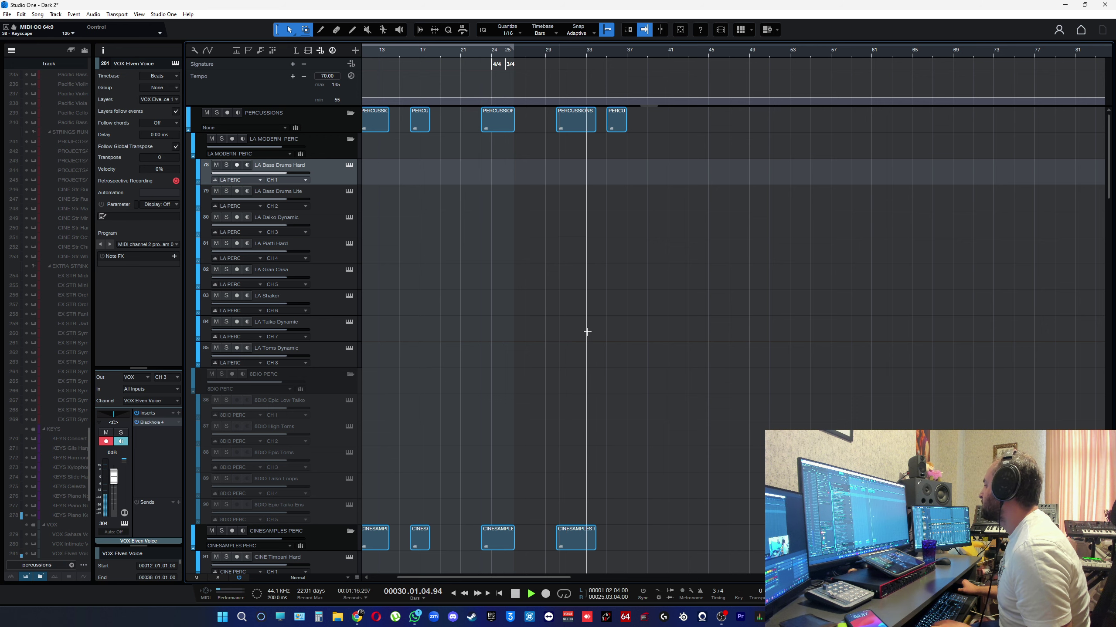
key(alt+w)
key(e)
key(e)
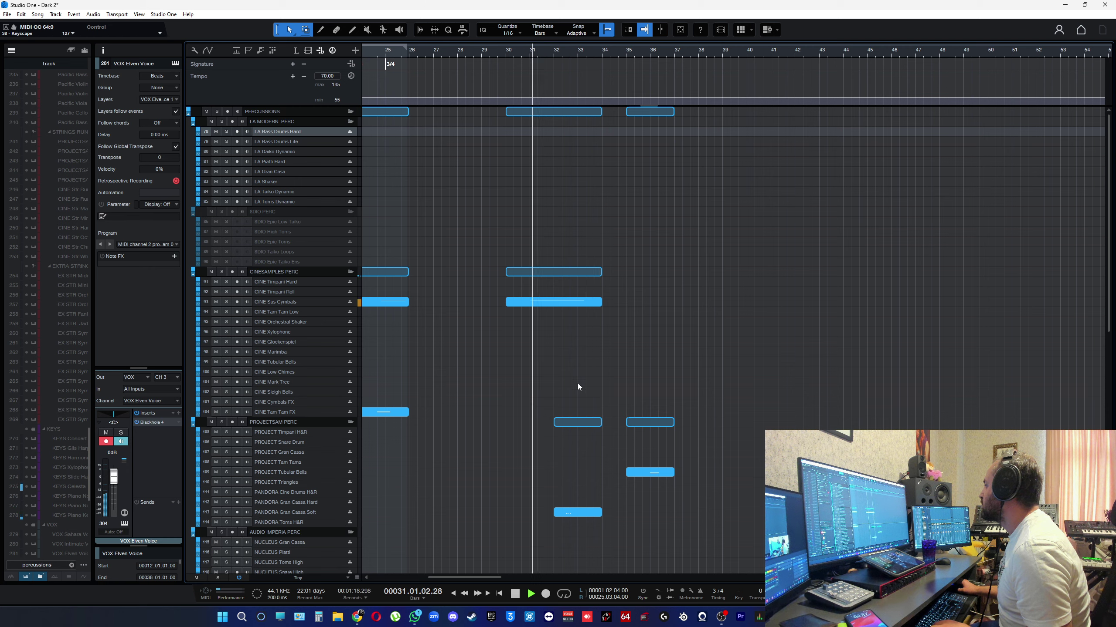
key(alt+e)
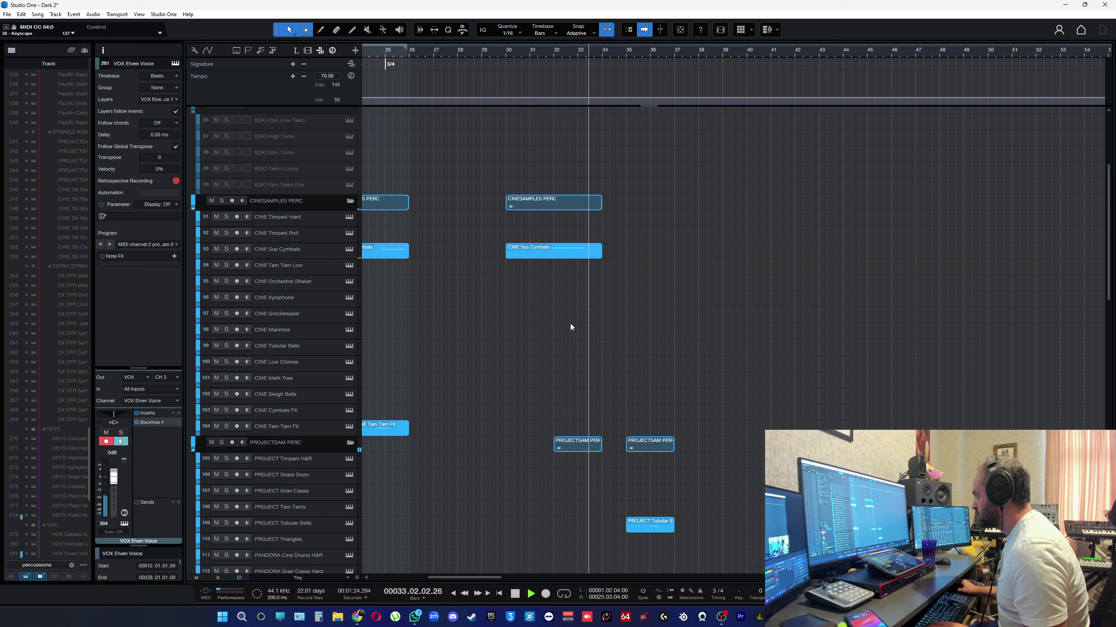
Step: Play the song from bar 32 and select the PANDORA Toms H&R track for live playing
click(555, 52)
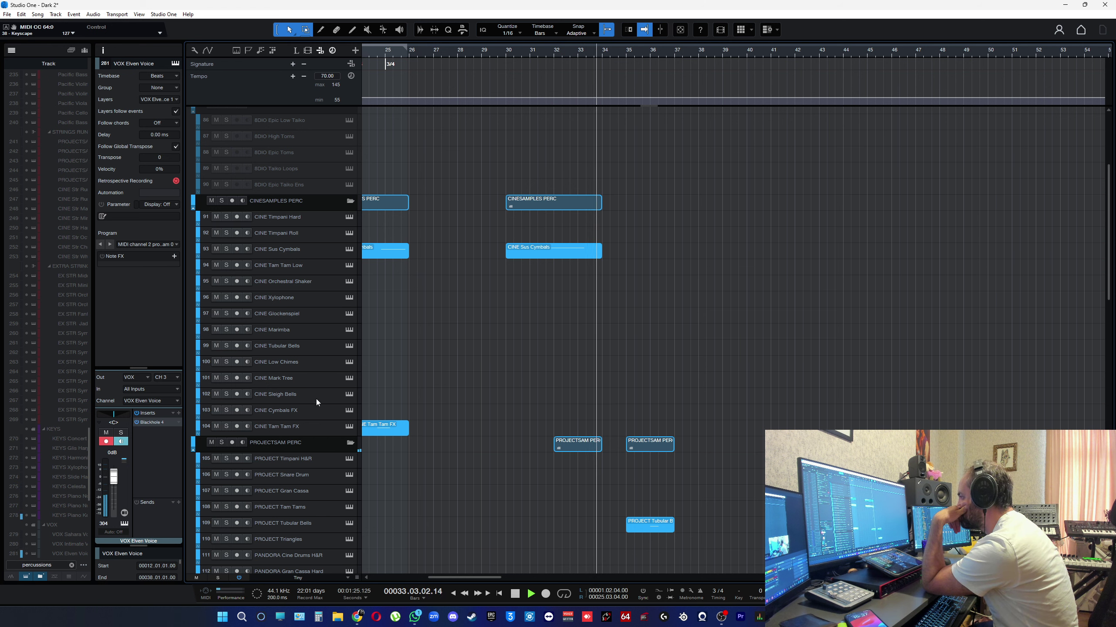
scroll(521, 402, down, 2)
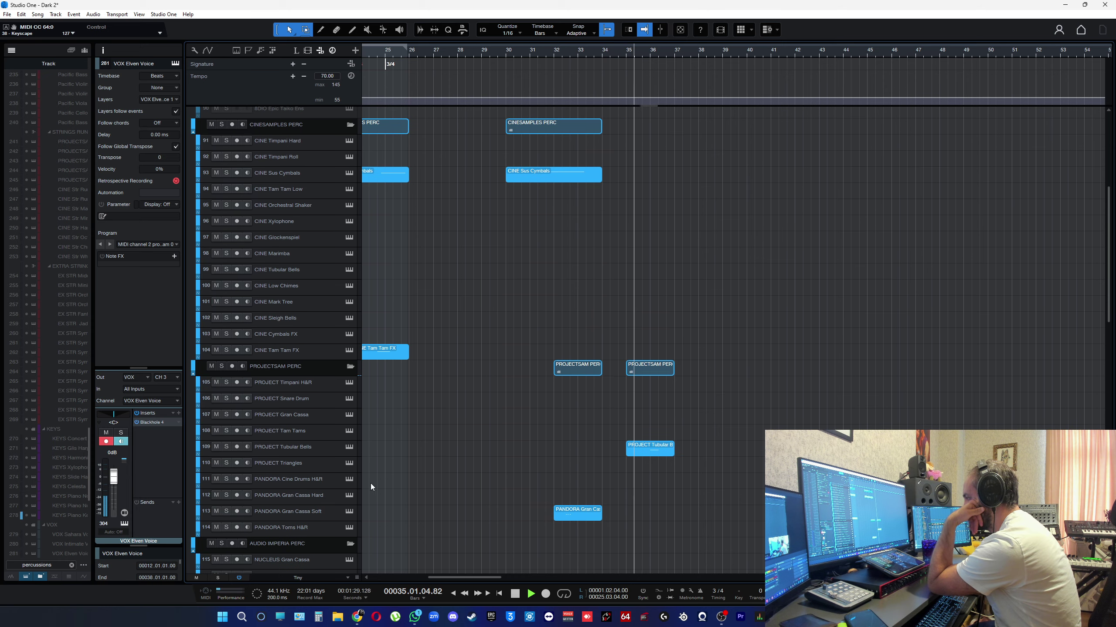
scroll(319, 509, down, 1)
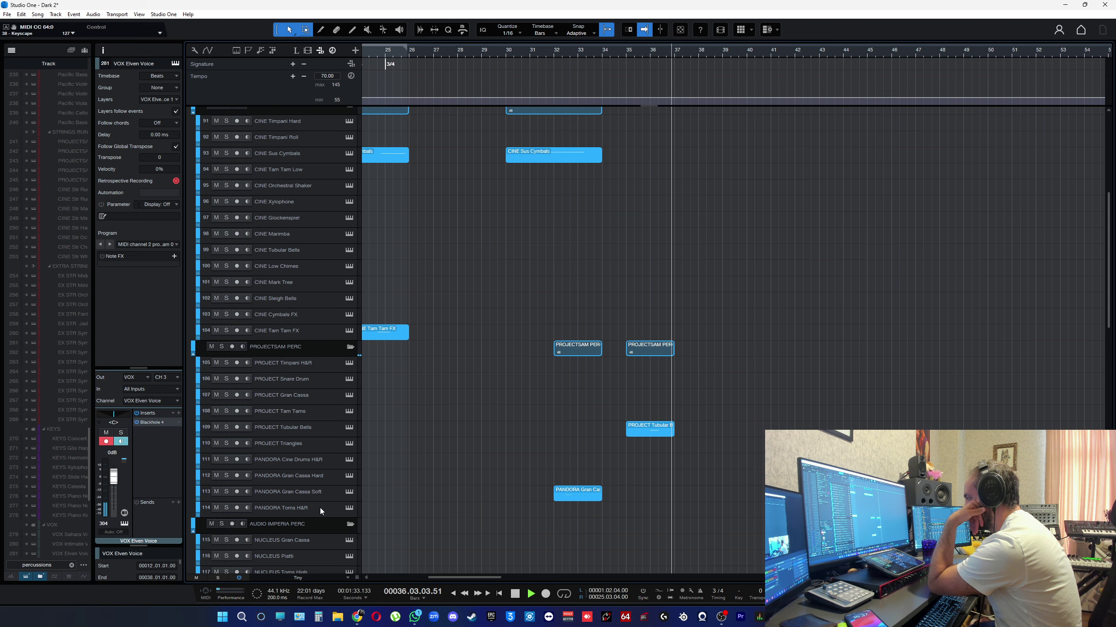
click(325, 507)
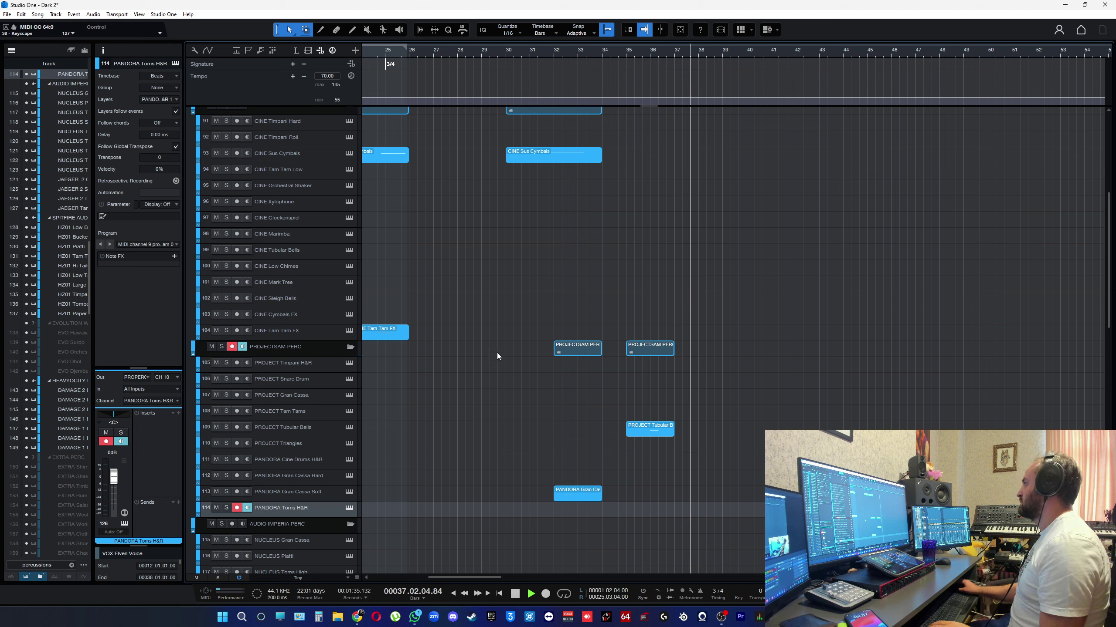
Step: Audition PANDORA Toms H&R against repeated playback from bar 32
key(space)
key(space)
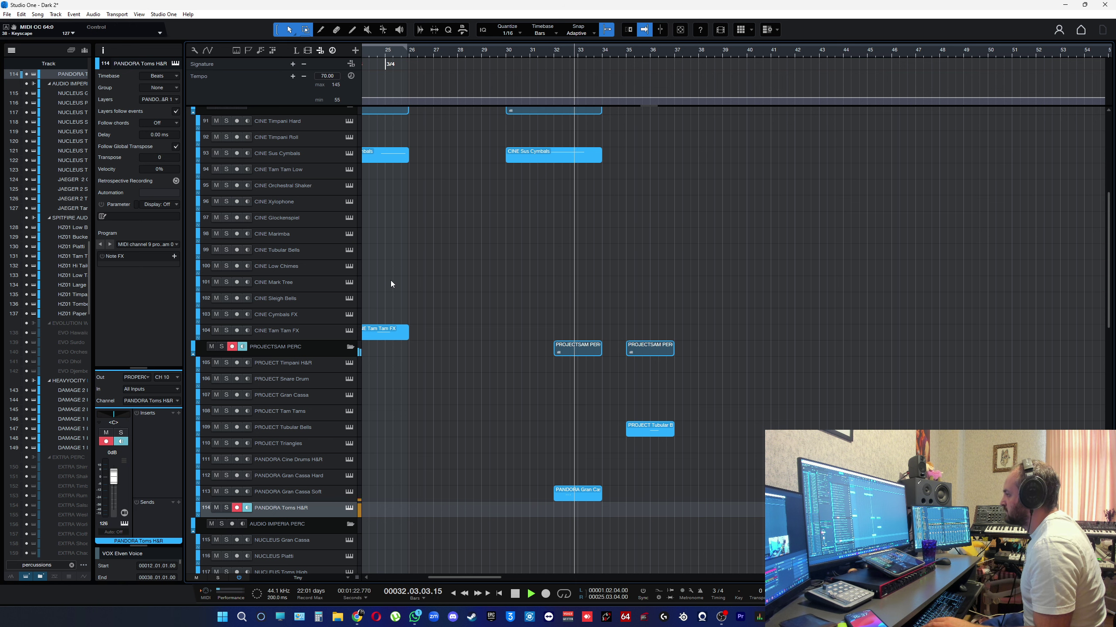
key(space)
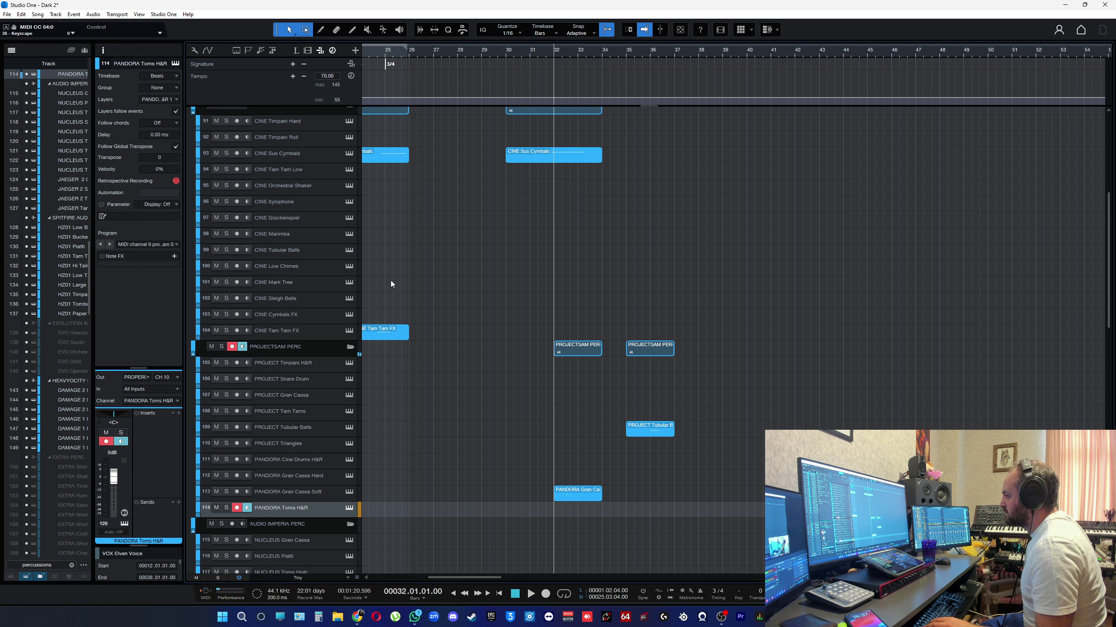
key(space)
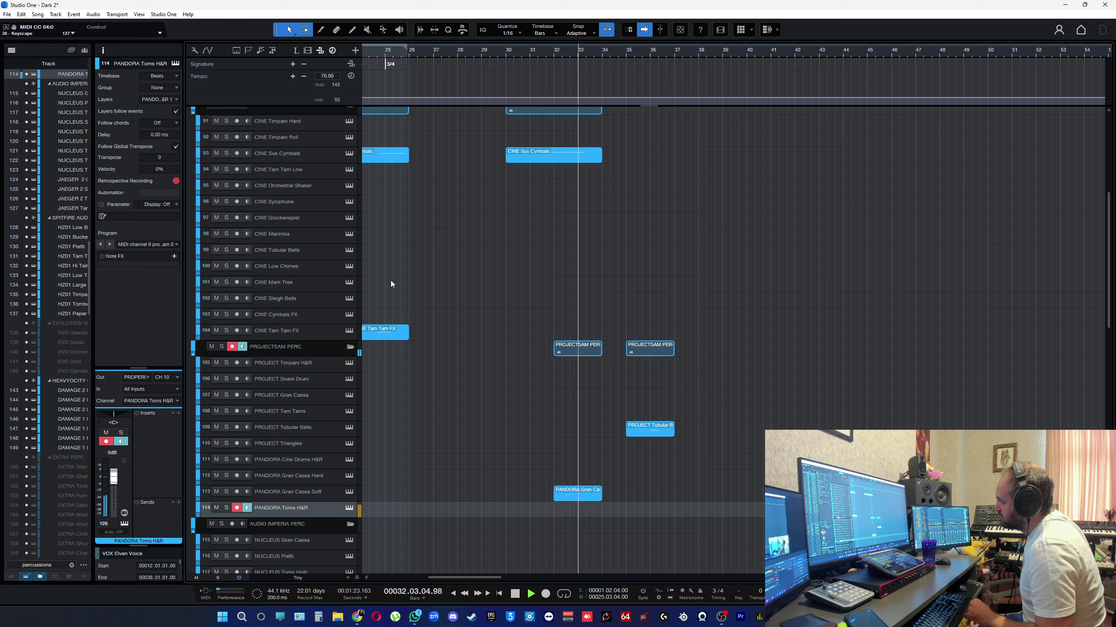
key(space)
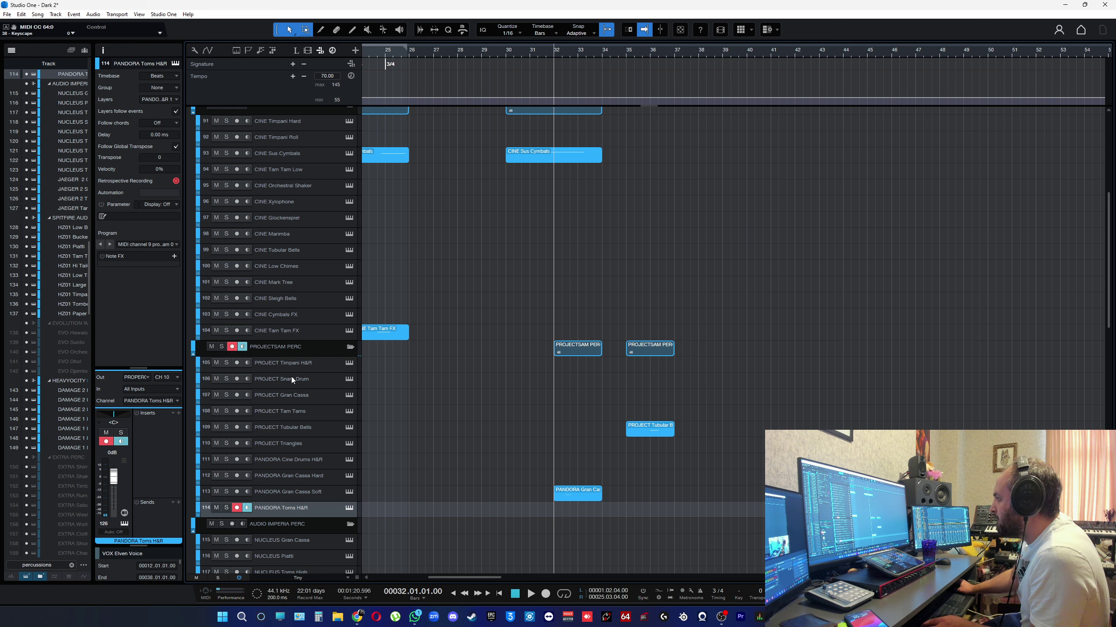
Step: Audition PROJECT Tam Tams against playback from bar 32, and try CINE Tubular Bells and CINE Low Chimes
click(311, 412)
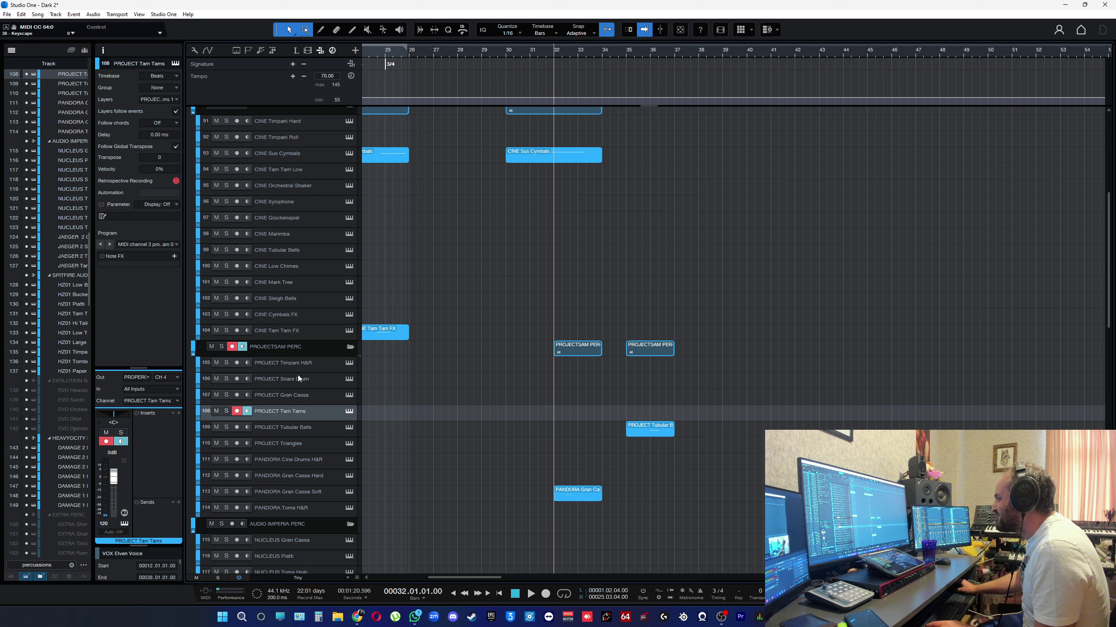
key(space)
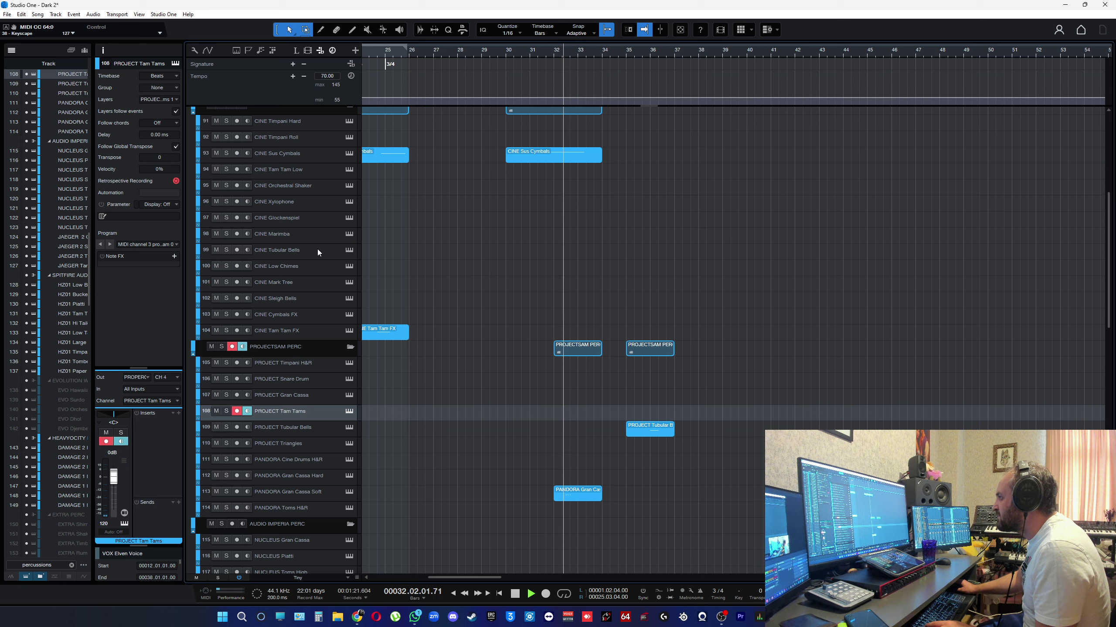
key(space)
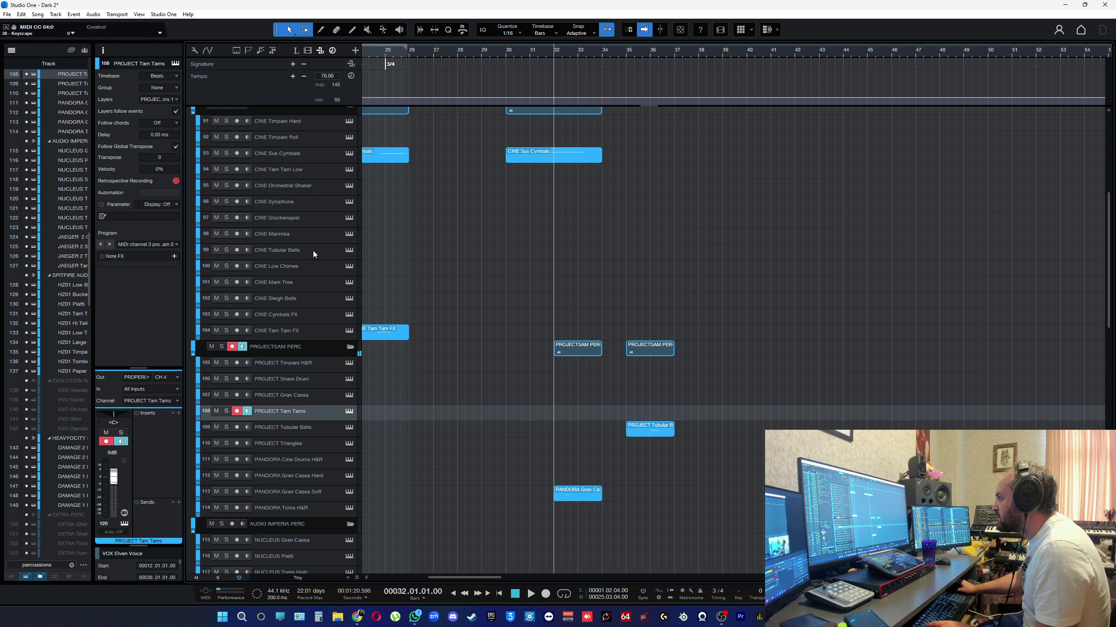
click(313, 251)
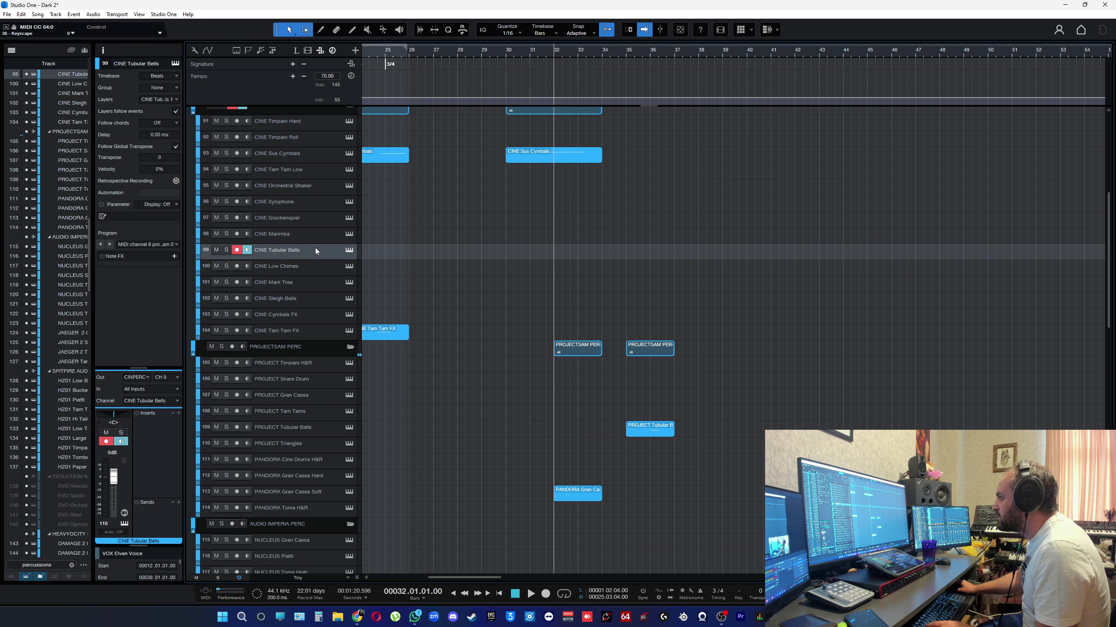
click(309, 267)
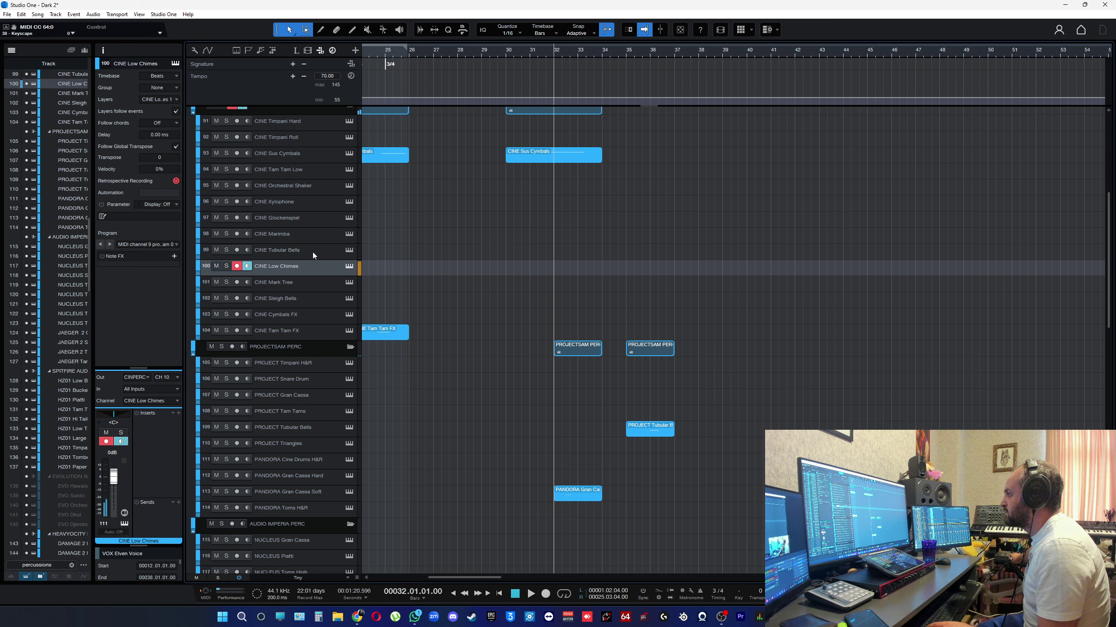
Step: Audition CINE Orchestral Shaker against playback from bar 32
scroll(306, 225, up, 1)
click(305, 199)
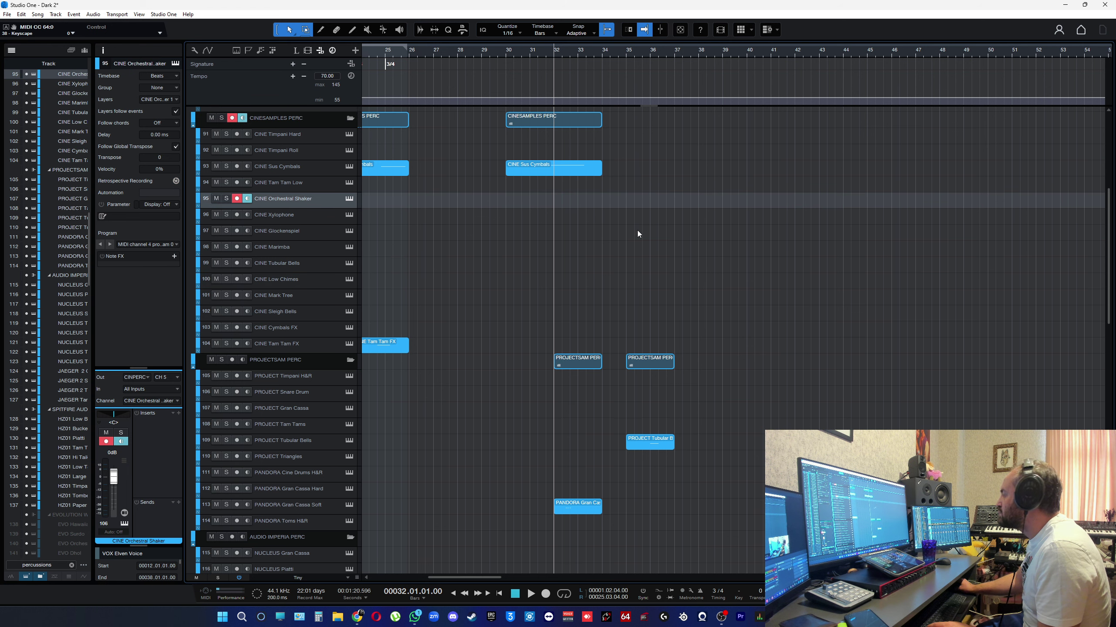
key(space)
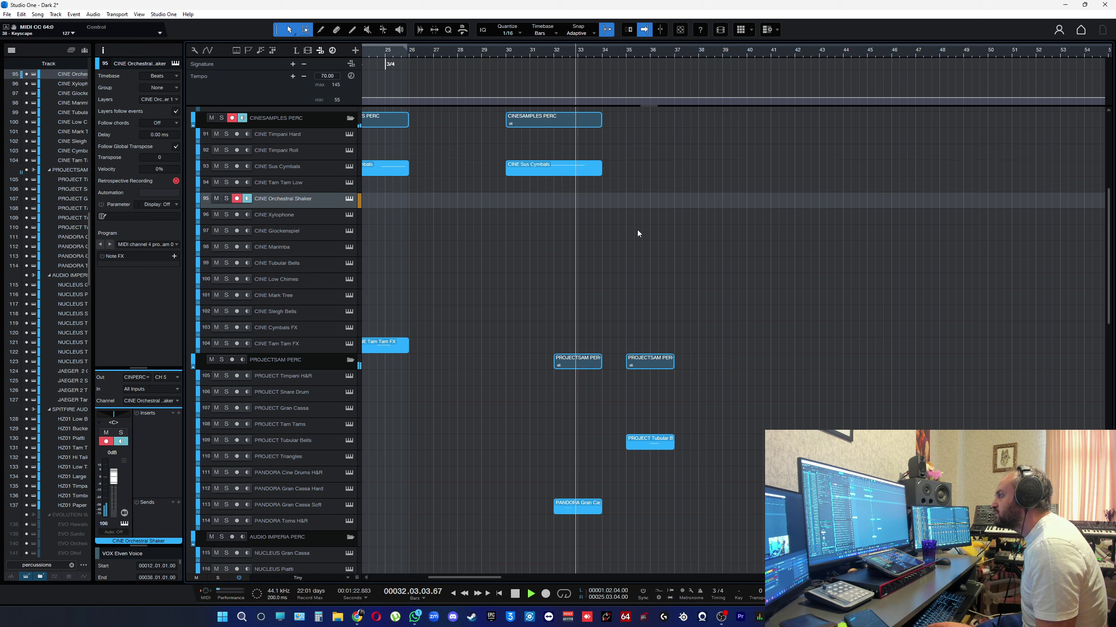
key(space)
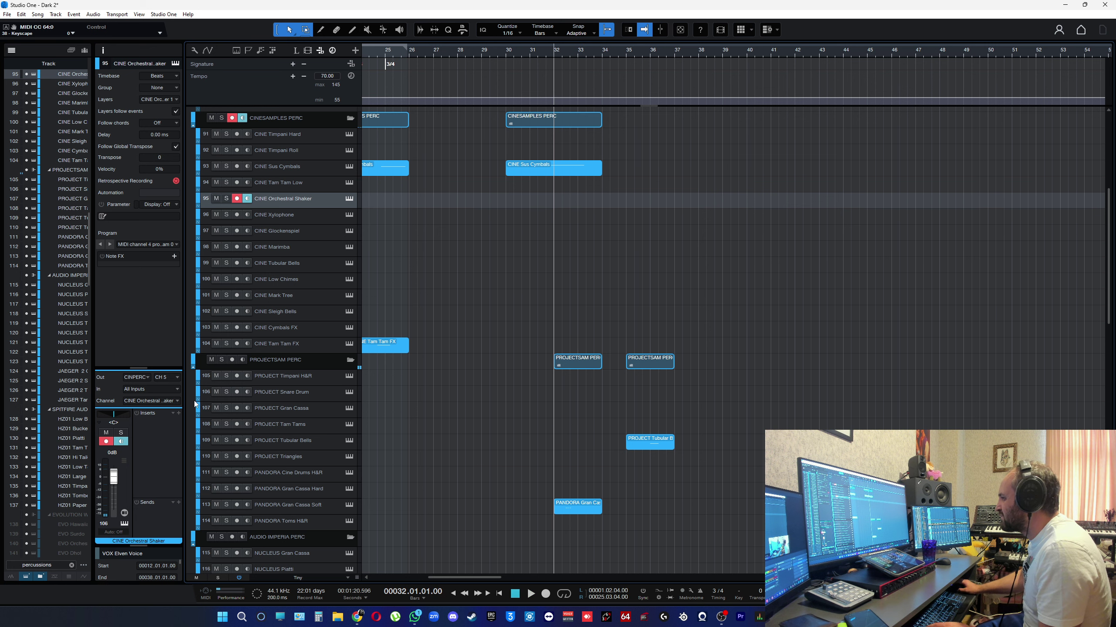
Step: Insert the Blackhole effect on CINE Orchestral Shaker and audition its sound over repeated playback from bar 32
click(178, 413)
click(204, 405)
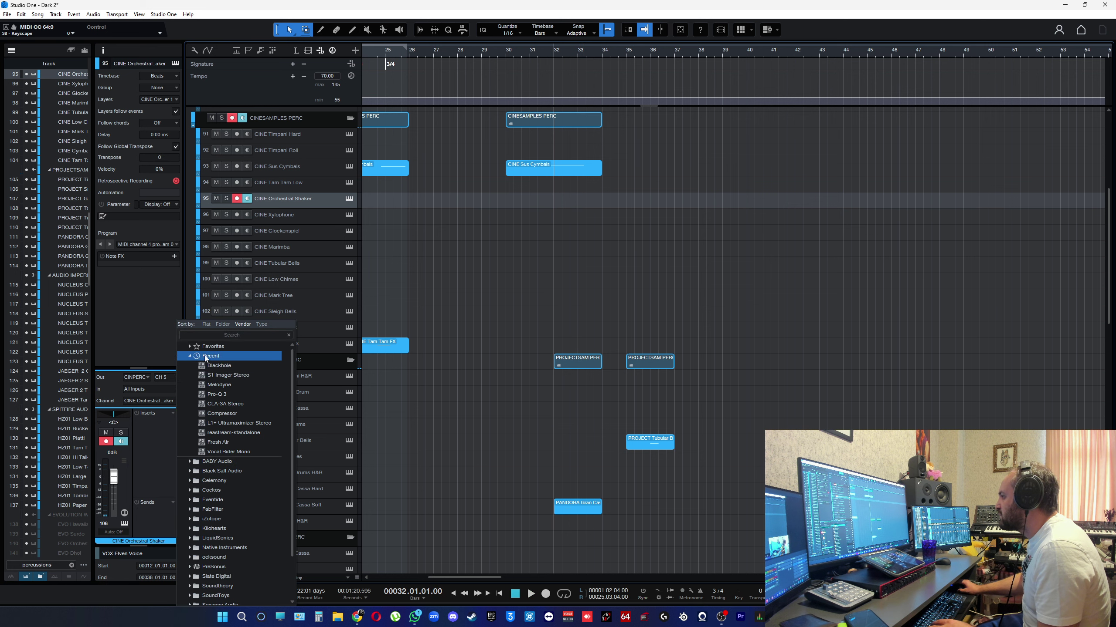
click(217, 368)
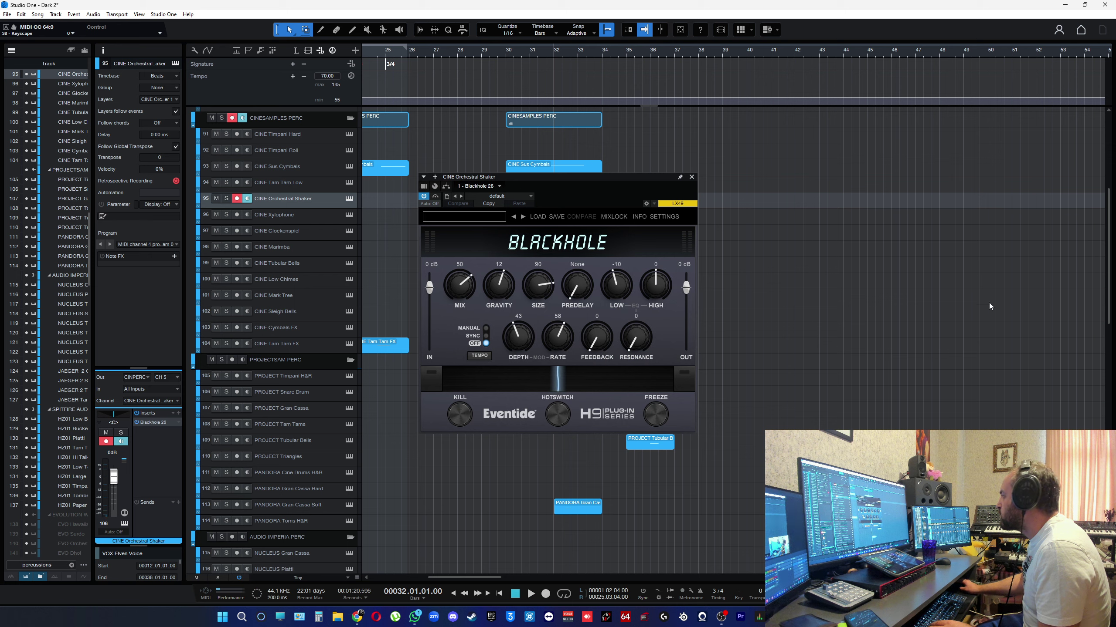
key(space)
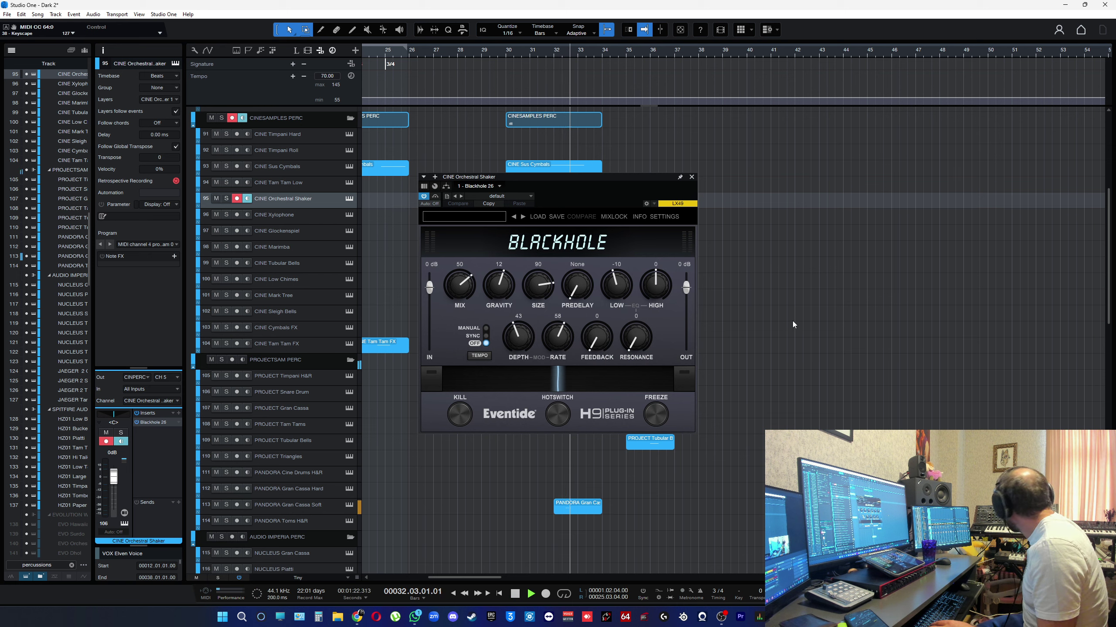
key(space)
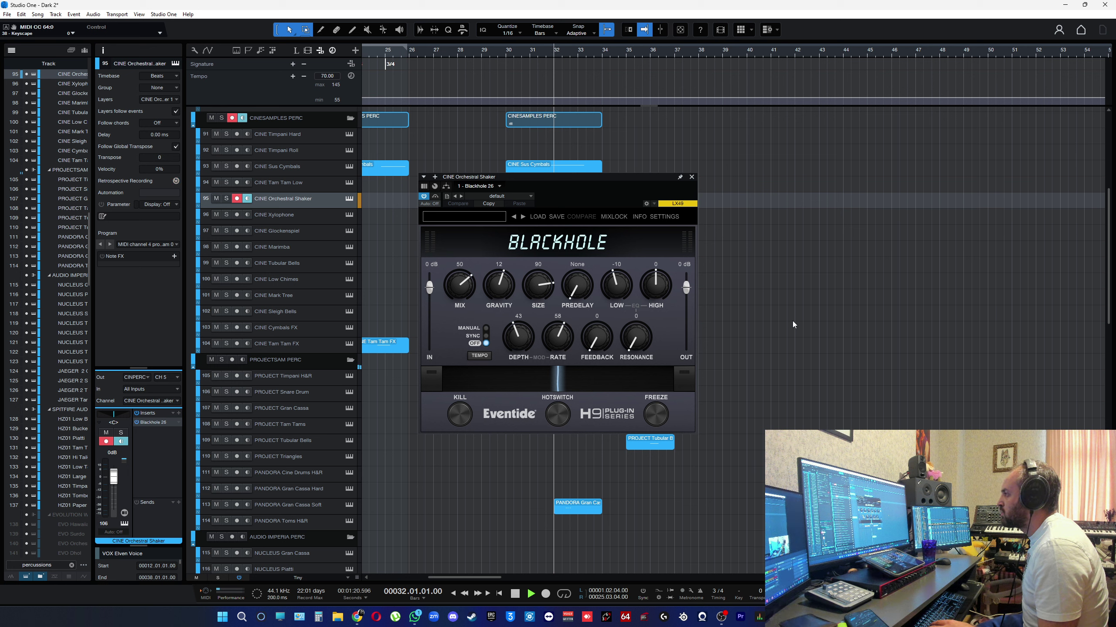
key(space)
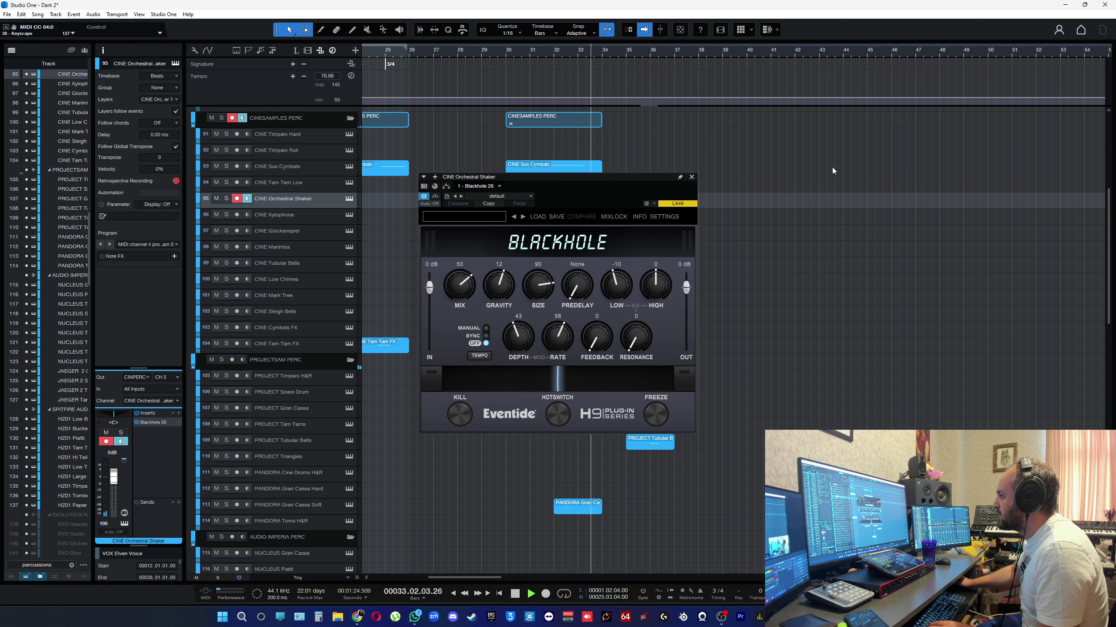
key(space)
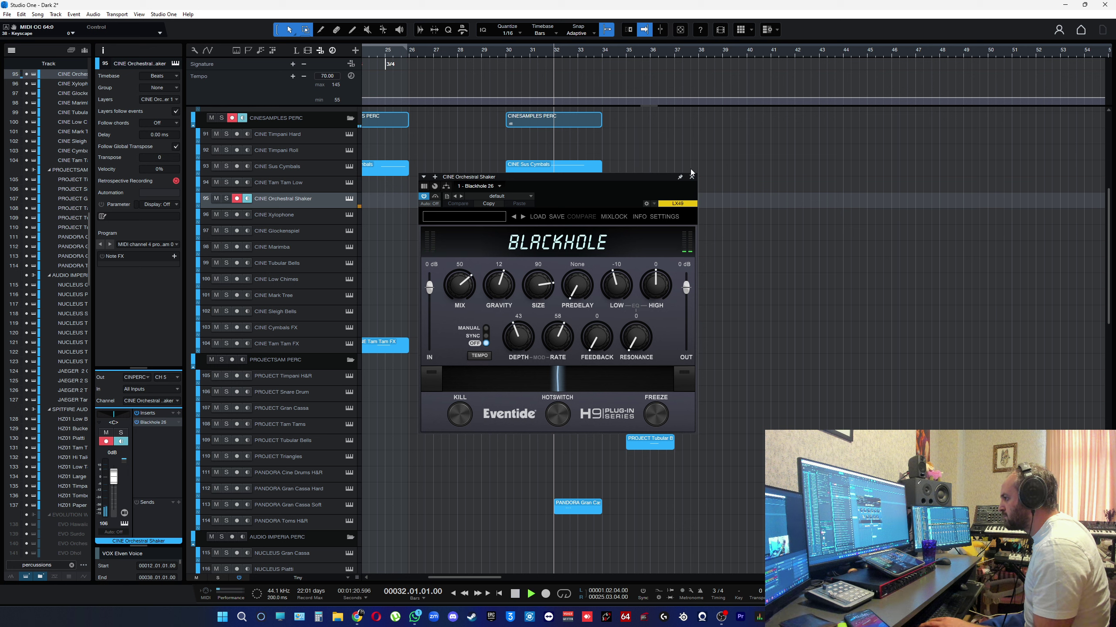
Step: Record a short CINE Orchestral Shaker part from bar 32 and close the Blackhole window
key(KP_Multiply)
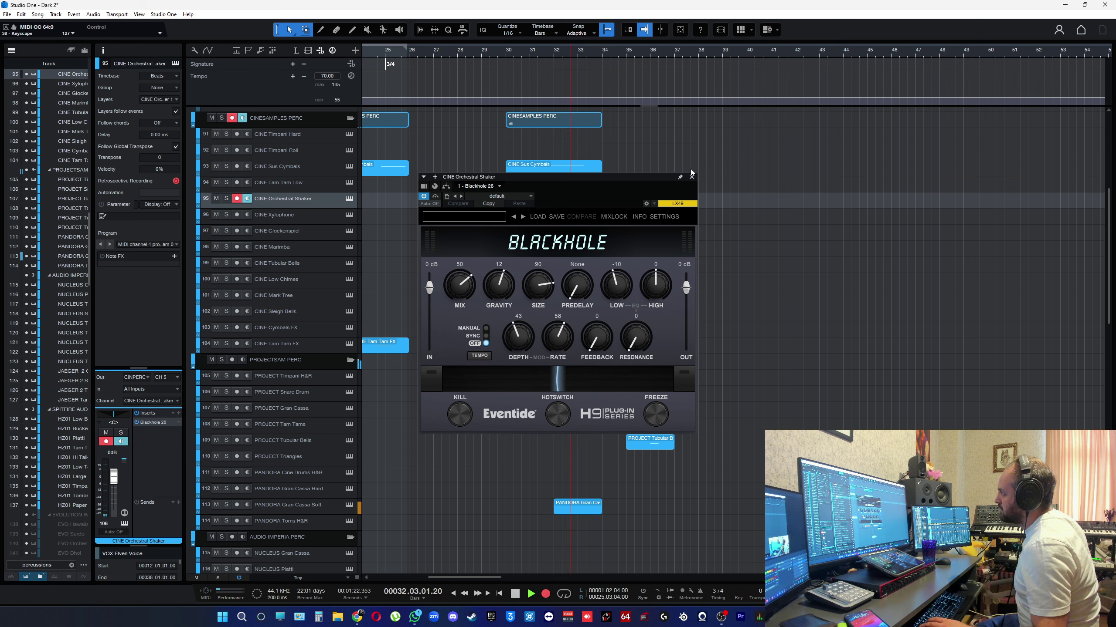
key(space)
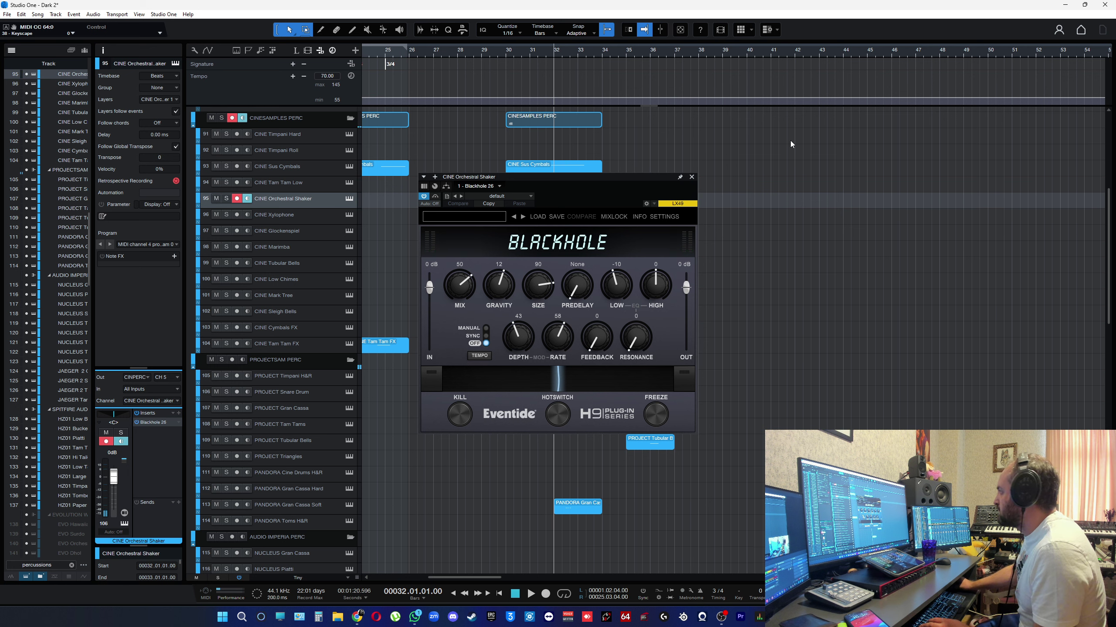
click(692, 177)
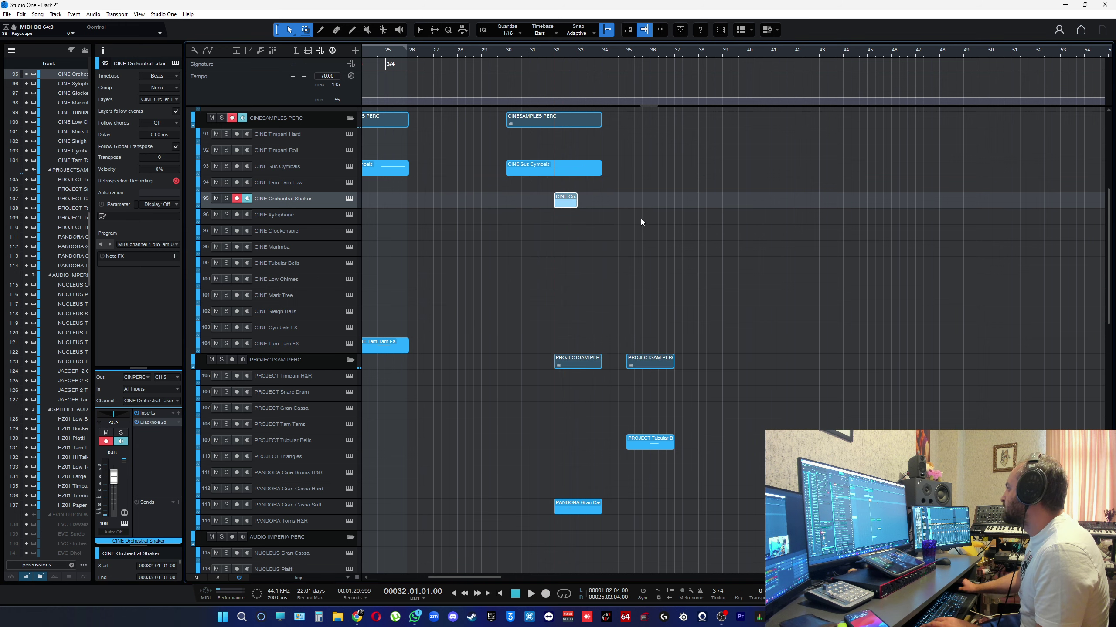
Step: Trim the start of the recorded shaker part to beat 3 of bar 32 and play it back
key(space)
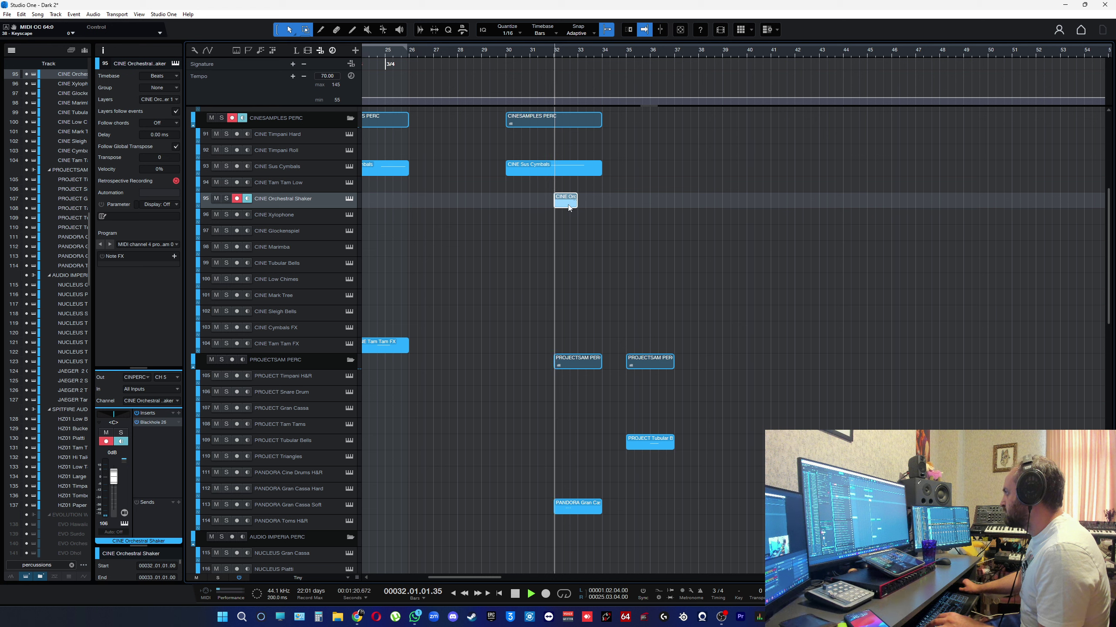
drag(554, 203, 628, 205)
key(e)
key(e)
key(e)
key(space)
key(f)
key(space)
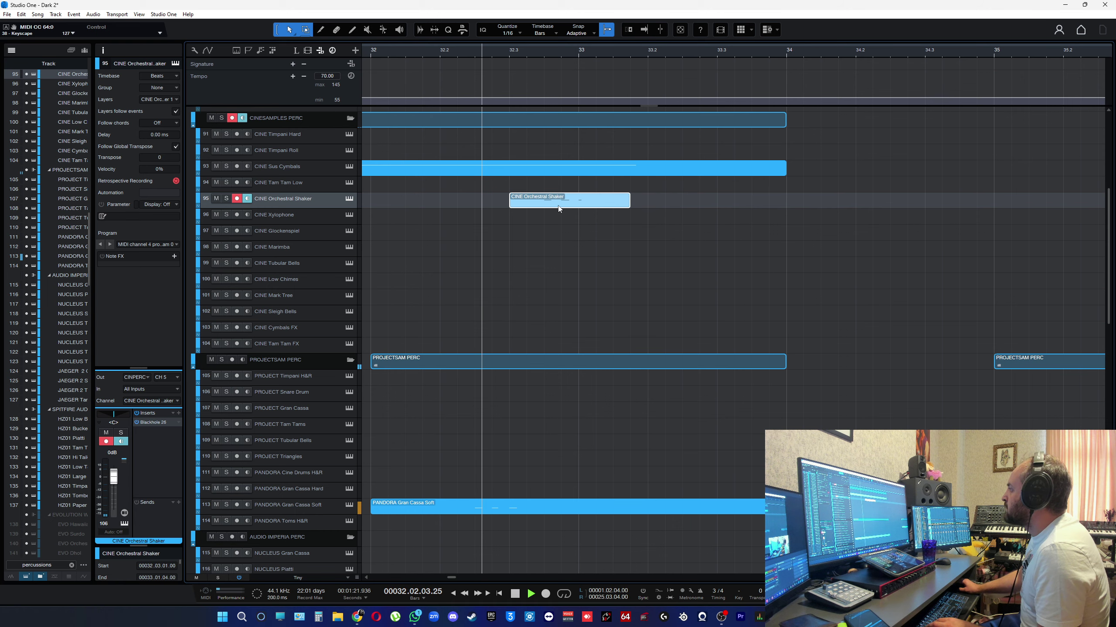
Step: Open the shaker part in the note editor and set the track's delay to -50 ms, checking the timing during playback
double_click(555, 207)
key(e)
key(e)
key(space)
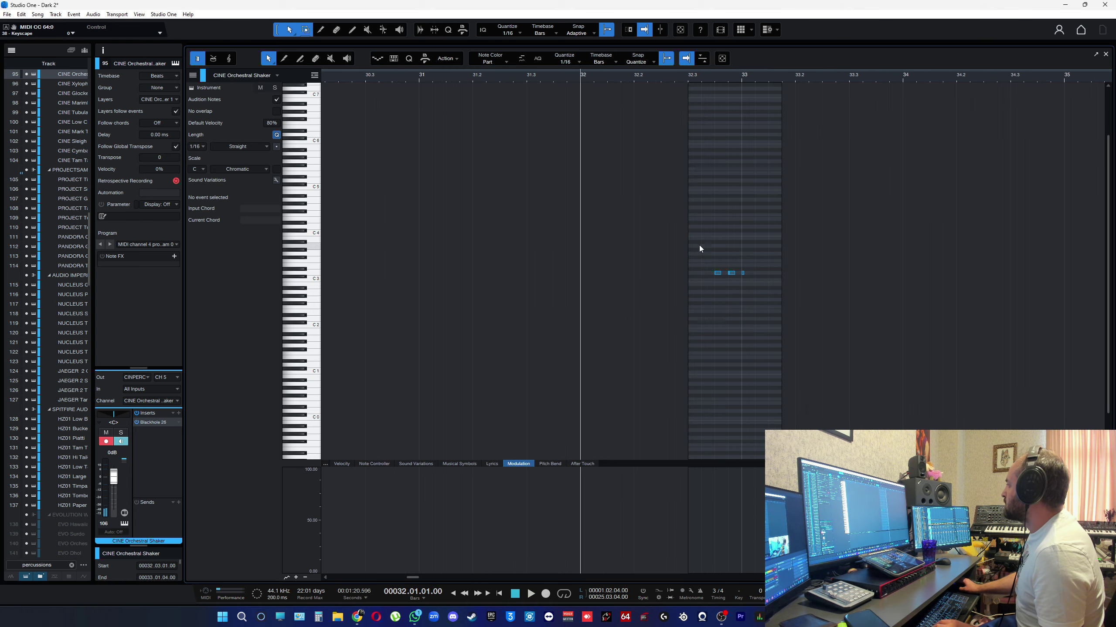
key(ctrl+a)
mouse_move(156, 134)
mouse_down()
mouse_move(155, 151)
mouse_move(162, 119)
mouse_up()
key(space)
key(space)
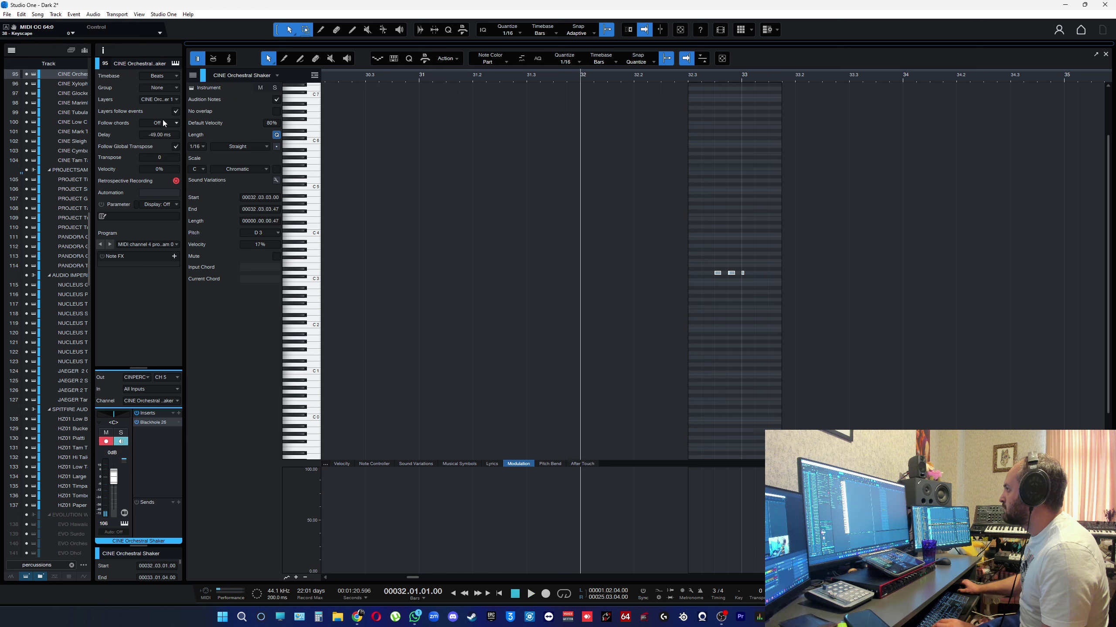
key(space)
scroll(157, 135, down, 1)
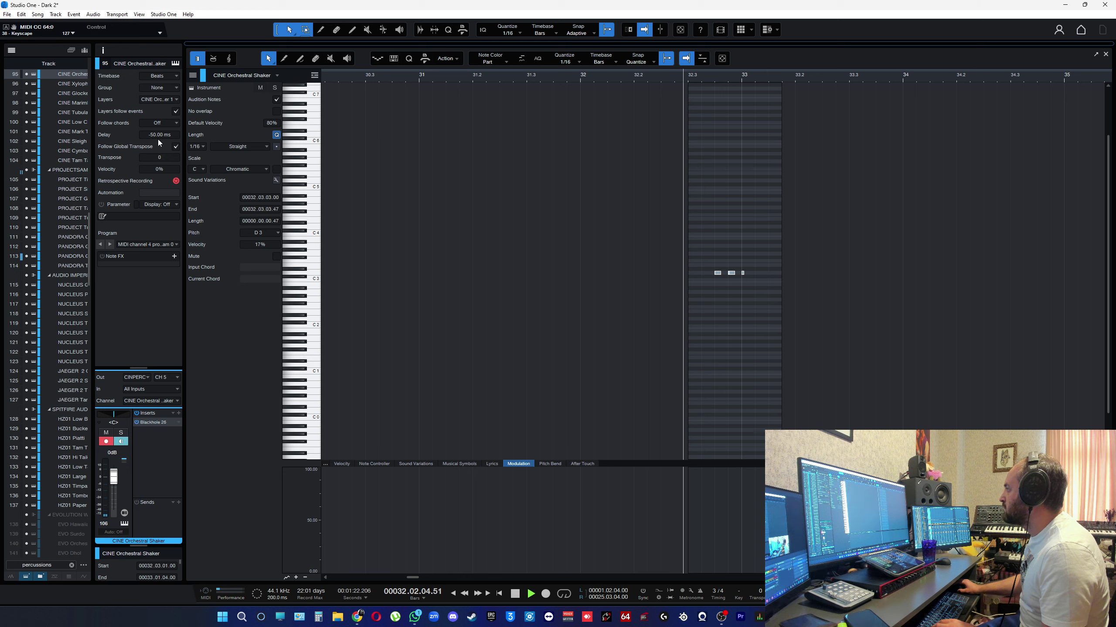
click(604, 213)
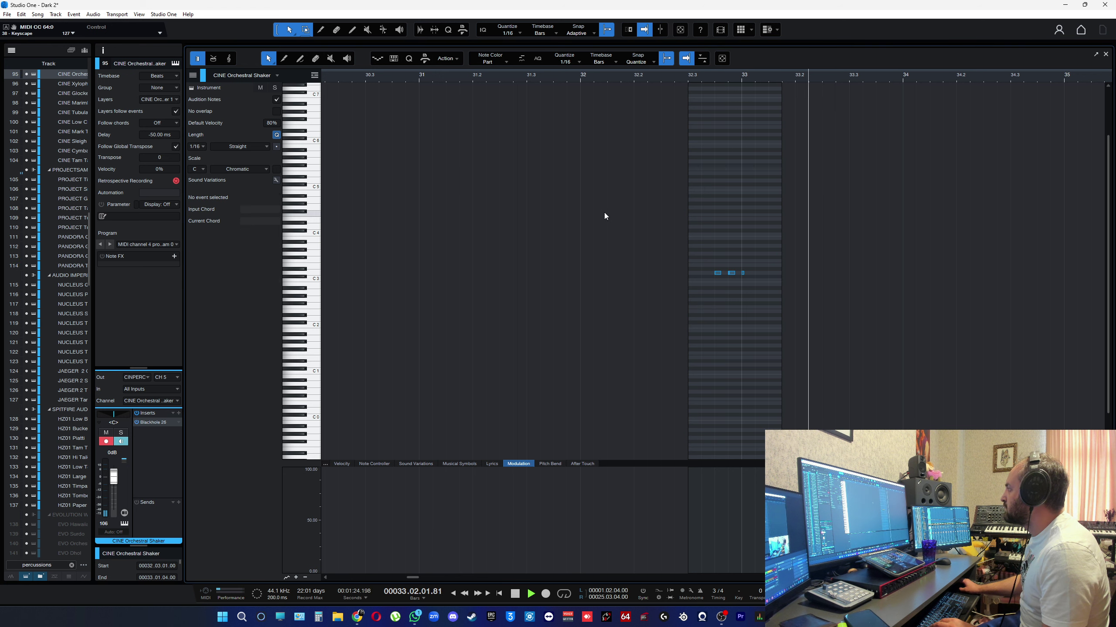
scroll(802, 334, up, 2)
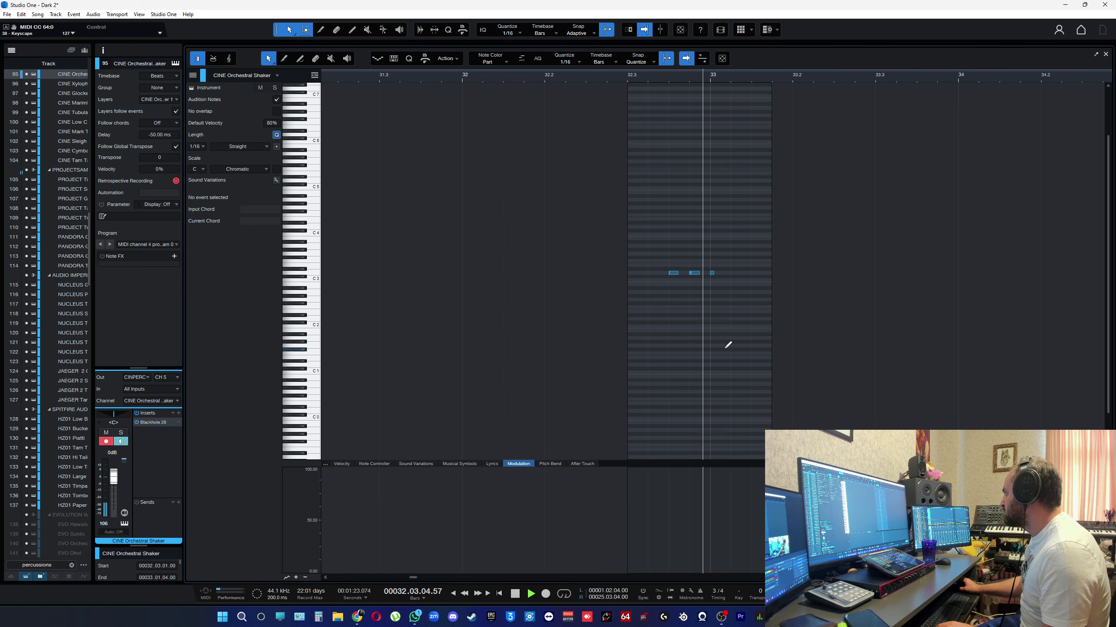
Step: Delete all notes of the CINE Orchestral Shaker part and return to the arrangement
key(space)
key(ctrl+a)
key(Delete)
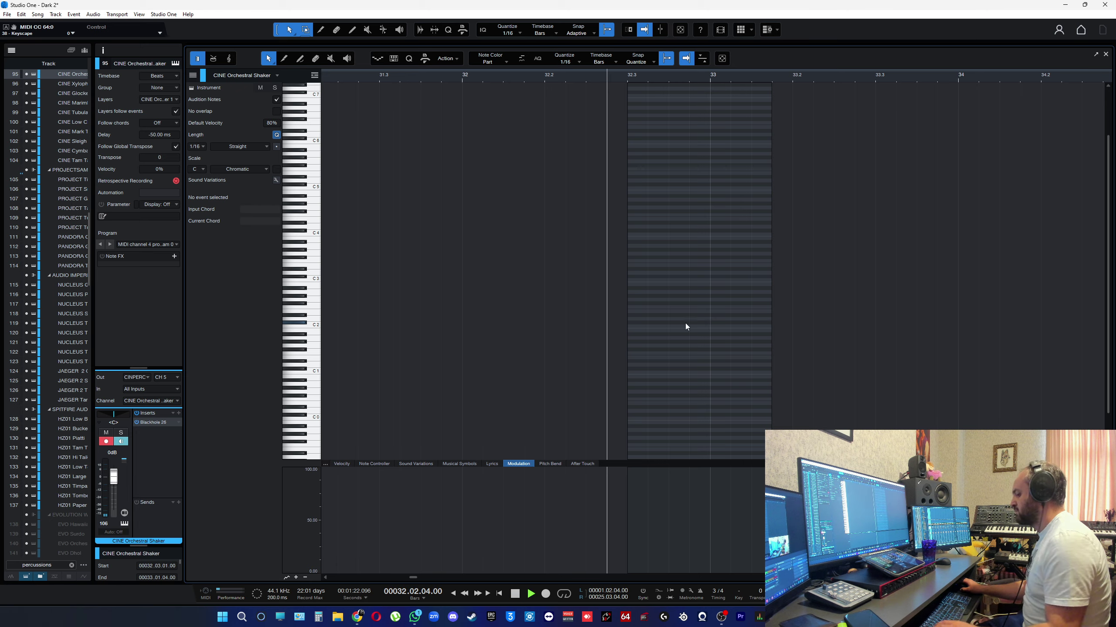
key(space)
key(F2)
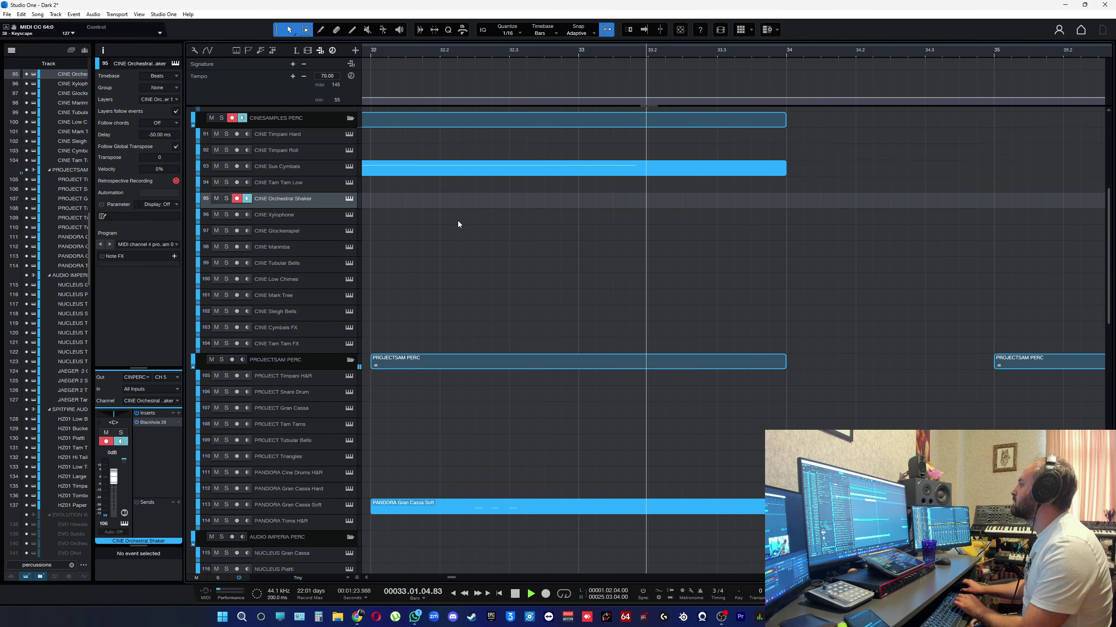
Step: Place the playhead just before bar 32, at 31.03.04, and play the percussion section
key(space)
scroll(572, 263, down, 3)
scroll(547, 257, down, 3)
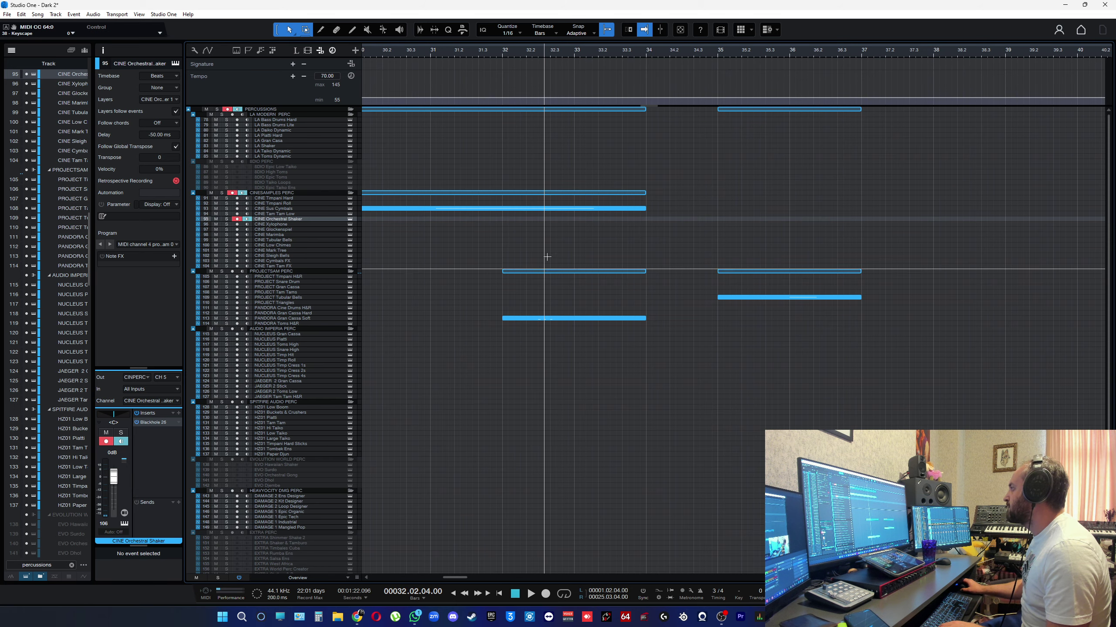
click(496, 55)
key(space)
scroll(510, 260, up, 3)
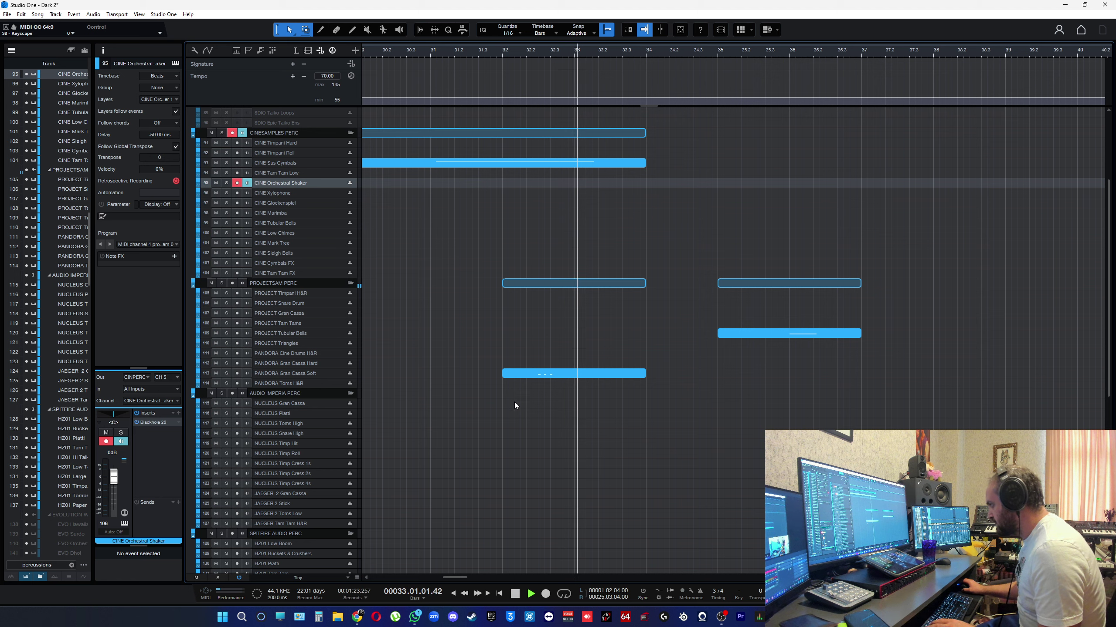
key(space)
Step: Select the JAEGER 2 Stick track and record a short part over bar 32
click(323, 504)
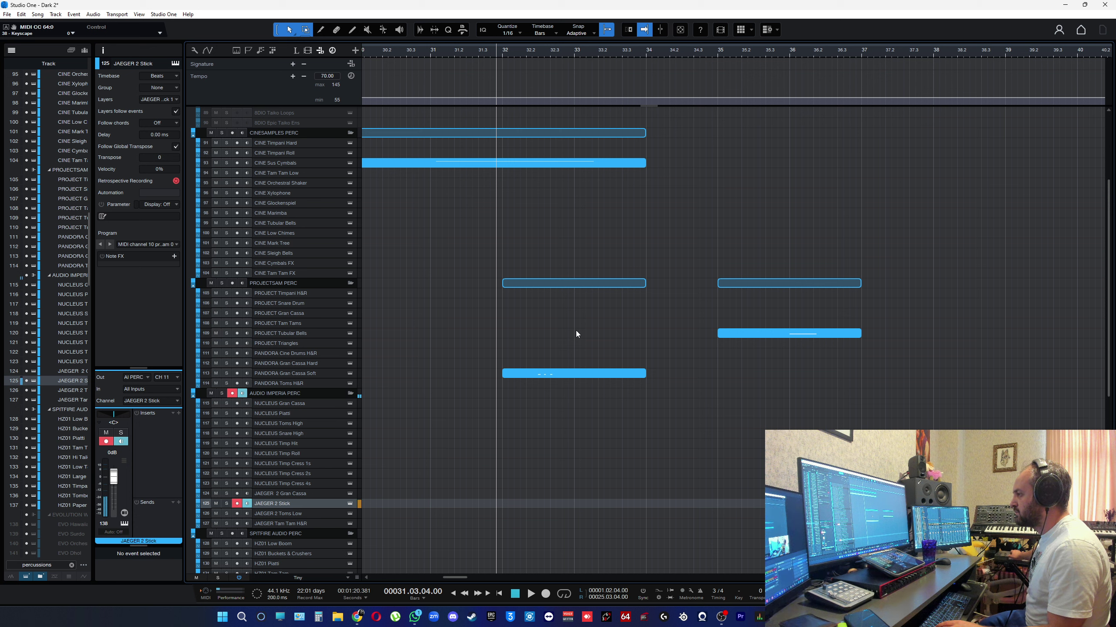
key(KP_Multiply)
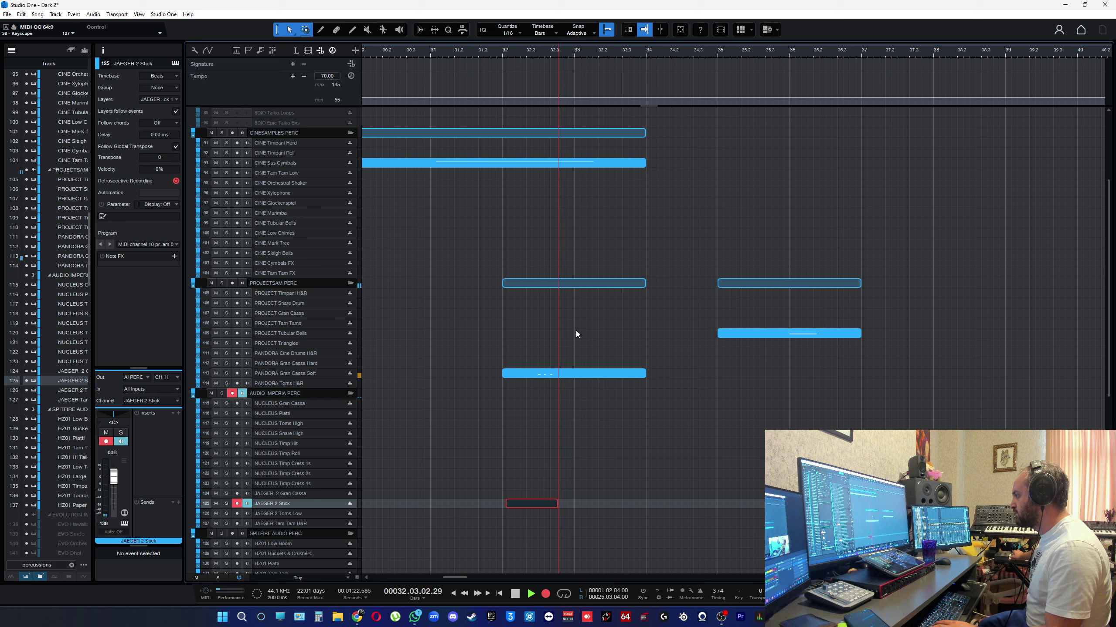
key(space)
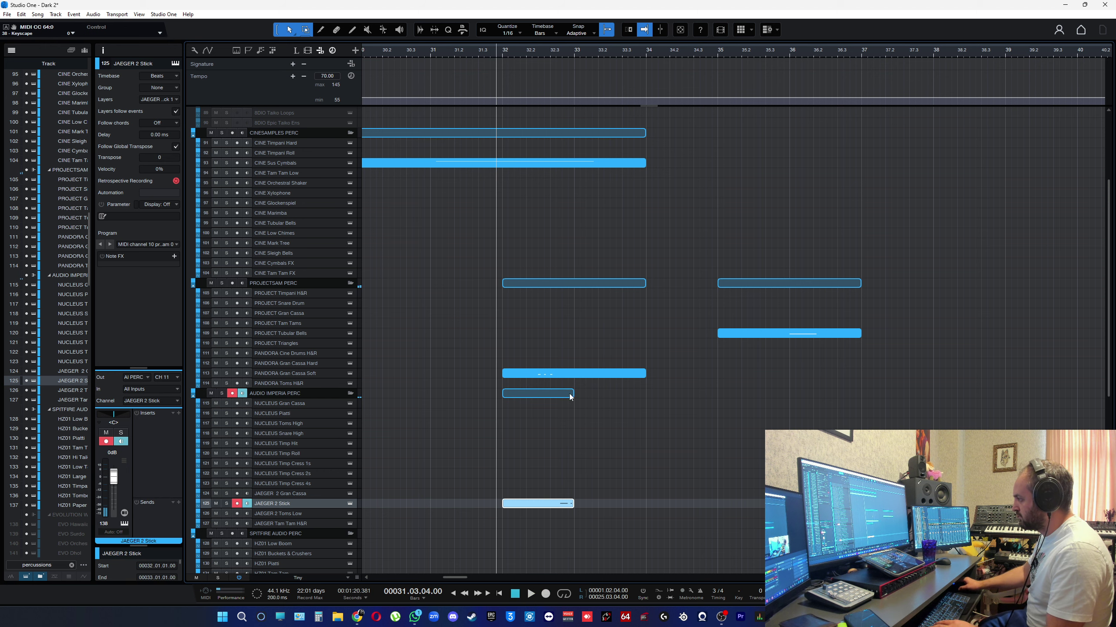
Step: Open the JAEGER 2 Stick part in the note editor and move its last note to the start of bar 33
double_click(560, 504)
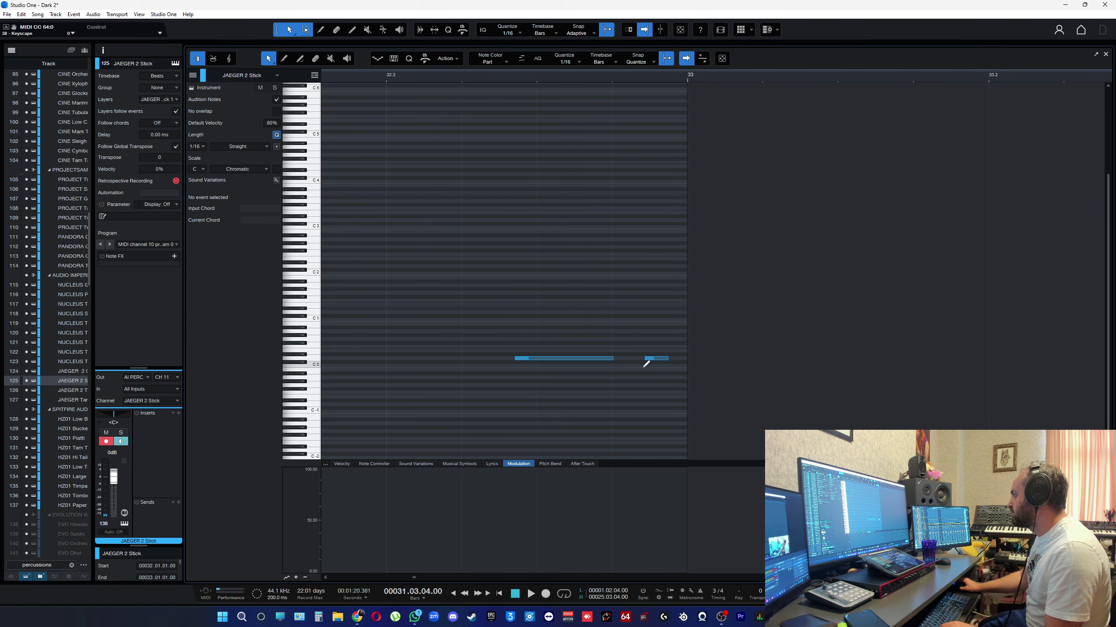
key(q)
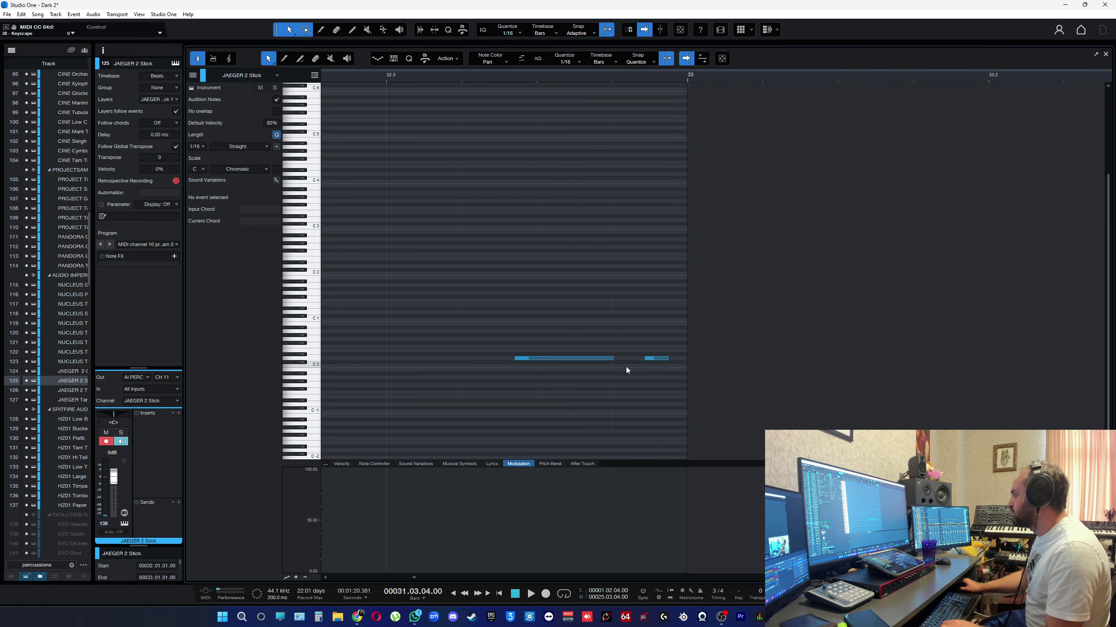
drag(665, 358, 707, 359)
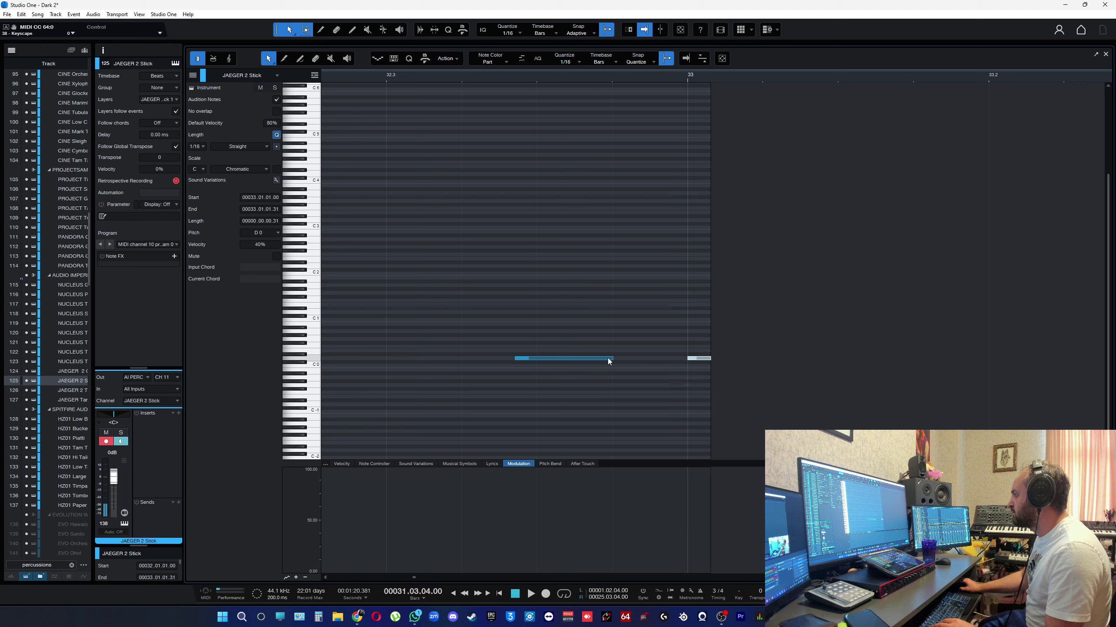
Step: Split the long D0 note ahead of bar 33 into two notes at about 32.03.03.33
right_click(552, 364)
click(588, 365)
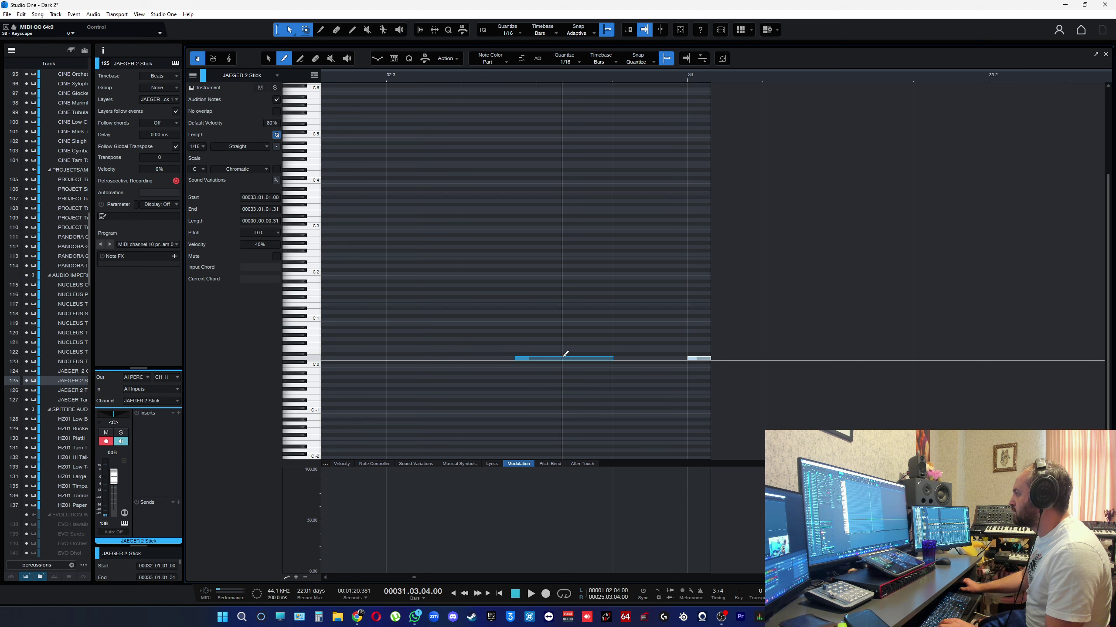
drag(564, 359, 613, 358)
right_click(571, 375)
click(571, 375)
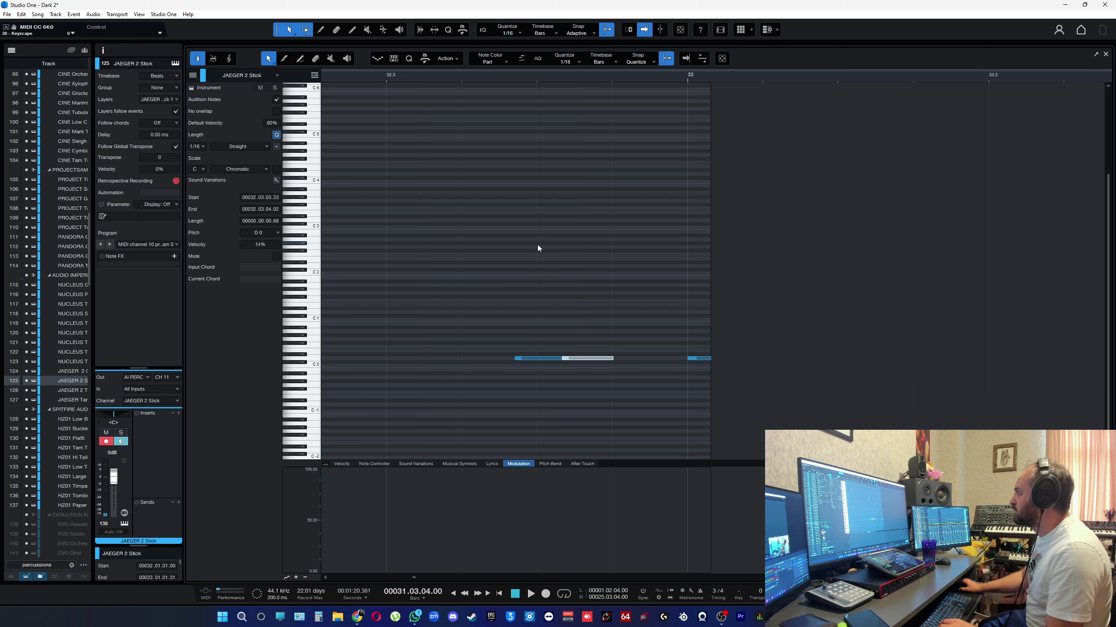
Step: Move the two split D0 notes to start at 32.03.03.00 and 32.03.04.00, and play the passage
drag(539, 248, 621, 416)
drag(581, 359, 603, 363)
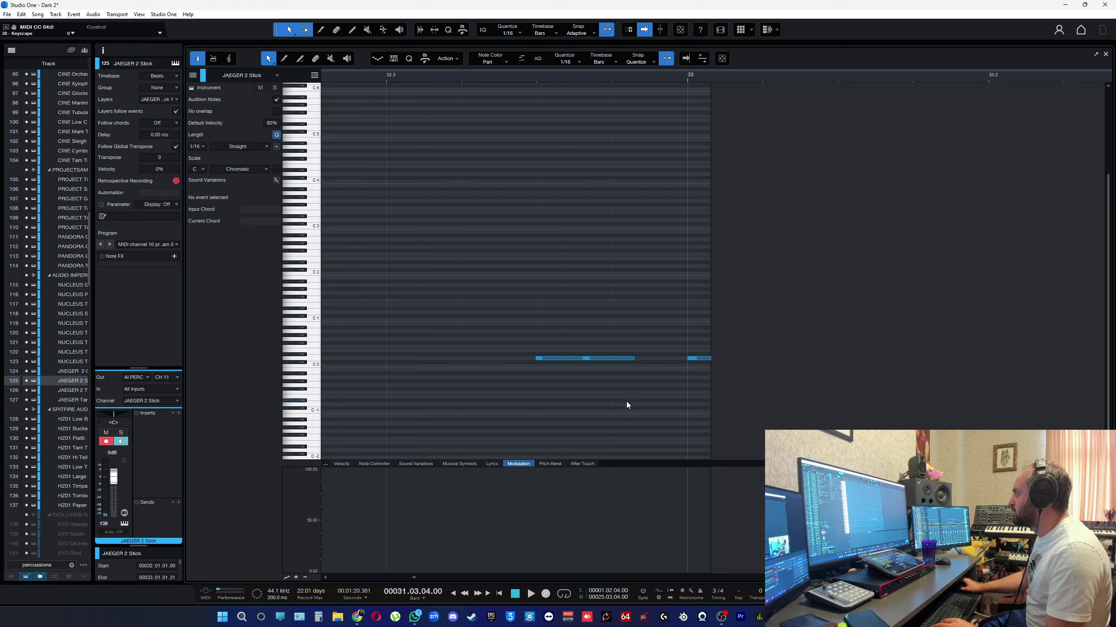
drag(619, 360, 640, 362)
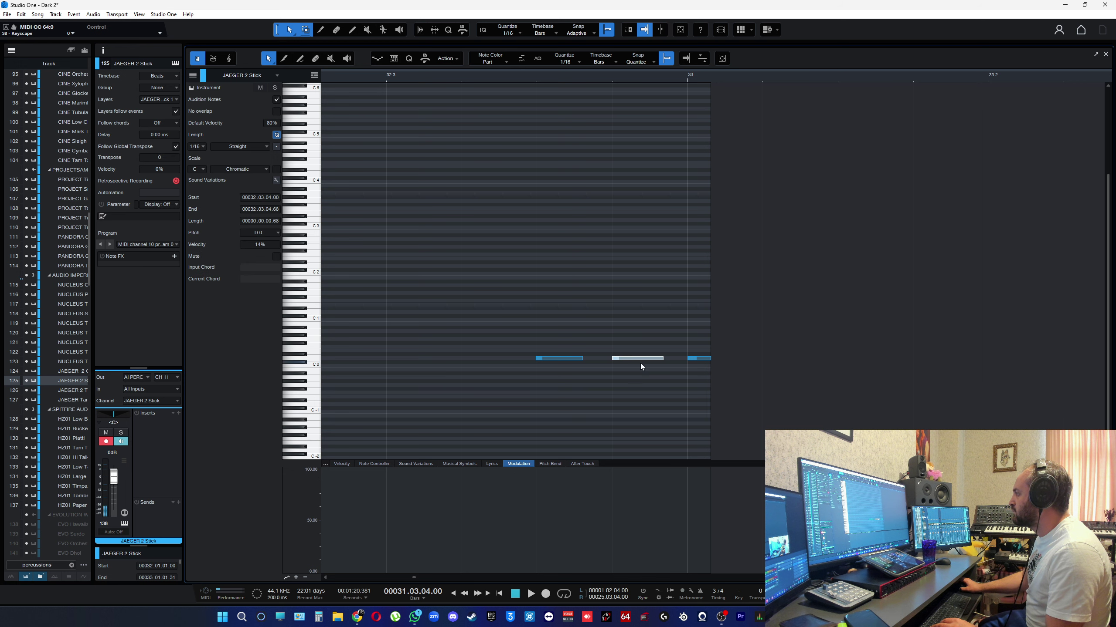
key(space)
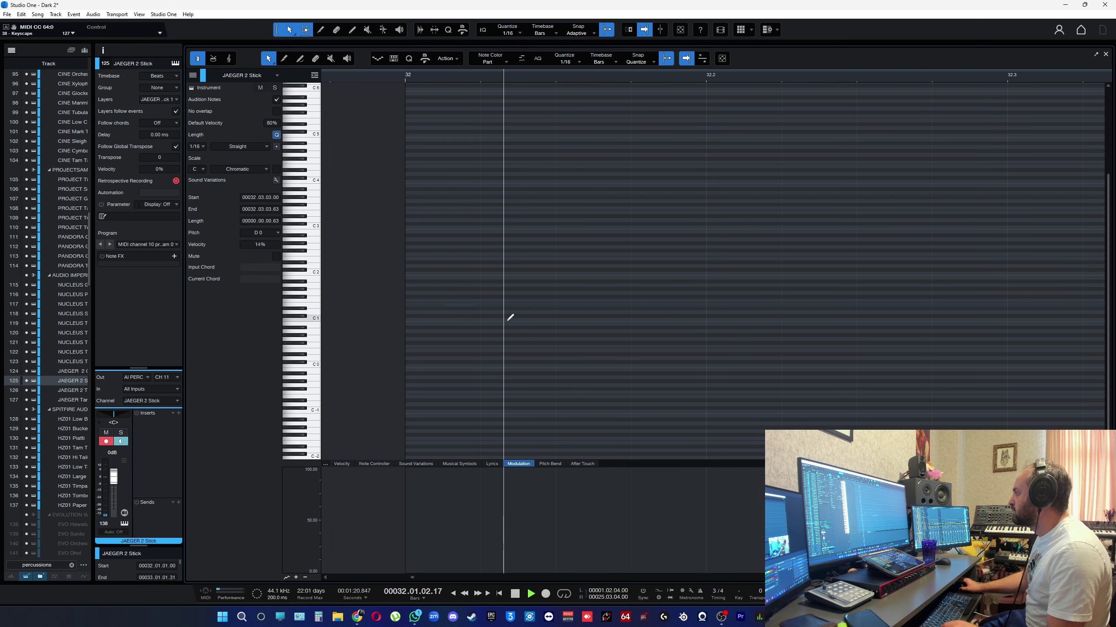
key(w)
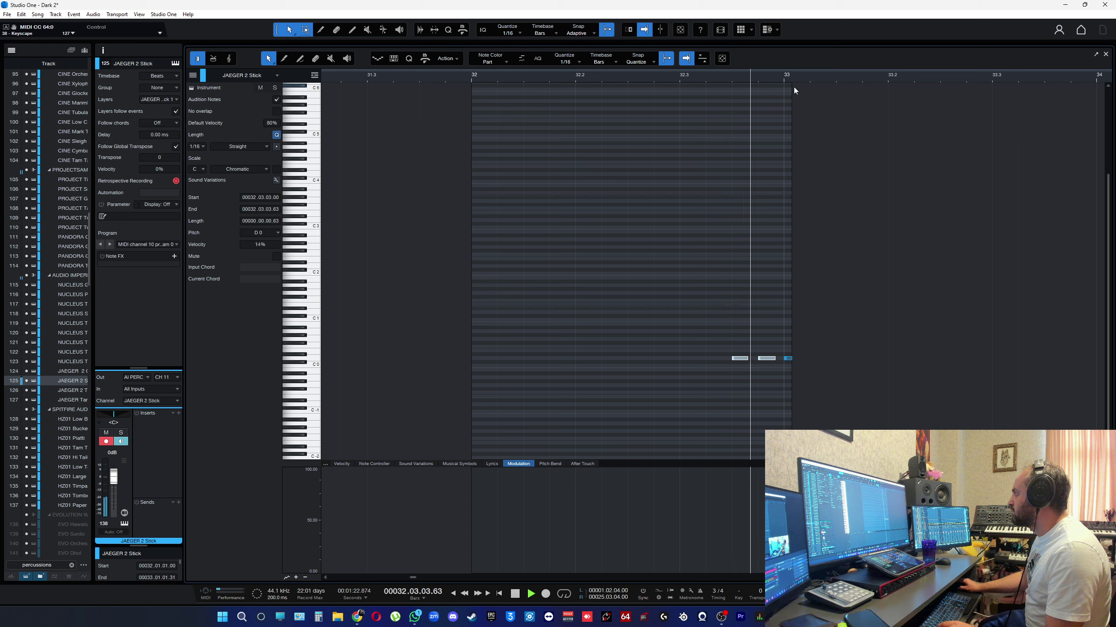
key(space)
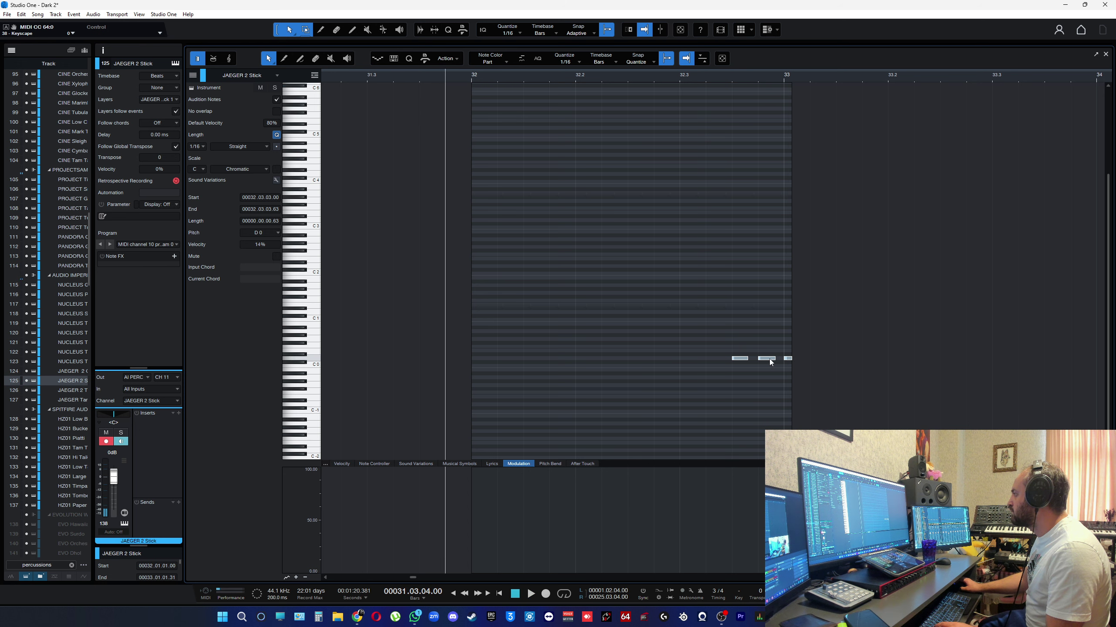
Step: Resize the part to run from 32.3 to about 33.3, and play it from 32.03.01.00
drag(792, 88, 991, 106)
drag(472, 88, 680, 78)
click(680, 79)
key(space)
key(space)
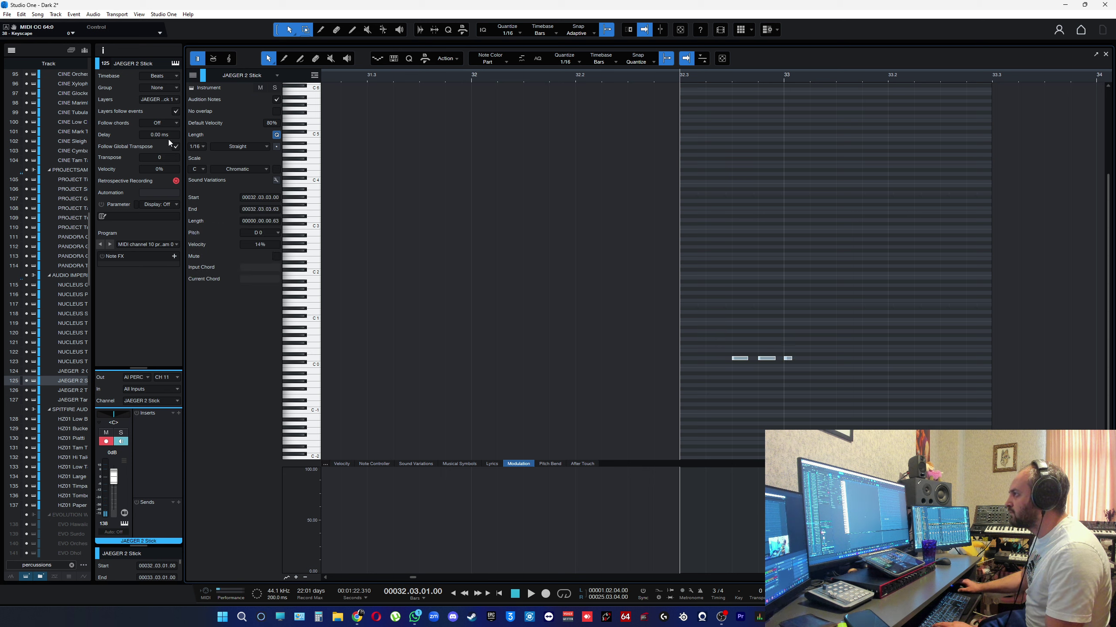
Step: Set the track delay to -120 ms, checking the timing by playback, and return to the arrangement
drag(168, 136, 167, 178)
key(space)
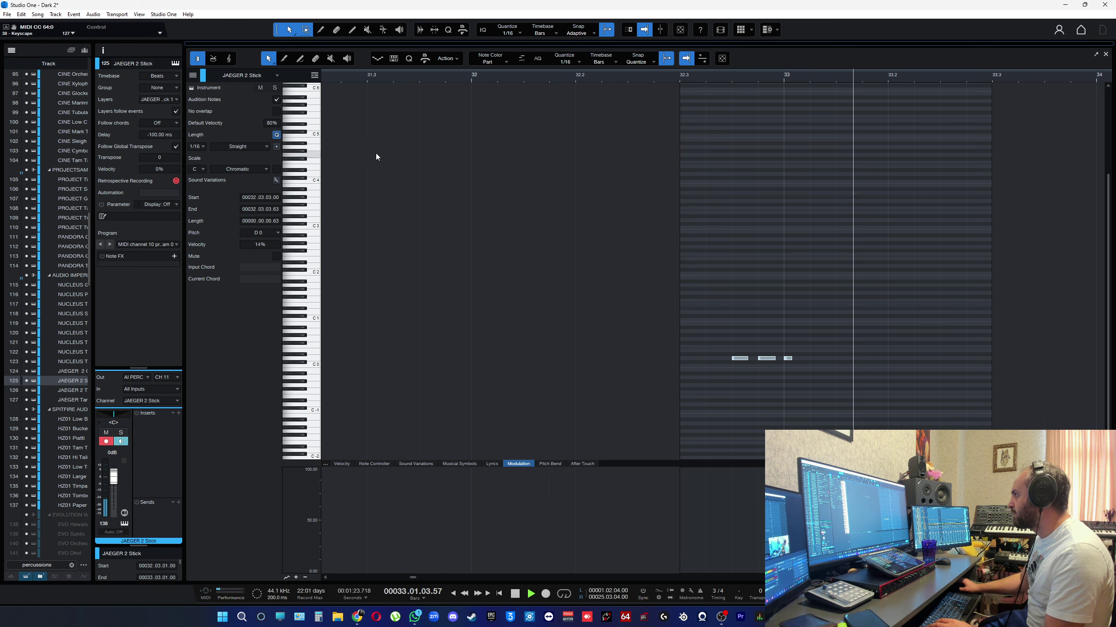
key(space)
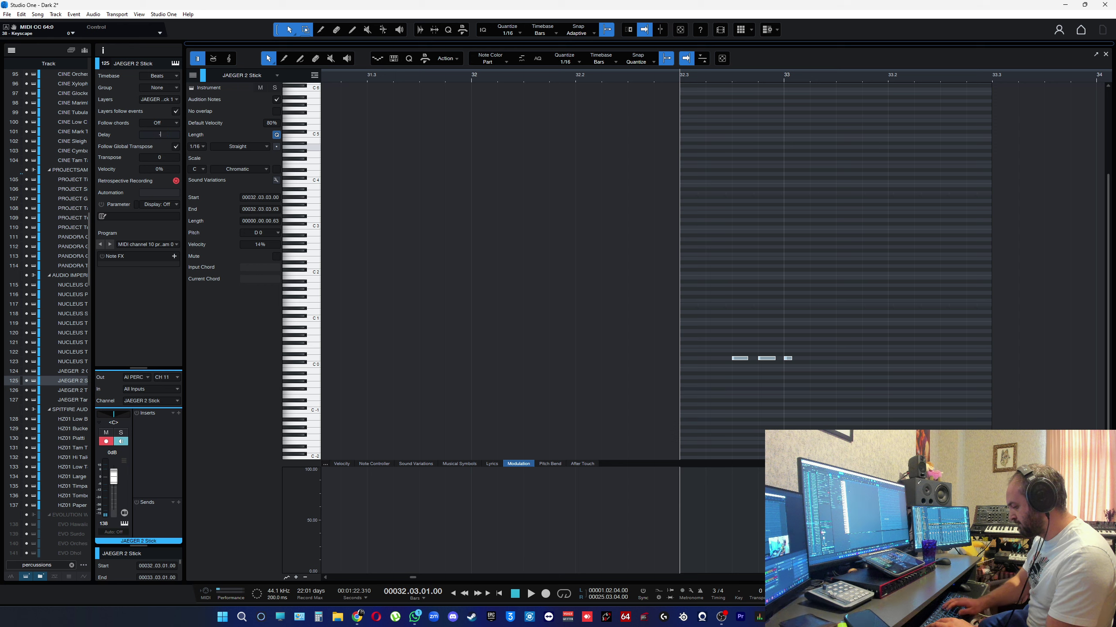
key(space)
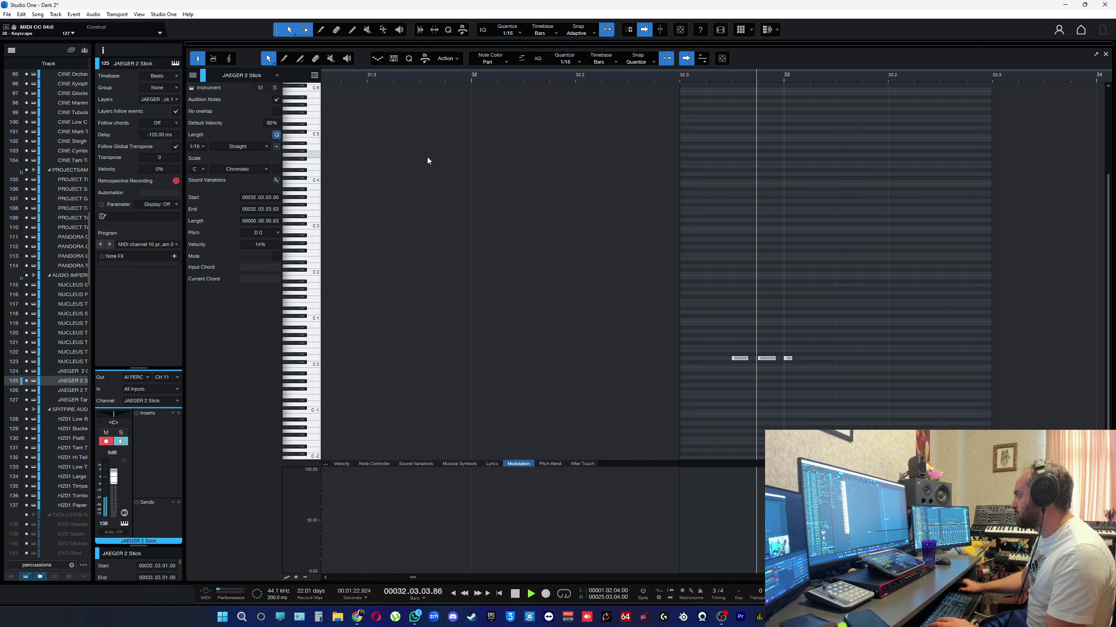
key(space)
click(1105, 54)
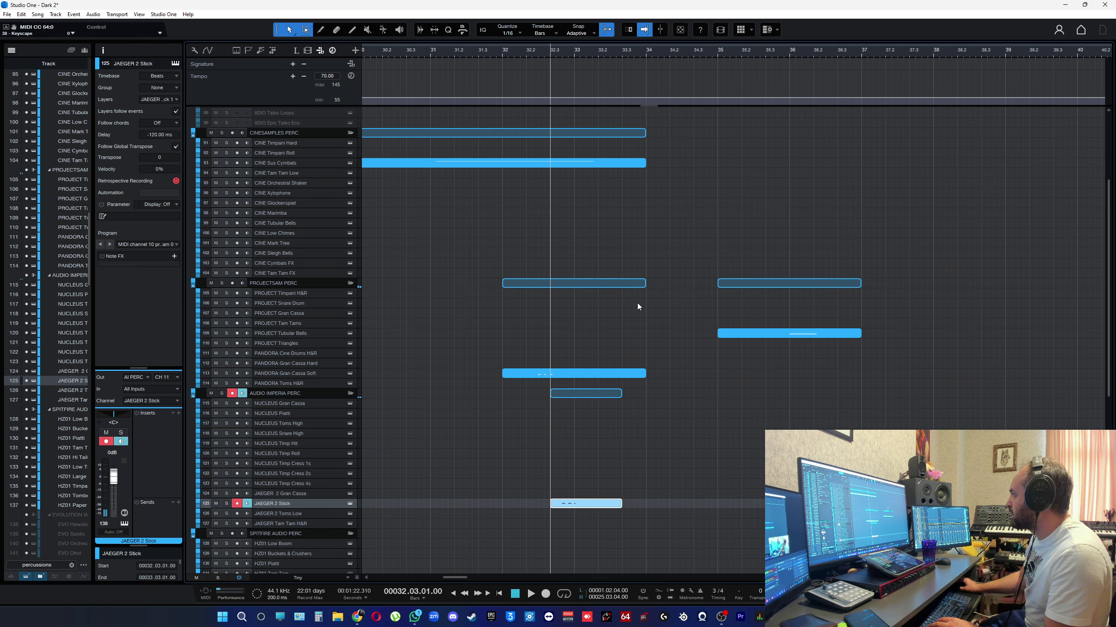
Step: Insert Pro-Q 3 on the JAEGER 2 Stick channel and add a high cut at about 6095 Hz during playback
click(178, 414)
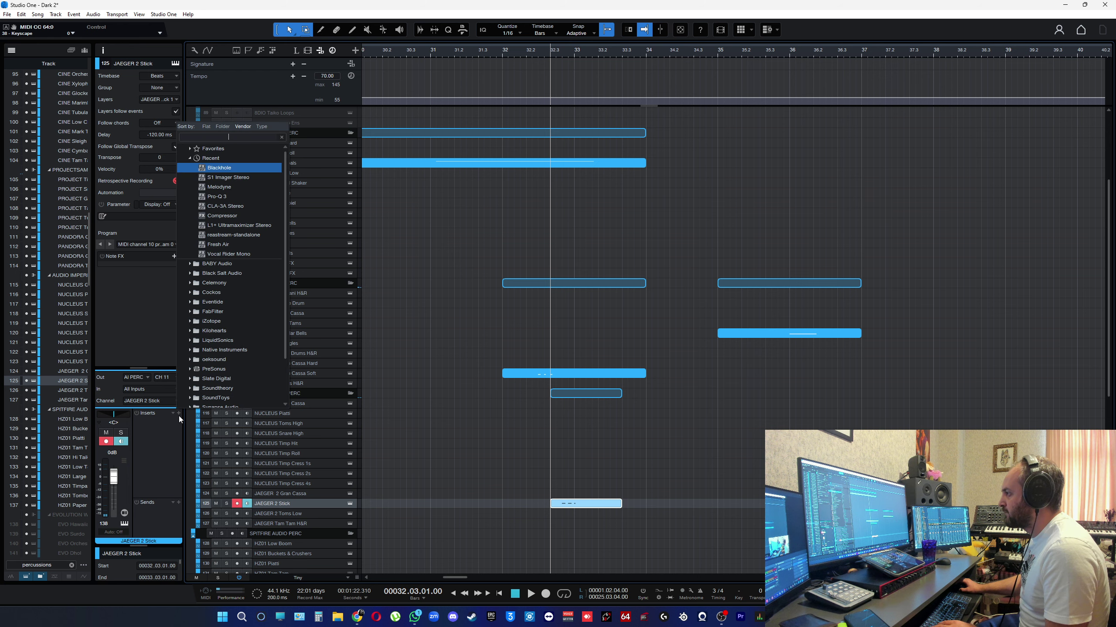
click(215, 194)
key(space)
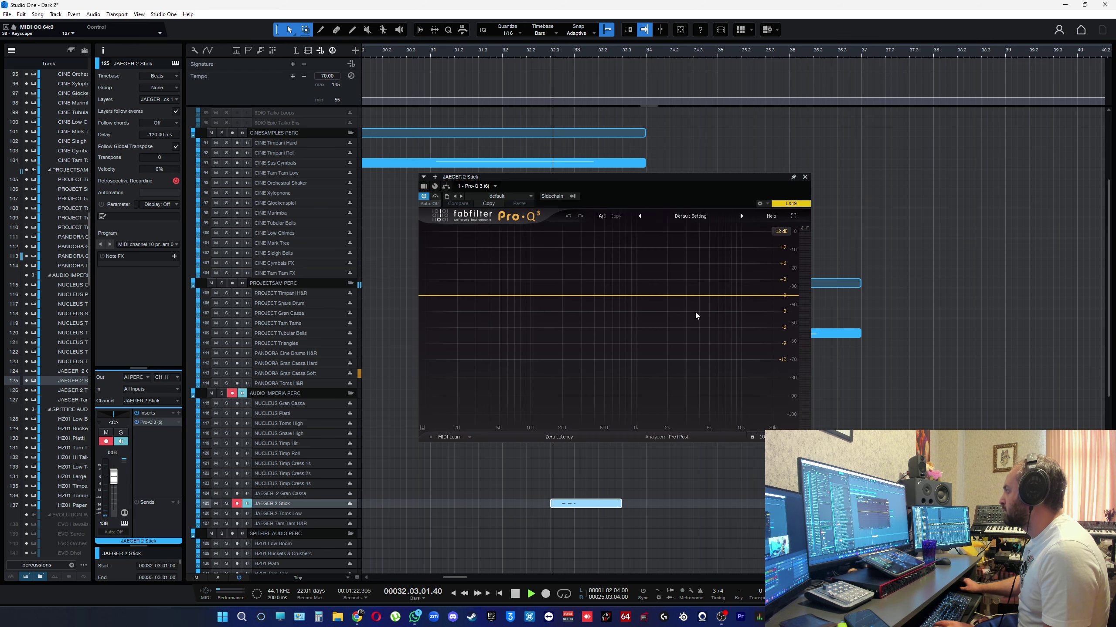
double_click(769, 296)
drag(769, 296, 719, 305)
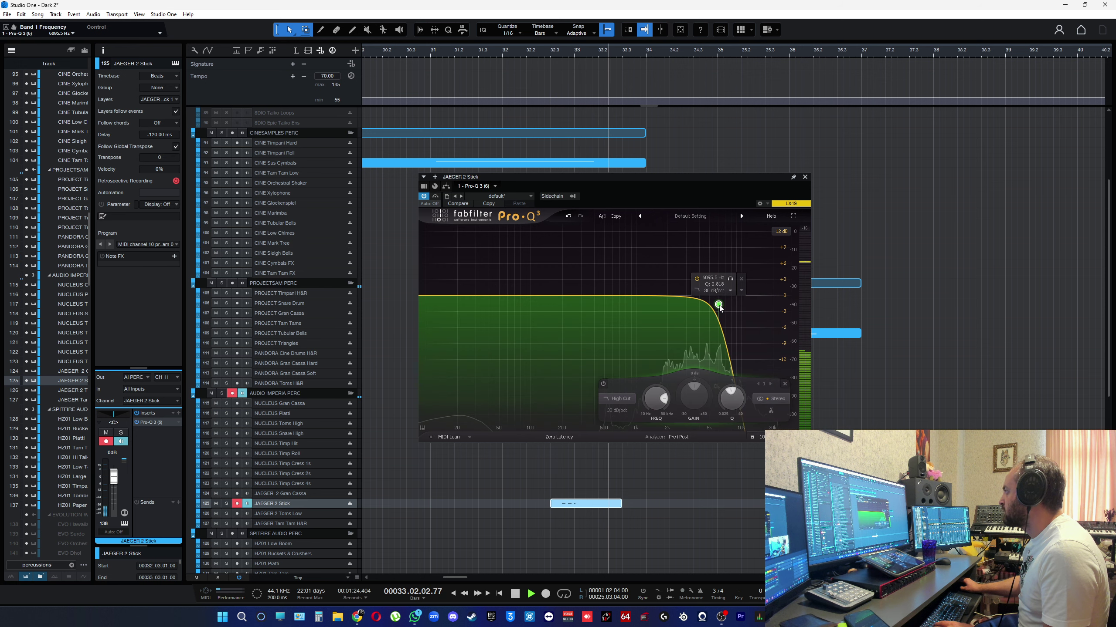
Step: Add a low cut at about 1180 Hz and raise the high cut to about 11888 Hz
double_click(435, 298)
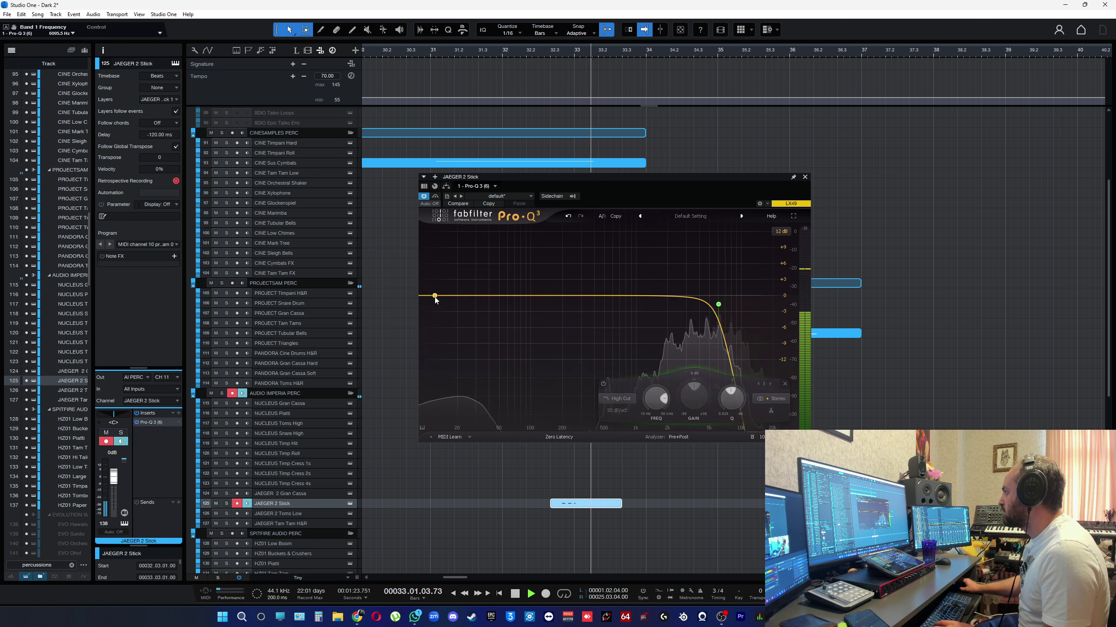
drag(435, 299, 643, 301)
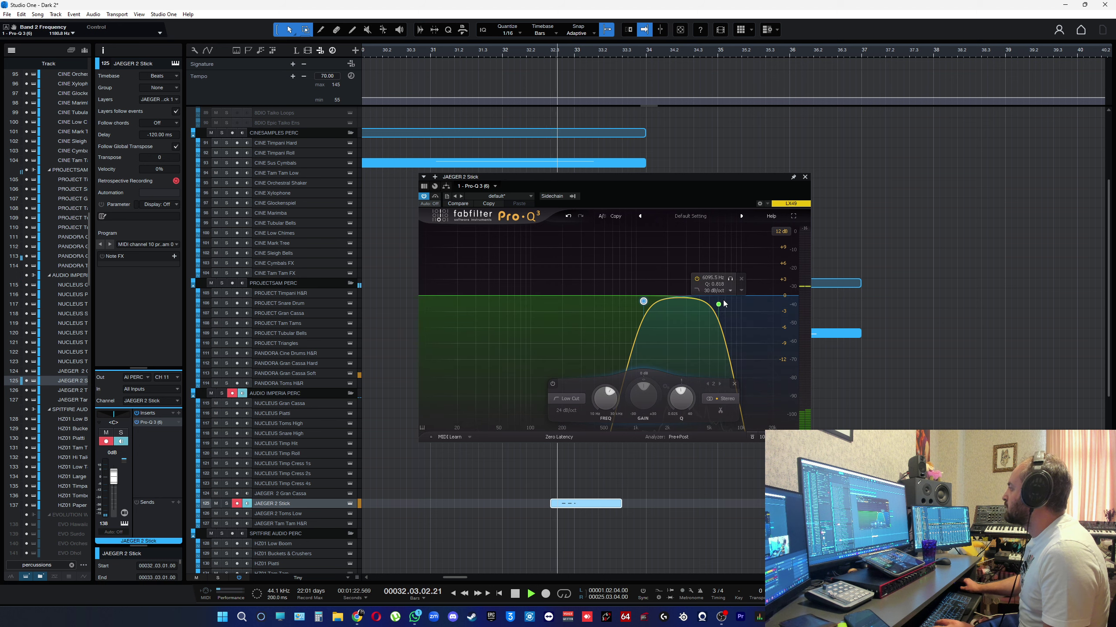
drag(718, 304, 749, 302)
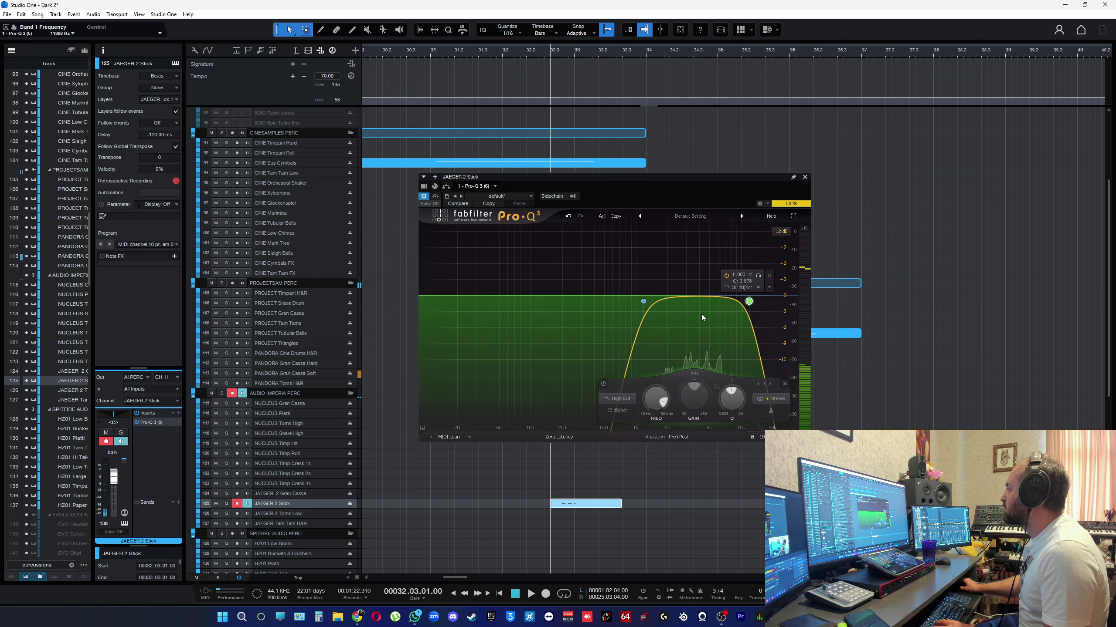
key(space)
Step: Widen the passband with a lower low cut and a higher high cut, with a -1.96 dB dip at about 8512 Hz, Q 2.17
drag(643, 303, 591, 306)
drag(724, 305, 763, 302)
scroll(735, 305, up, 3)
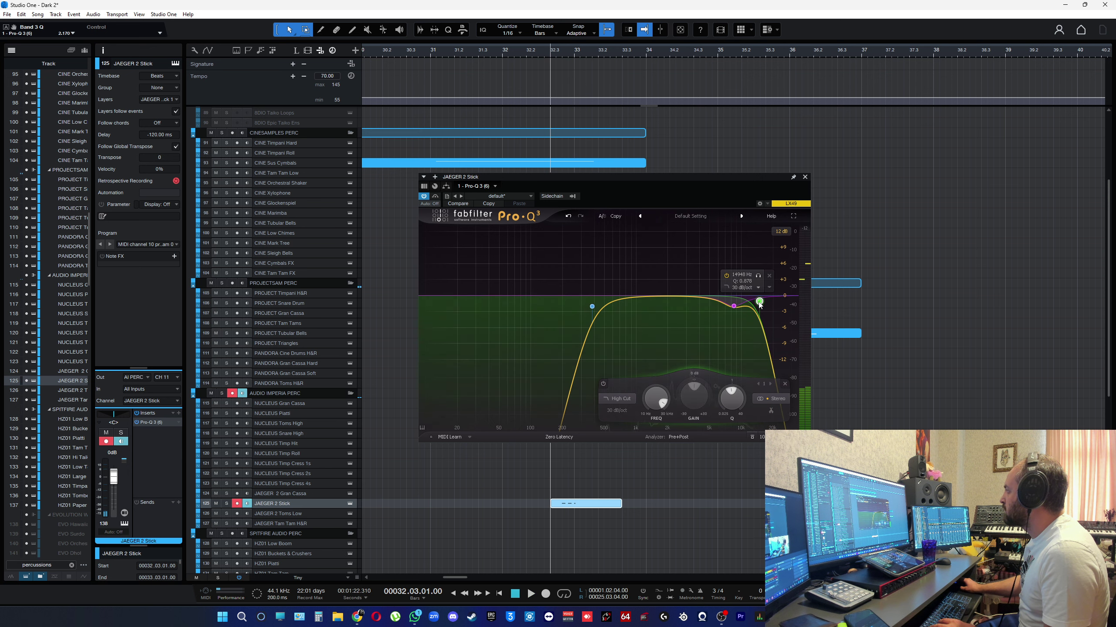
Step: Play the equalized part, deepen the dip near 8.5 kHz to about -2.81 dB, and close the equalizer
key(space)
key(space)
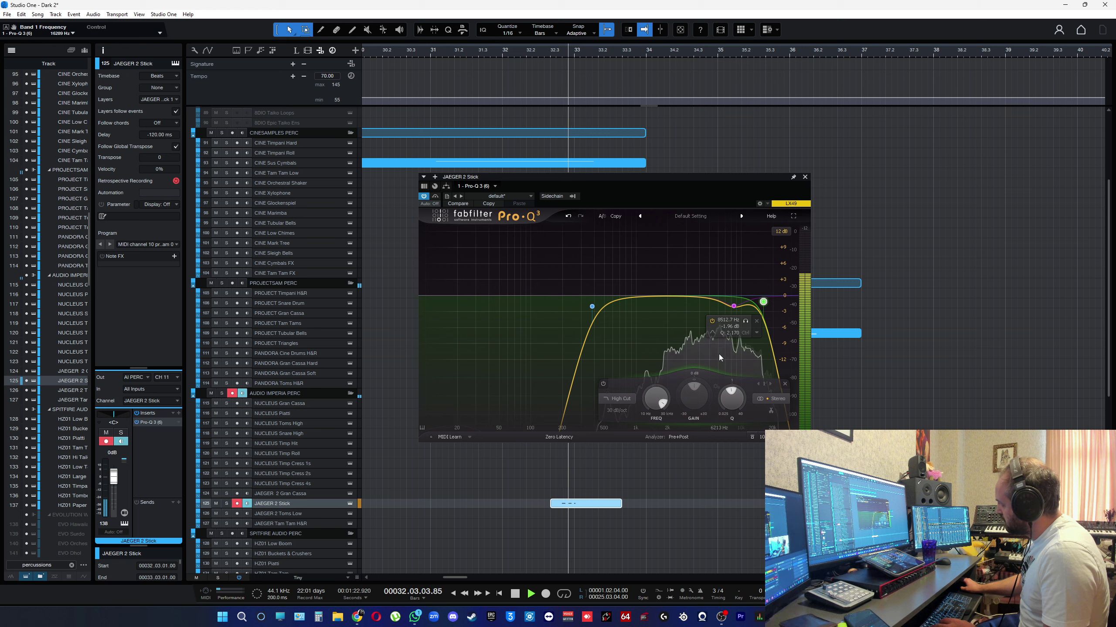
key(space)
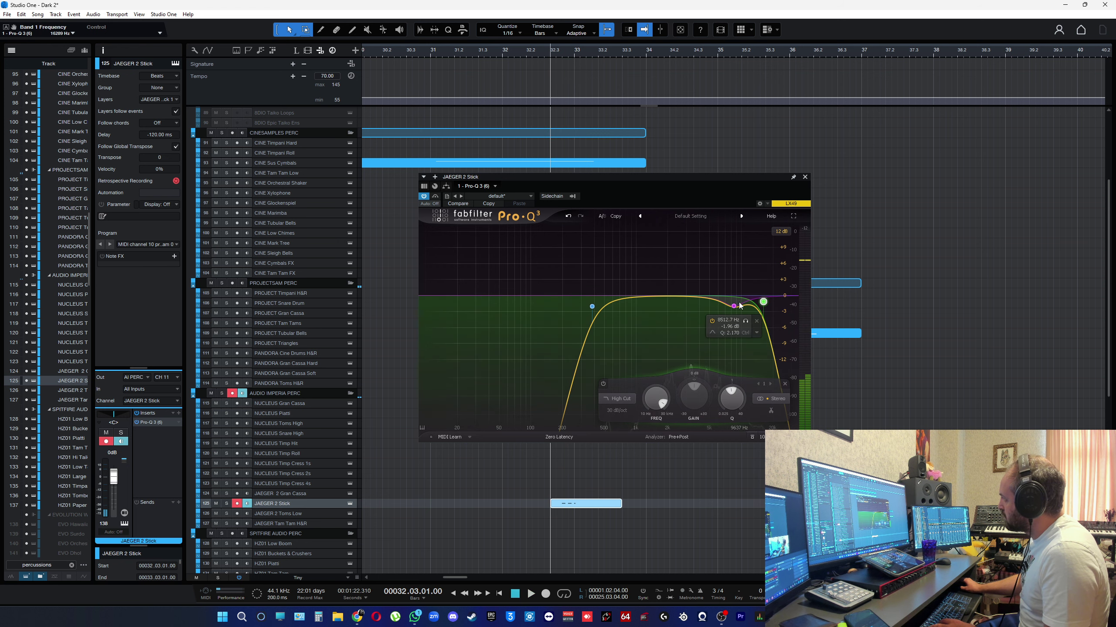
drag(733, 305, 734, 310)
click(805, 178)
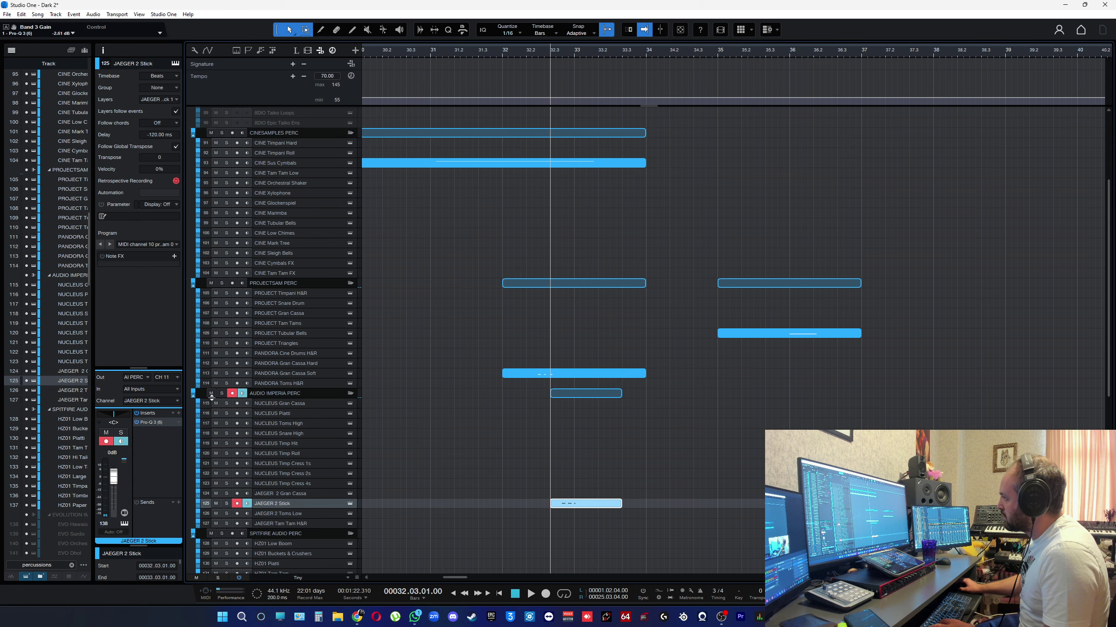
Step: Insert the Blackhole reverb on the JAEGER 2 Stick channel and set its mix to 25 while playing the part
click(179, 413)
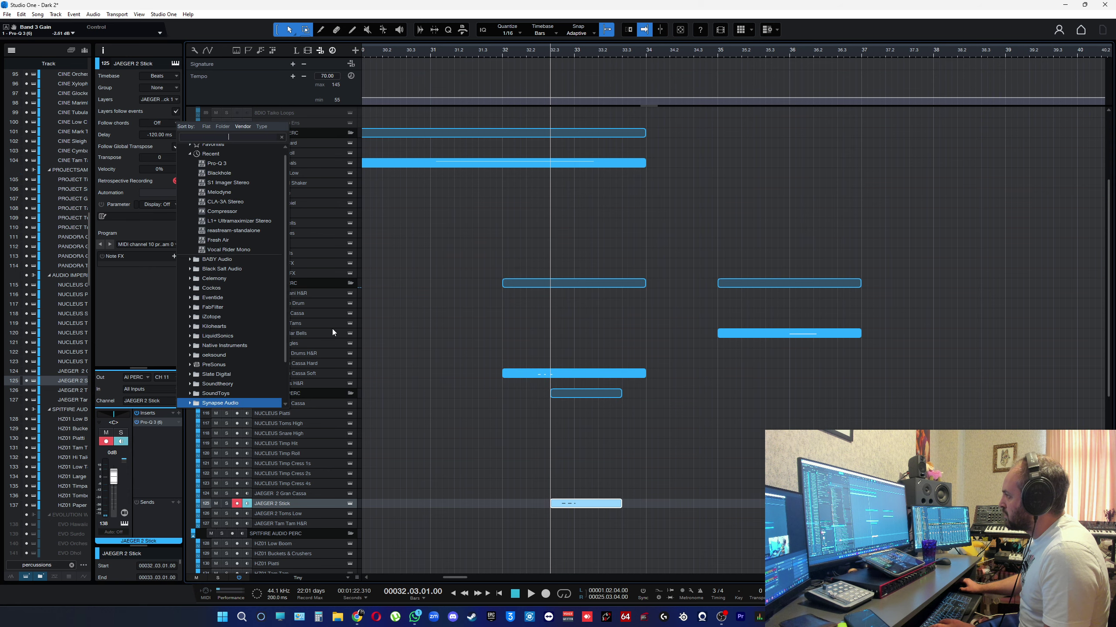
click(255, 173)
key(space)
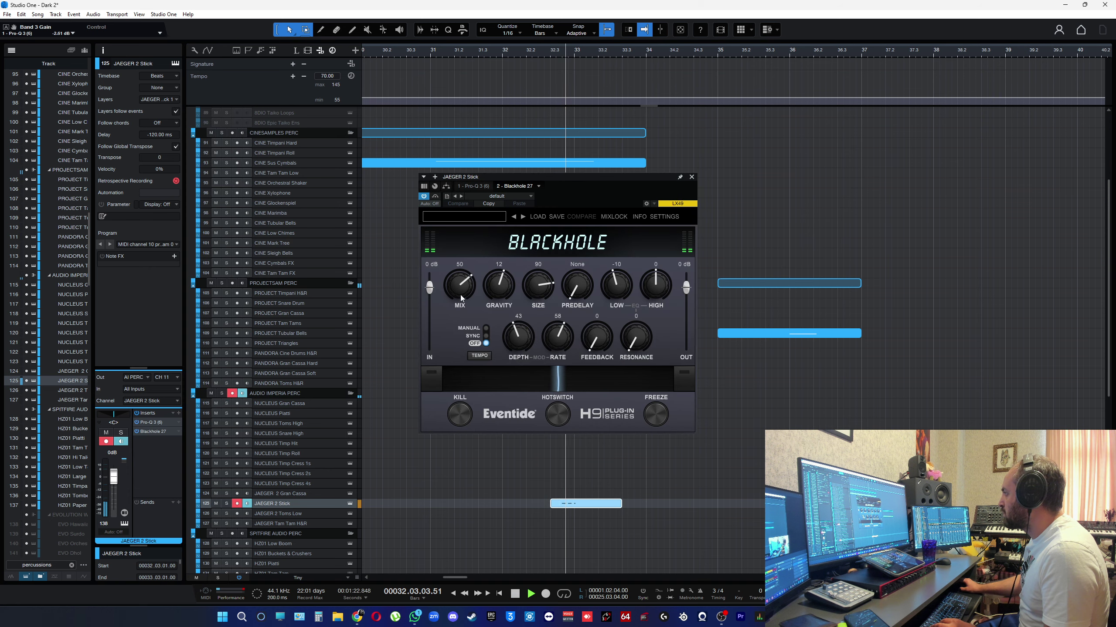
drag(455, 293, 455, 314)
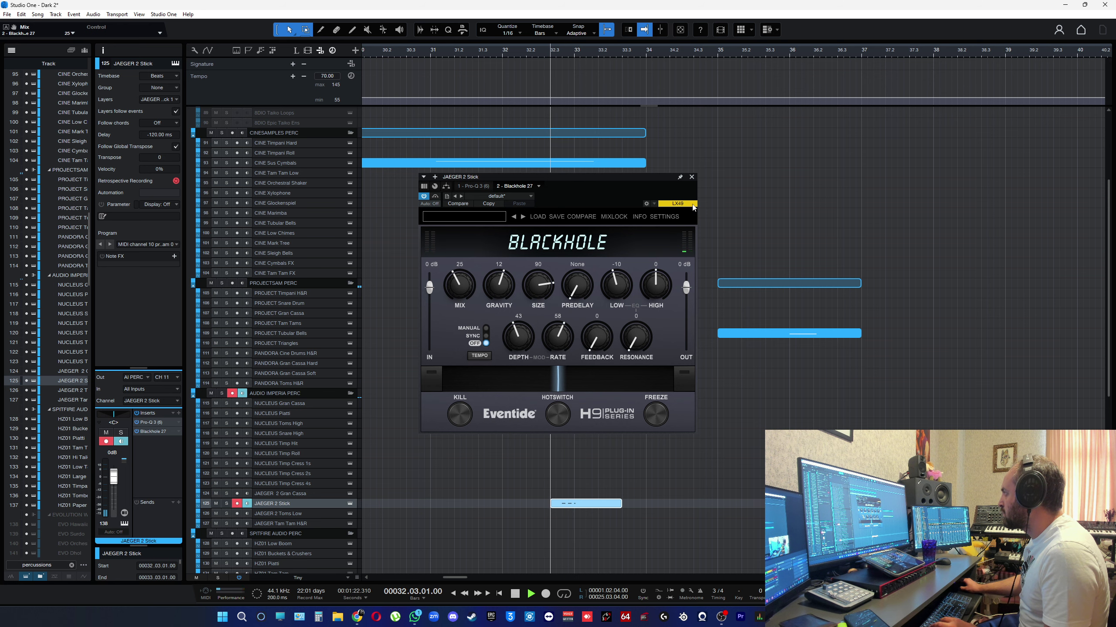
click(692, 177)
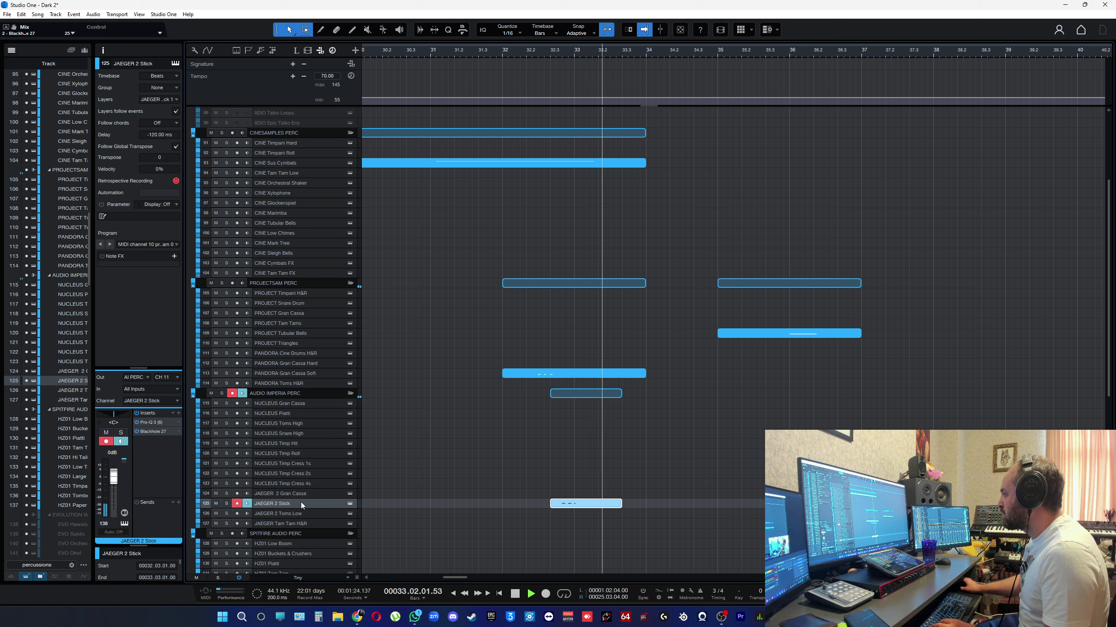
key(space)
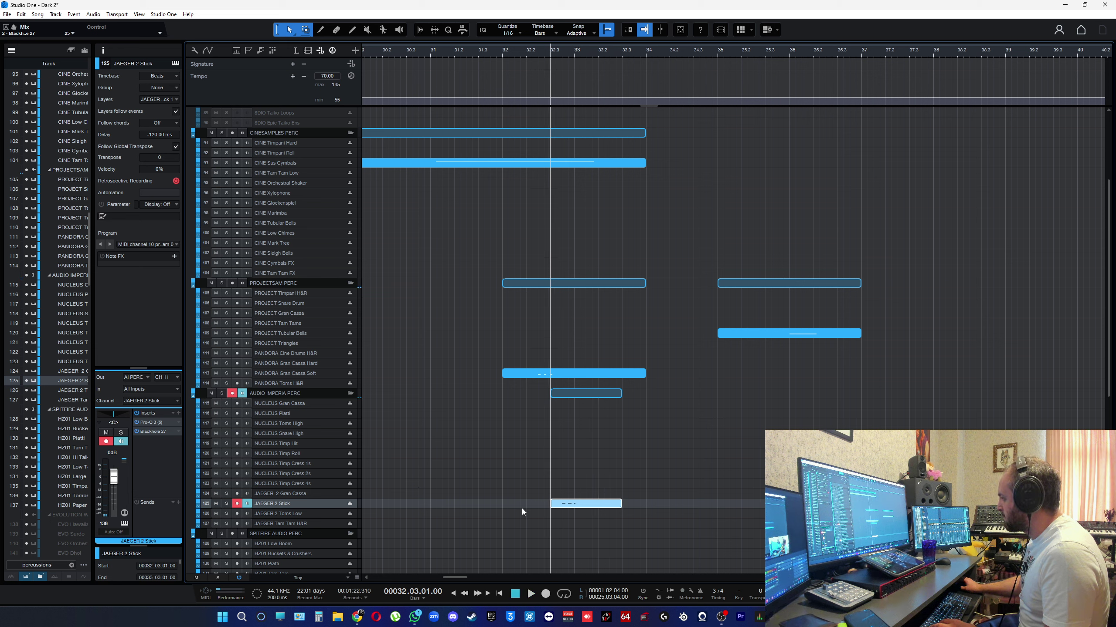
Step: Insert a Compressor on the JAEGER 2 Stick channel with a threshold of -23.44 dB and a ratio of 12.4:1
click(181, 415)
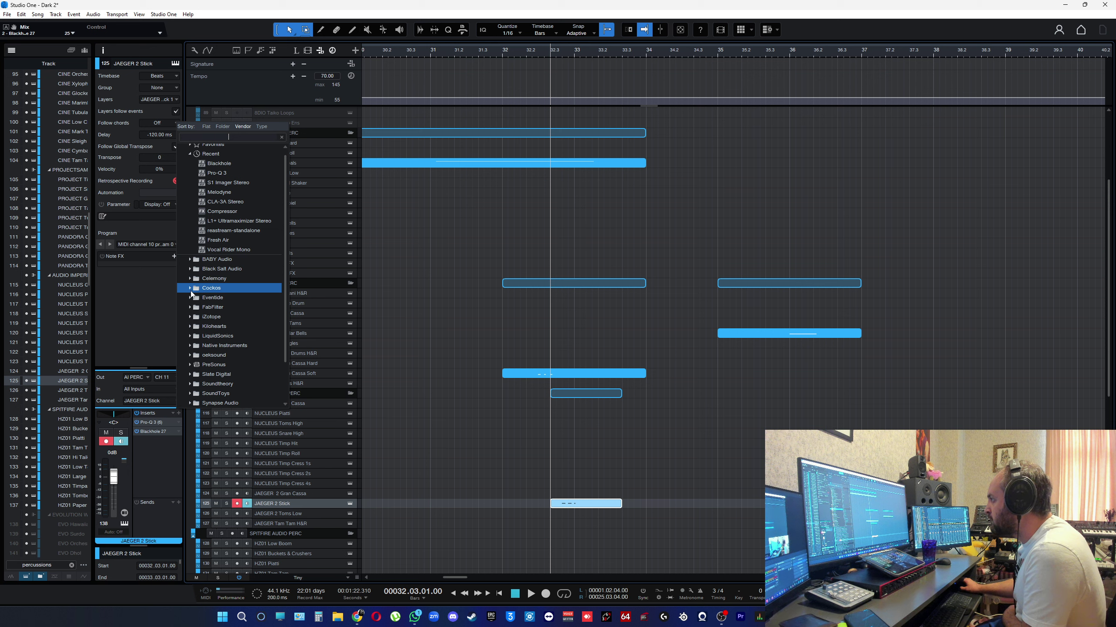
scroll(193, 292, down, 1)
scroll(196, 305, down, 1)
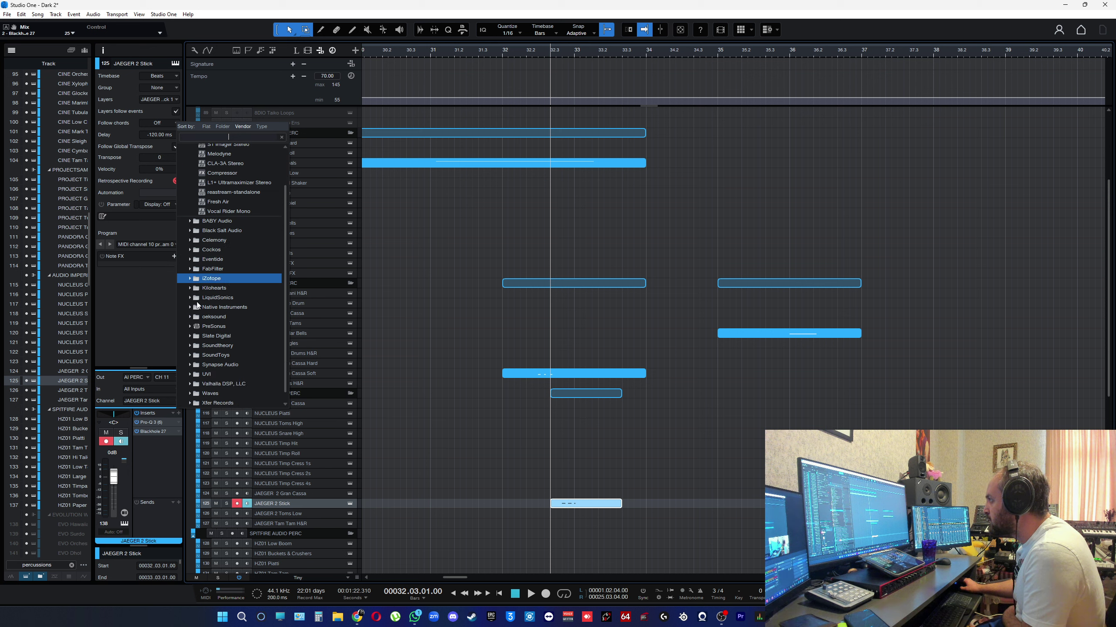
click(228, 172)
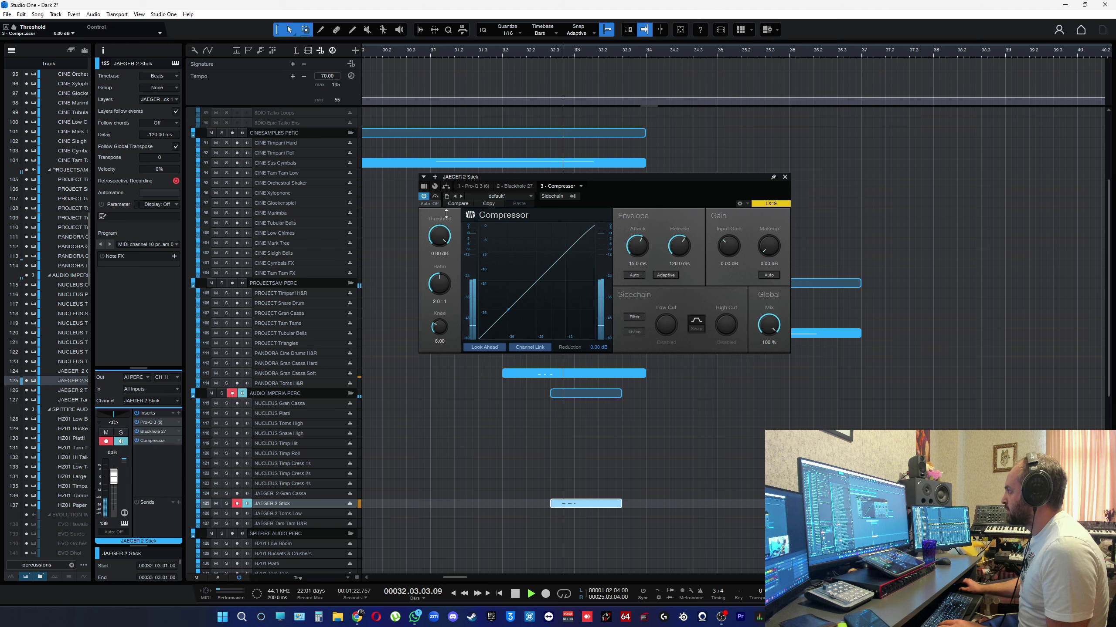
drag(448, 238, 440, 269)
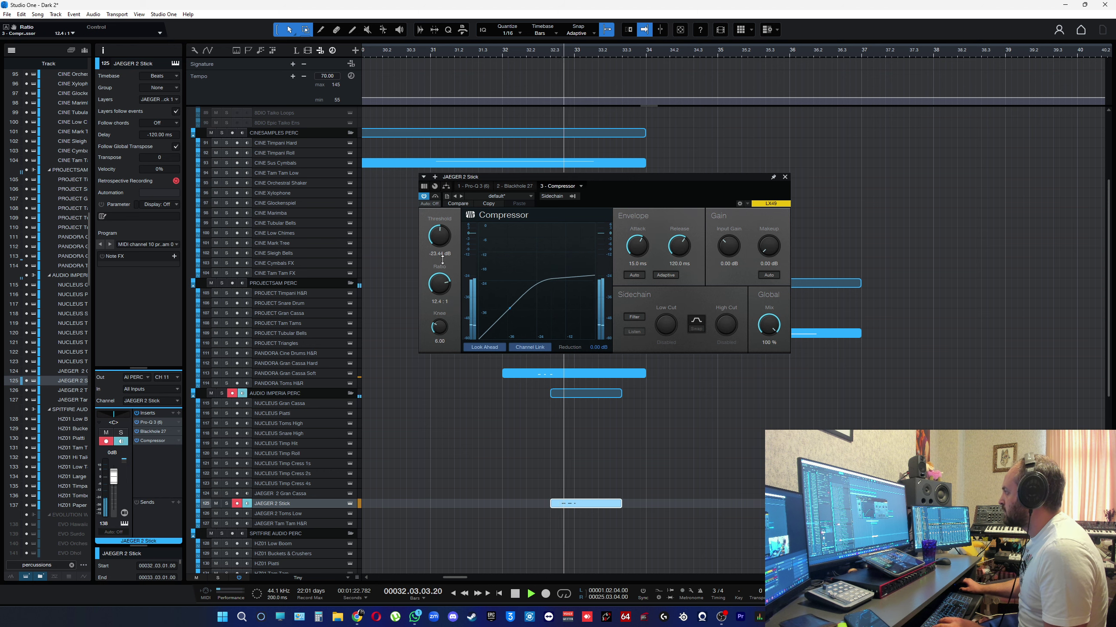
Step: Set the compressor's attack to 7.73 ms, release to 1.05 s and ratio to 7.8:1, and restart playback
drag(644, 251, 682, 268)
key(space)
key(space)
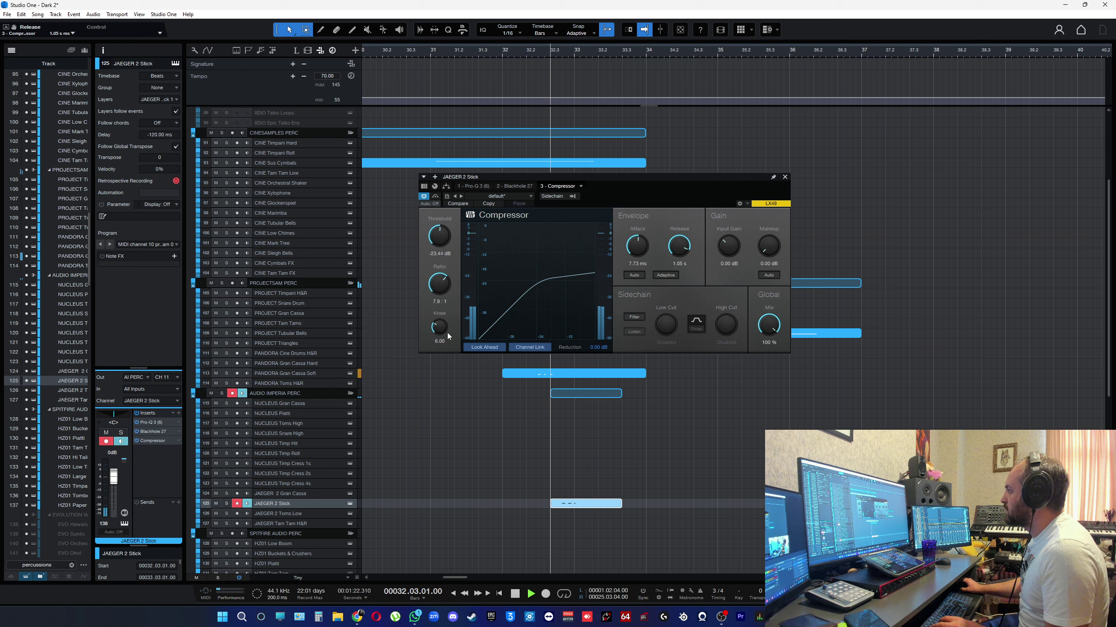
Step: Set the compressor's knee to 19.33 and threshold to -13.12 dB during playback, and close it
drag(439, 327, 455, 303)
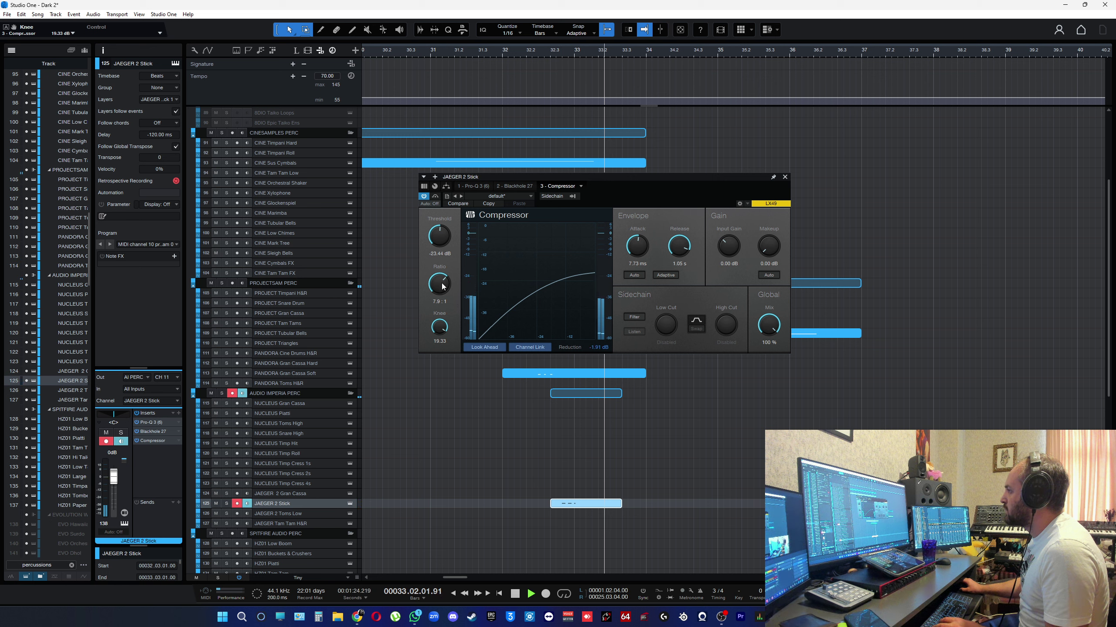
drag(439, 241, 442, 221)
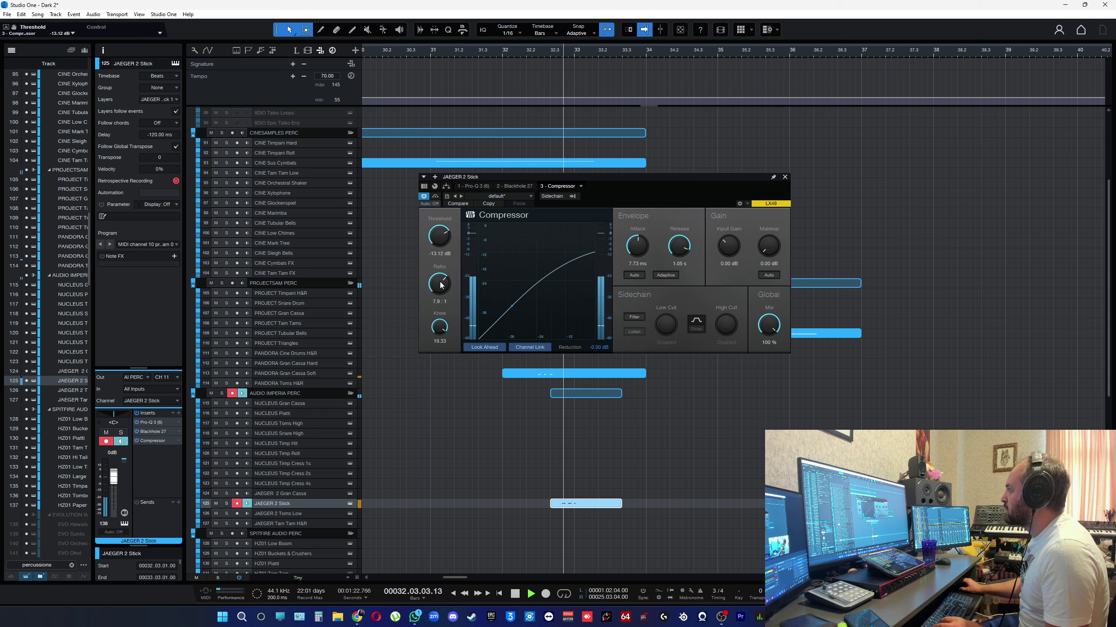
drag(446, 236, 445, 239)
click(784, 176)
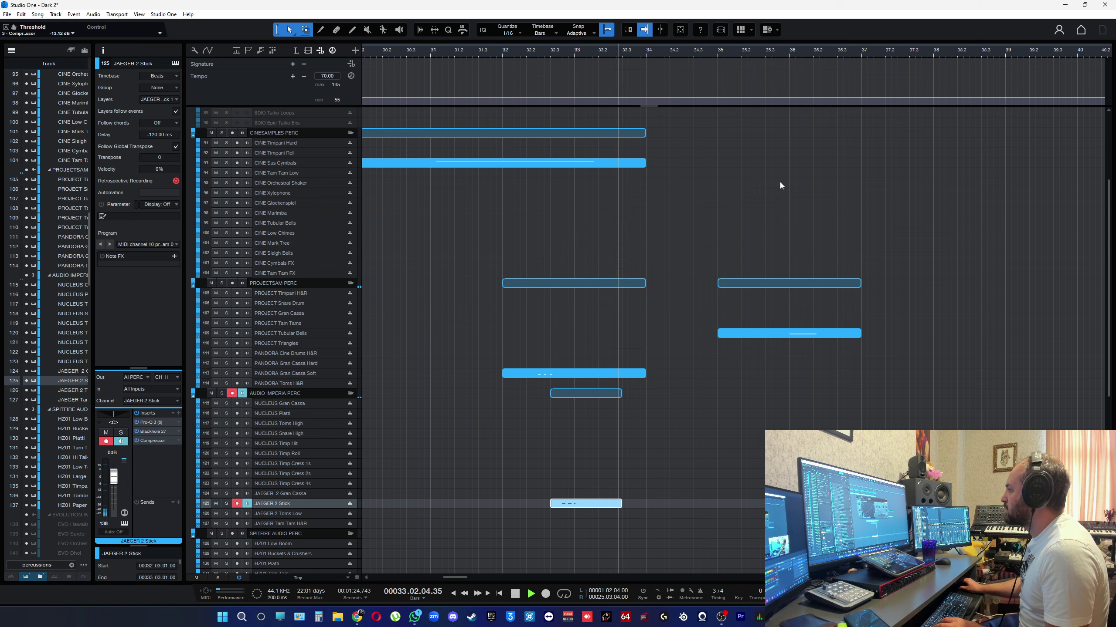
Step: Stop playback and browse the effect vendors to insert Synapse Audio's Legend HZ FX on the JAEGER 2 Stick channel
key(space)
click(176, 413)
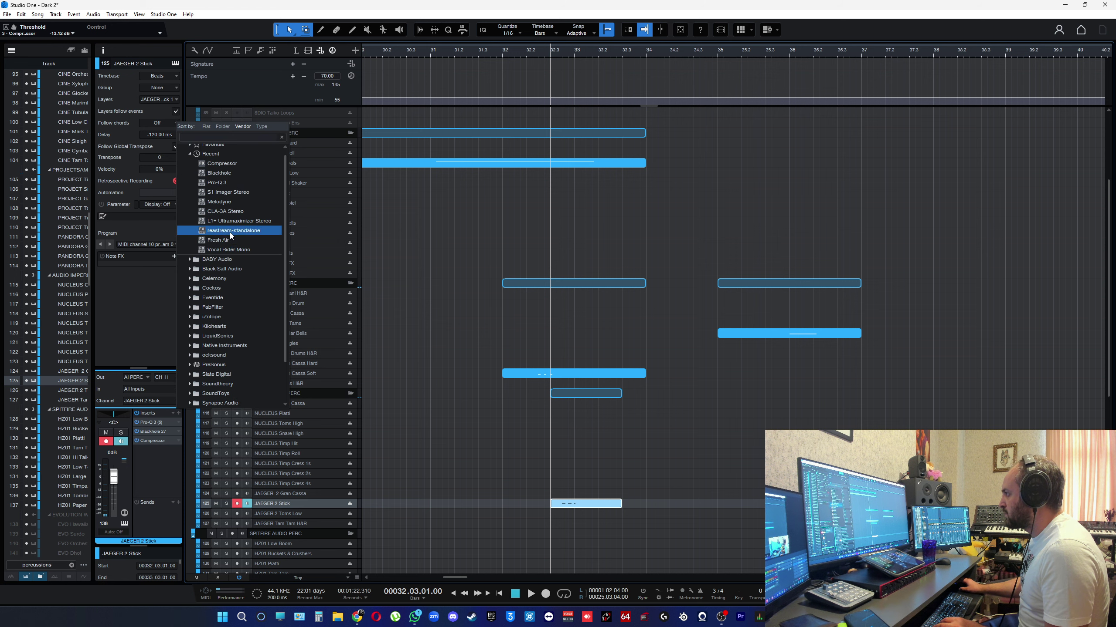
scroll(226, 281, down, 1)
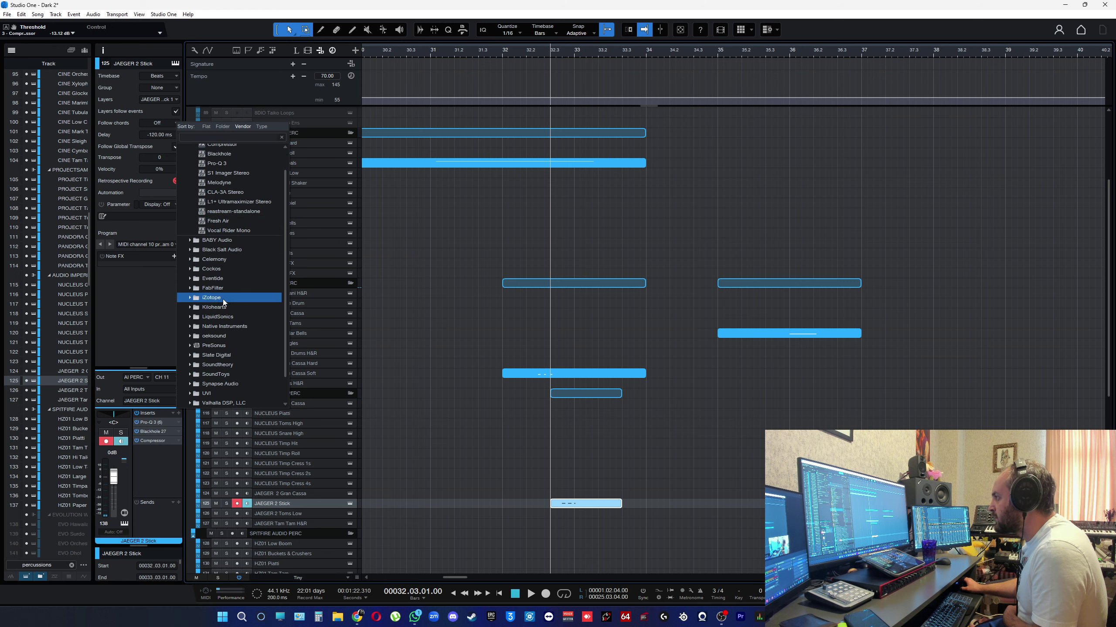
scroll(228, 336, down, 1)
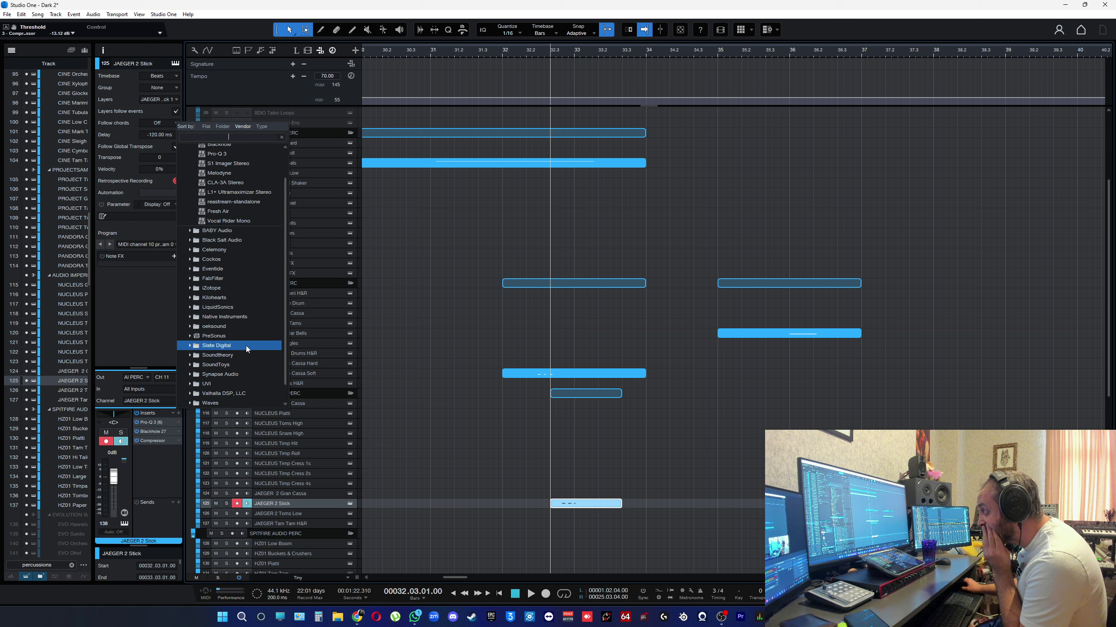
click(188, 366)
scroll(190, 367, down, 3)
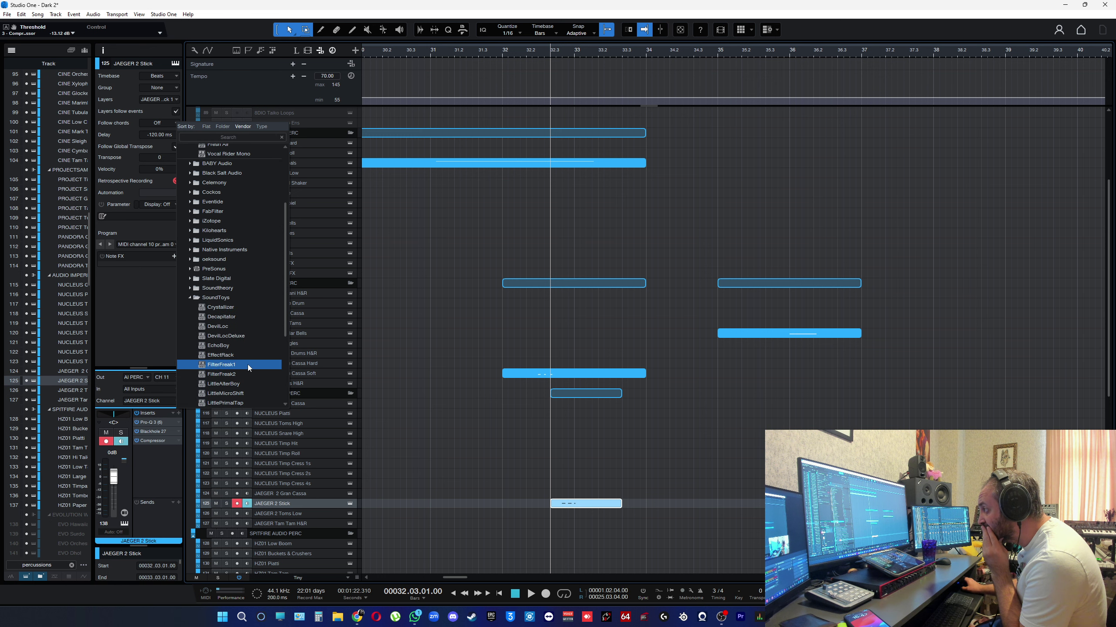
click(189, 298)
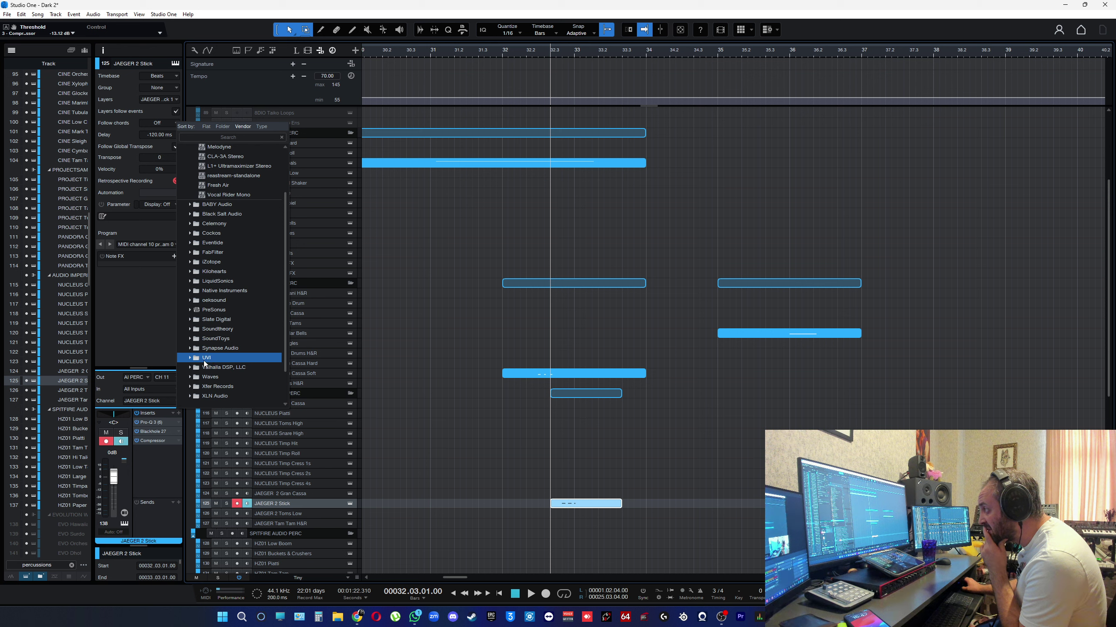
click(190, 349)
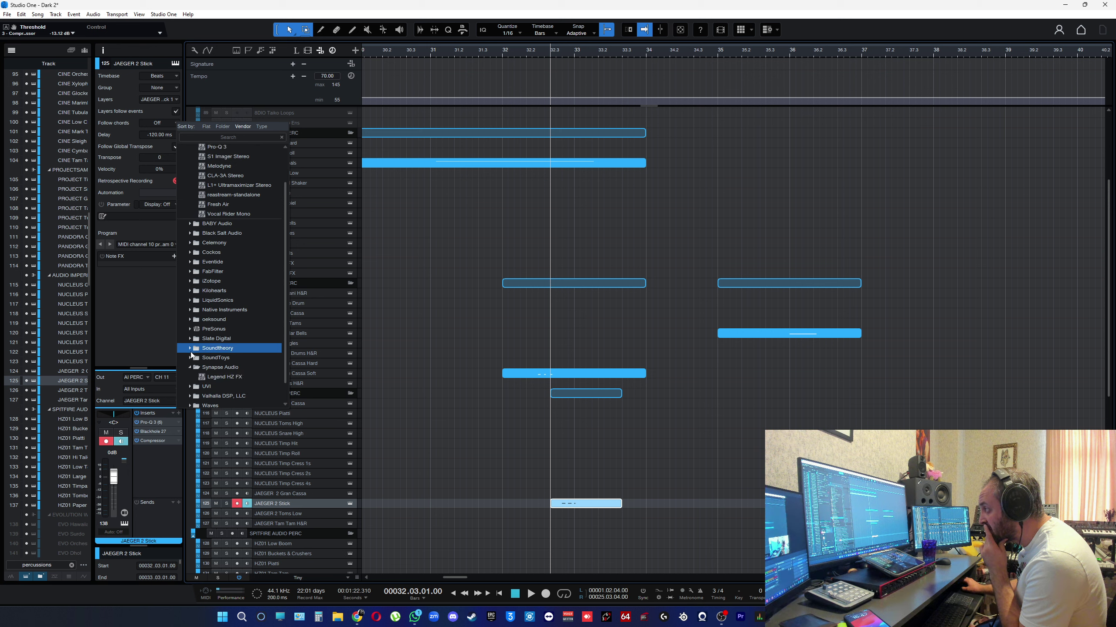
click(189, 367)
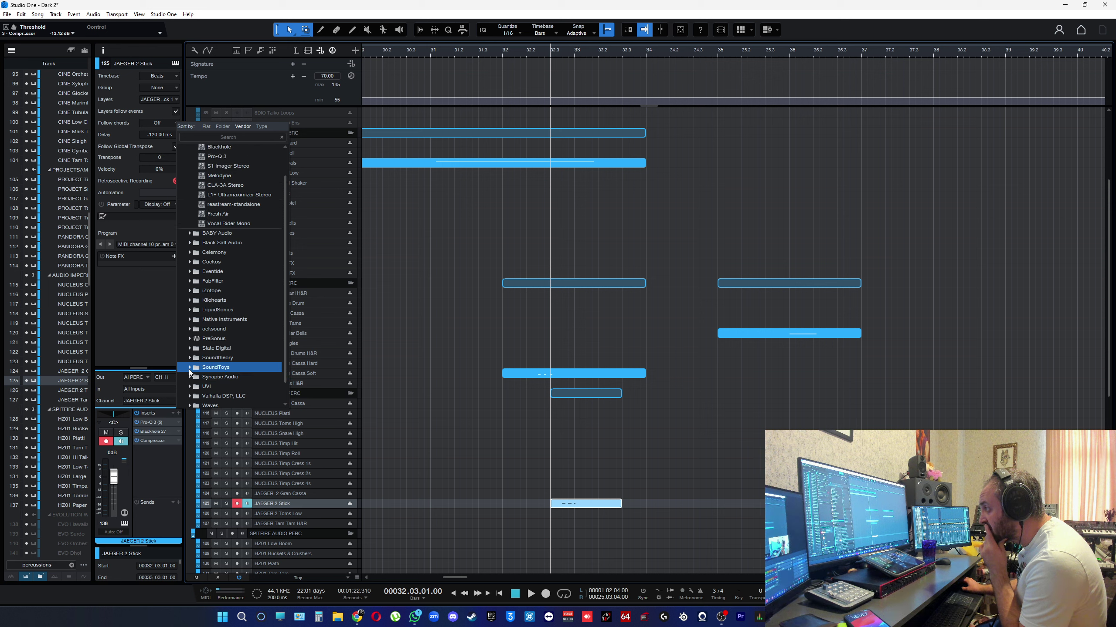
click(190, 377)
scroll(209, 373, down, 1)
click(220, 361)
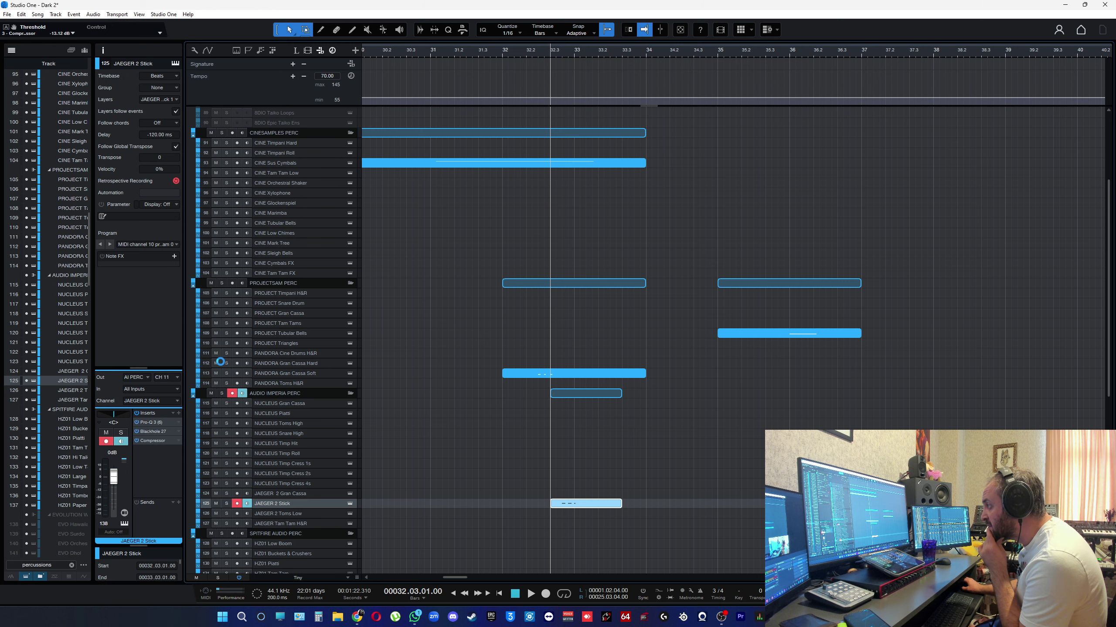
drag(781, 183, 660, 101)
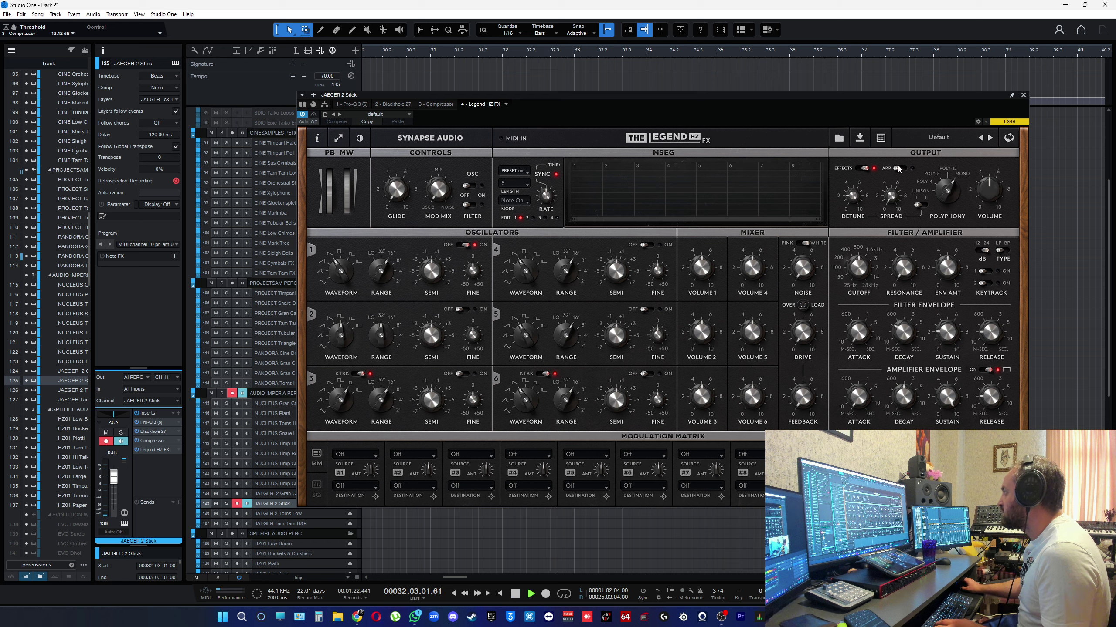
Step: Load the Astronaut KS HZ preset from the Sequences category in Legend HZ FX while the part plays
click(906, 138)
mouse_move(905, 135)
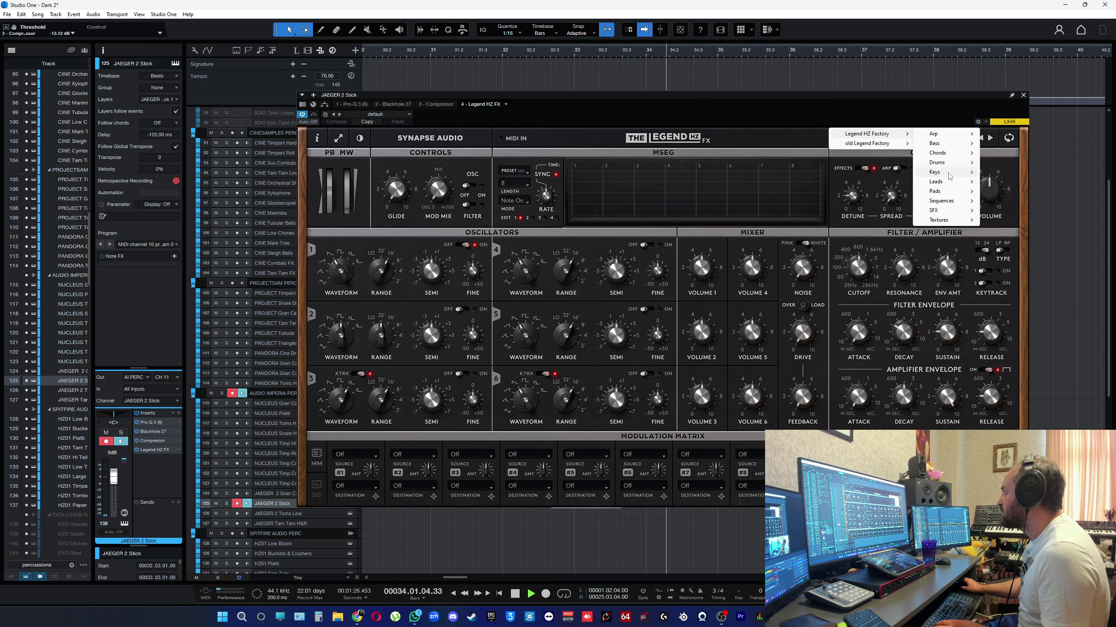
mouse_move(949, 176)
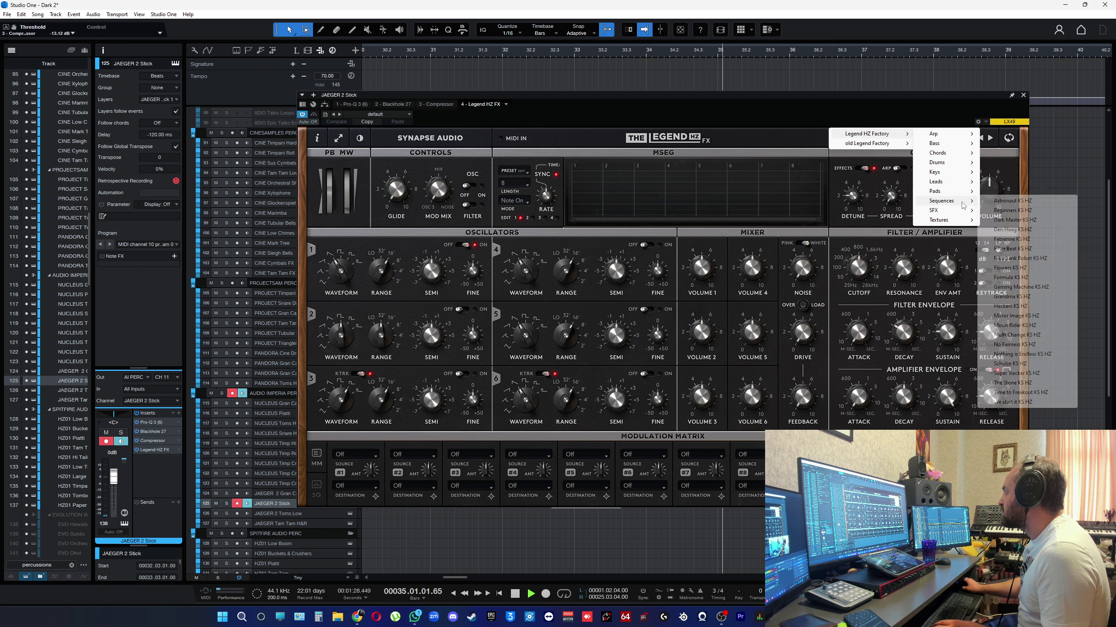
click(995, 202)
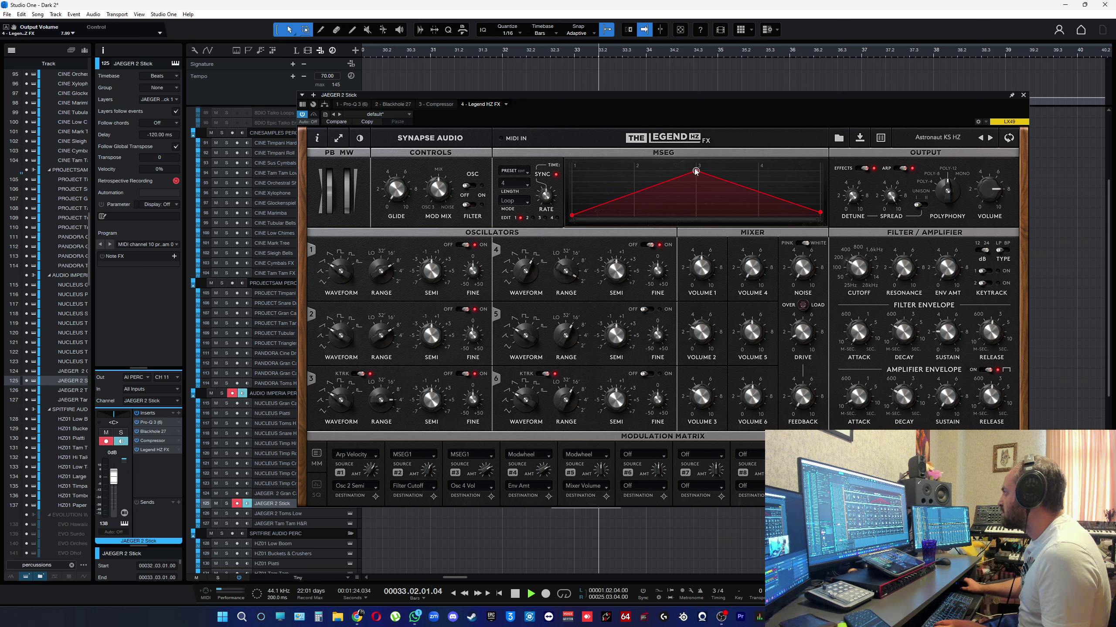
Step: Close Legend HZ FX and remove it from the JAEGER 2 Stick inserts
click(1023, 95)
right_click(152, 449)
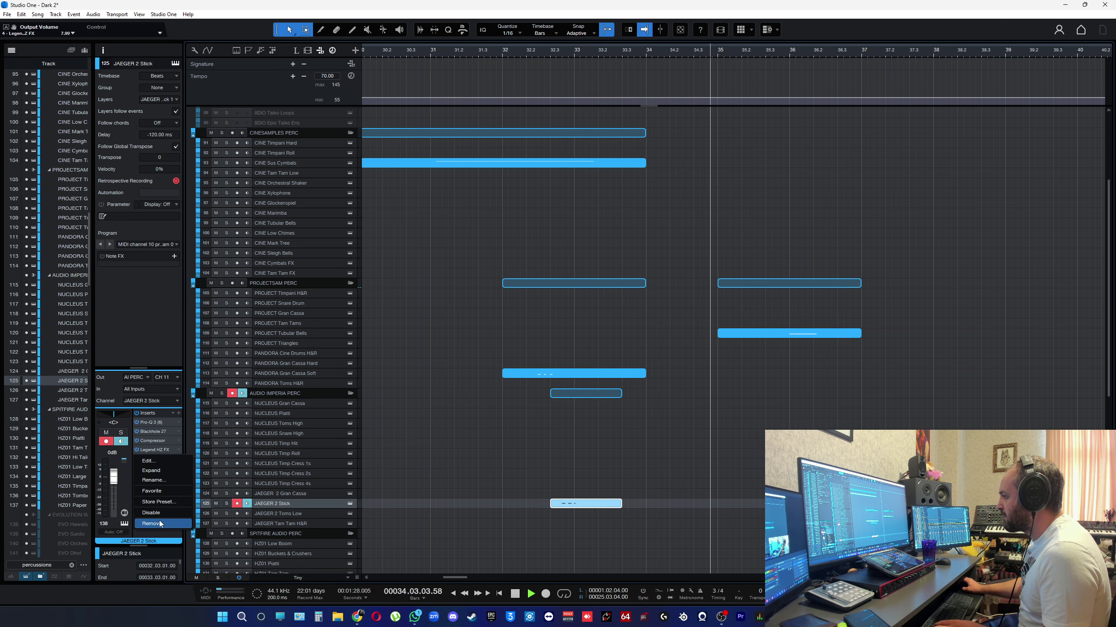
click(160, 524)
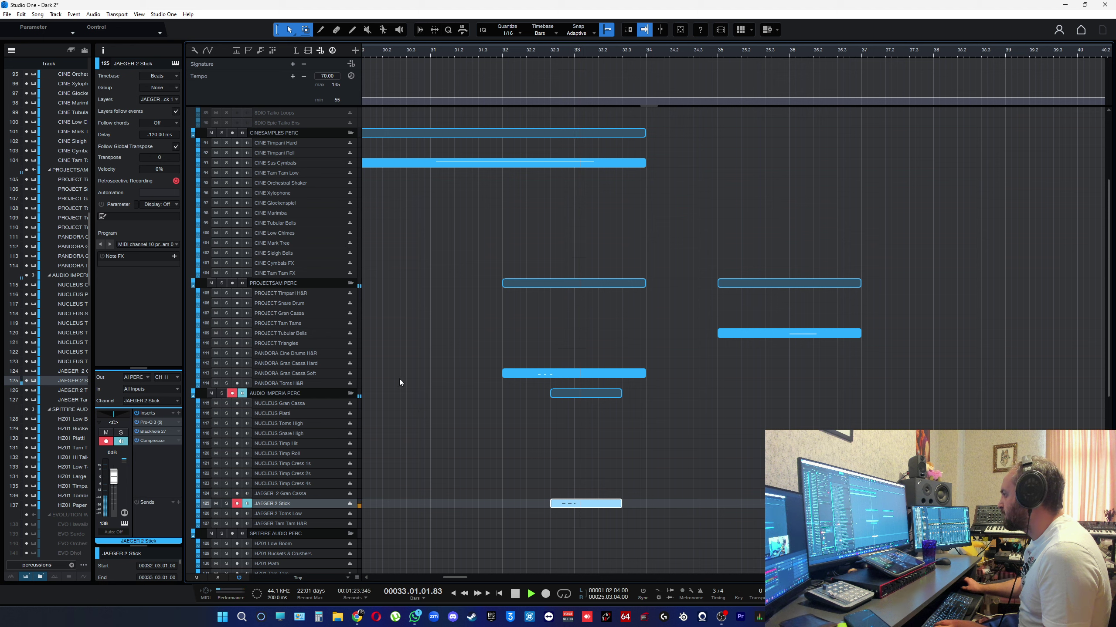
Step: Select the PANDORA Gran Cassa Soft track and listen to the percussion from bar 32
click(503, 51)
key(space)
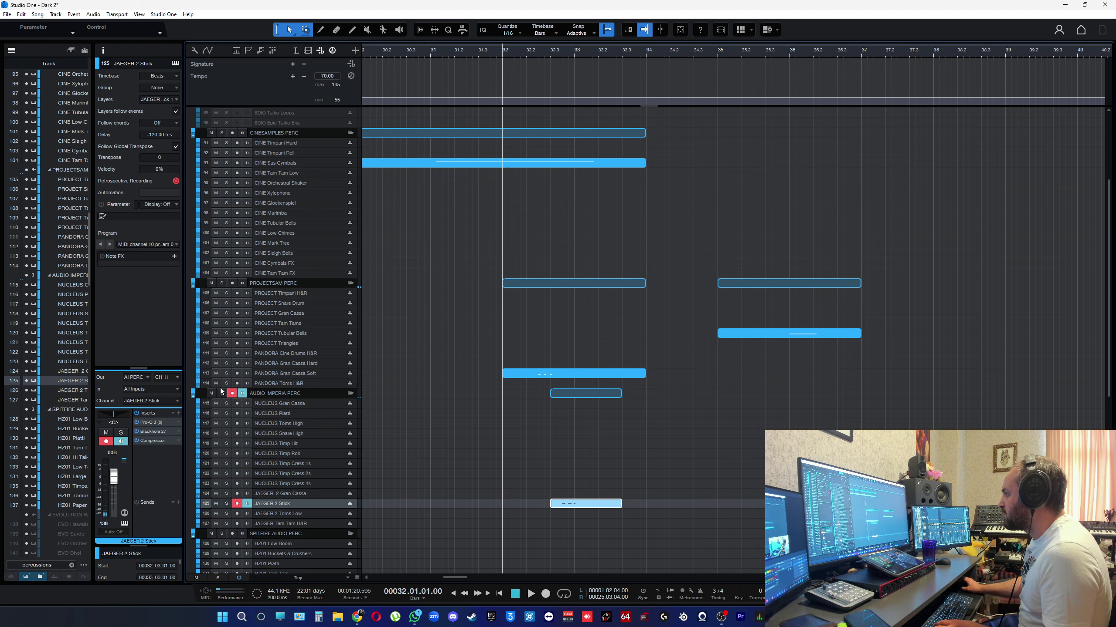
click(286, 384)
click(305, 372)
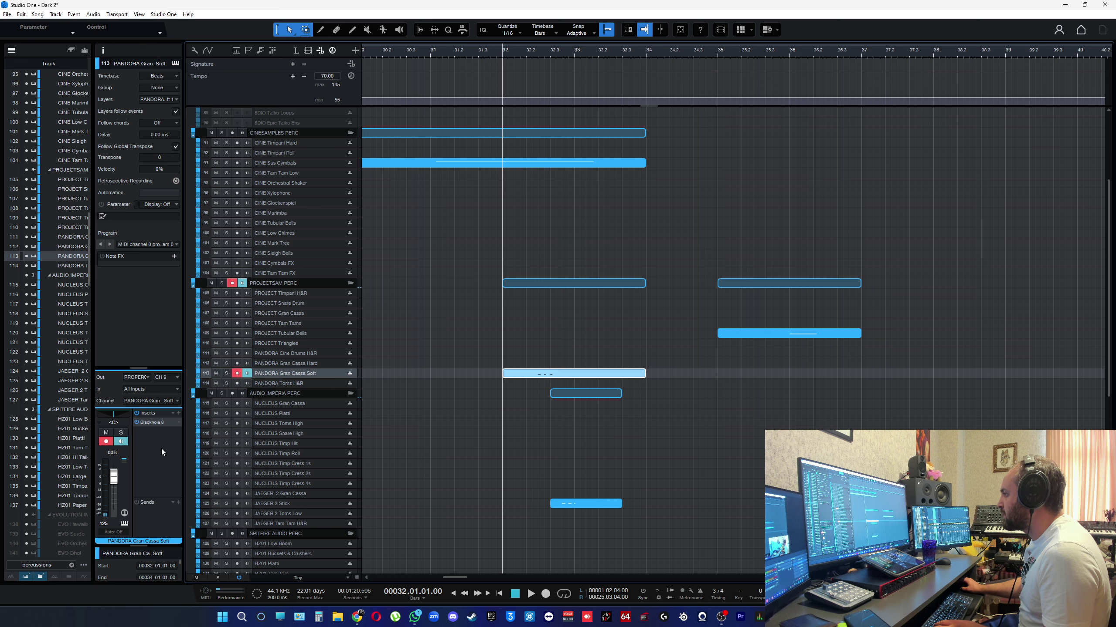
key(space)
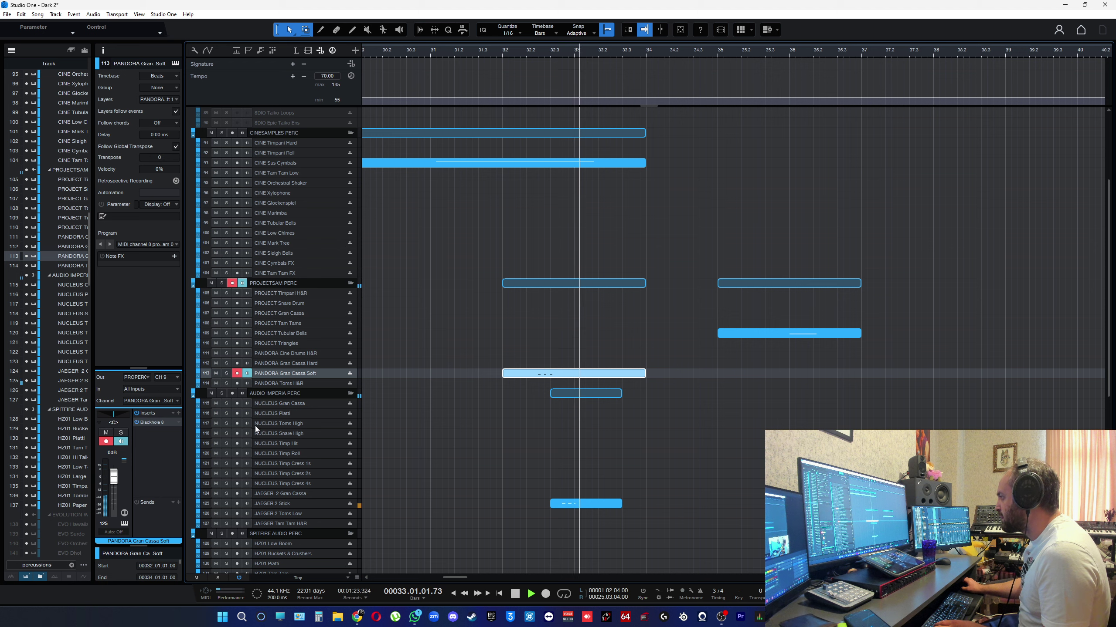
key(space)
key(space)
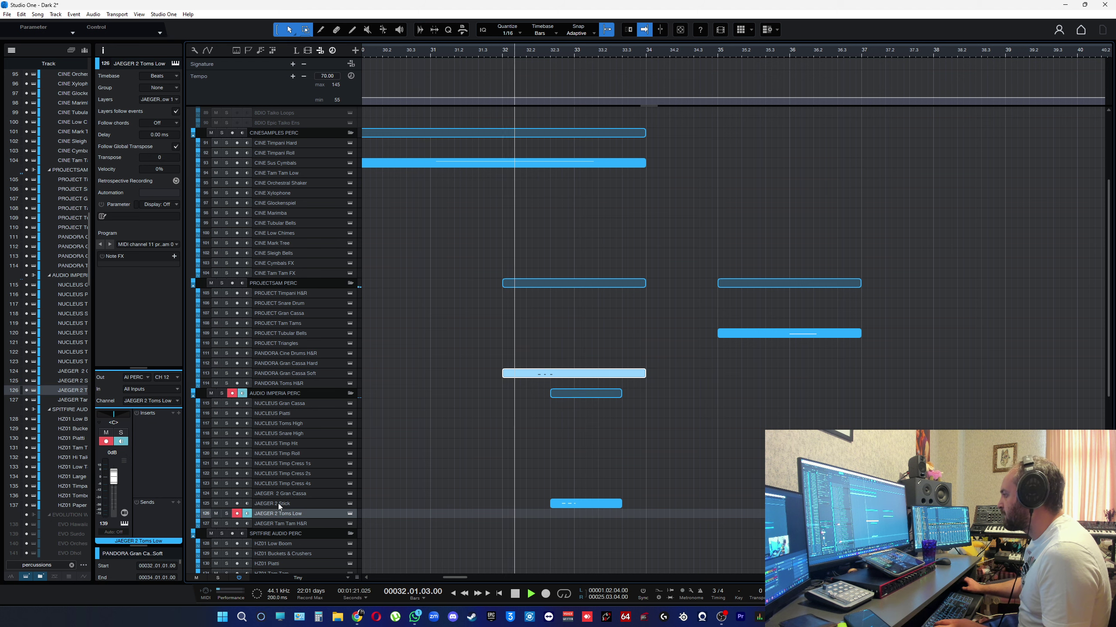
Step: Delete the JAEGER 2 Stick event near bar 33 and replay the section from bar 32
click(296, 505)
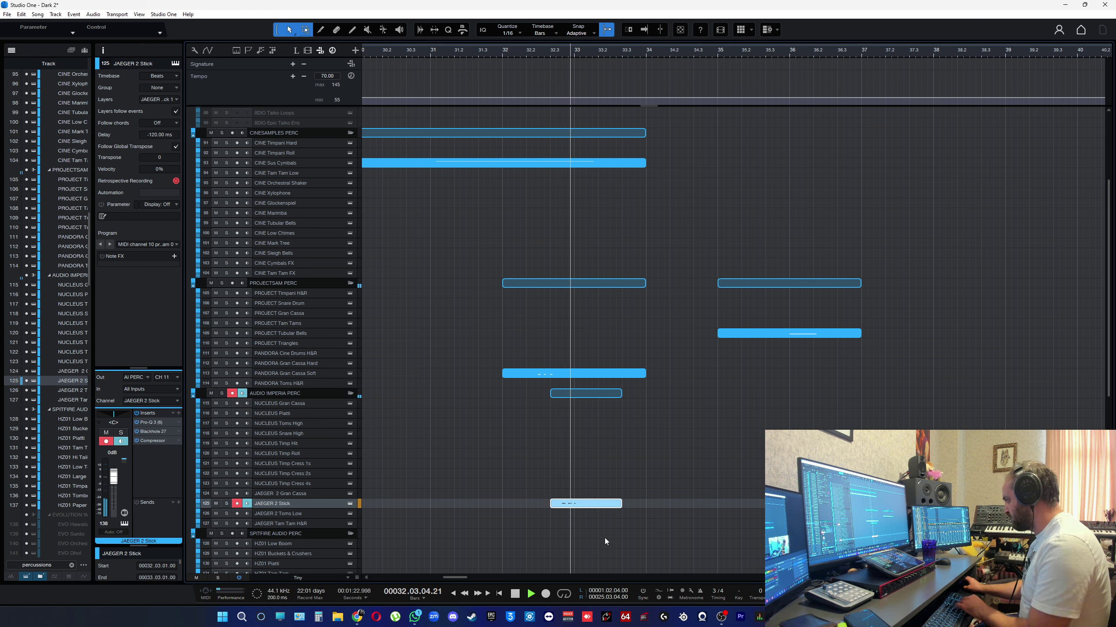
key(Delete)
key(space)
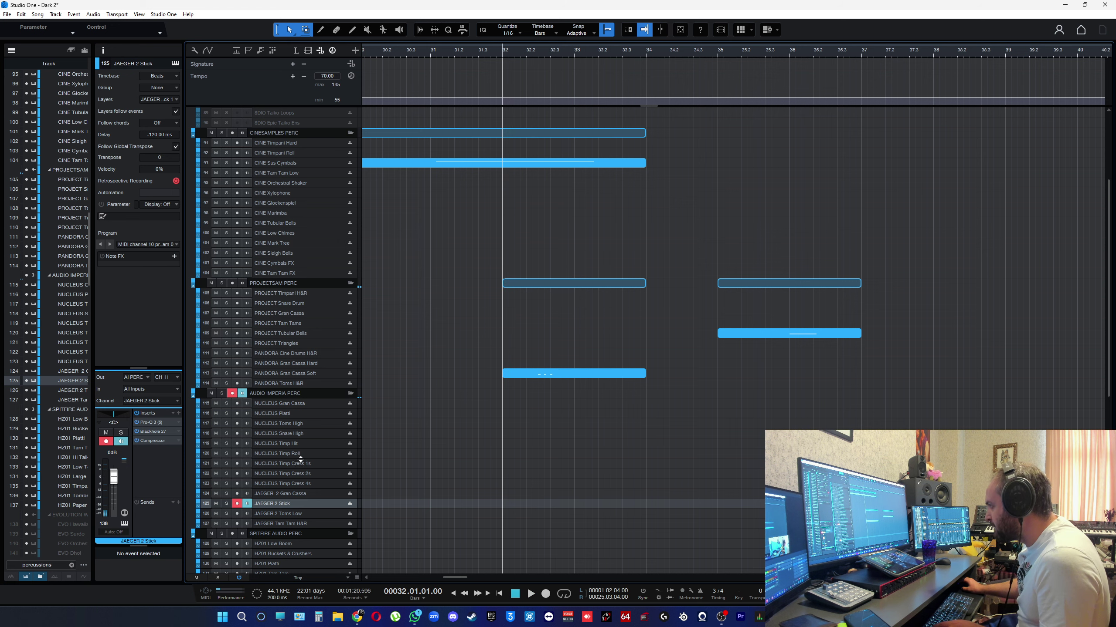
key(space)
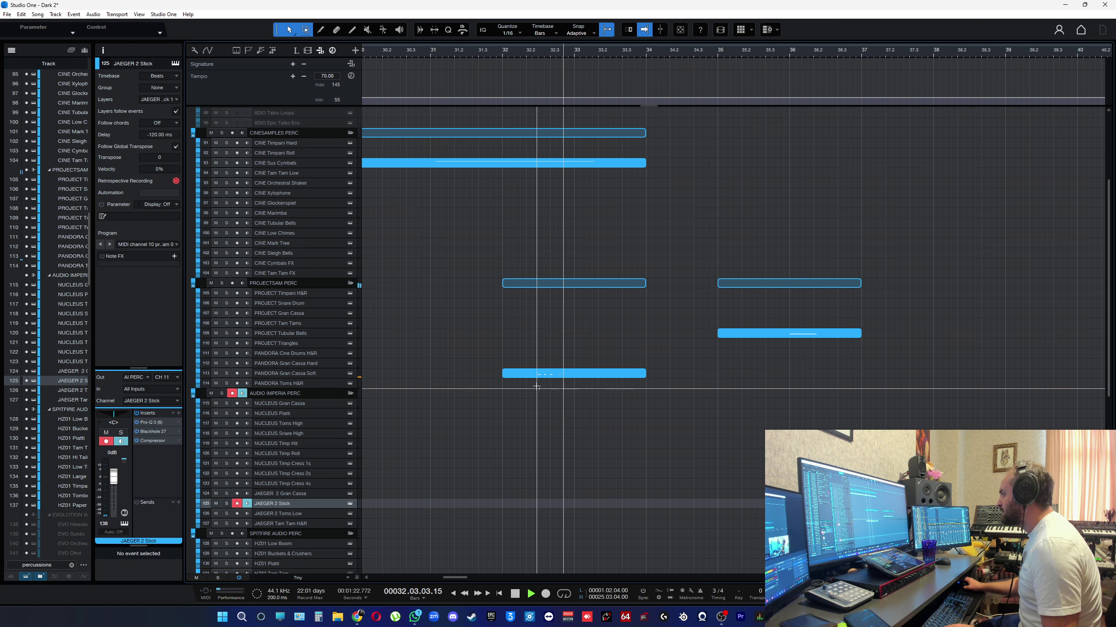
Step: Select the HZ01 Low Boom track in the SPITFIRE AUDIO PERC folder and stop playback
key(w)
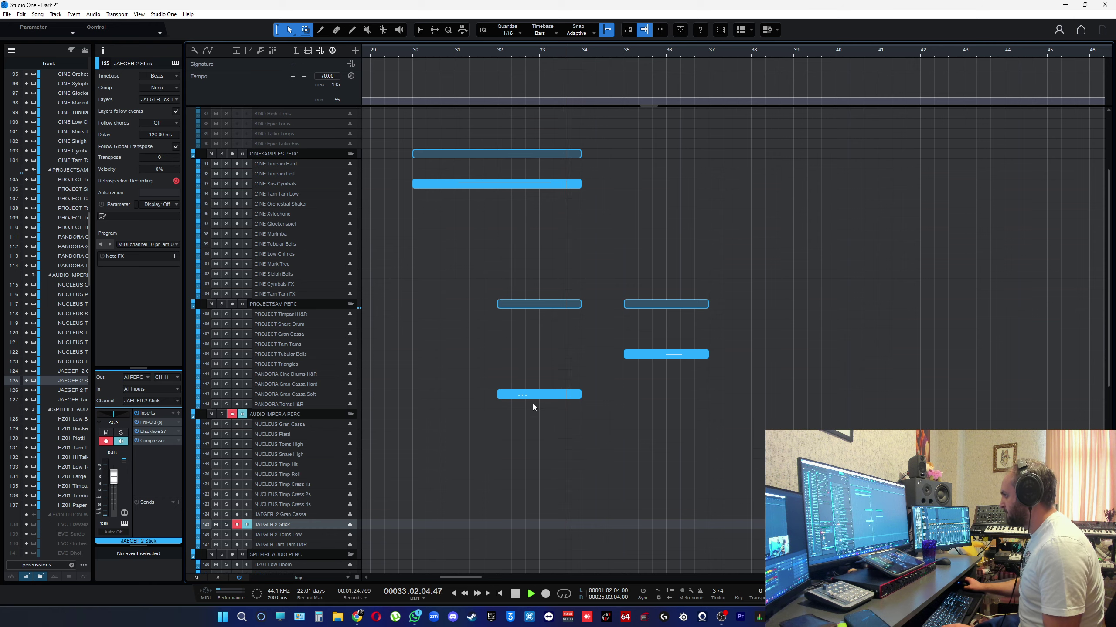
key(shift+w)
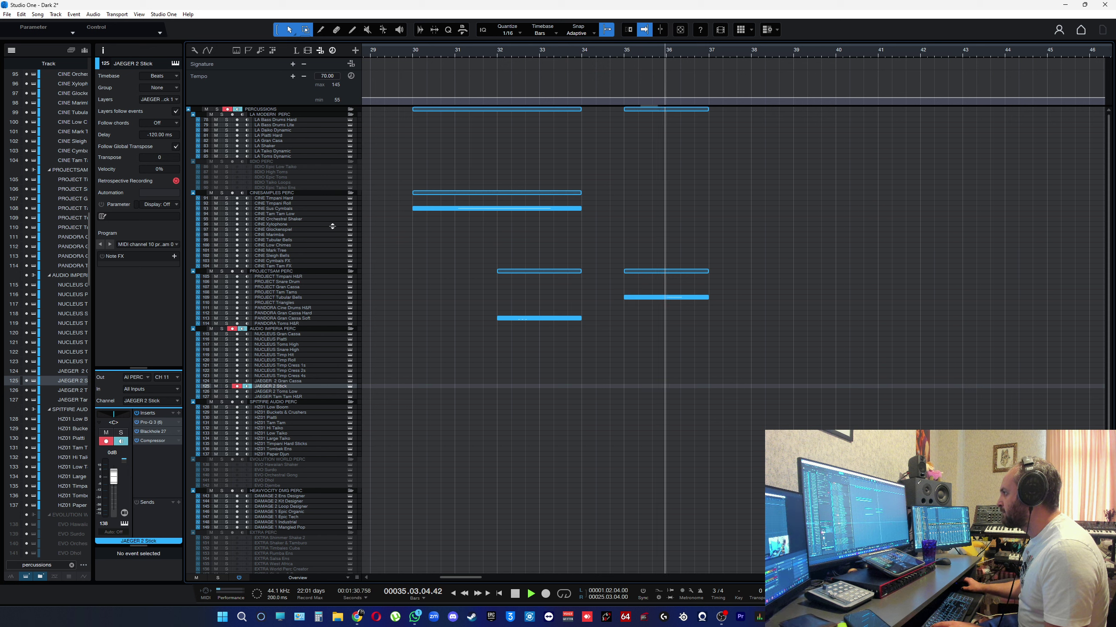
click(301, 407)
key(space)
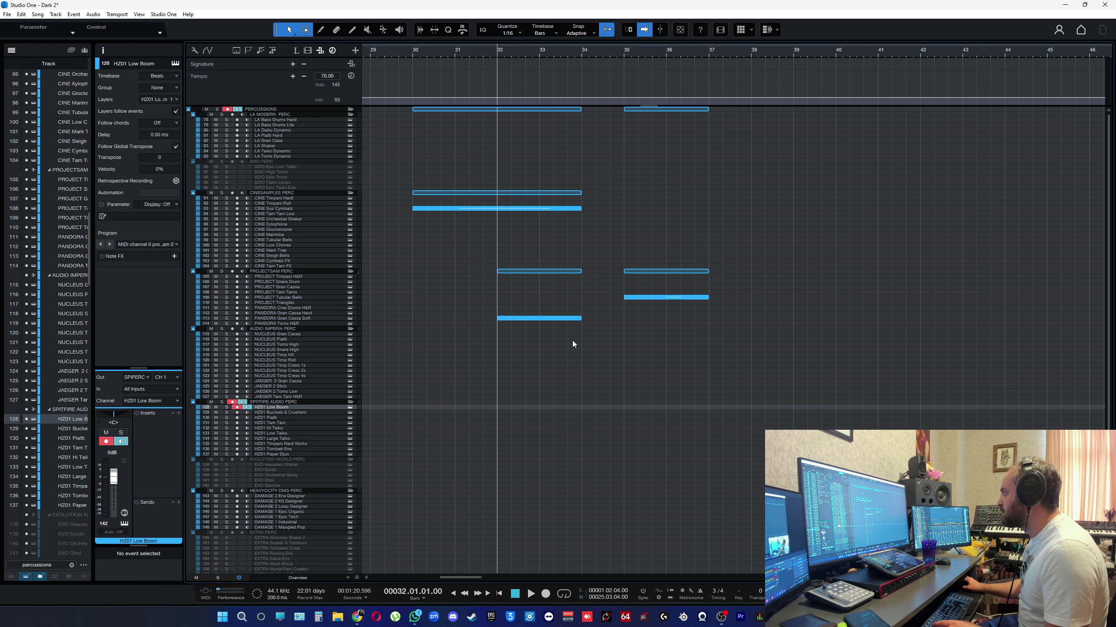
Step: Play the song from several points ahead of bar 30, ending with a run from bar 26, with HZ01 Low Boom armed
click(411, 49)
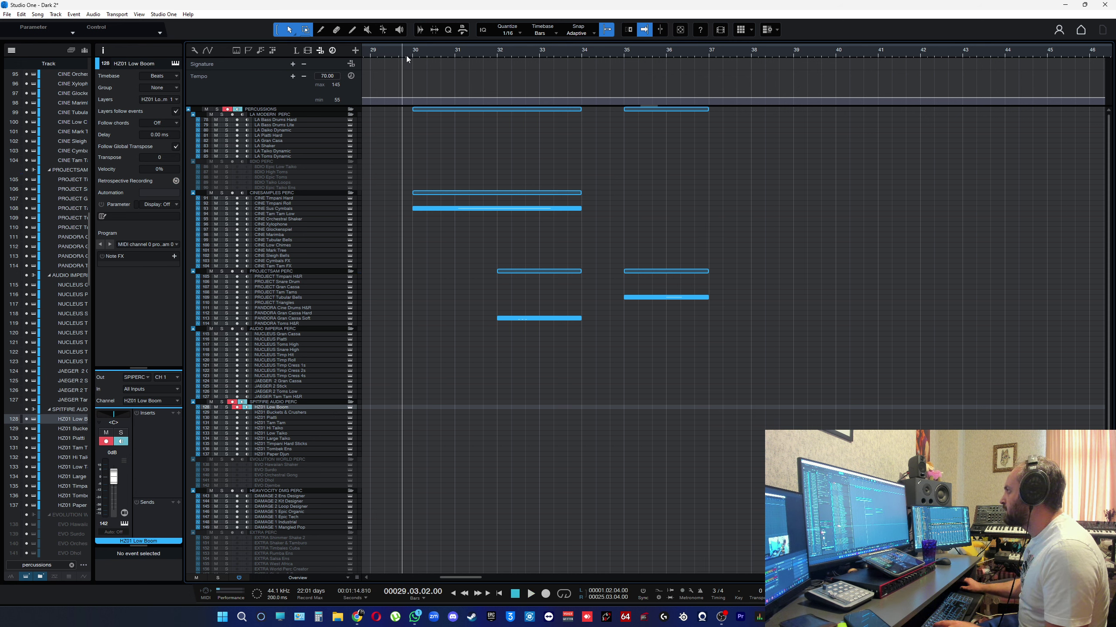
key(space)
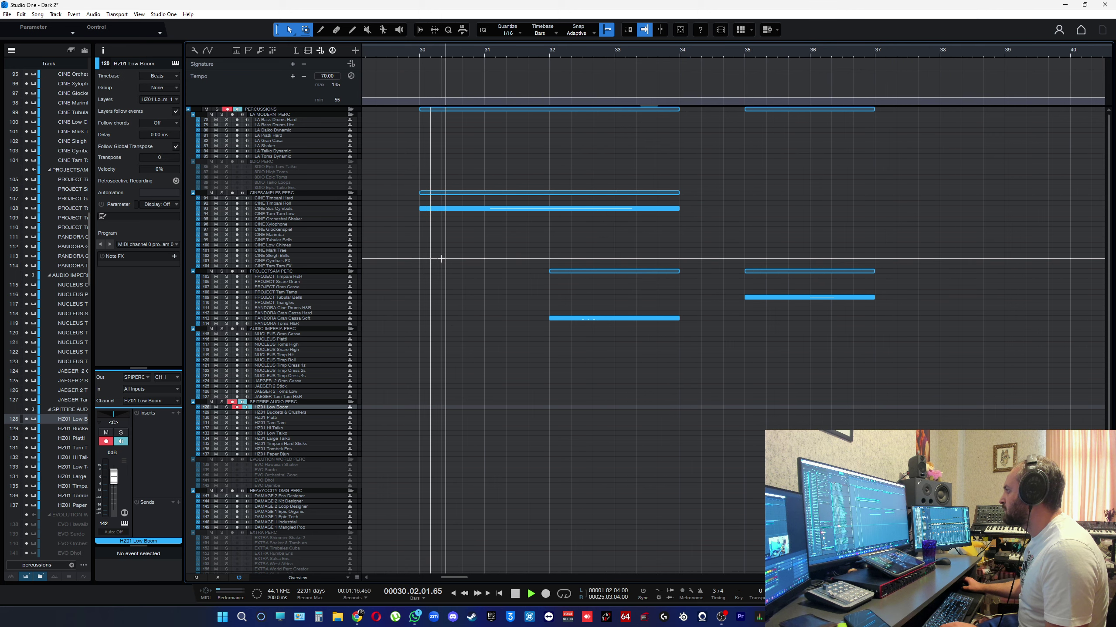
key(w)
key(w)
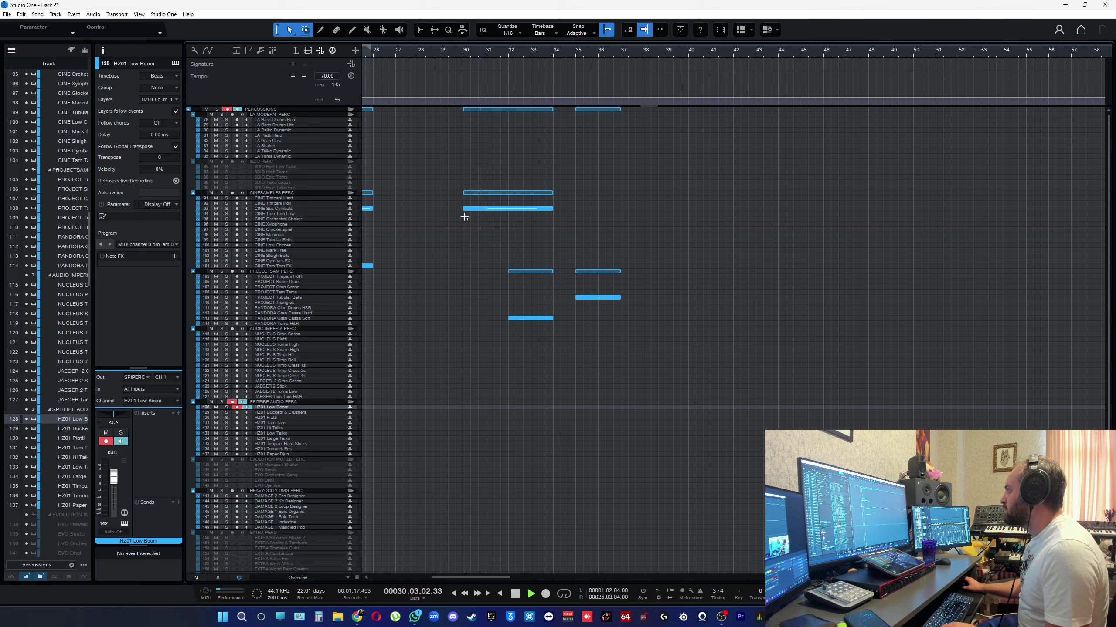
click(417, 49)
key(e)
key(e)
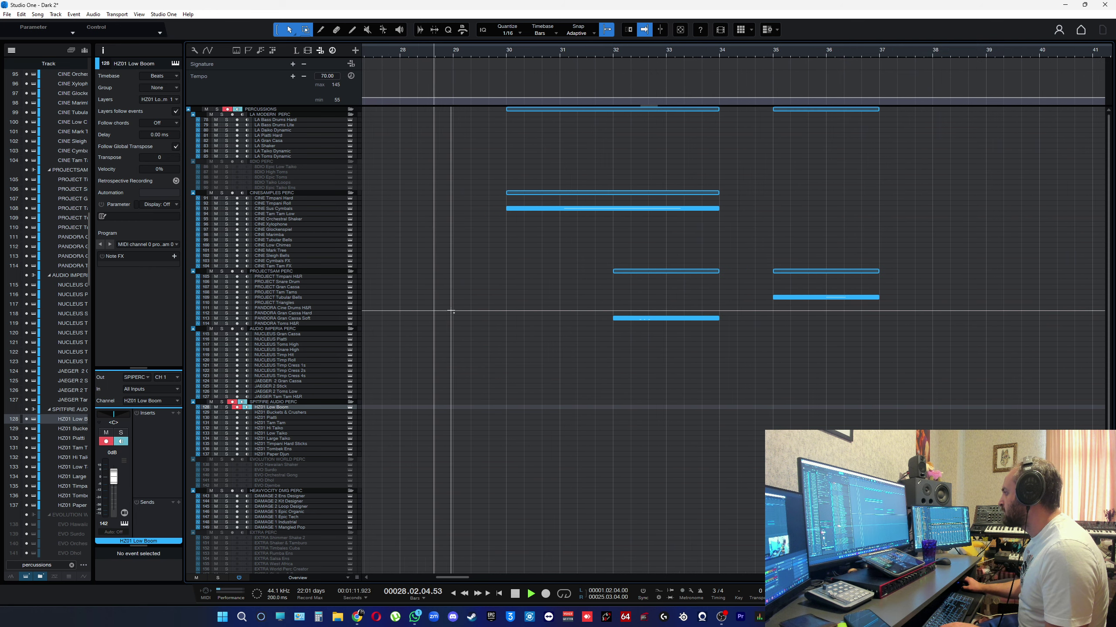
key(f)
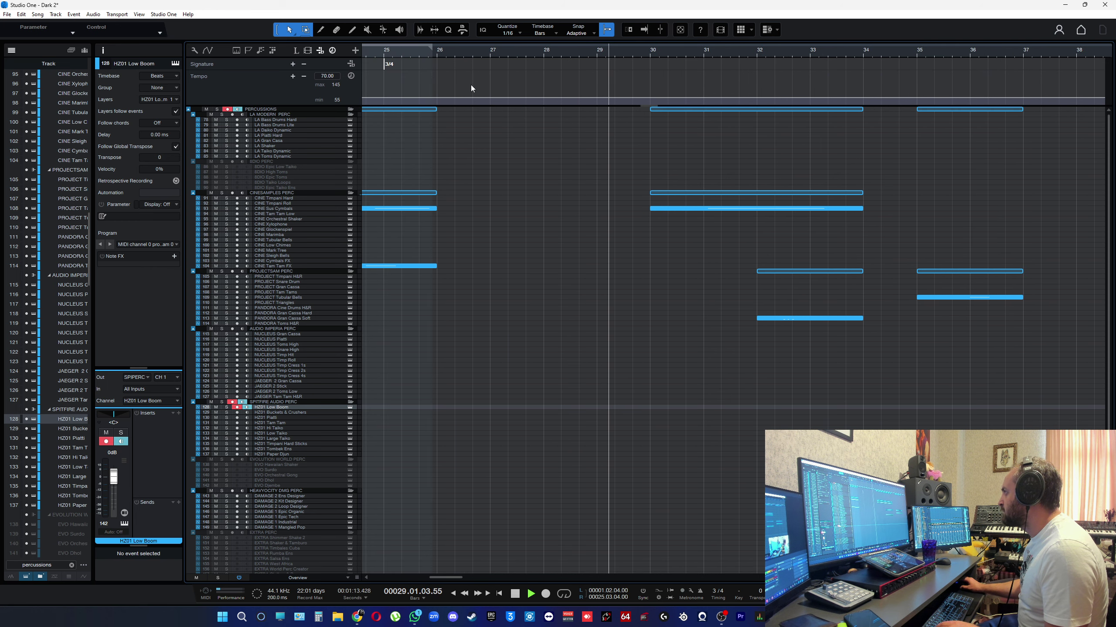
click(436, 50)
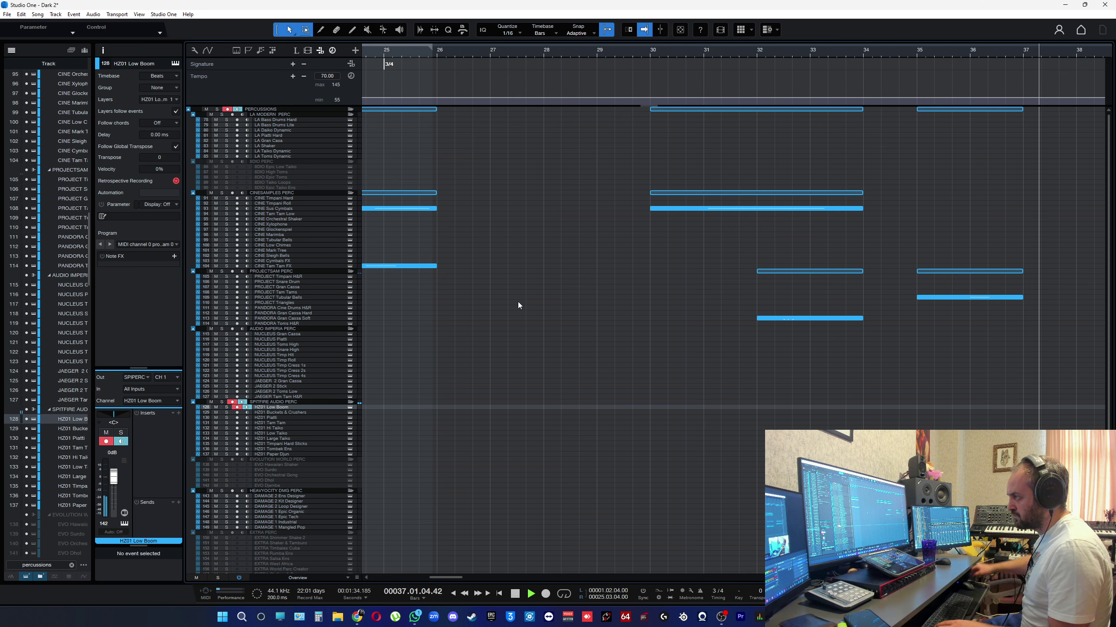
key(space)
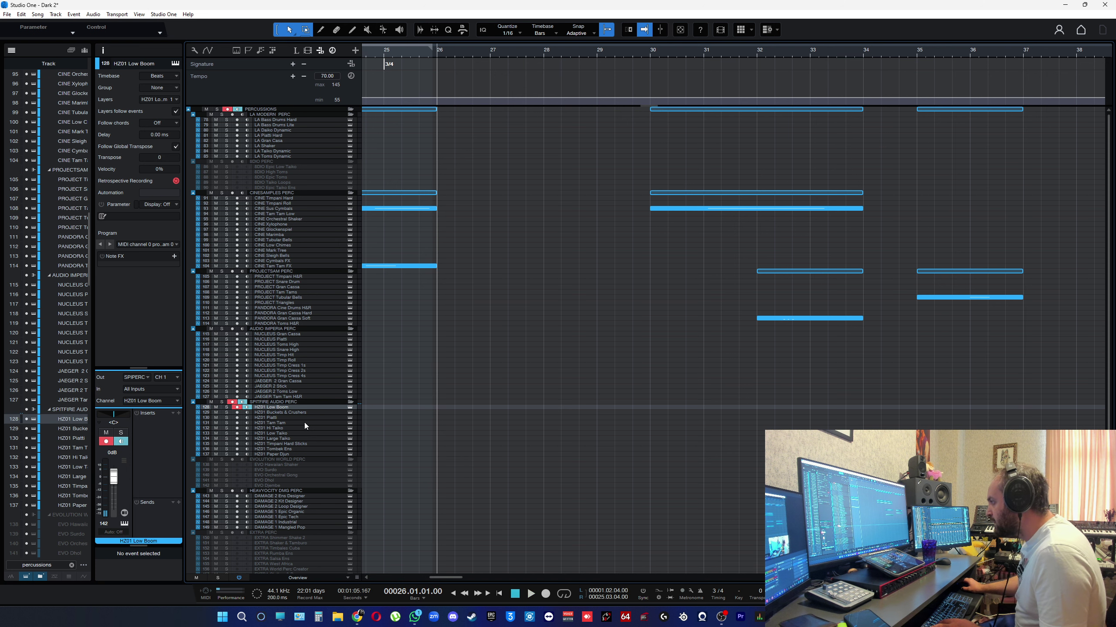
Step: Audition HZ01 Timpani Hard Sticks and select HZ01 Paper Djun, trying it against playback from bar 26
scroll(294, 429, down, 1)
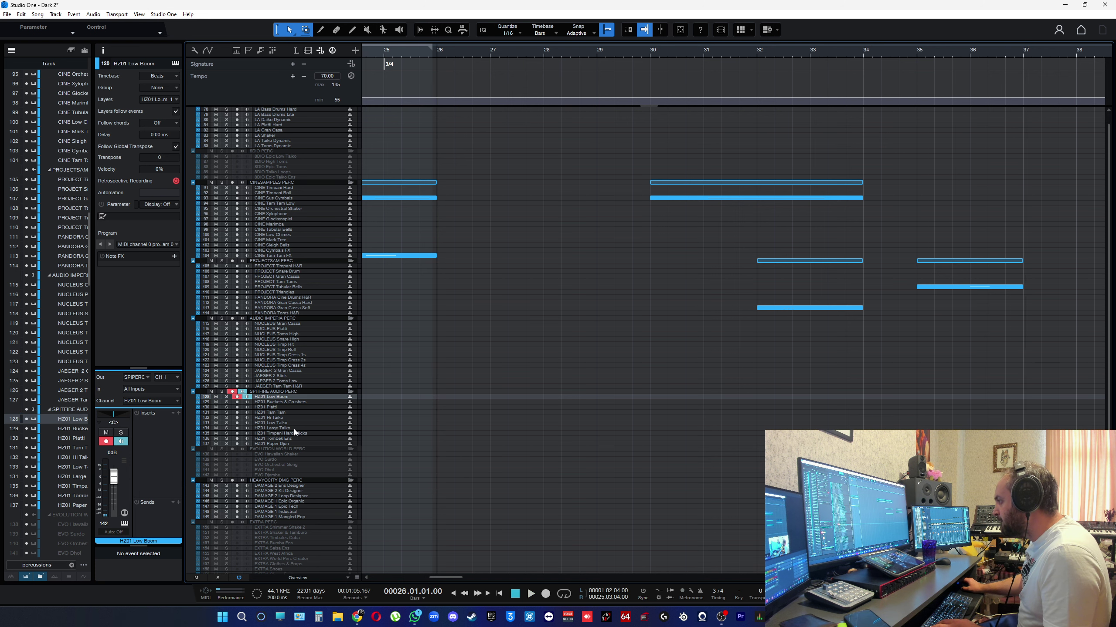
click(306, 434)
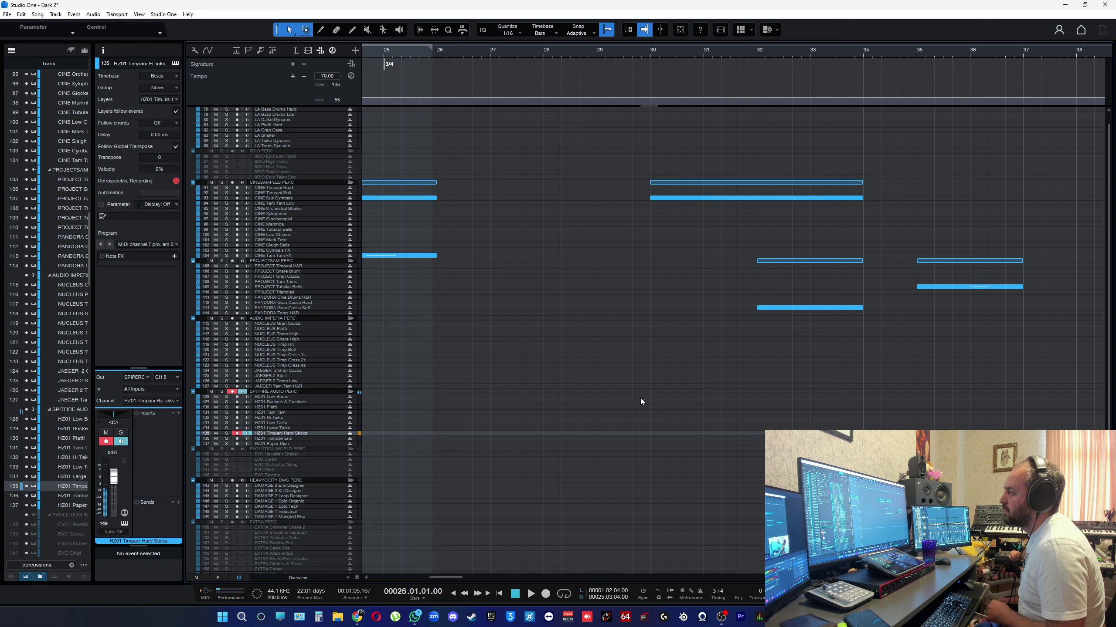
click(303, 443)
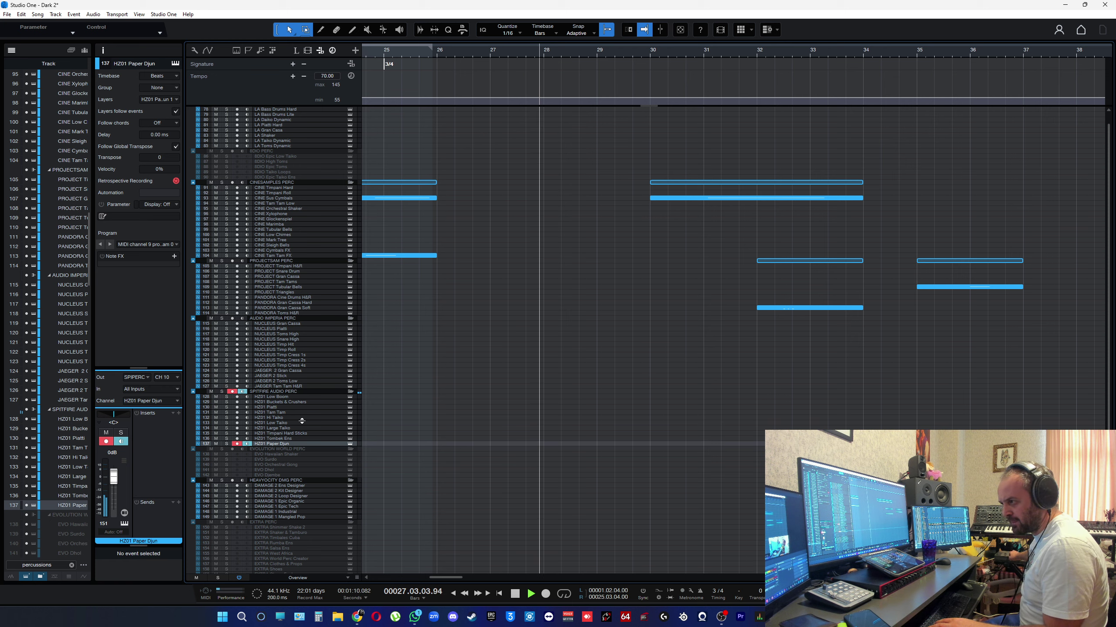
key(space)
key(space)
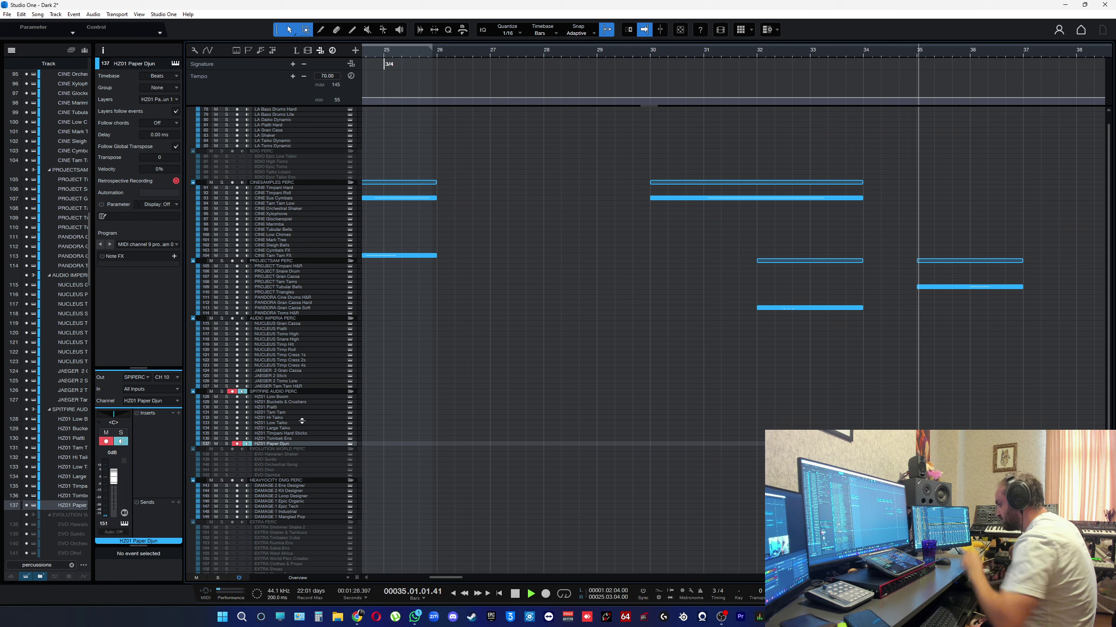
Step: Replay the section twice with HZ01 Paper Djun armed, and stop playback
key(KP_Subtract)
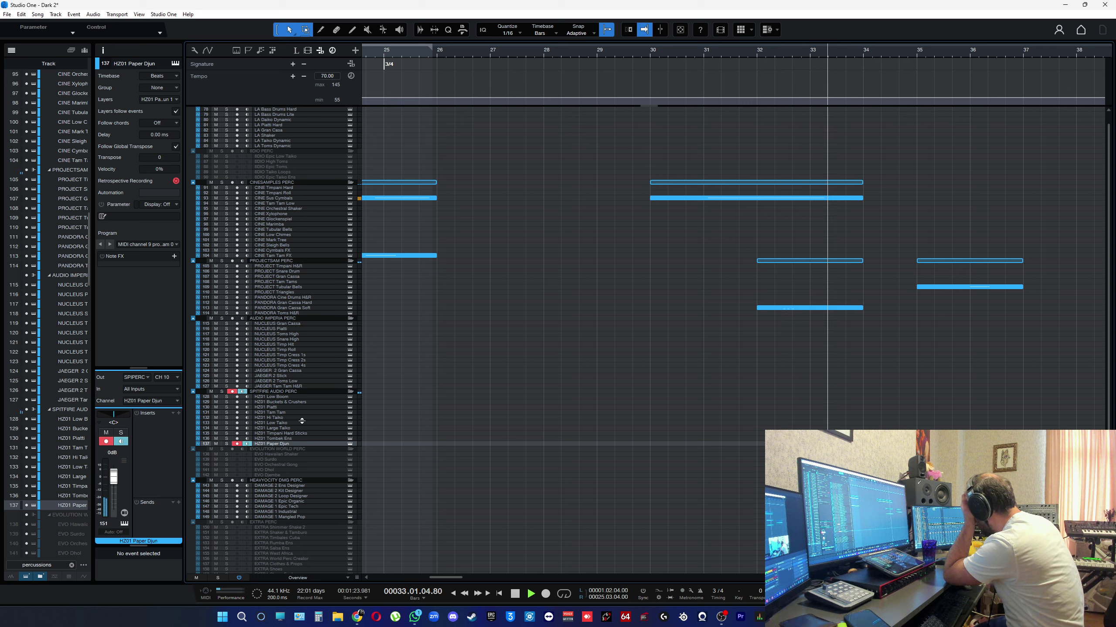
key(KP_Subtract)
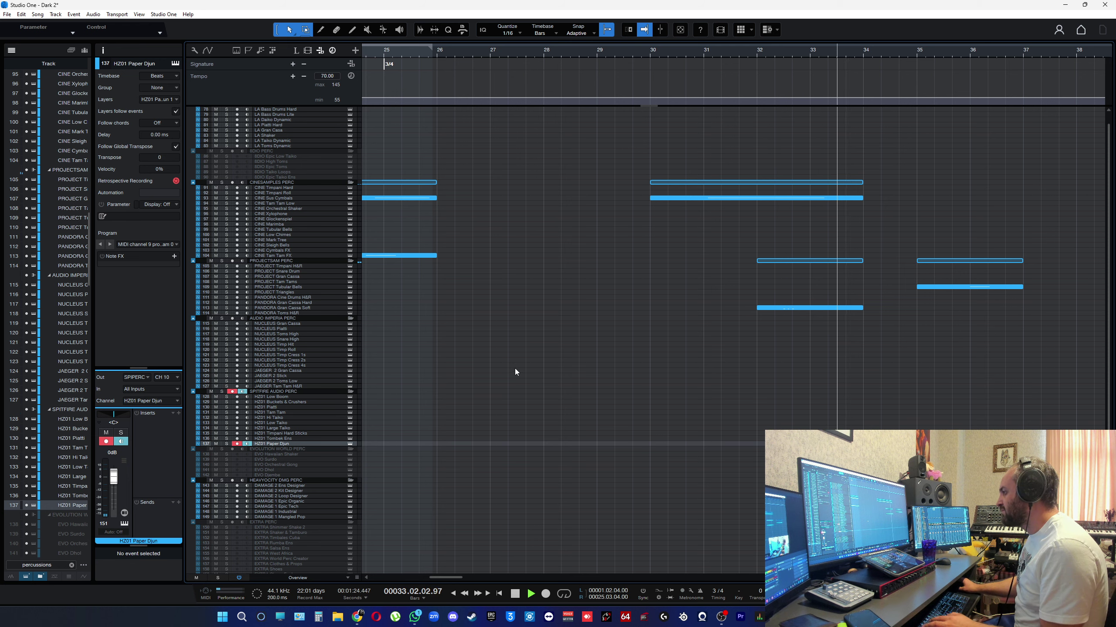
key(space)
Step: Audition DAMAGE 1 Epic Organic and DAMAGE 2 Kit Designer, inspecting the D2 Kit Designer interface in Kontakt
scroll(440, 385, down, 1)
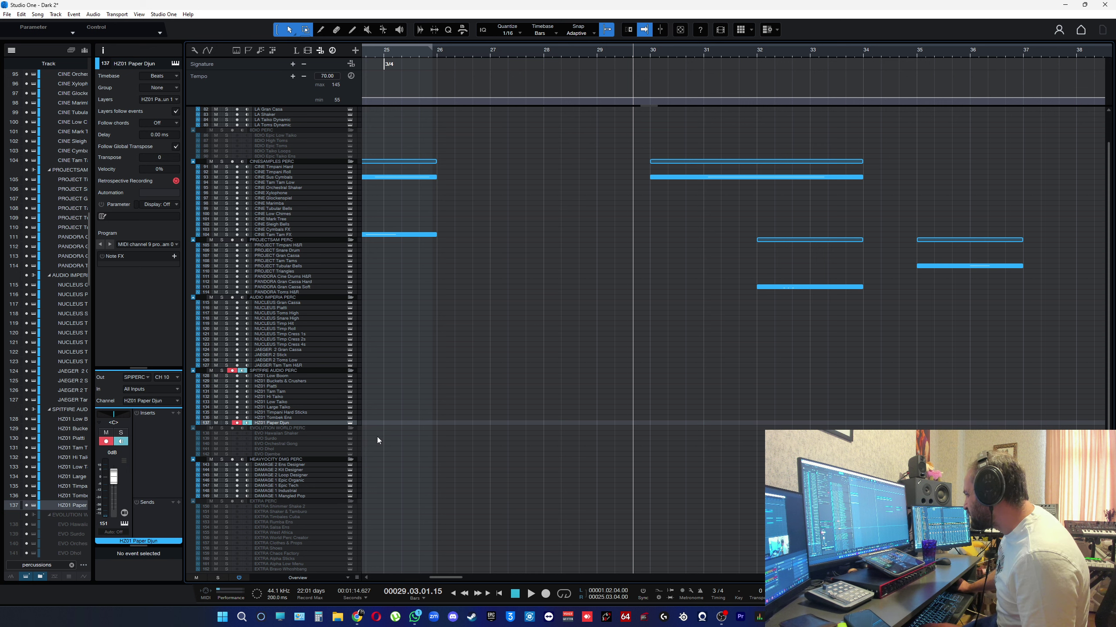
click(305, 481)
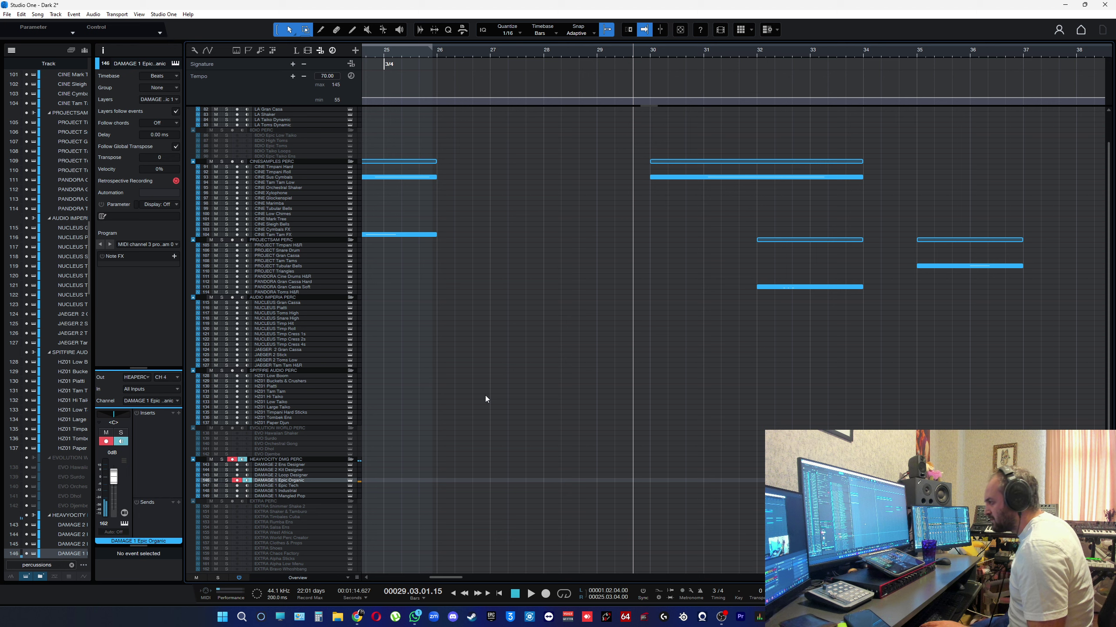
click(310, 471)
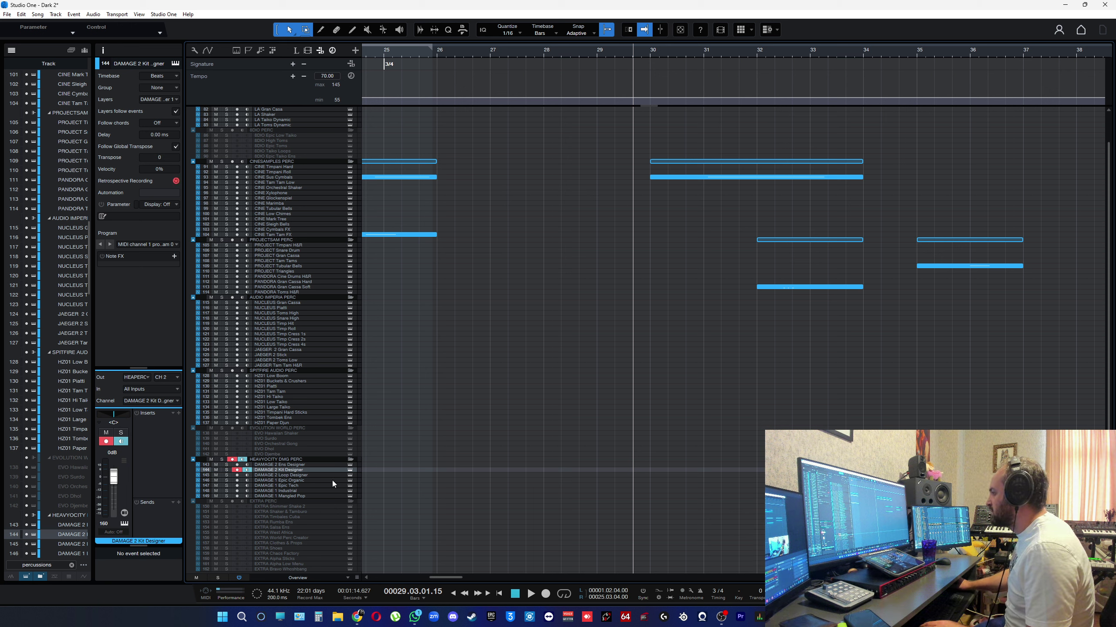
key(F11)
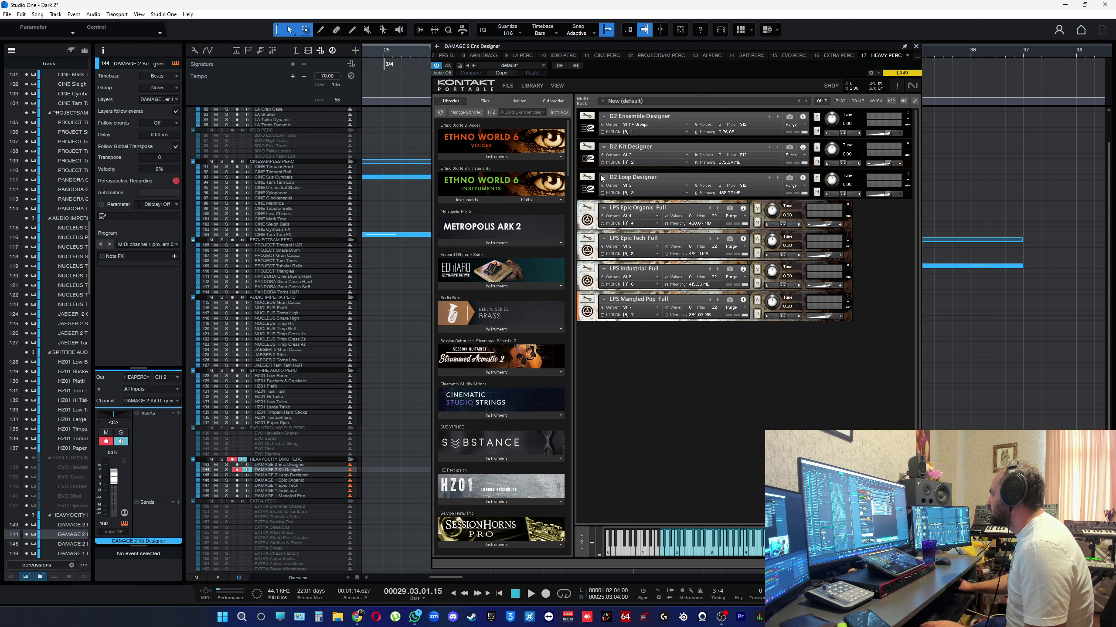
click(587, 159)
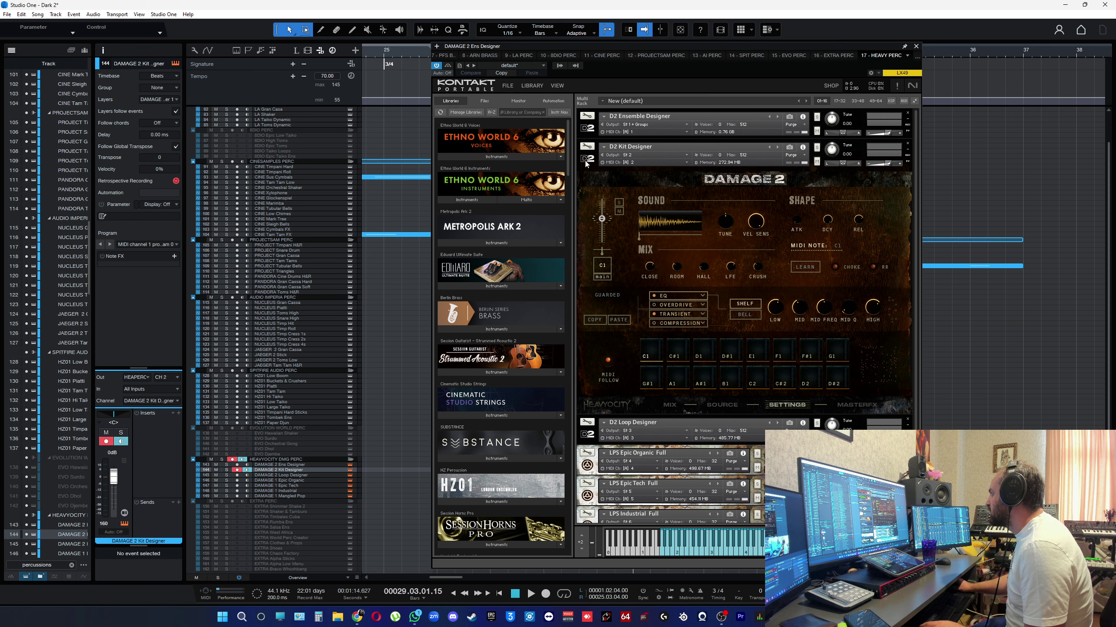
click(586, 161)
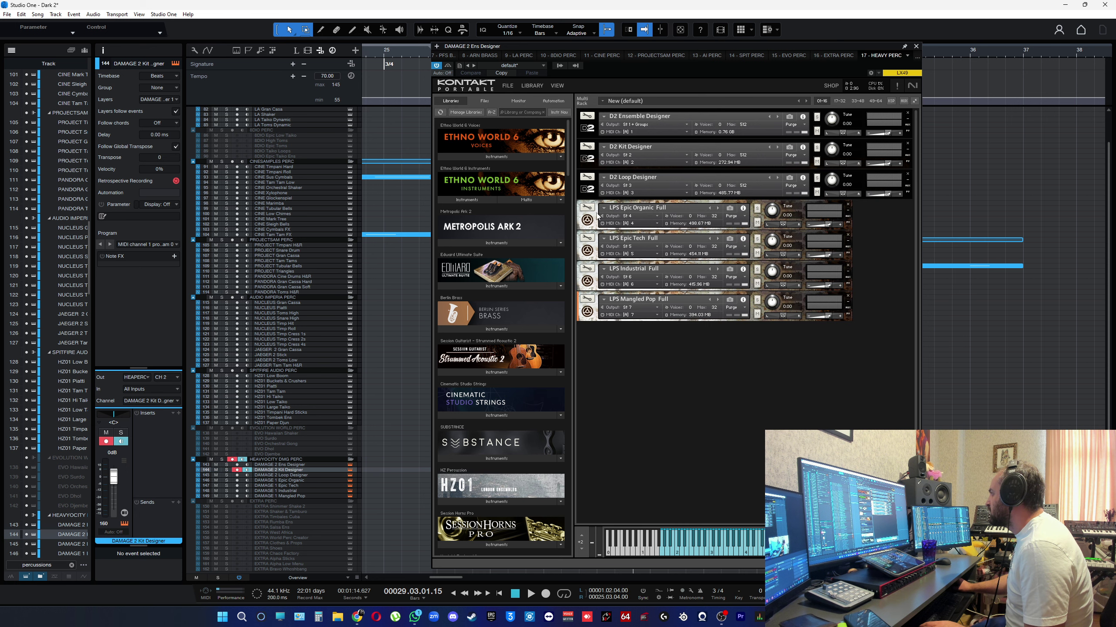
Step: Compare DAMAGE 1 Epic Tech, Industrial and Epic Organic, ending with Epic Tech armed and the Kontakt window closed
click(309, 485)
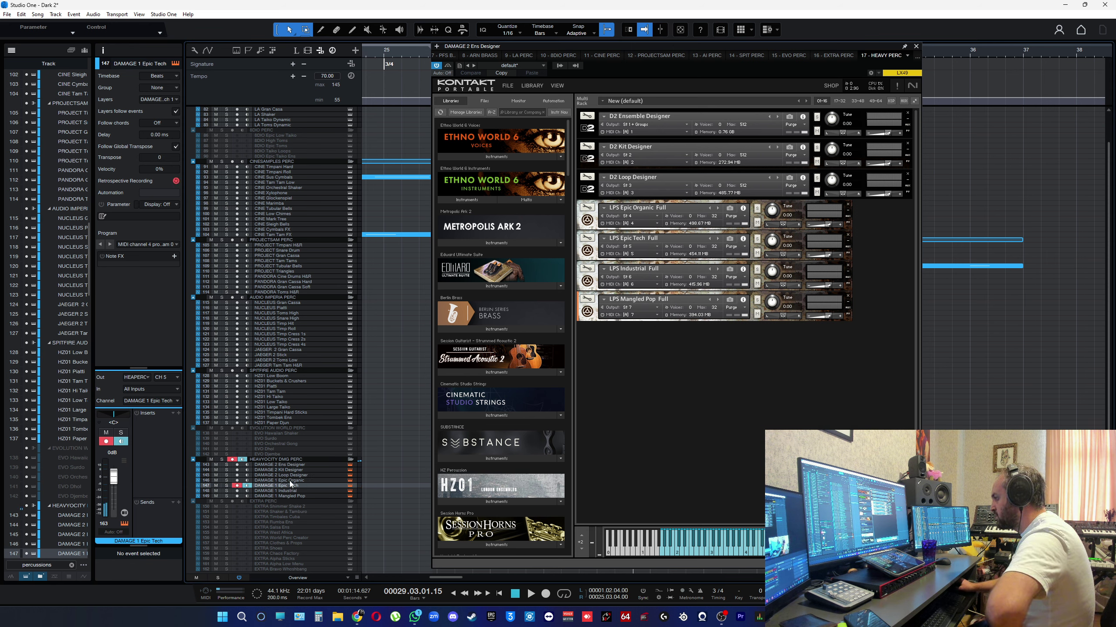
click(291, 491)
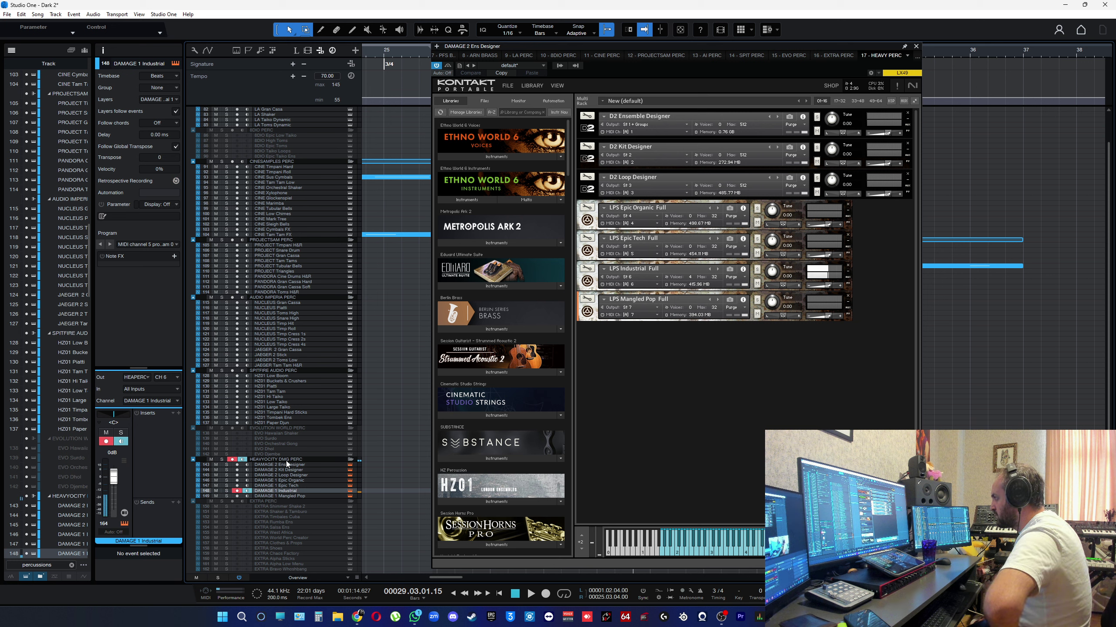
click(296, 480)
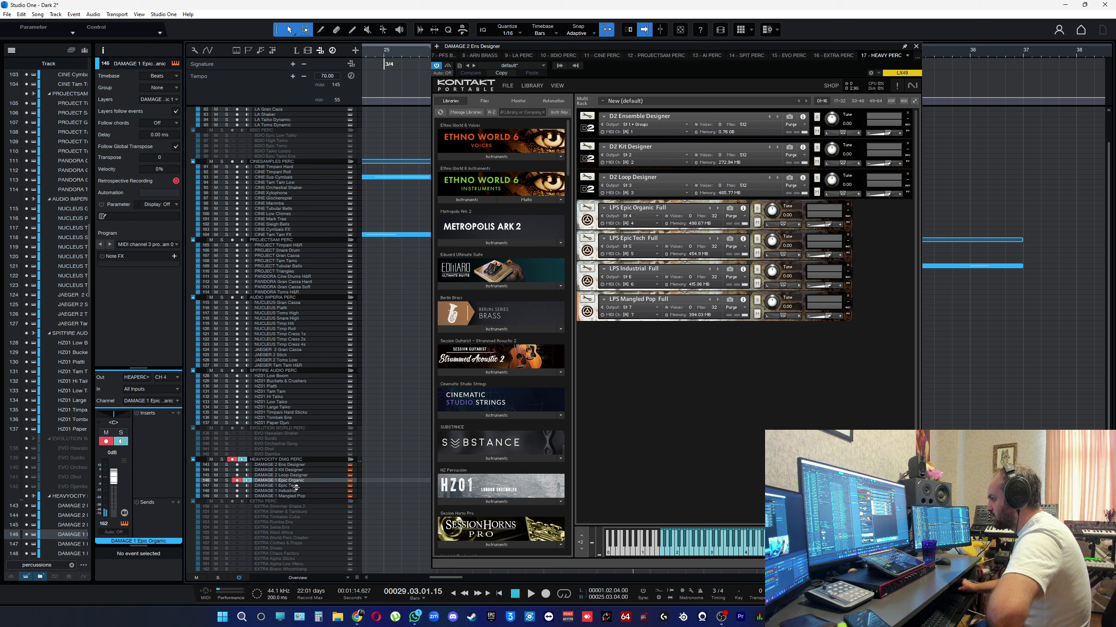
click(291, 487)
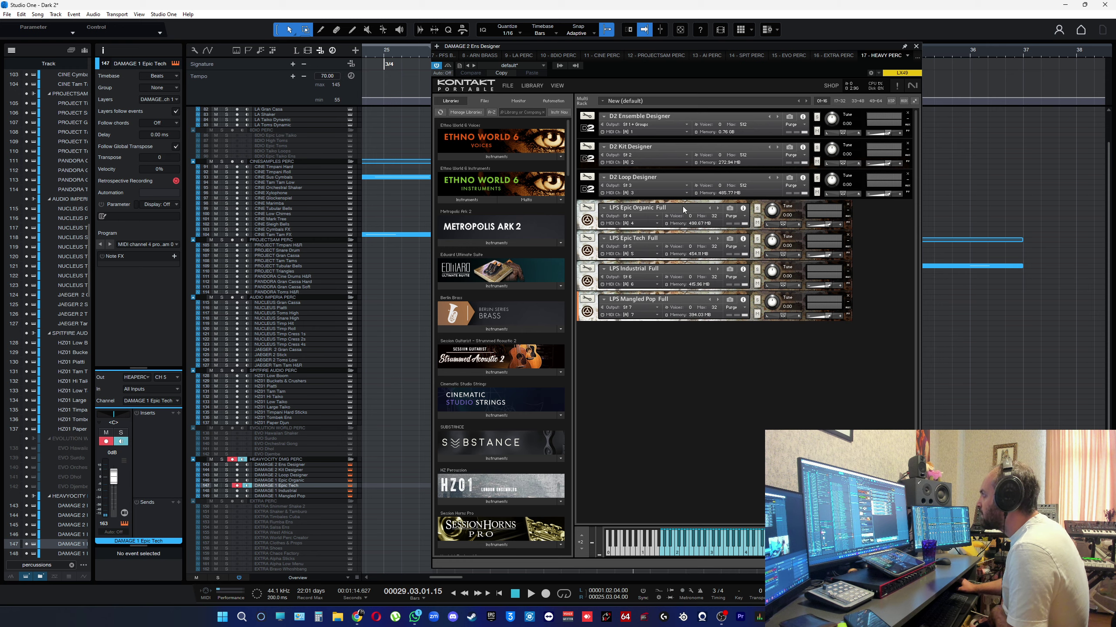
click(915, 47)
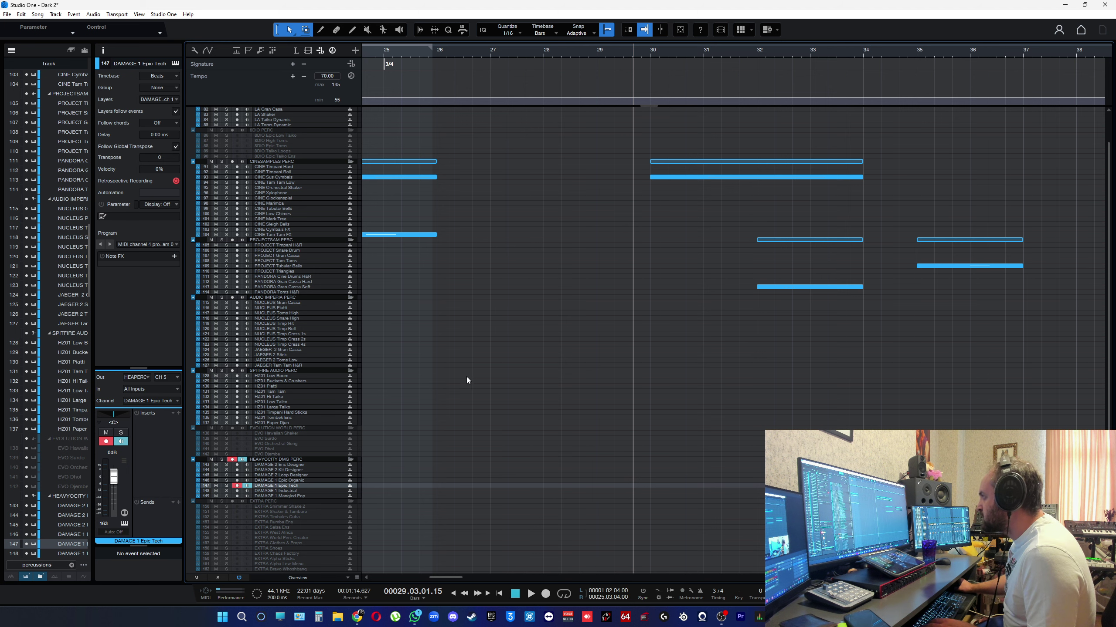
Step: Play the song from bar 29 past bar 33 with DAMAGE 1 Epic Tech armed, and stop playback
scroll(467, 380, up, 2)
key(space)
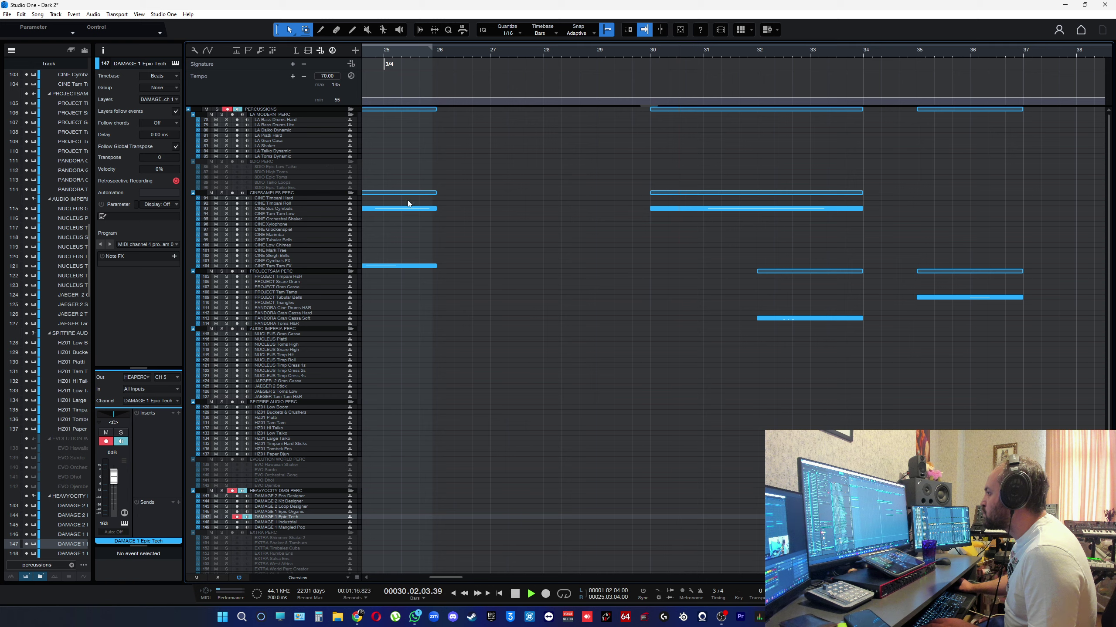
scroll(510, 351, down, 3)
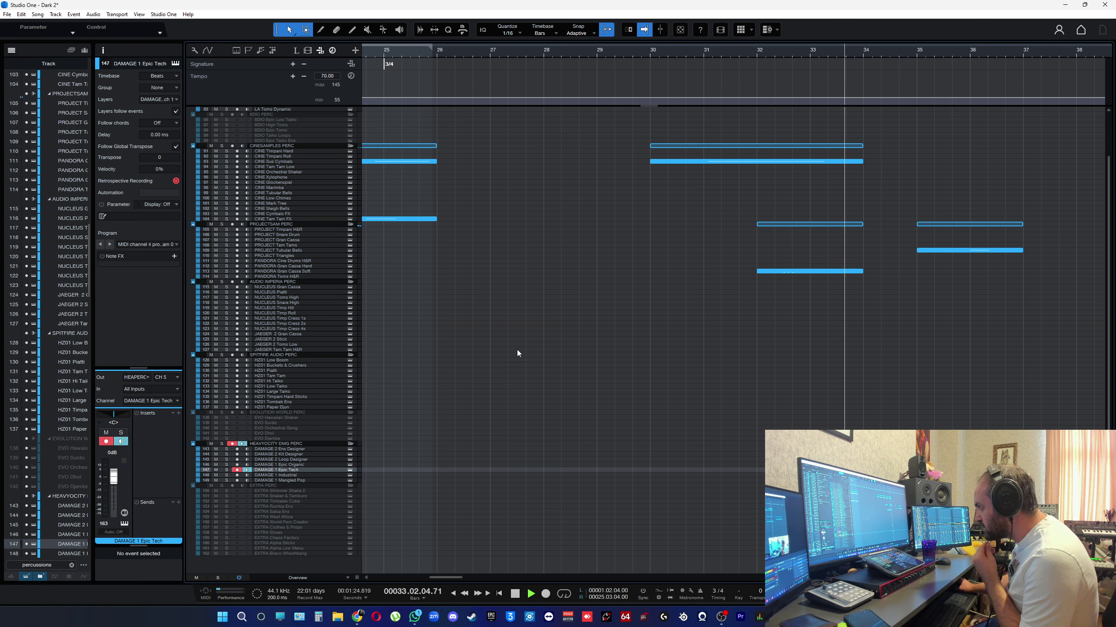
key(space)
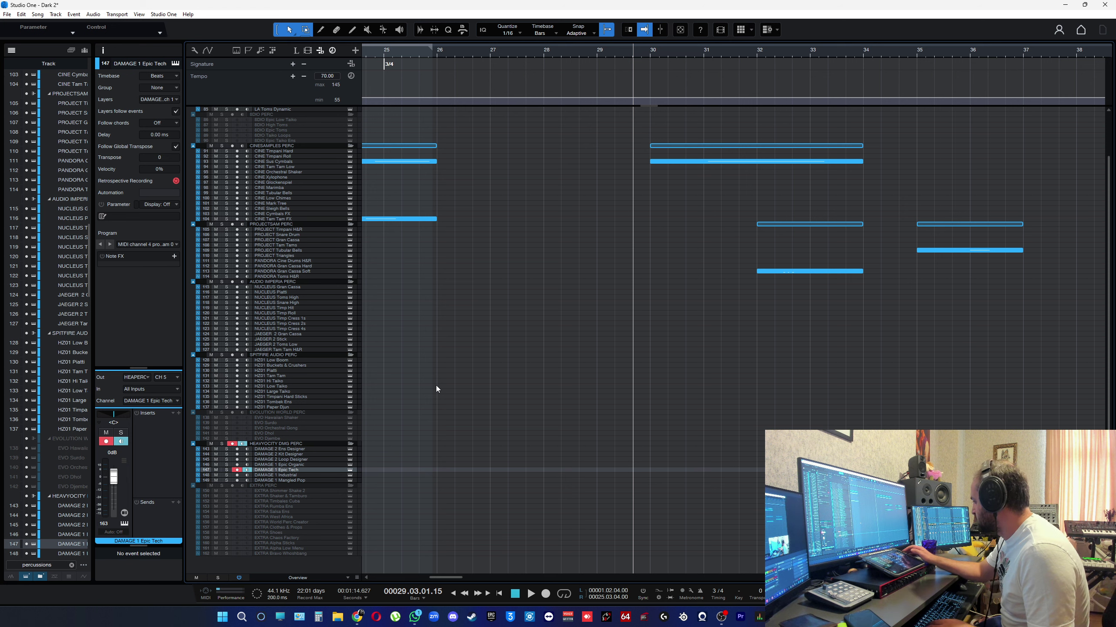
Step: Filter the track list by "Synths" to show only the SYNTHS folder and its instruments
key(ctrl+f)
text(Synths)
key(Return)
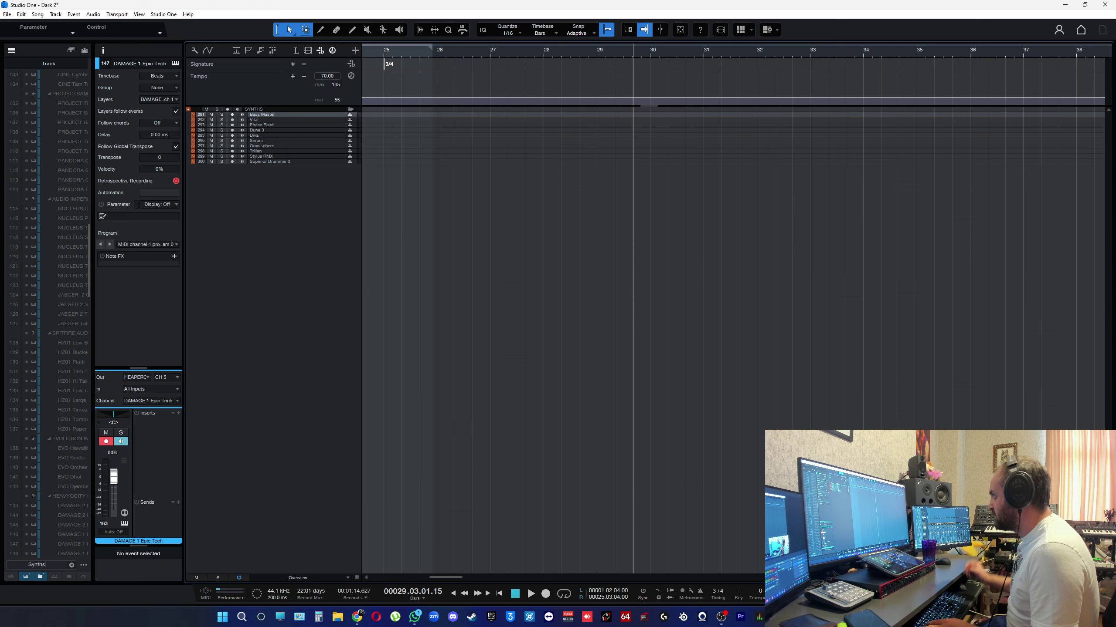
scroll(598, 134, down, 3)
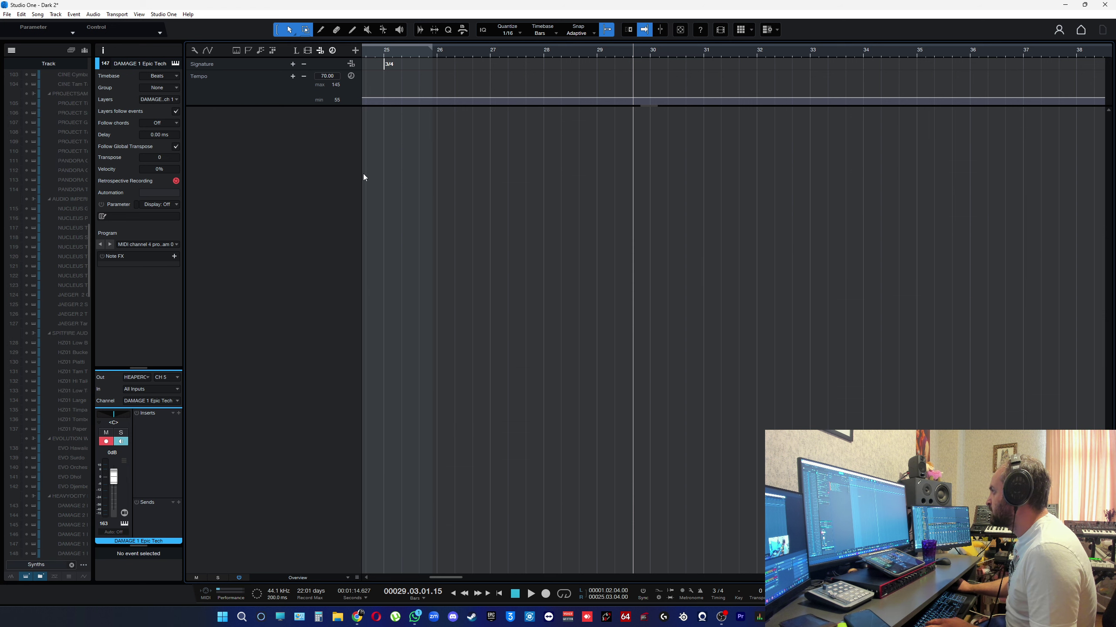
click(72, 565)
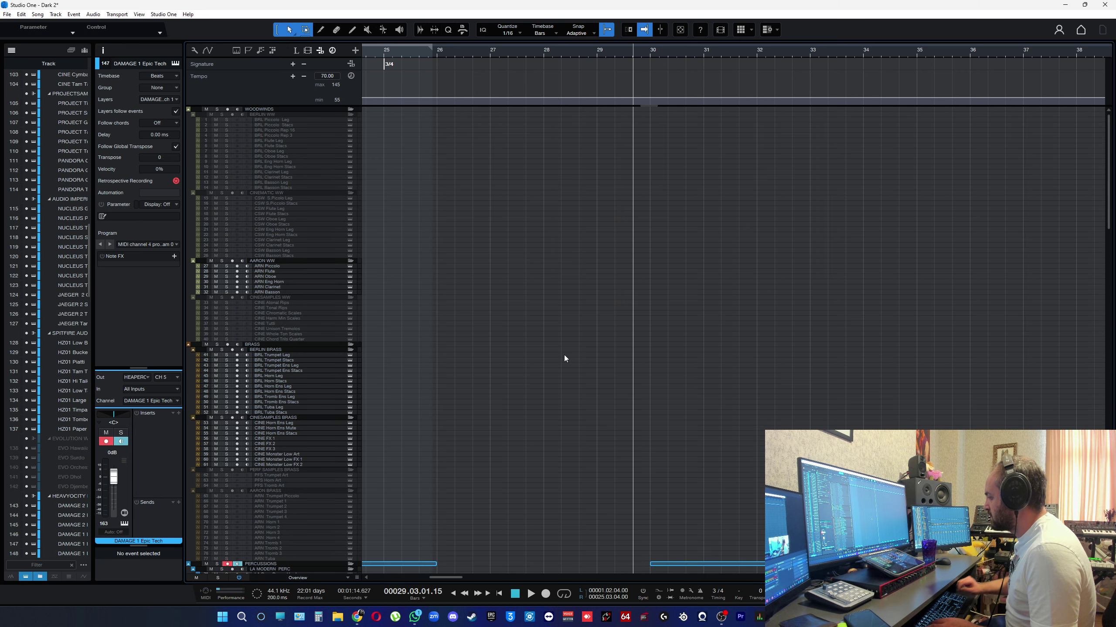
text(Synths)
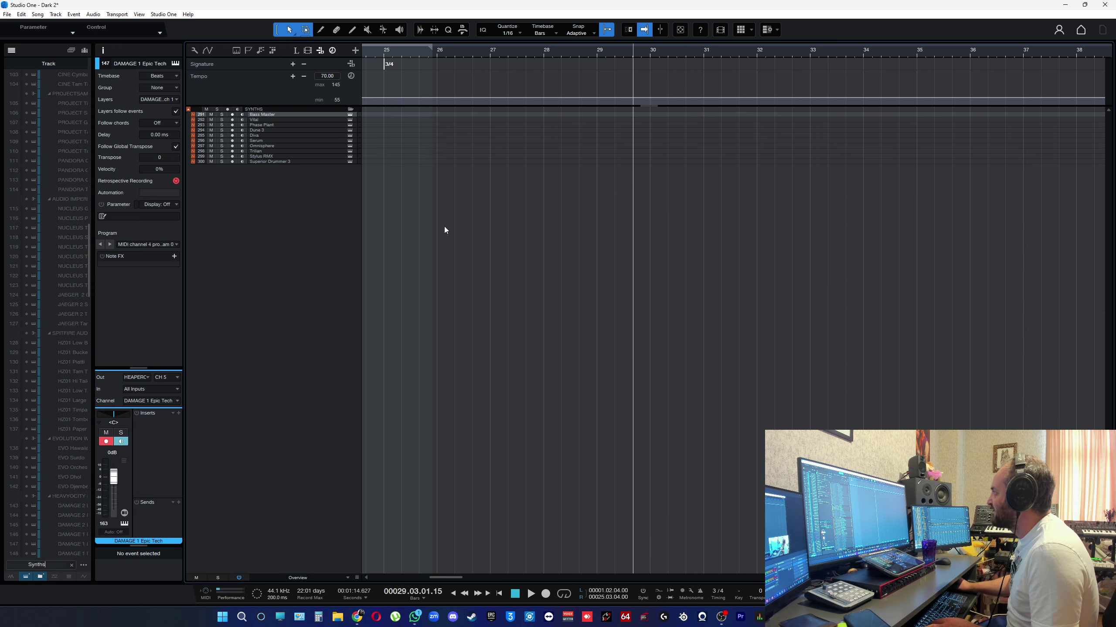
Step: Enlarge the synth track heights and arm the Diva track, trying it against playback from bar 29
key(space)
key(e)
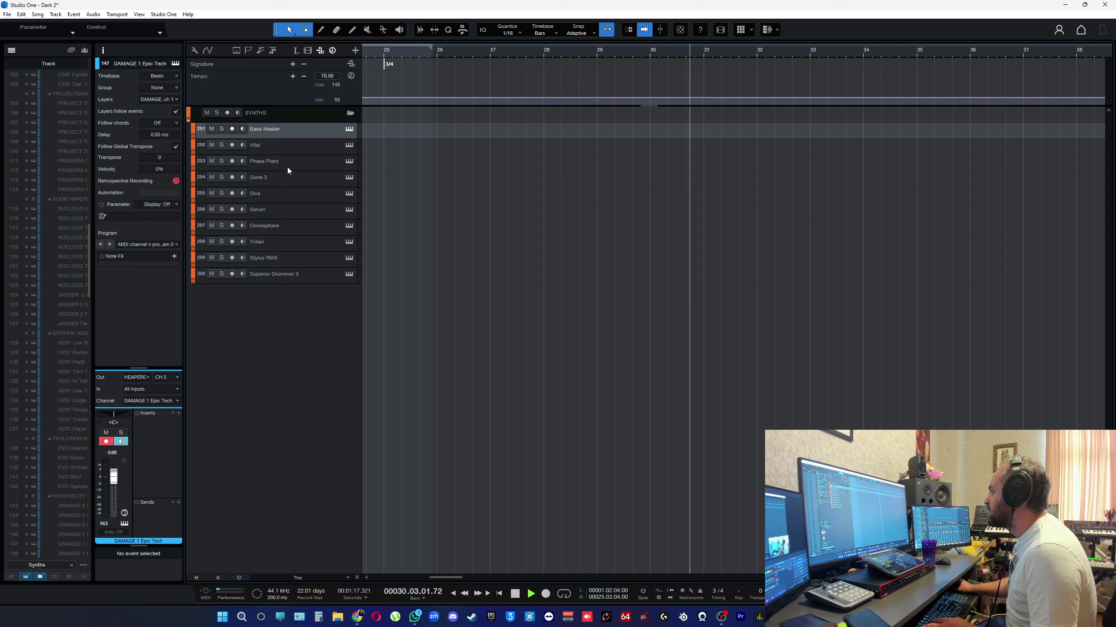
click(316, 196)
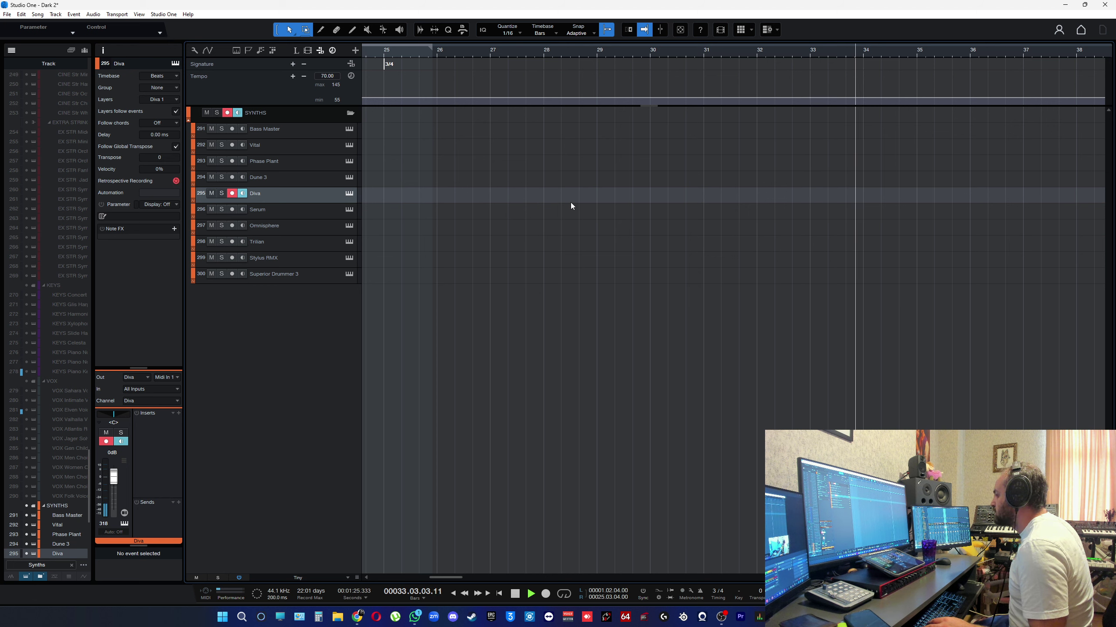
key(space)
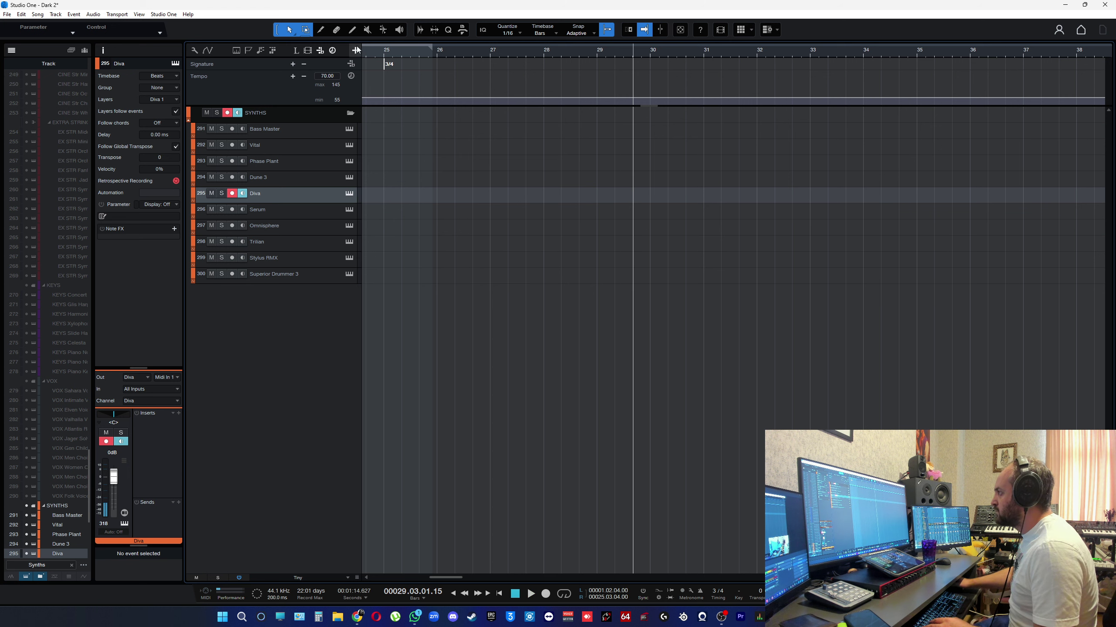
Step: Open Diva and audition arpeggio presets in the first user preset folder, ending with BL - Intercept loaded
click(350, 194)
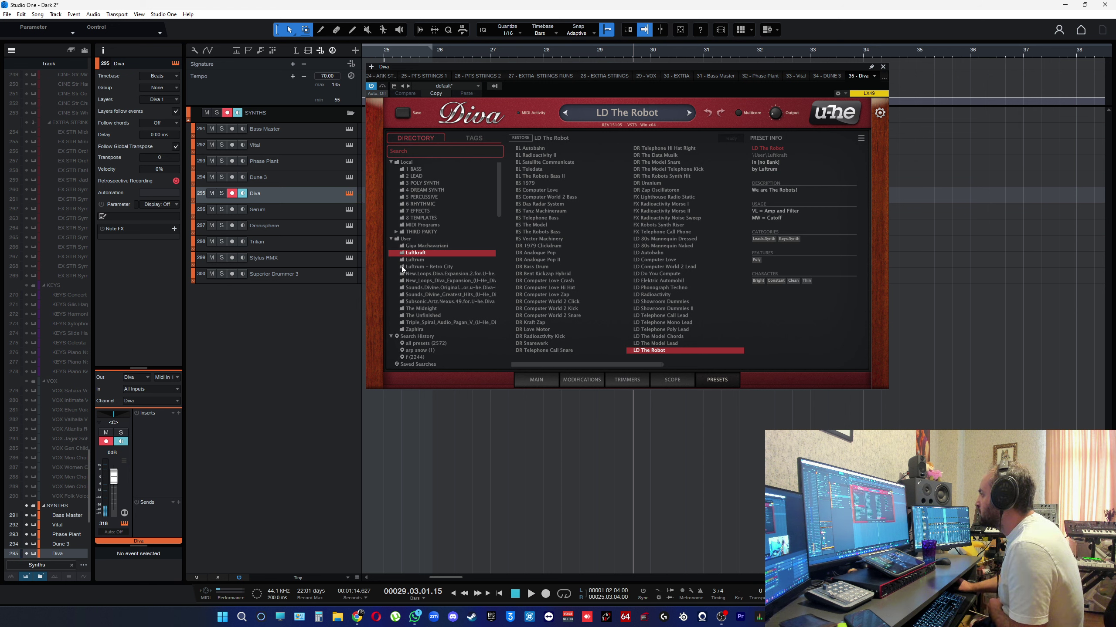
key(Up)
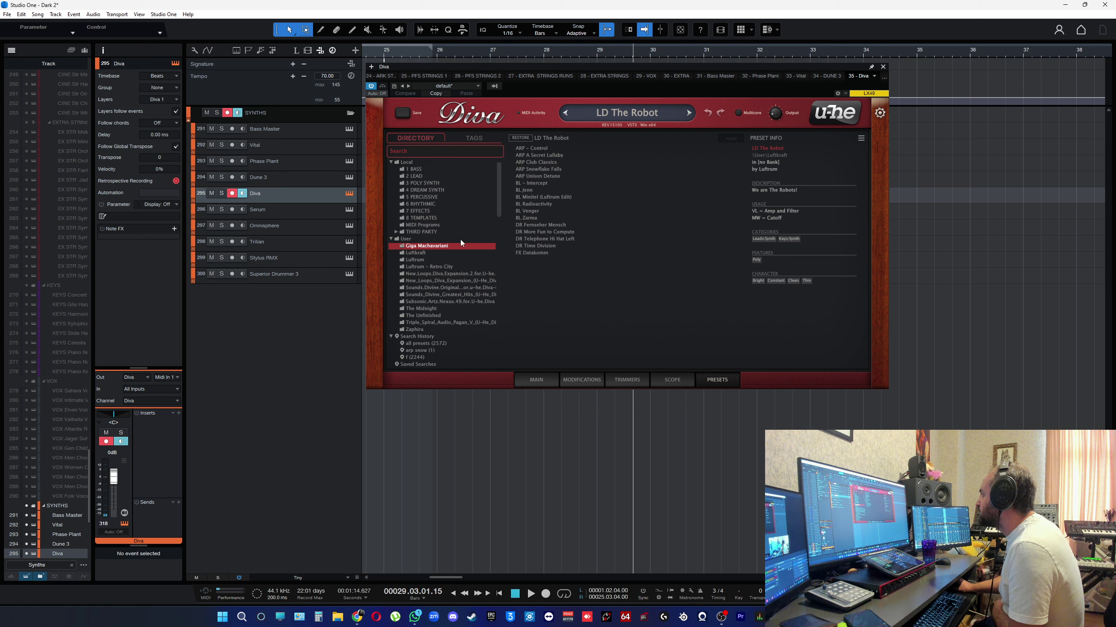
click(540, 149)
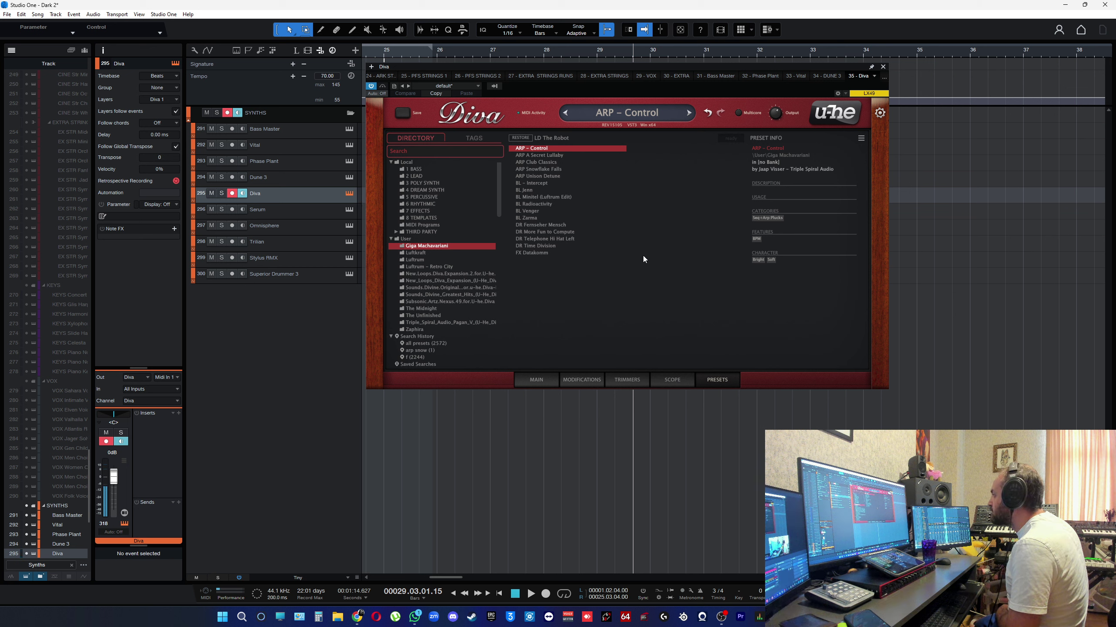
click(540, 156)
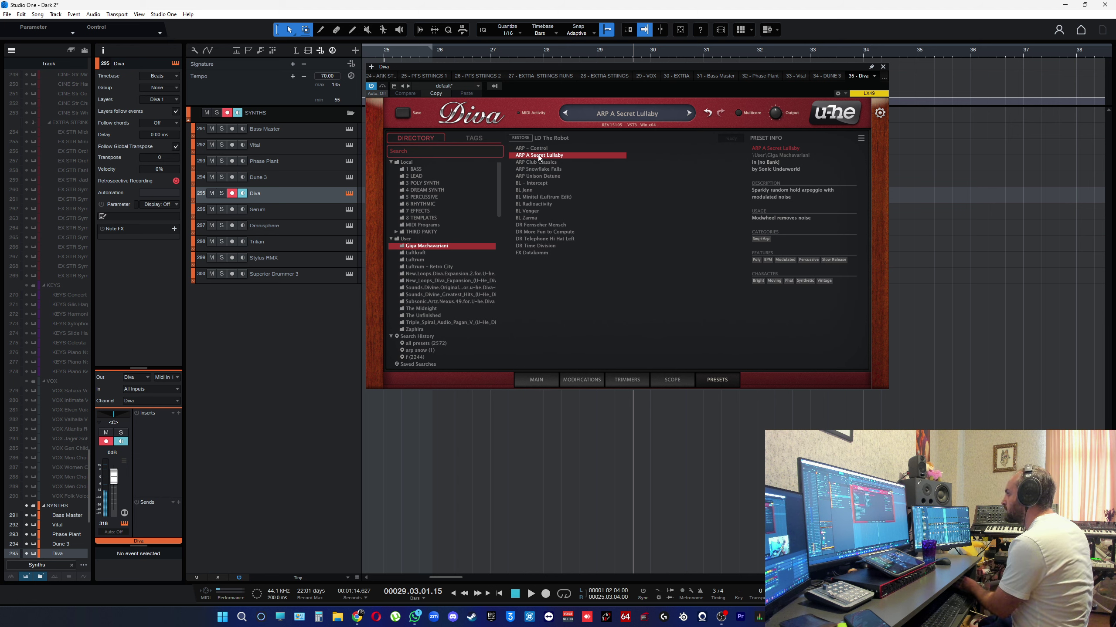
click(530, 169)
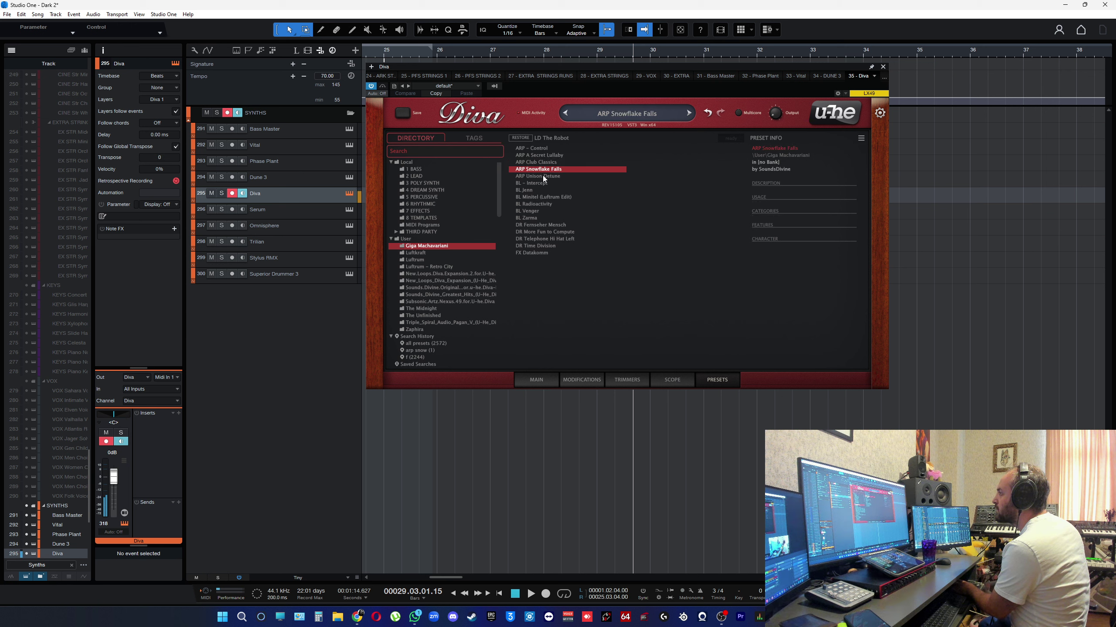
click(542, 175)
click(540, 184)
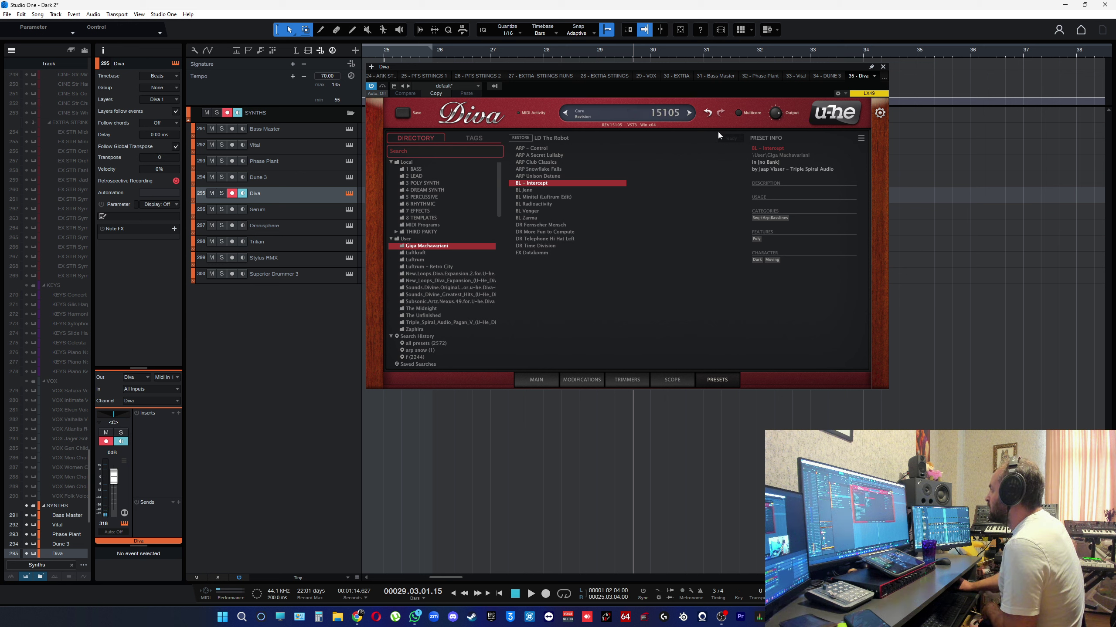
Step: Reshape Diva's oscillators: set the tune modulation depth to -22.80, FM to 0.00 and oscillator 1's range to -24.00
click(532, 382)
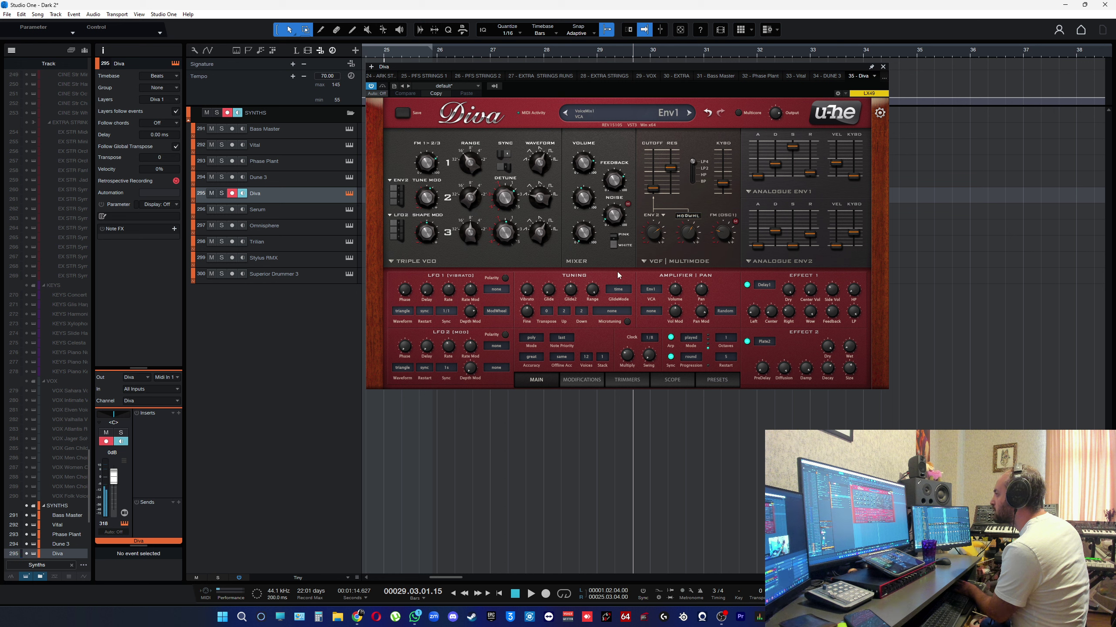
drag(433, 197, 446, 257)
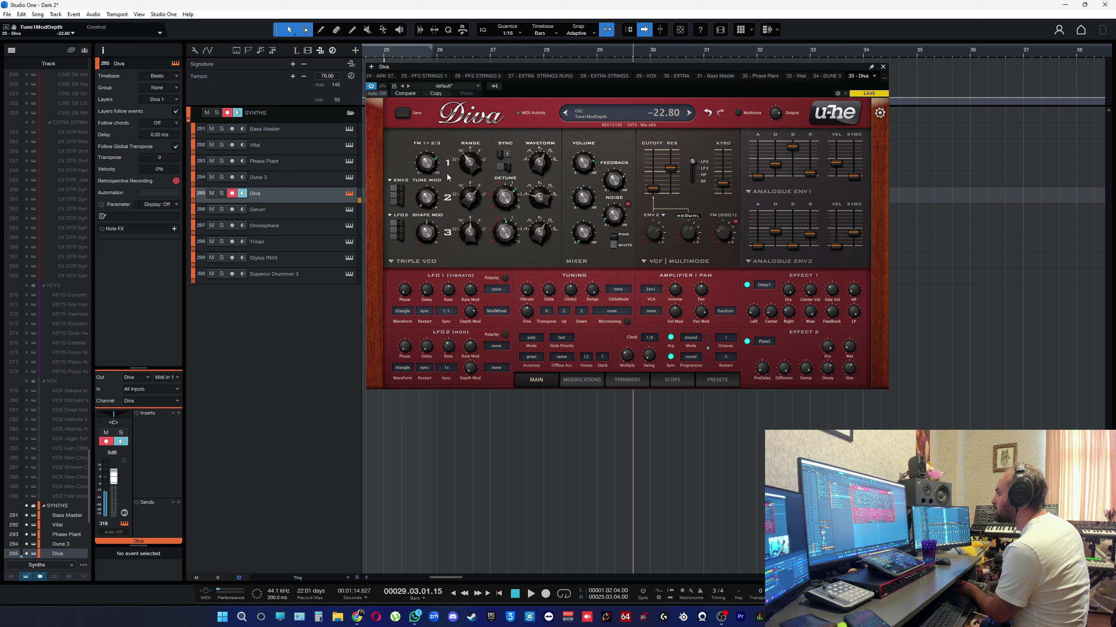
drag(426, 163, 434, 227)
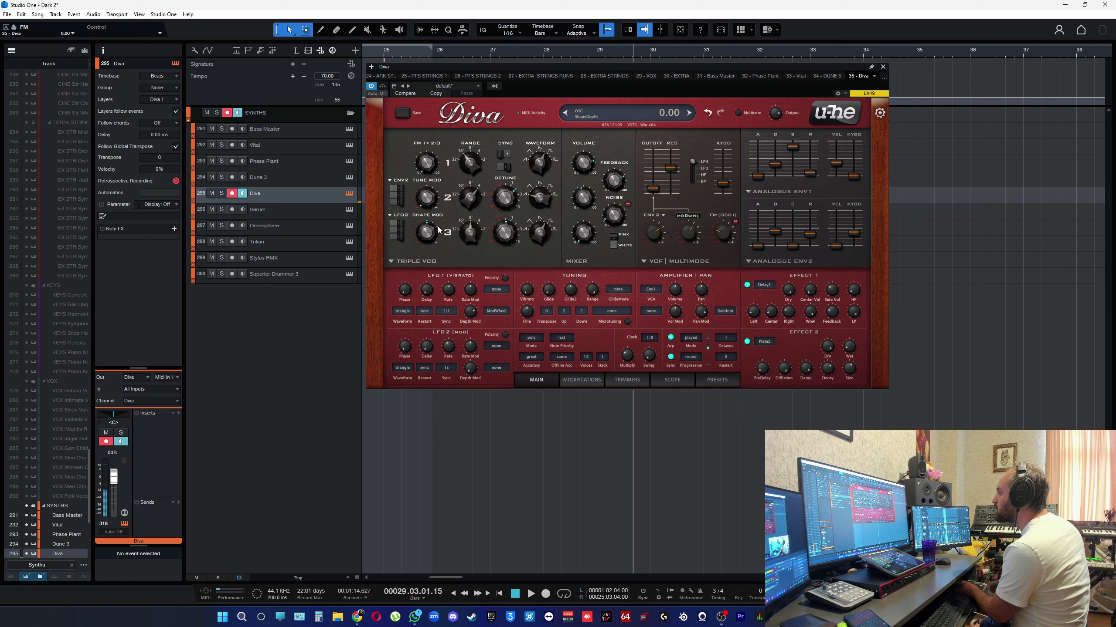
drag(470, 164, 473, 172)
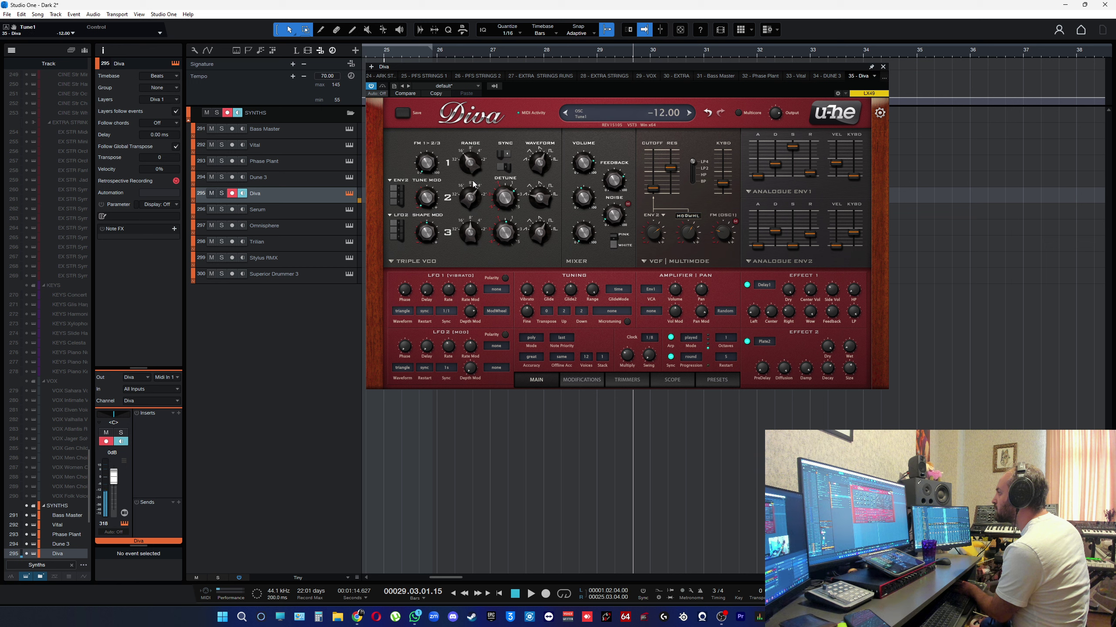
double_click(472, 160)
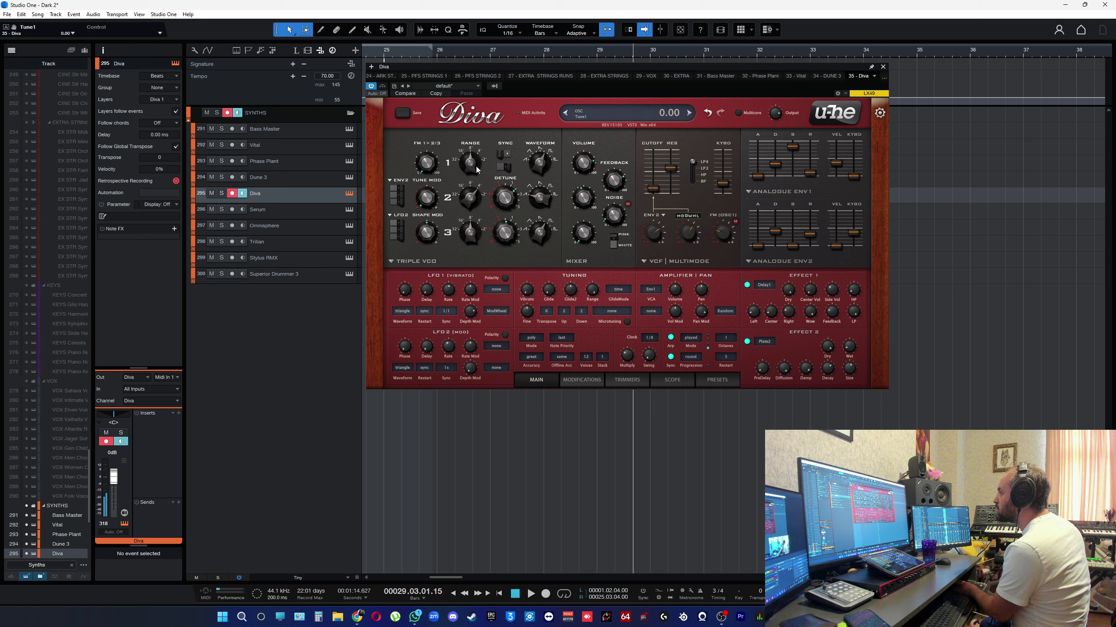
drag(476, 164, 477, 253)
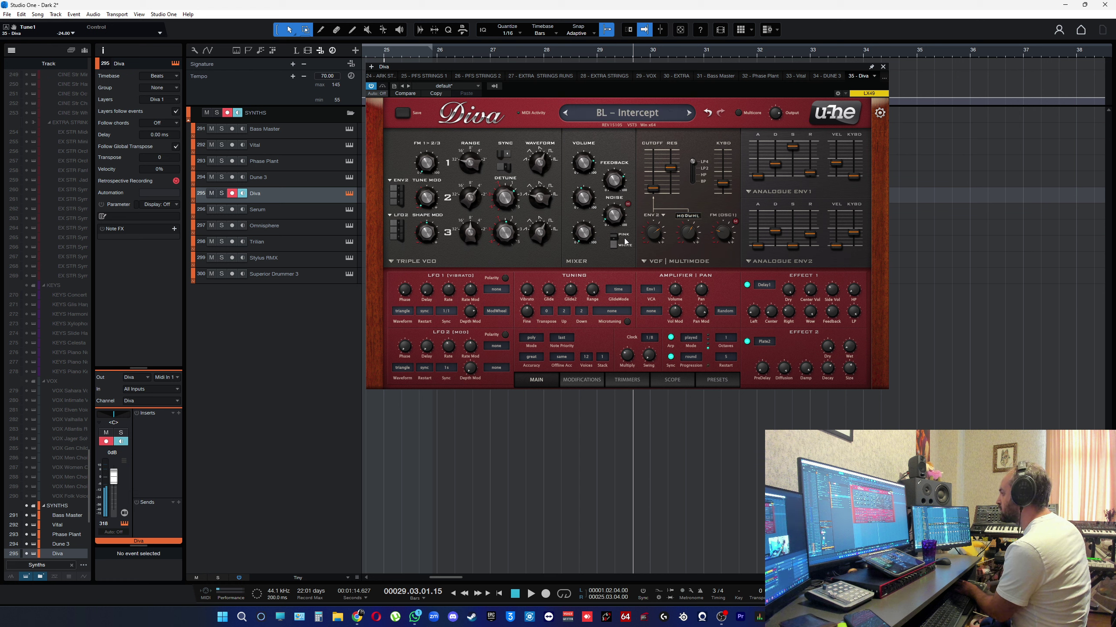
Step: Play the section from bar 29 and lower the Diva channel's volume to -16.9 dB
key(space)
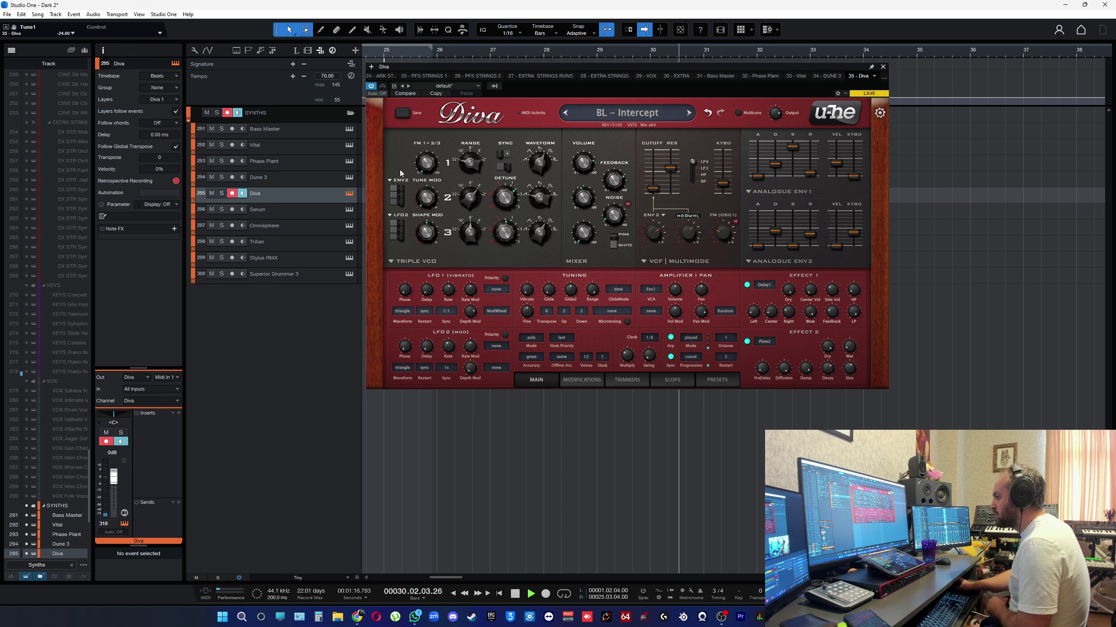
drag(113, 477, 125, 487)
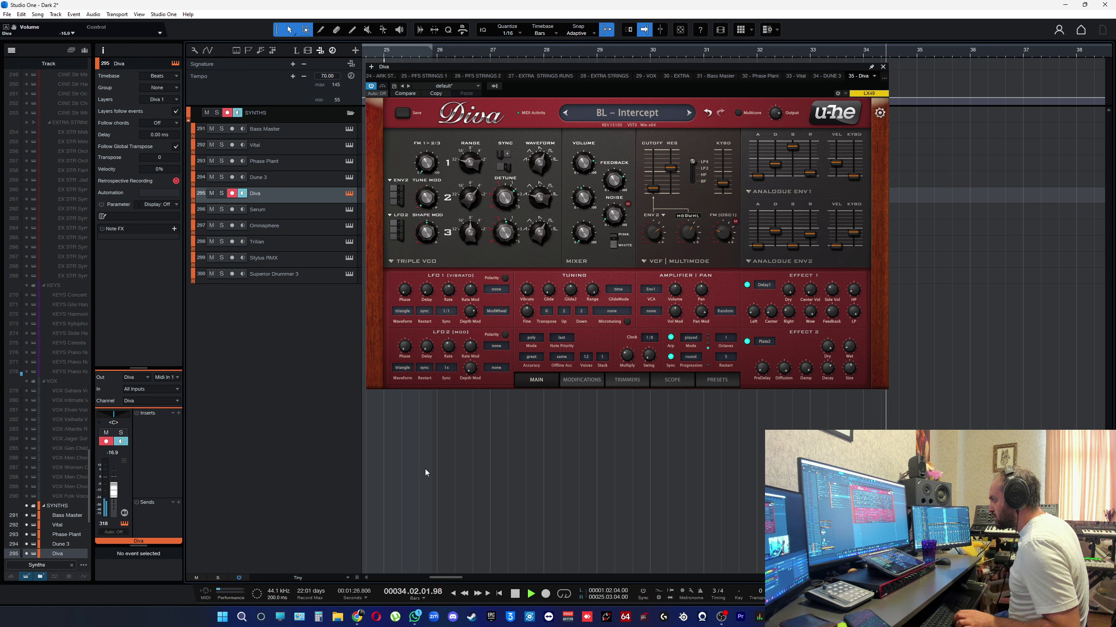
key(space)
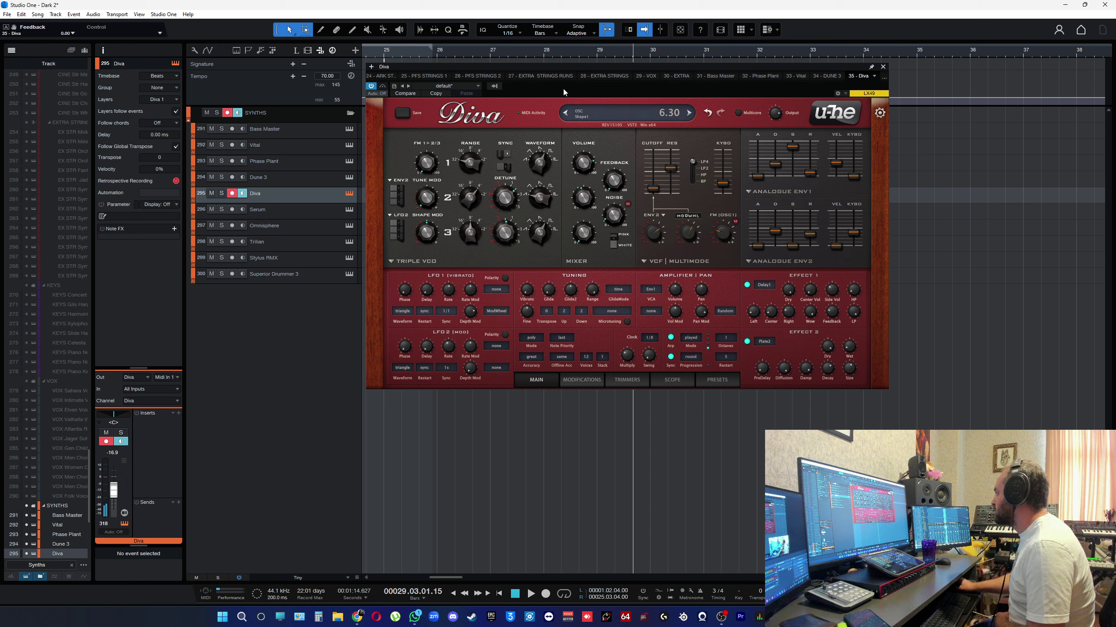
Step: Set Diva's arpeggiator restart to none, switch off the Delay1 and Plate2 effects, and close the instrument window
click(726, 357)
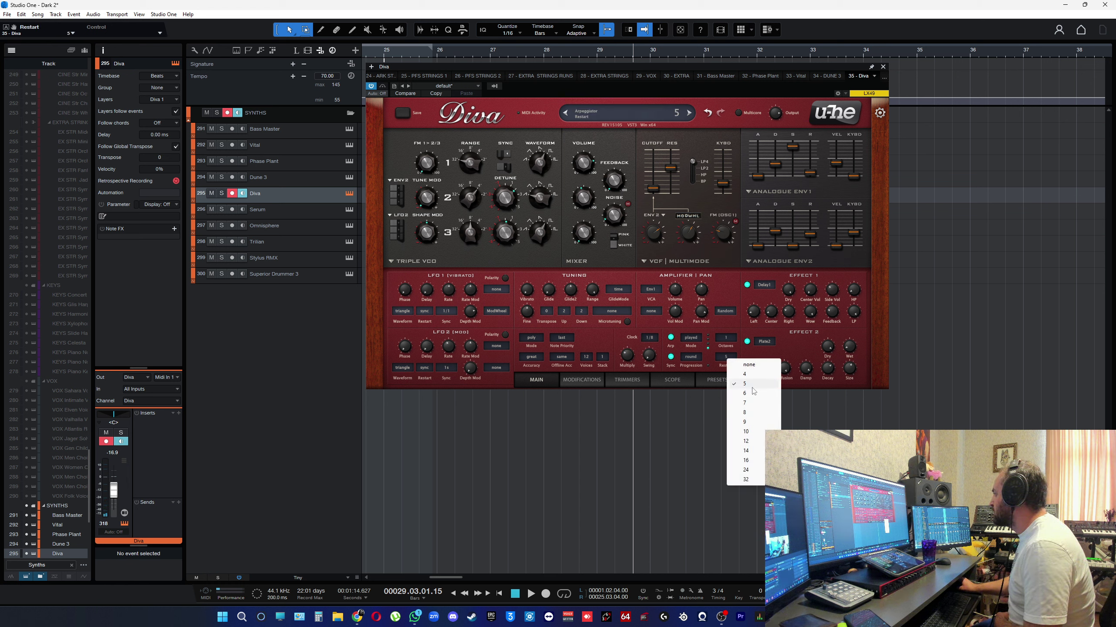
click(749, 365)
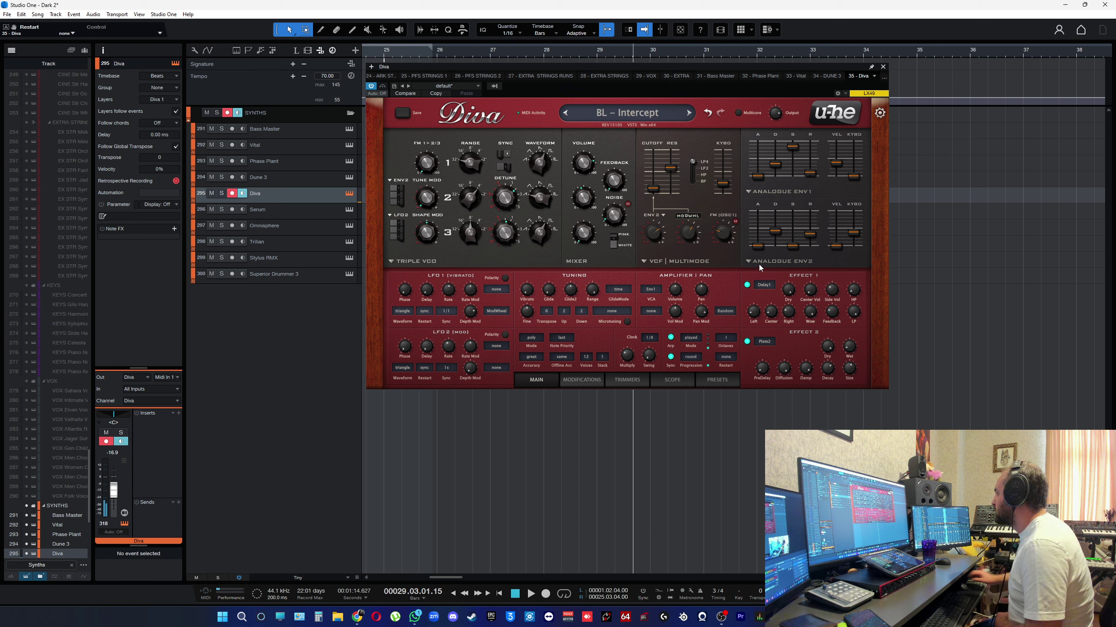
click(747, 285)
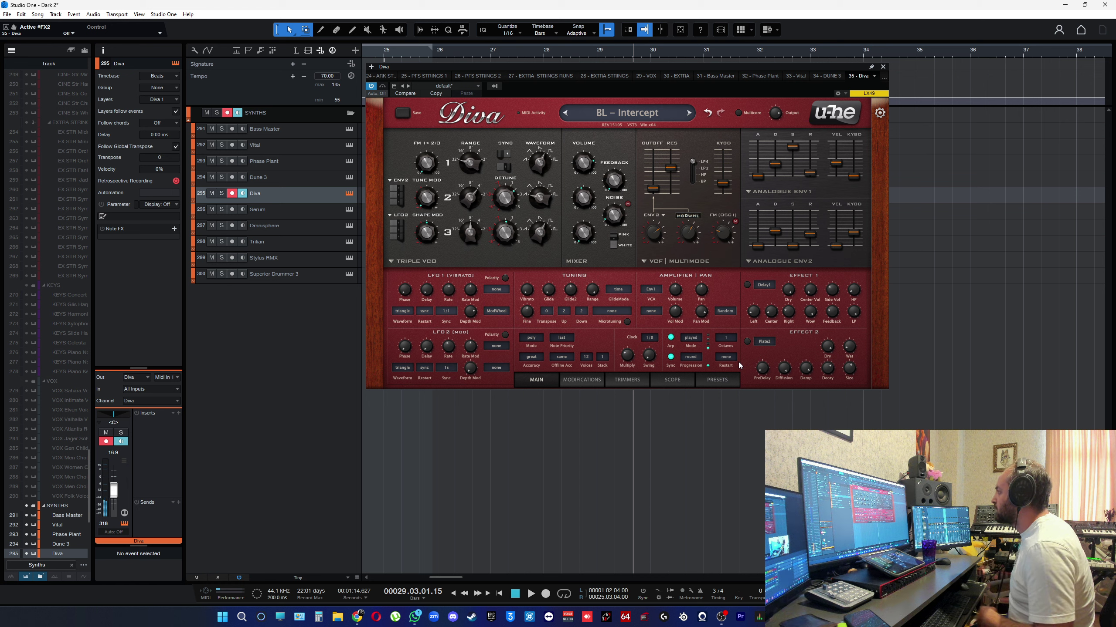
click(520, 267)
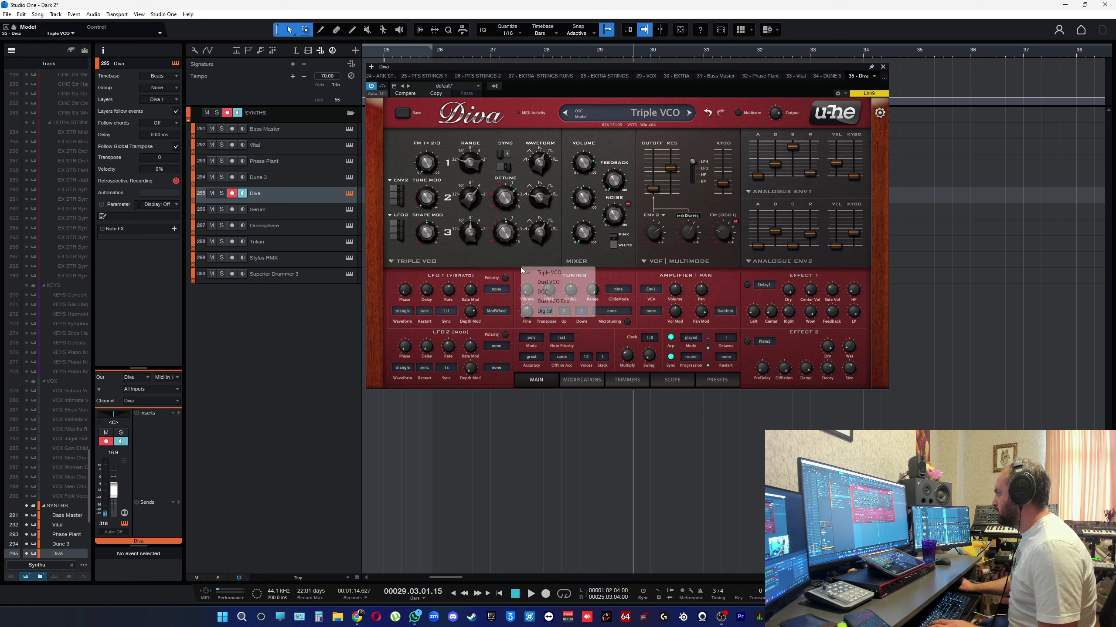
click(882, 68)
click(882, 68)
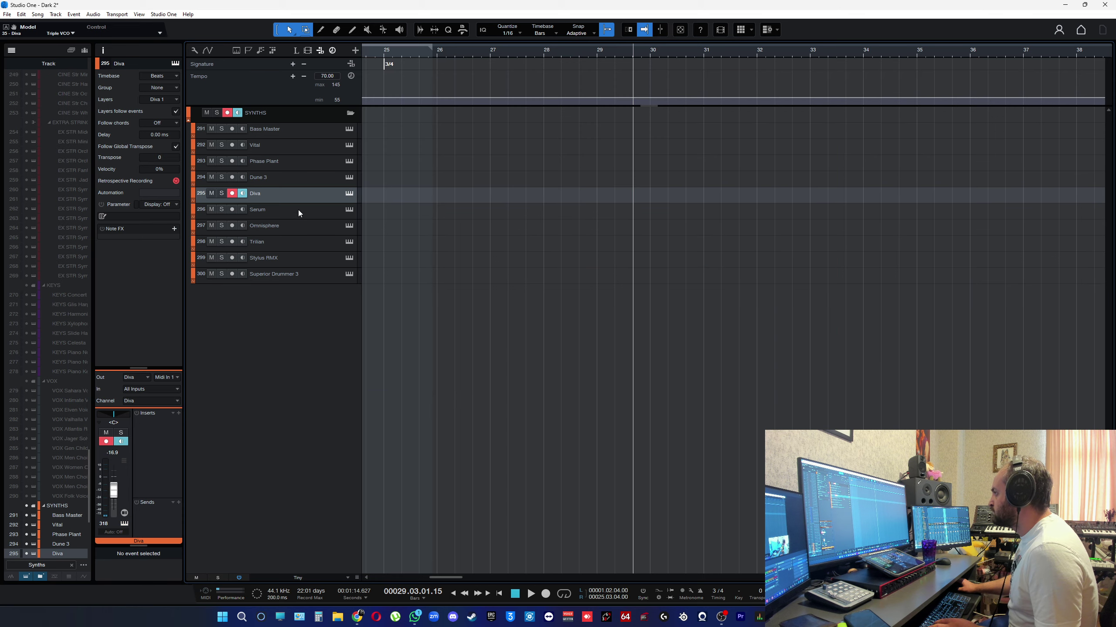
Step: Select the Omnisphere track, open its instrument and load the Wakandan War Rhino patch
click(313, 226)
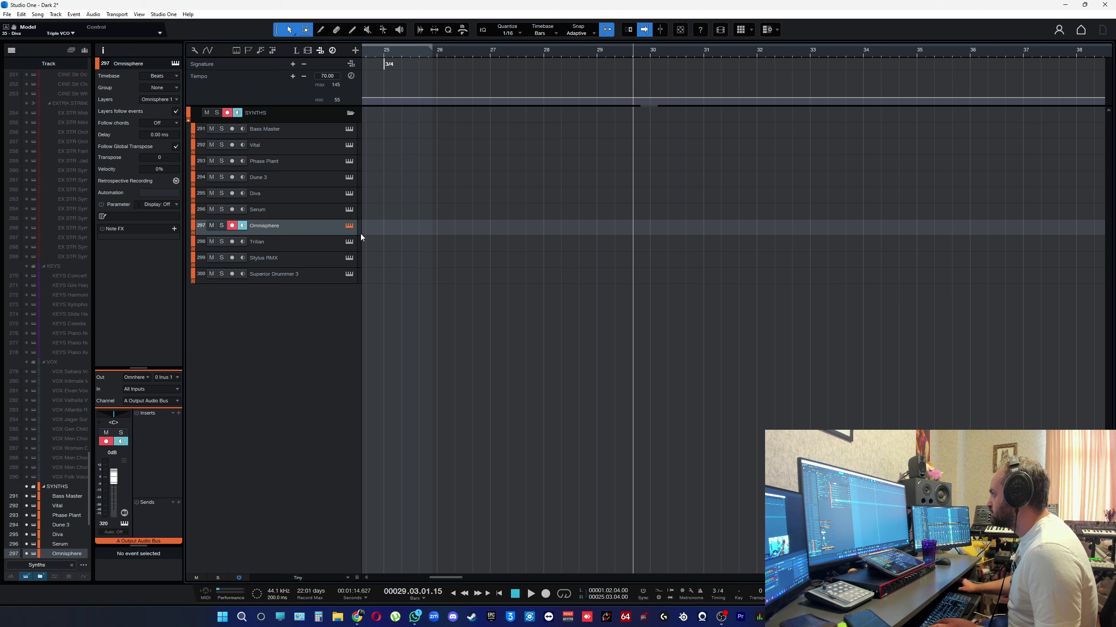
key(F11)
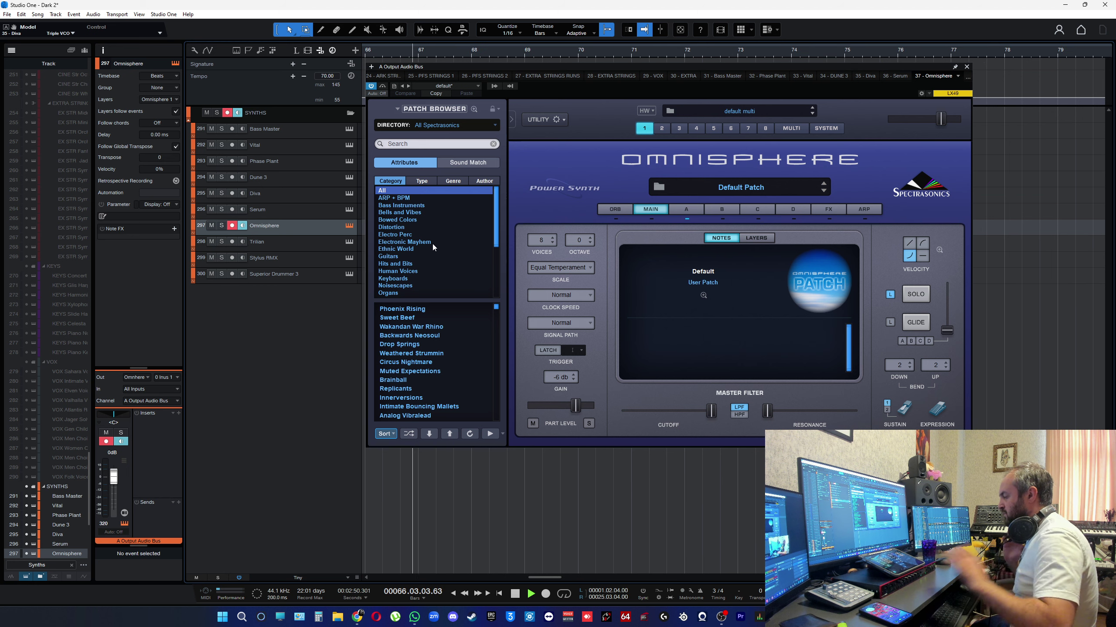
key(space)
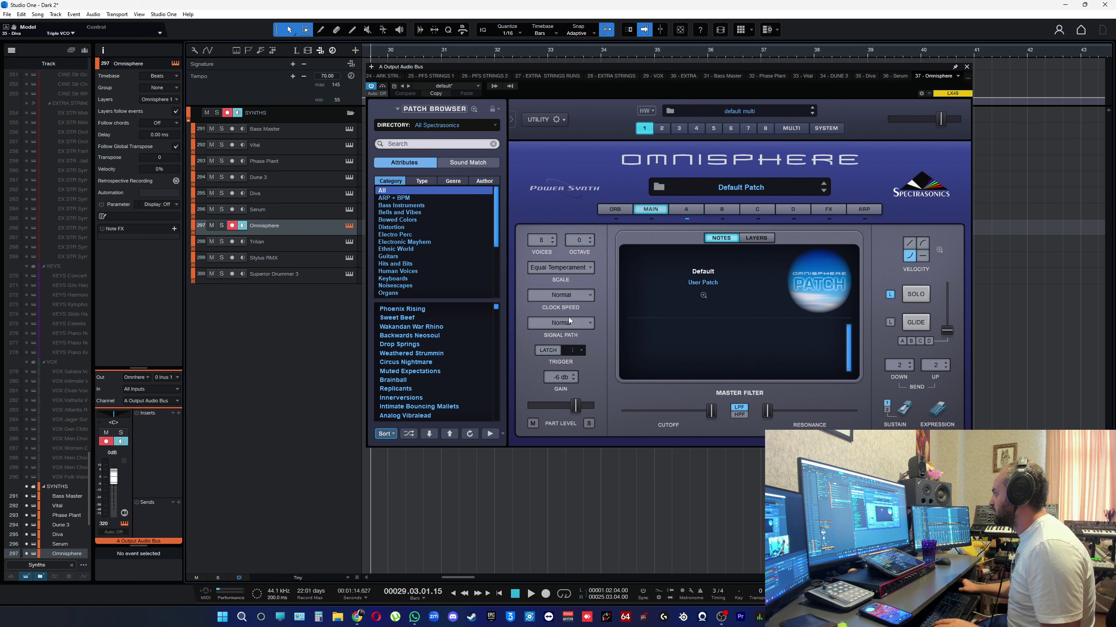
click(424, 326)
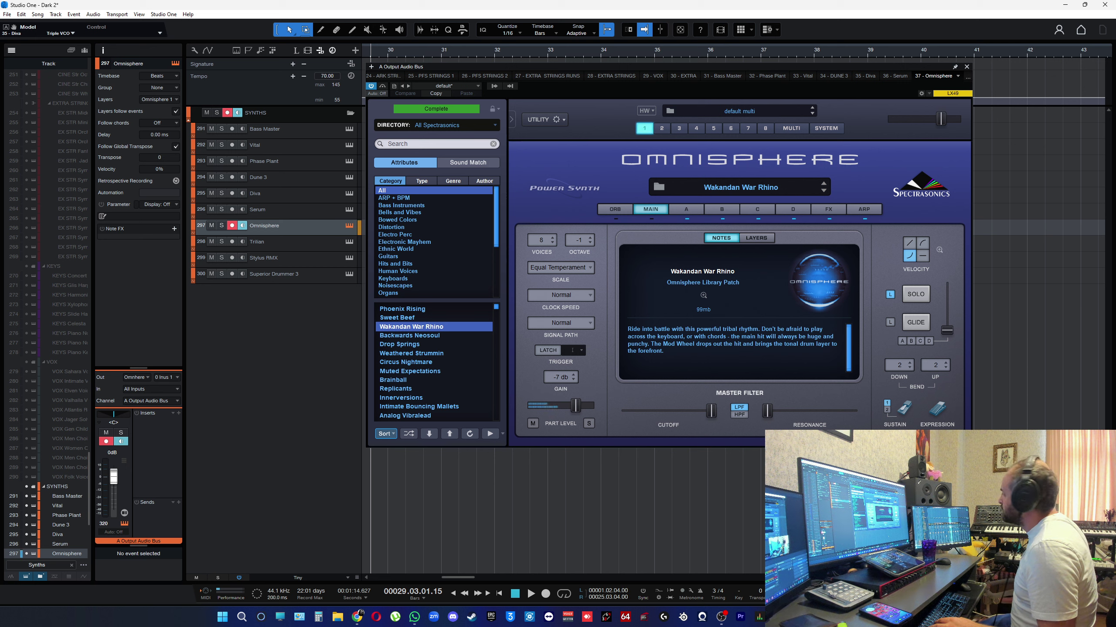
Step: Try the Omnisphere patch against playback from bar 29 and lower its channel volume to -17.7 dB
key(space)
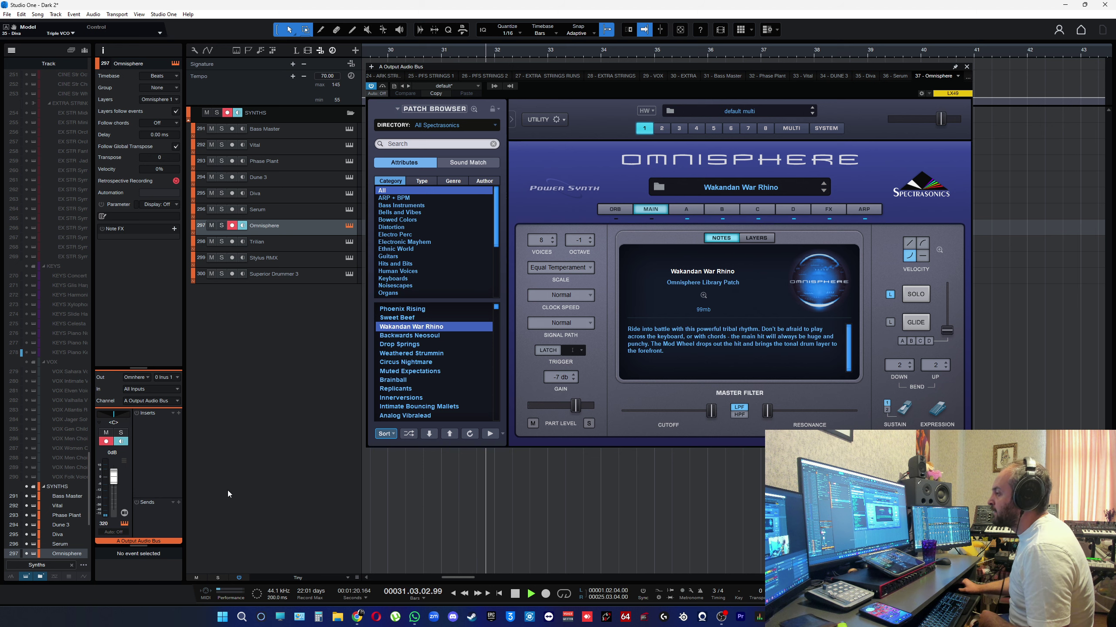
drag(114, 476, 115, 492)
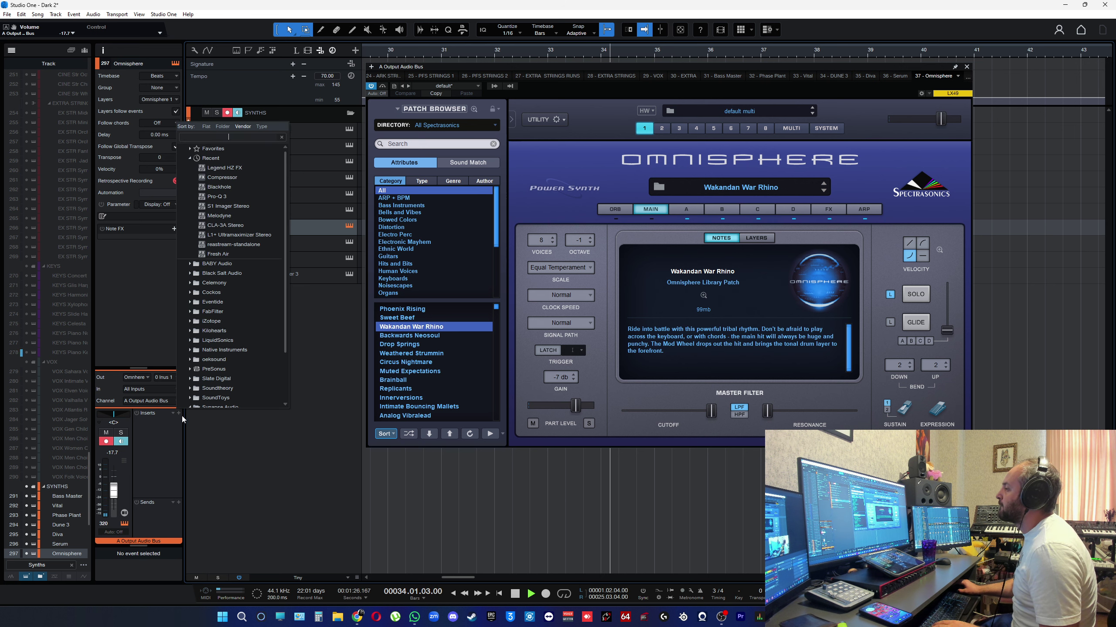
key(space)
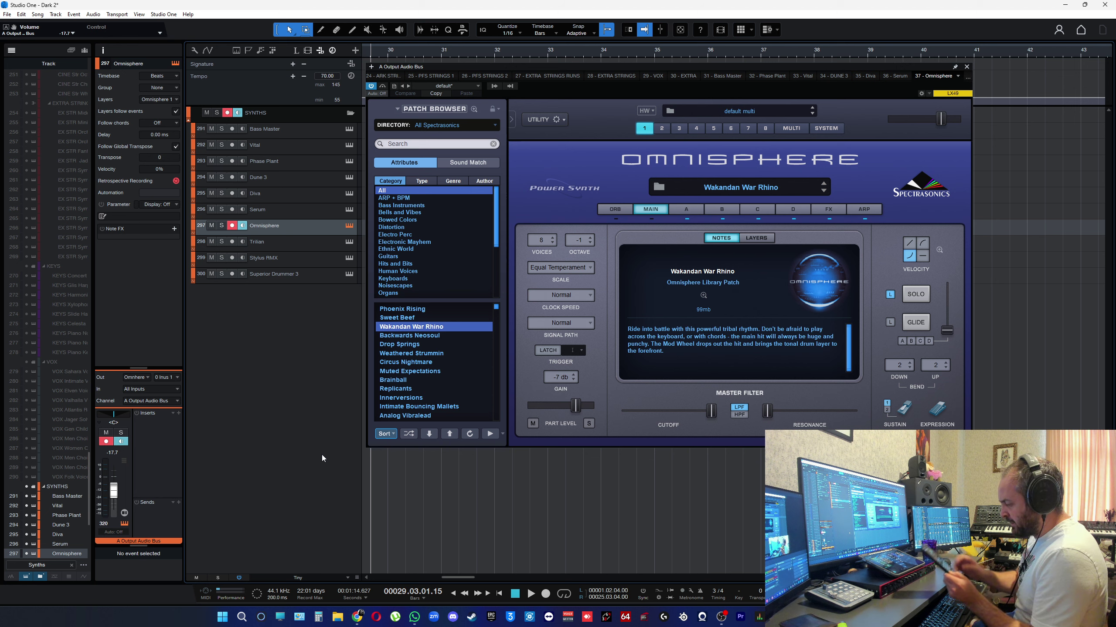
Step: Insert the Blackhole reverb on the Omnisphere channel, set its Mix to 26 and close its window
click(178, 413)
click(244, 179)
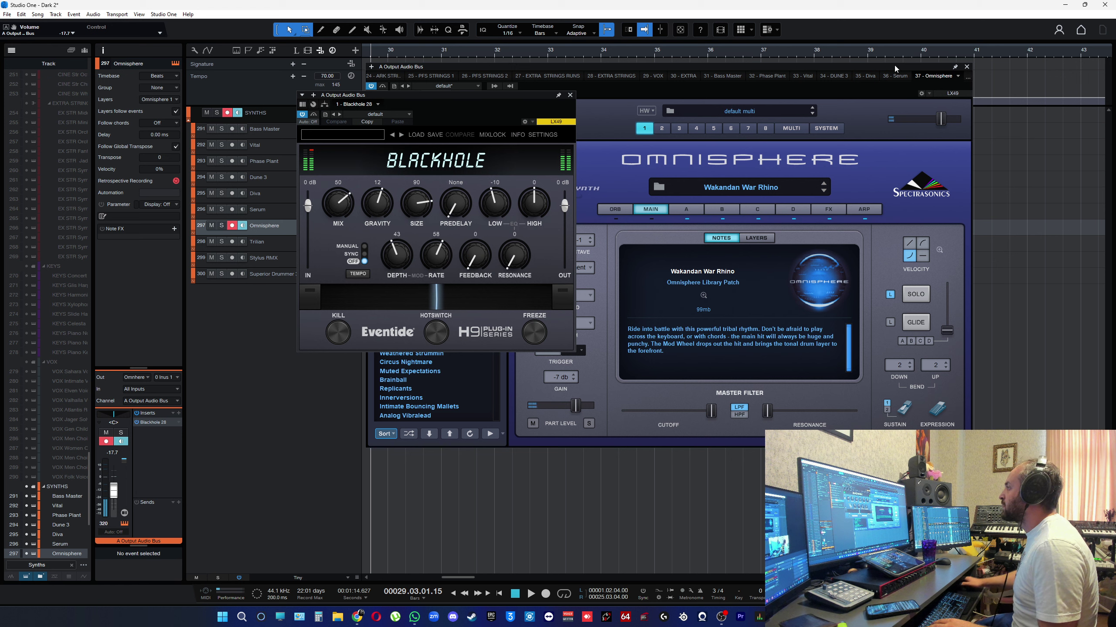
drag(328, 177, 352, 241)
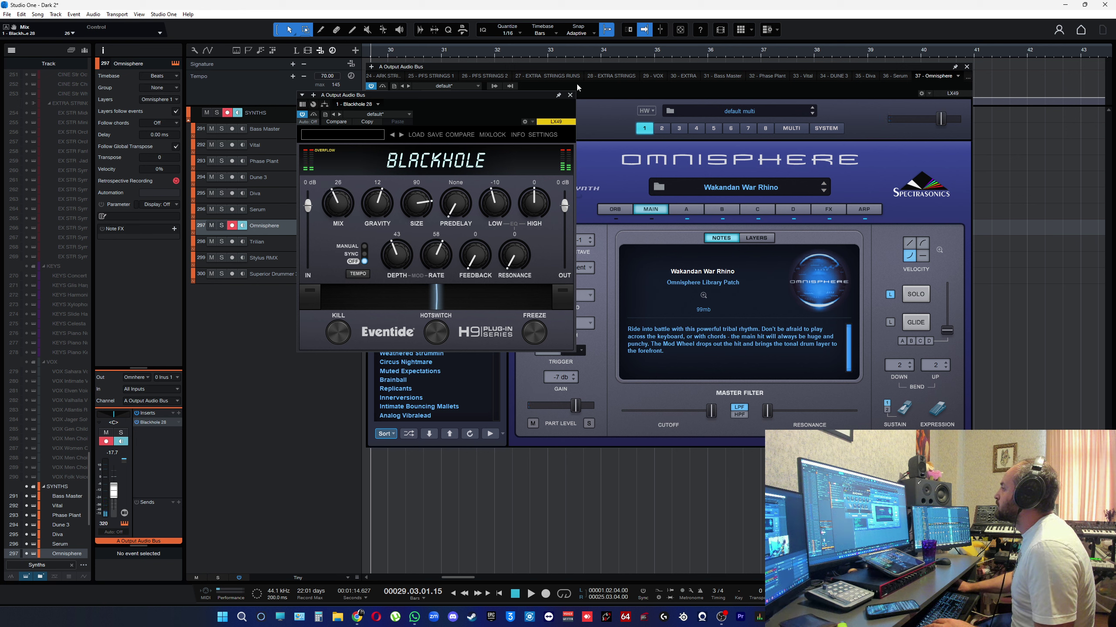
click(570, 96)
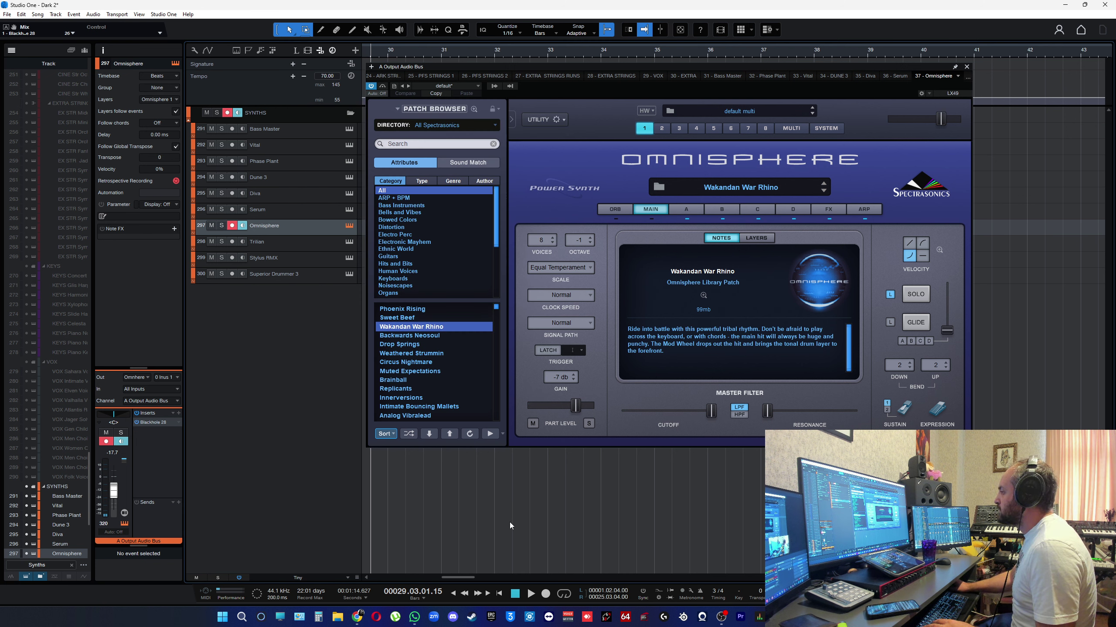
Step: Record an Omnisphere part across bars 32 to 34 and close the instrument window
key(space)
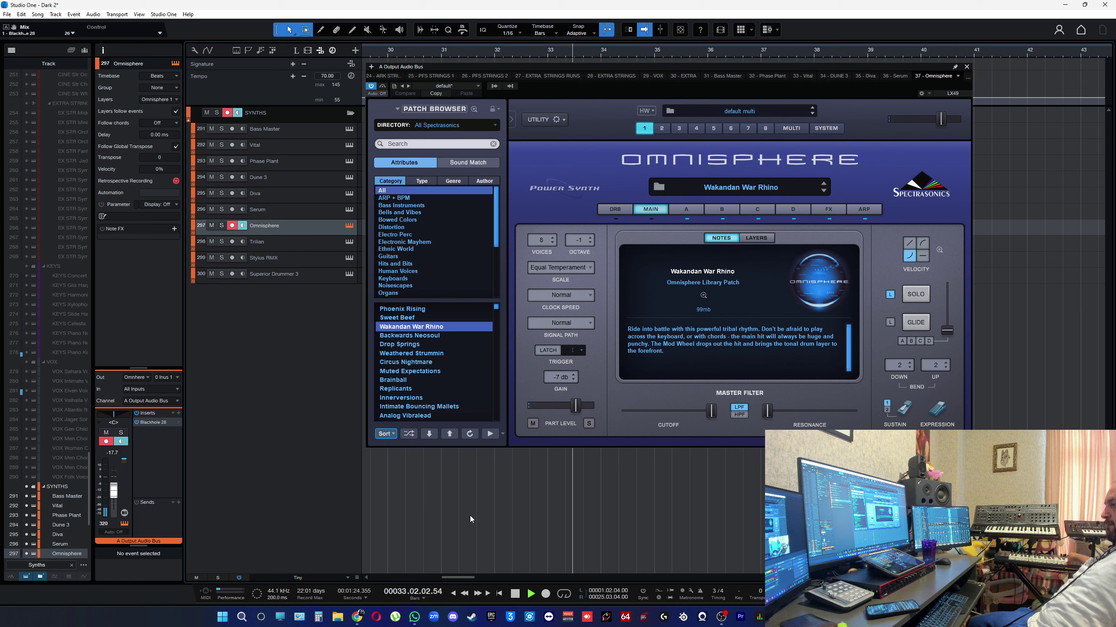
key(Left)
key(KP_Multiply)
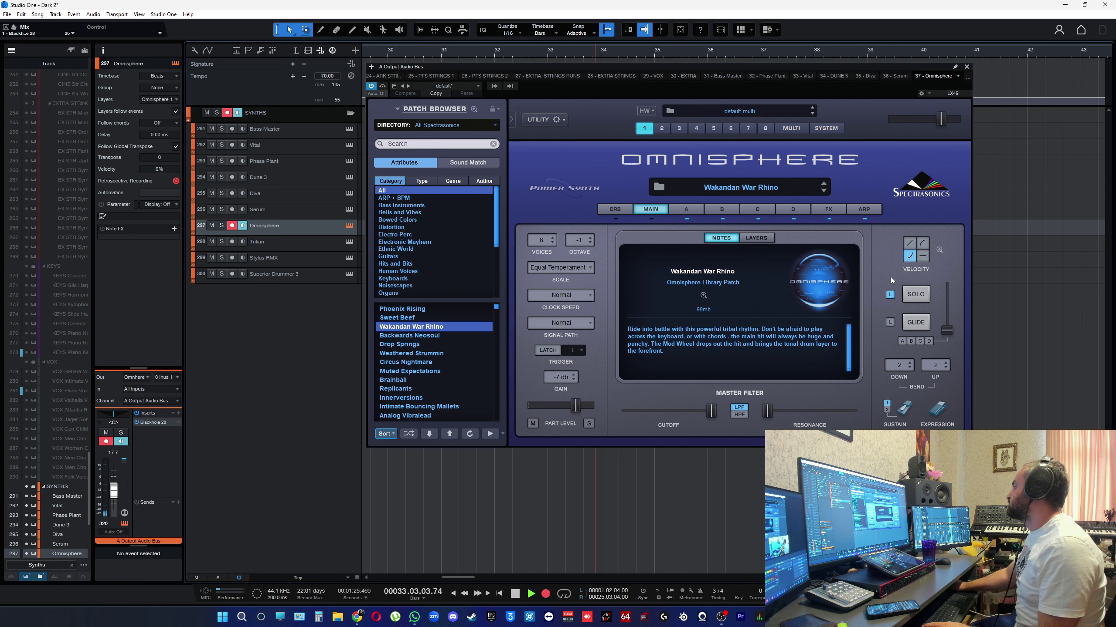
click(966, 66)
key(space)
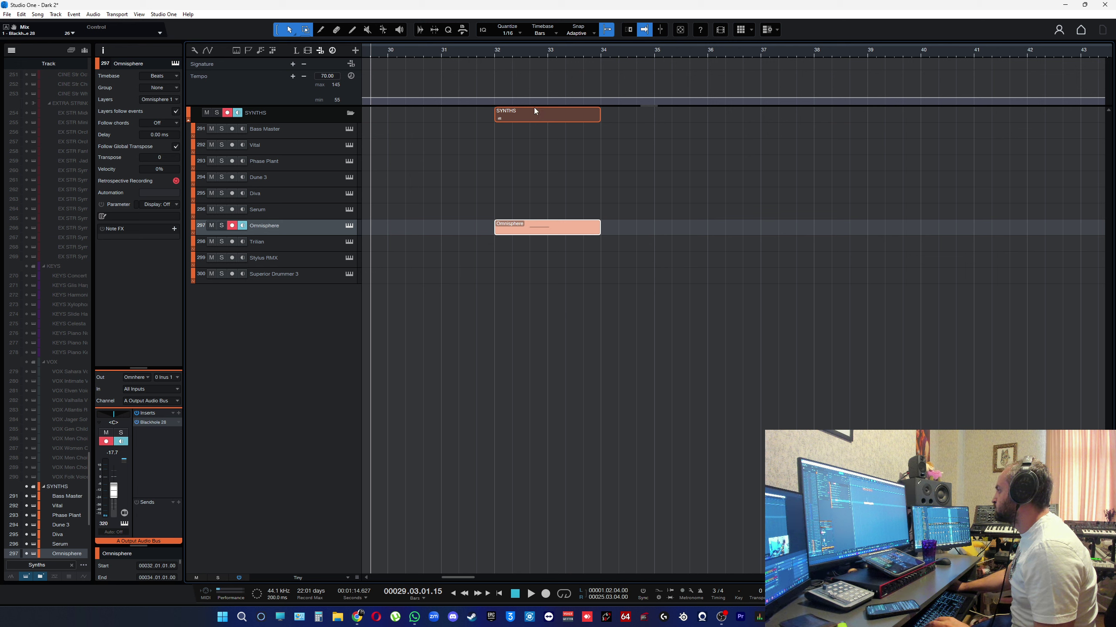
Step: Audition the recorded Omnisphere part from beat 2 of bar 32, including with the channel panned to R73
click(512, 55)
key(space)
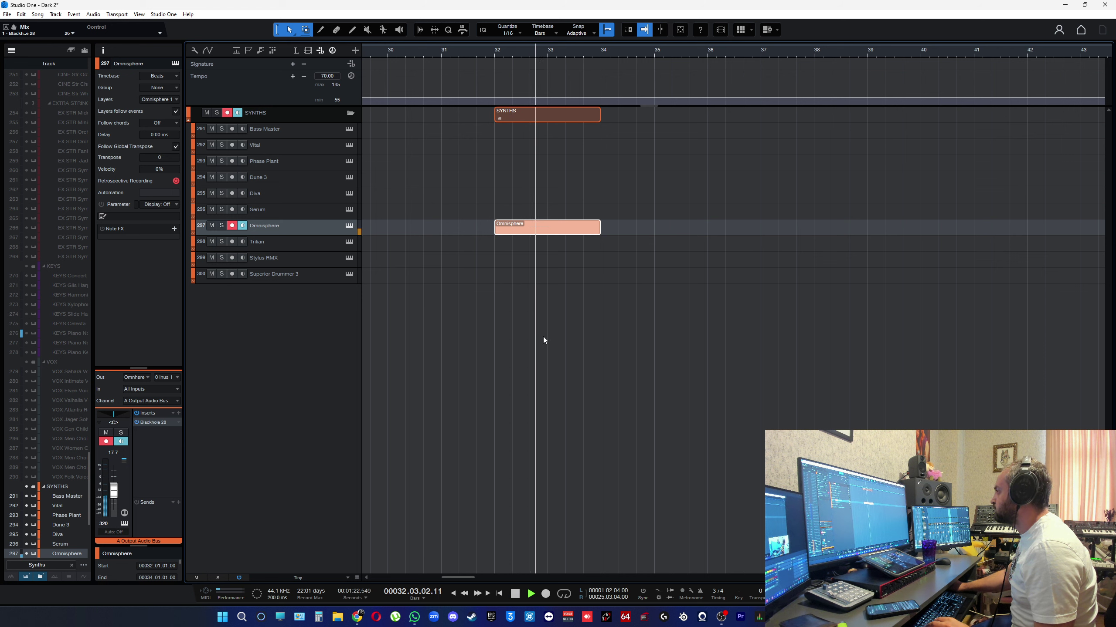
key(space)
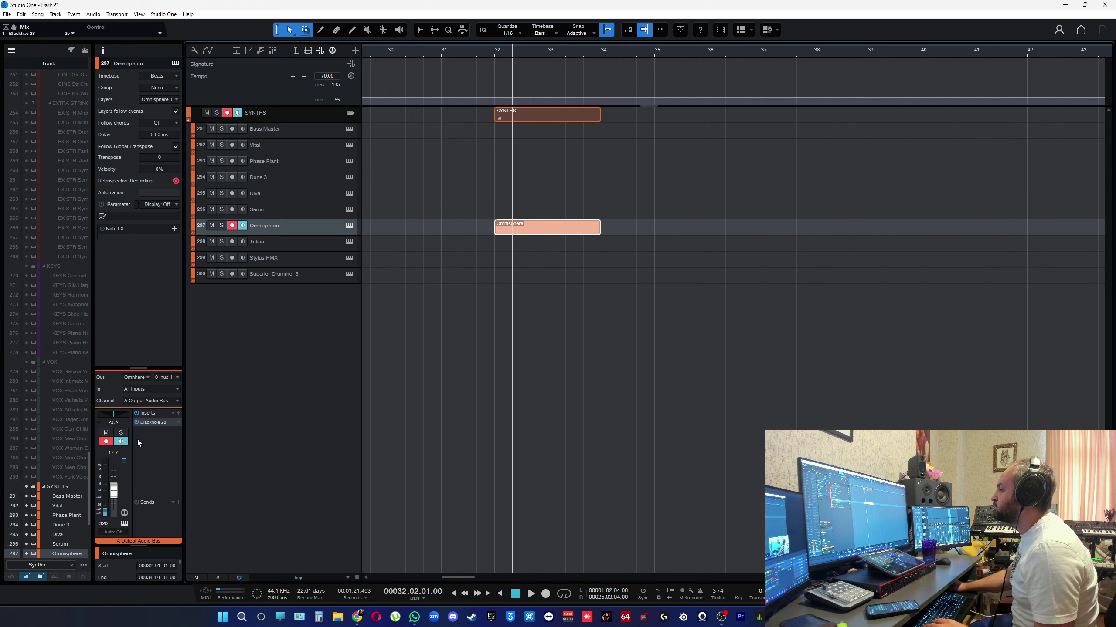
key(space)
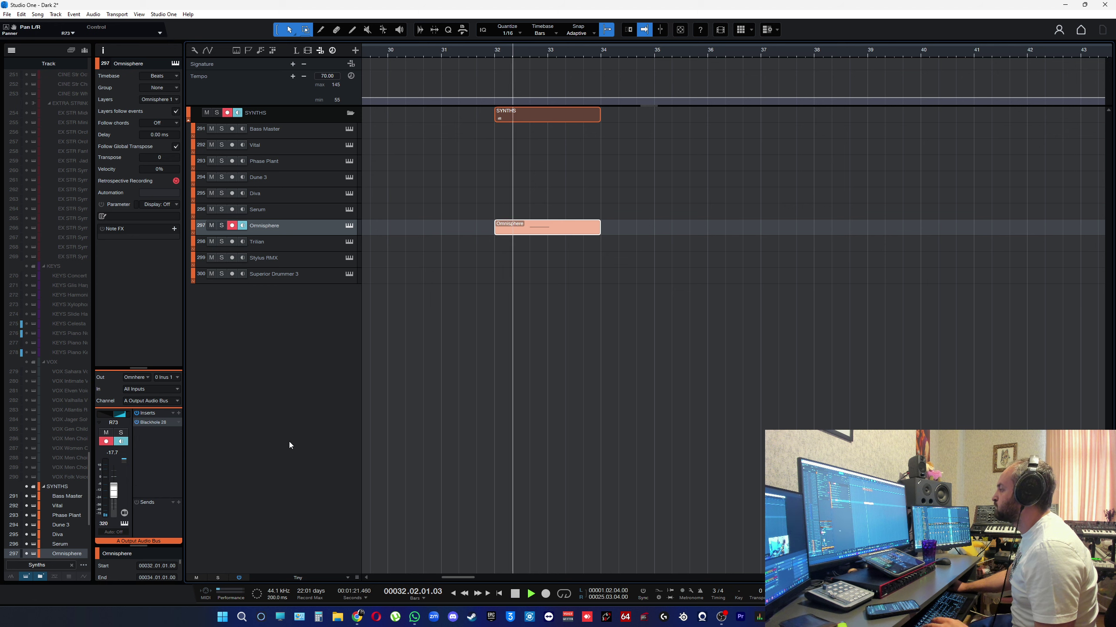
key(space)
Step: Try the Dual and Binaural pan modes on the Omnisphere channel, then return it to Balance
right_click(120, 417)
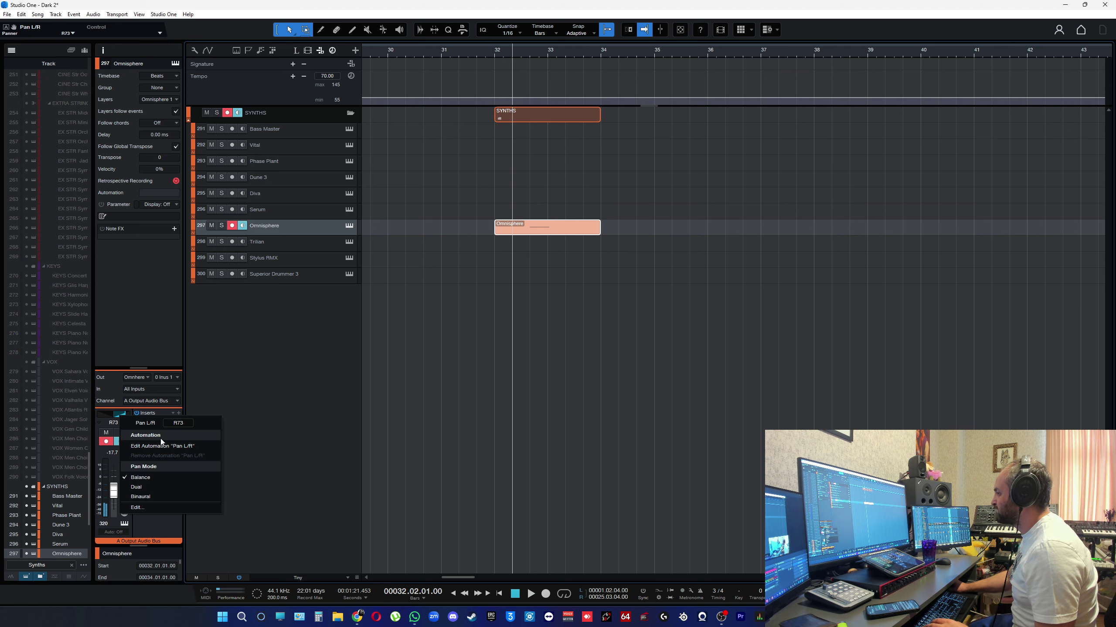
click(162, 488)
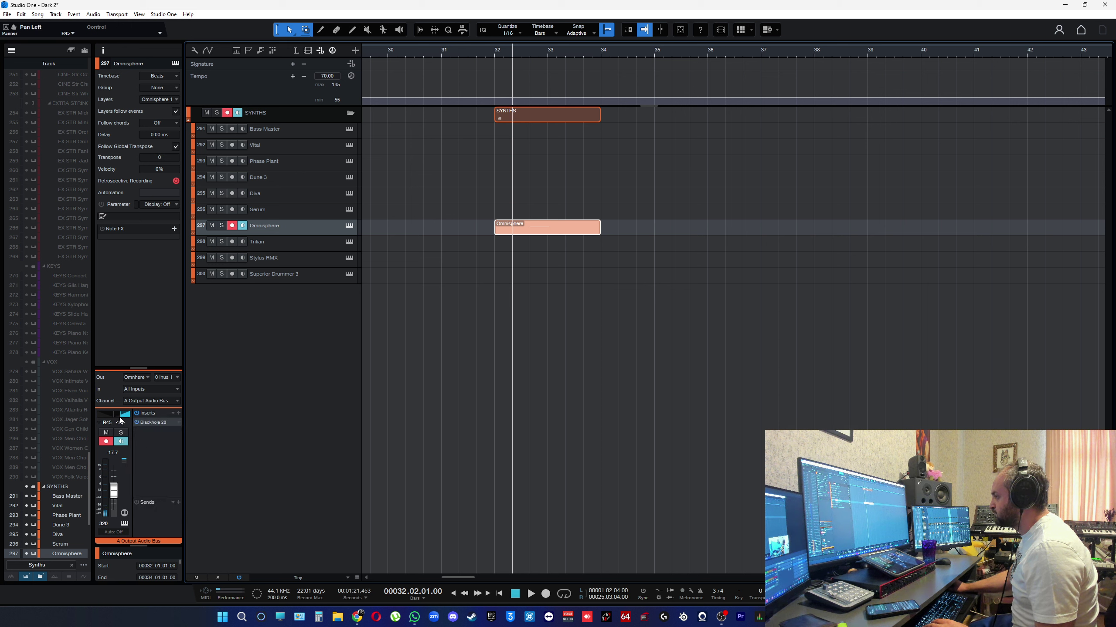
right_click(119, 420)
click(153, 502)
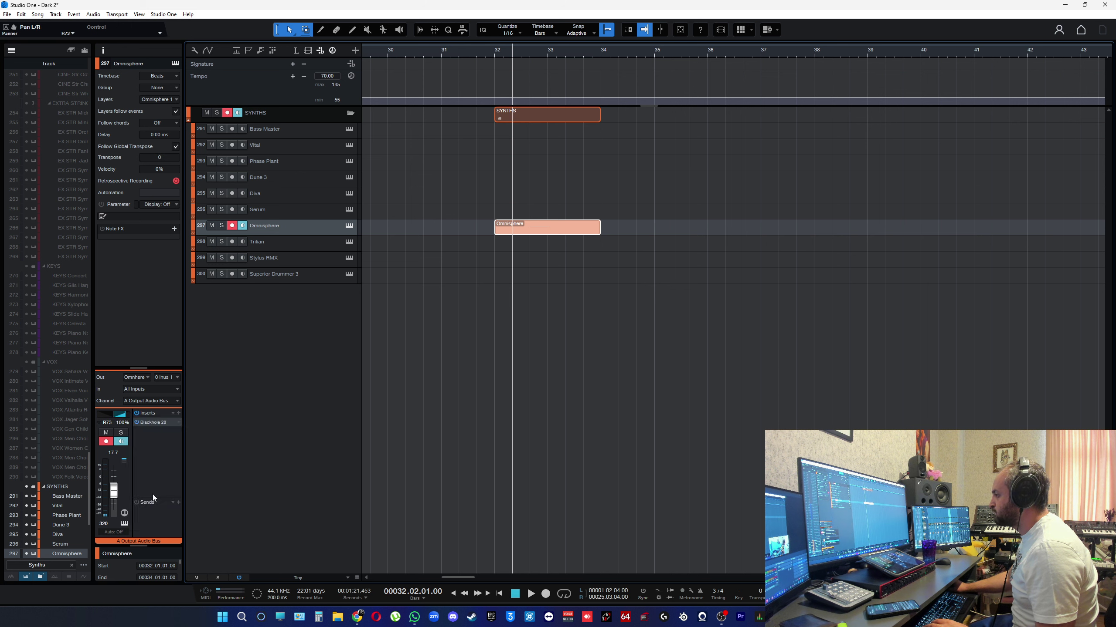
drag(111, 418, 120, 415)
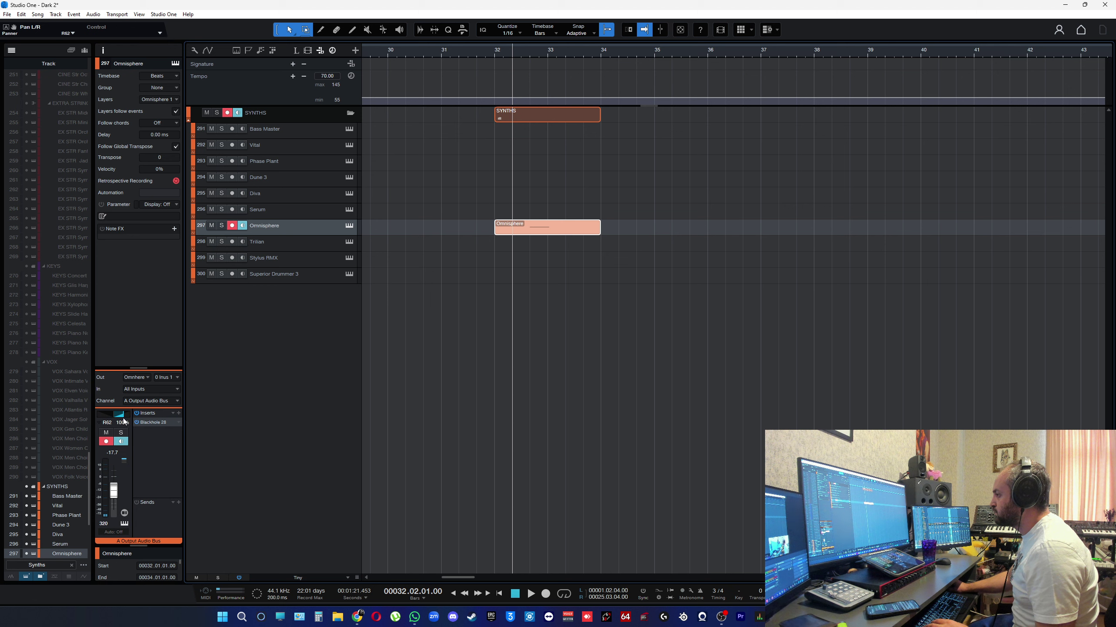
right_click(119, 415)
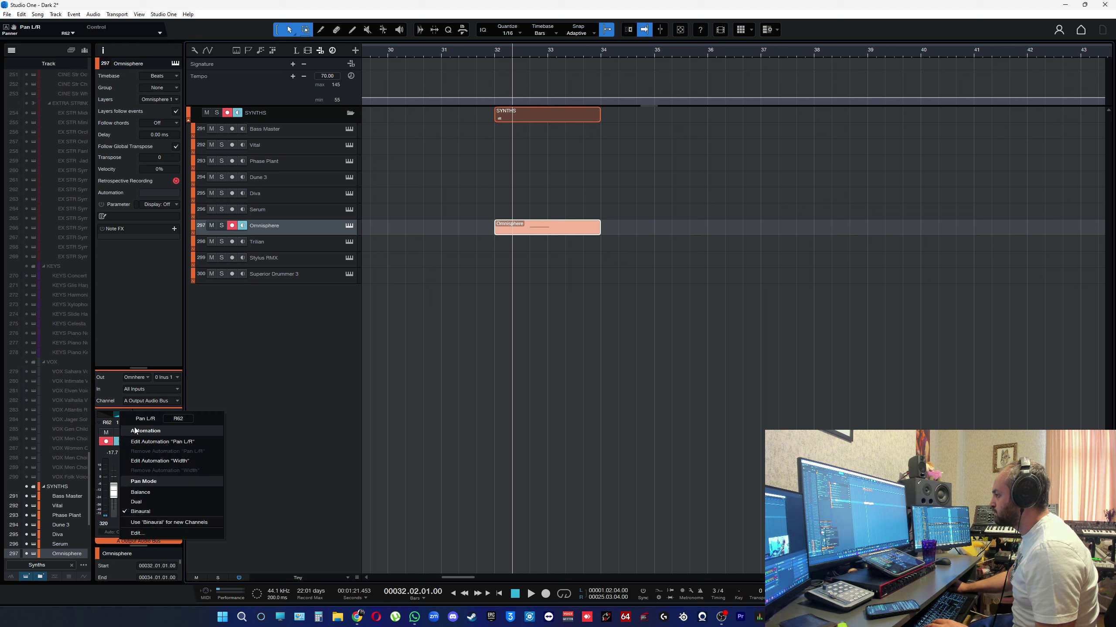
click(159, 499)
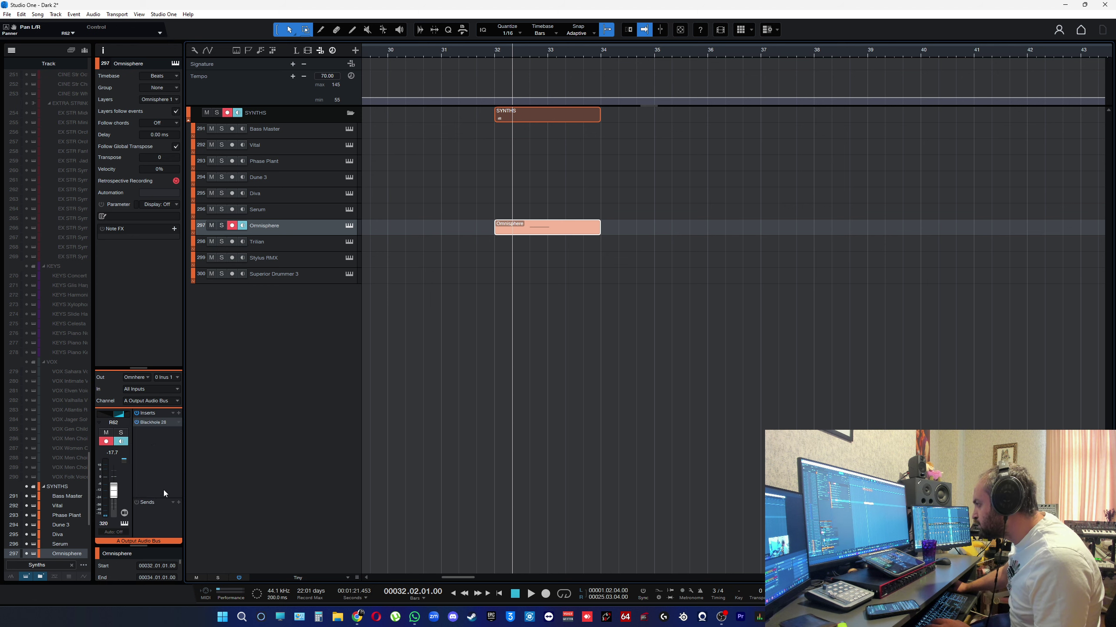
Step: Switch the Omnisphere channel to Dual panning at L55 and R71, and play the part back to check it
click(117, 419)
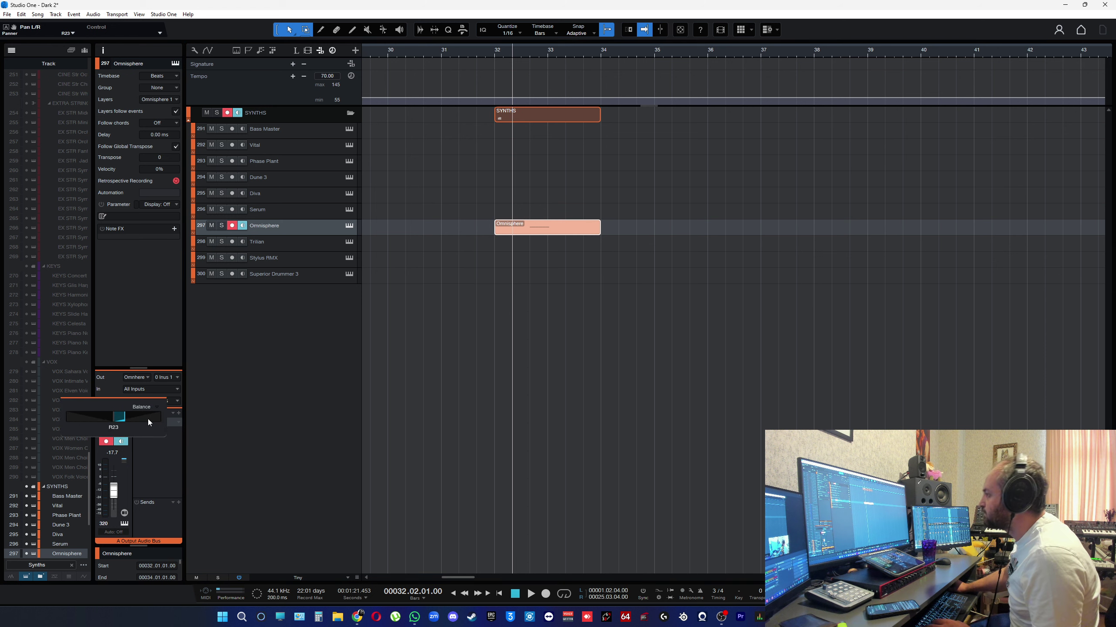
right_click(124, 419)
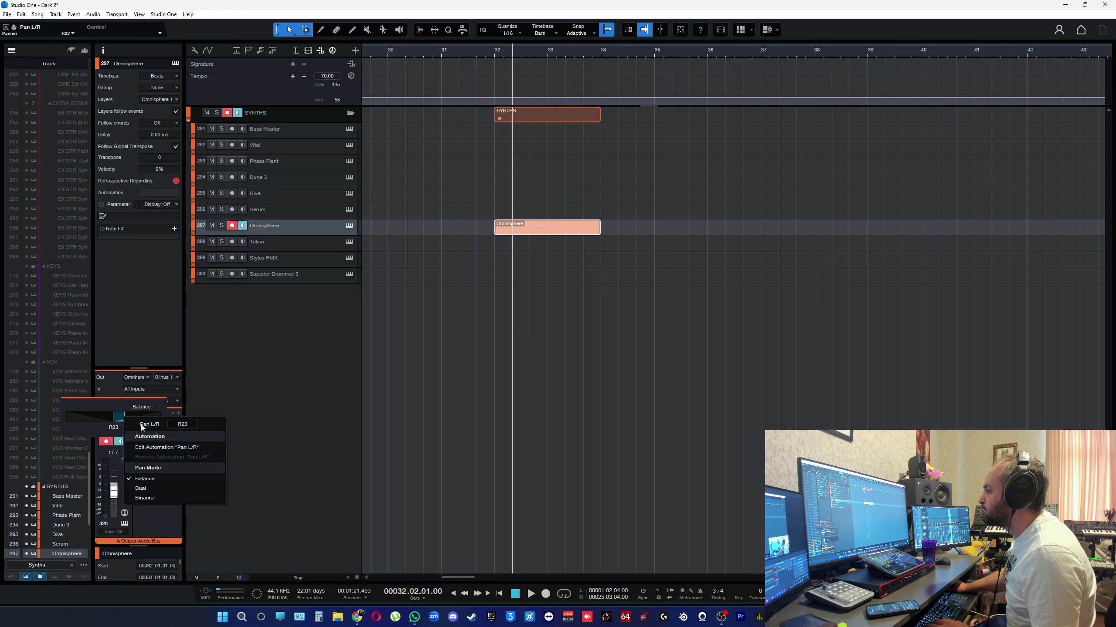
click(165, 486)
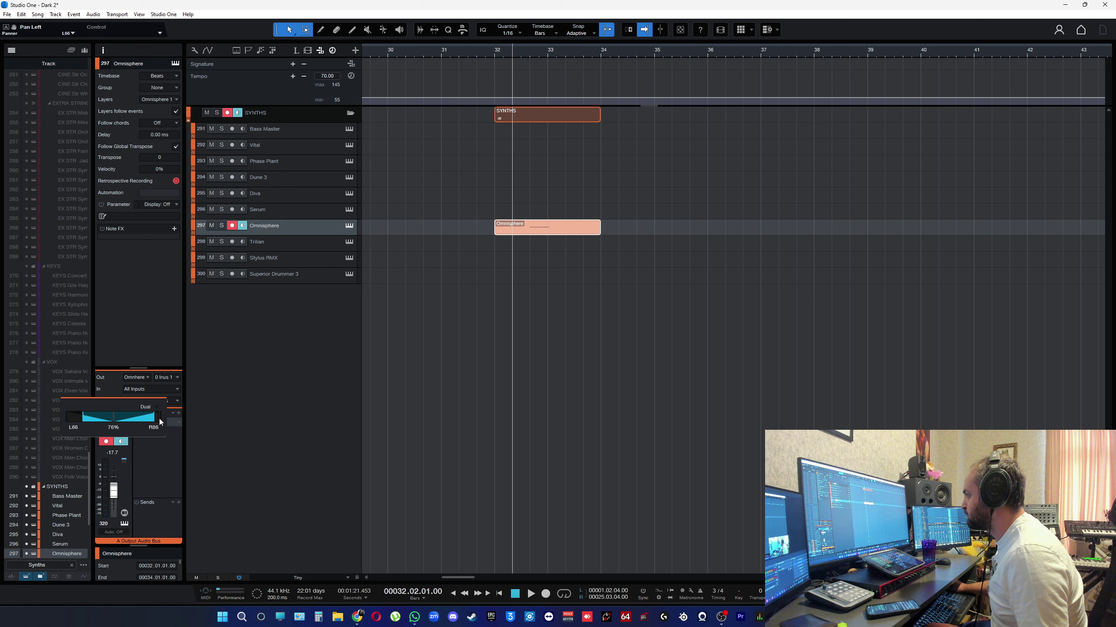
drag(157, 421, 95, 420)
key(space)
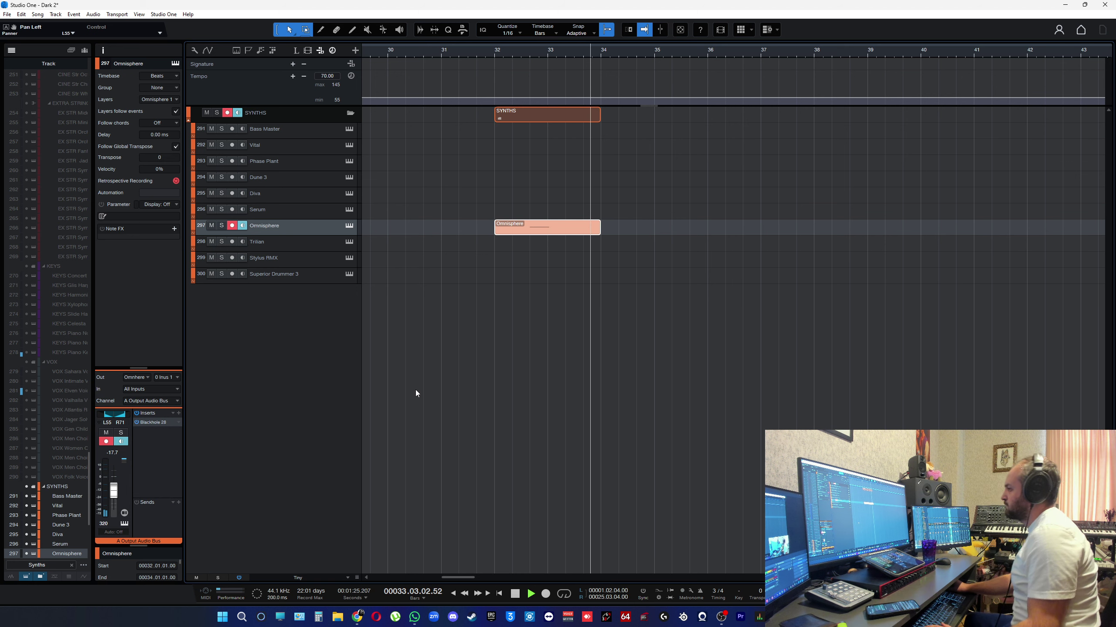
key(space)
key(space)
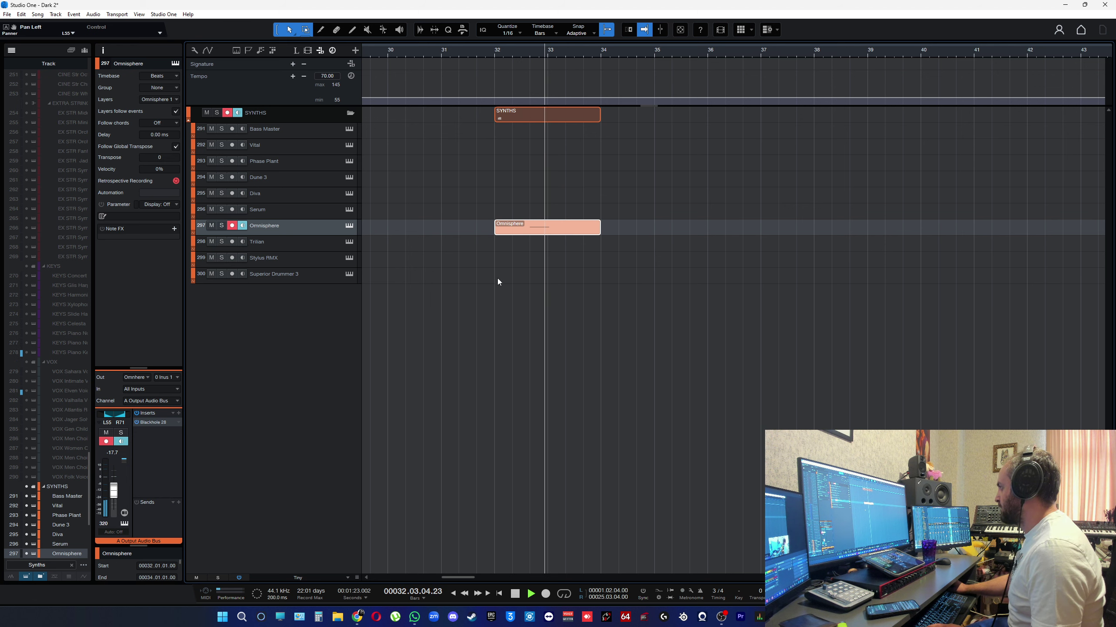
Step: Set the Omnisphere channel's dual pan to L60 and R66 and audition the part from bar 32
key(space)
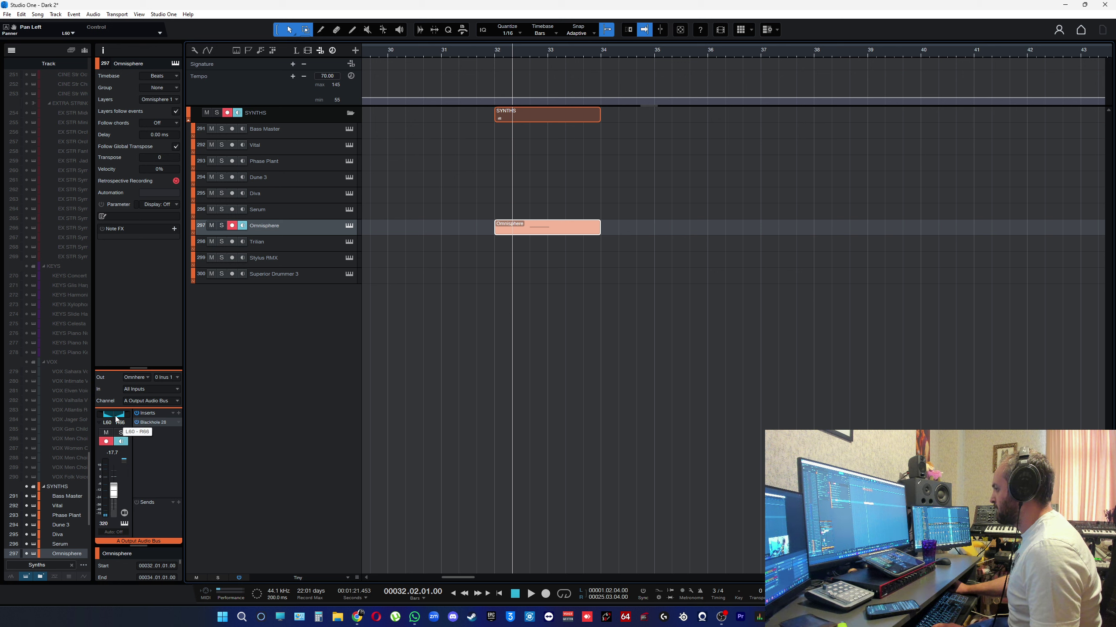
drag(115, 416, 116, 418)
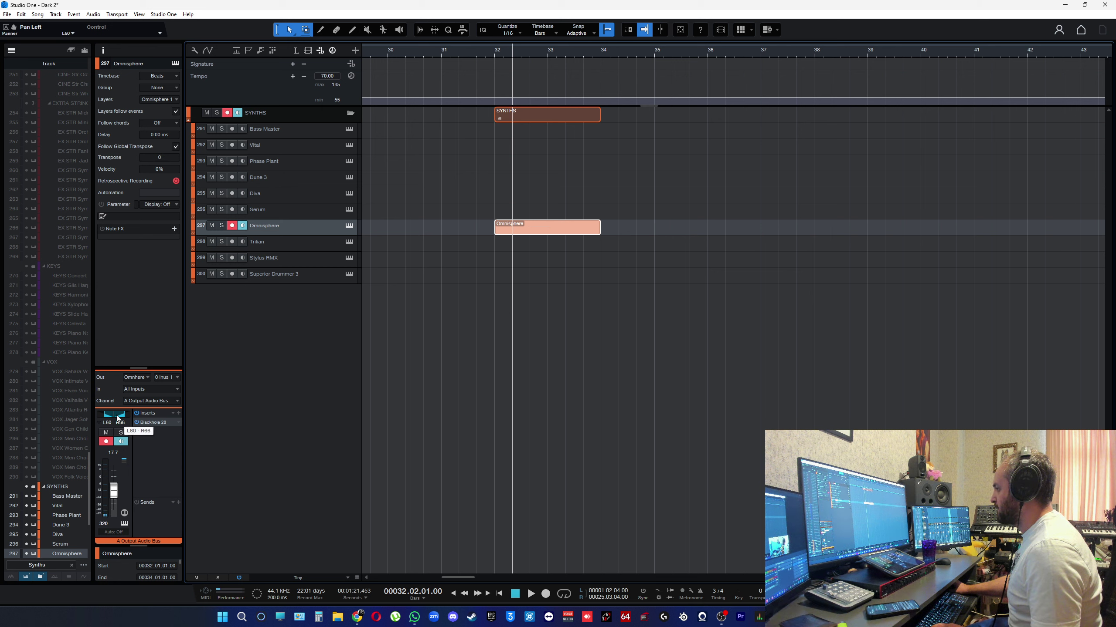
key(space)
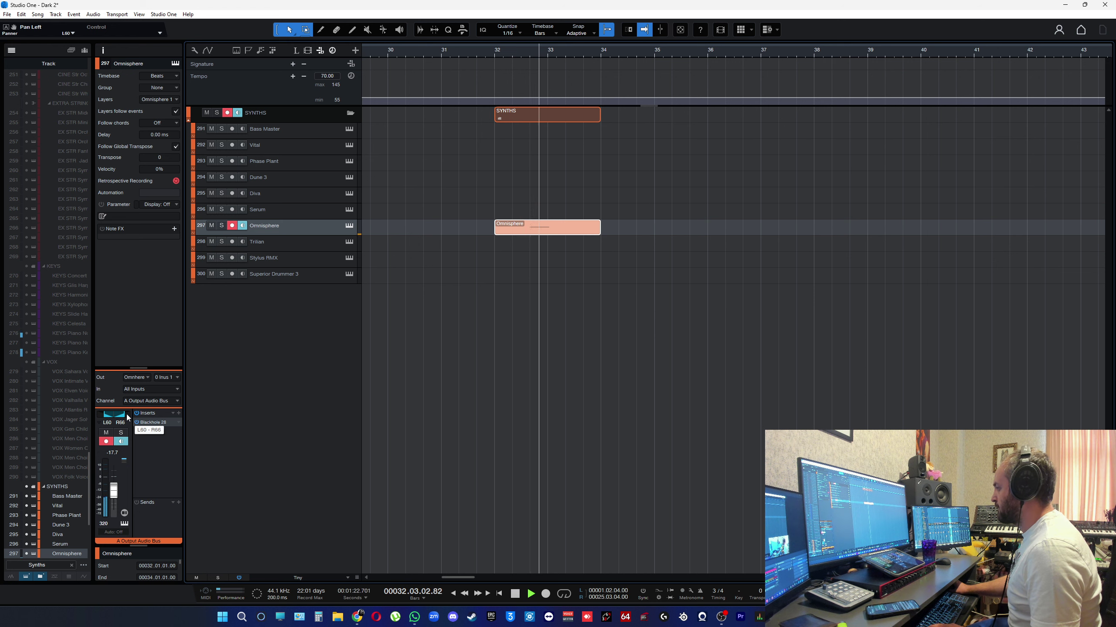
key(space)
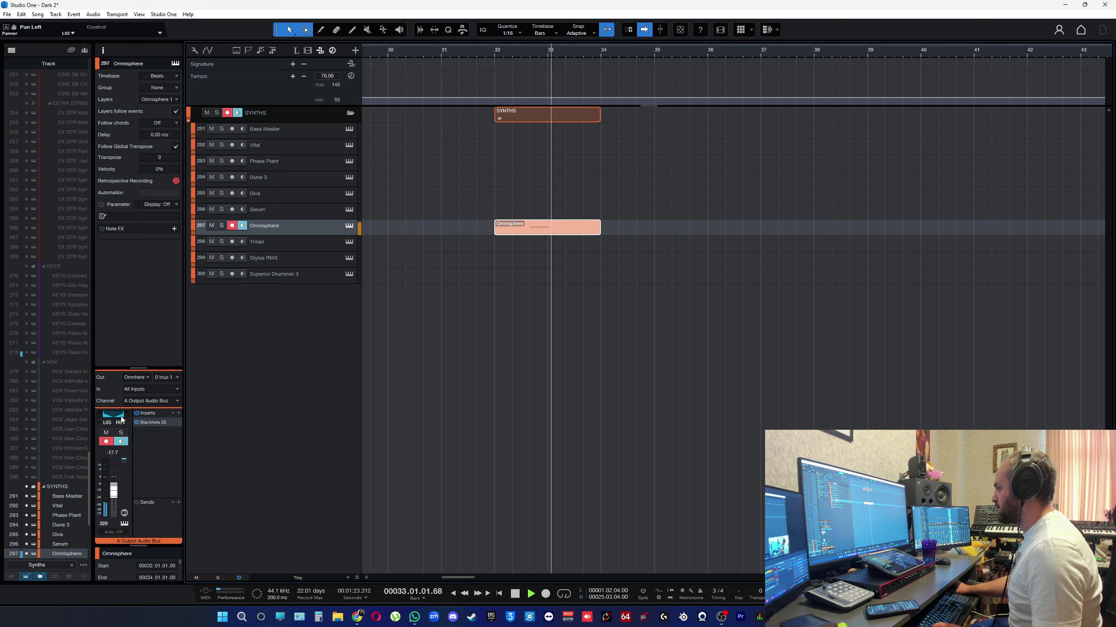
key(space)
Step: Set the Omnisphere channel's pan to L65 and R61 and its volume to -15.8 dB, checking with playback
scroll(120, 416, down, 3)
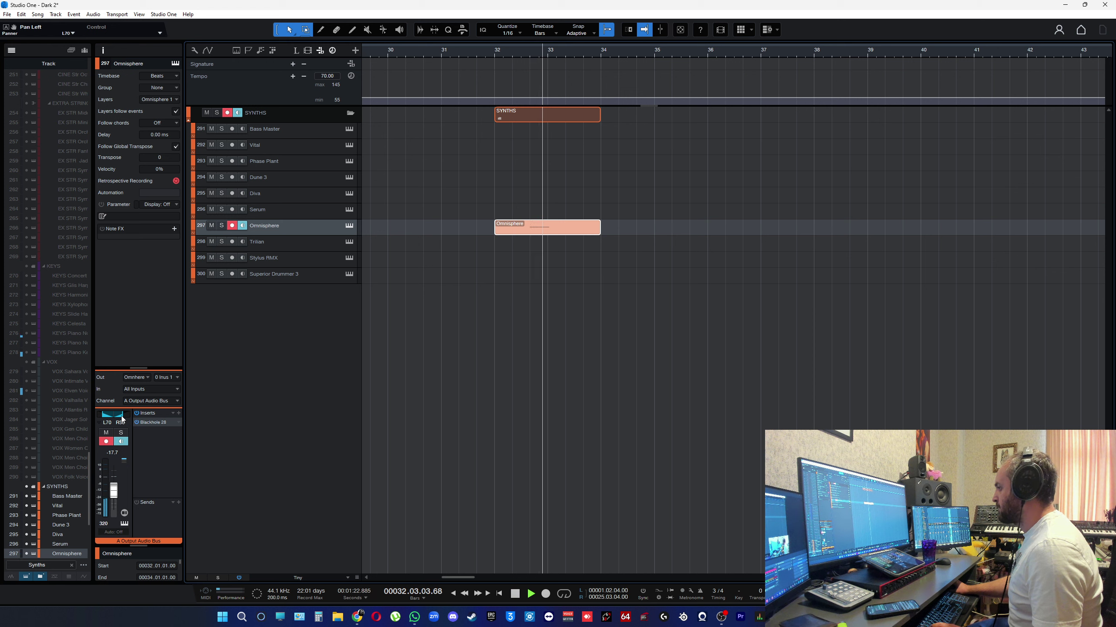
scroll(117, 420, down, 1)
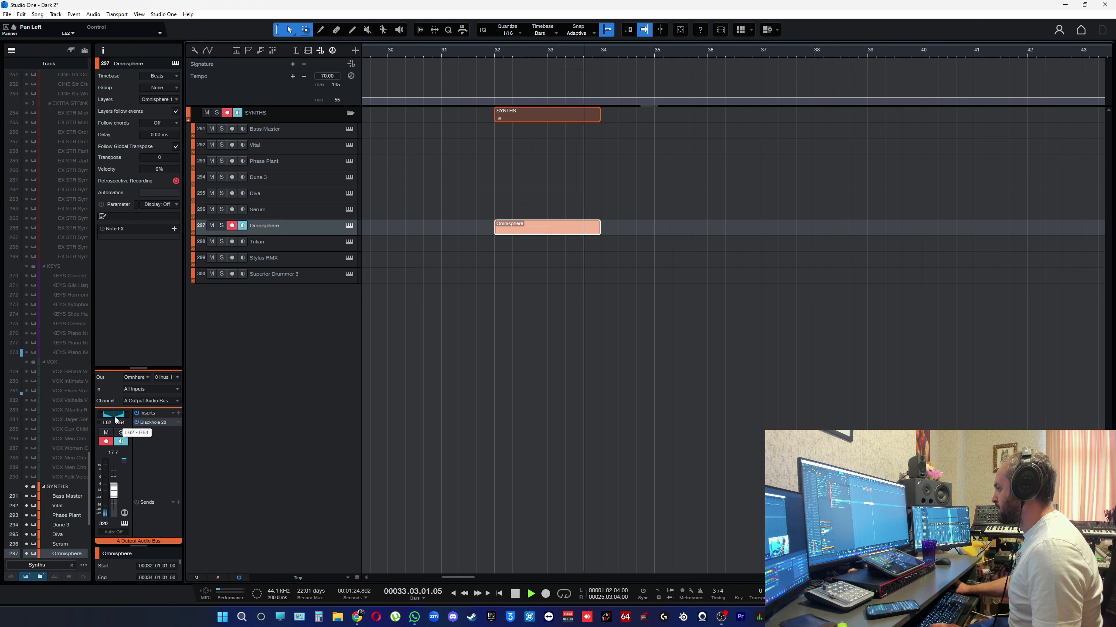
scroll(113, 487, up, 3)
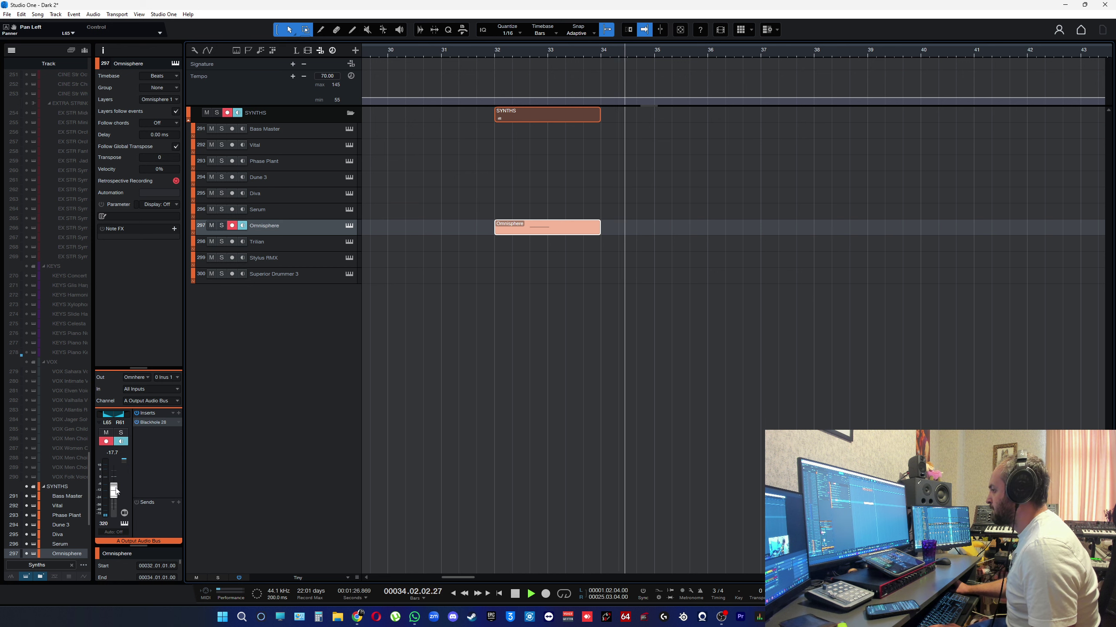
key(space)
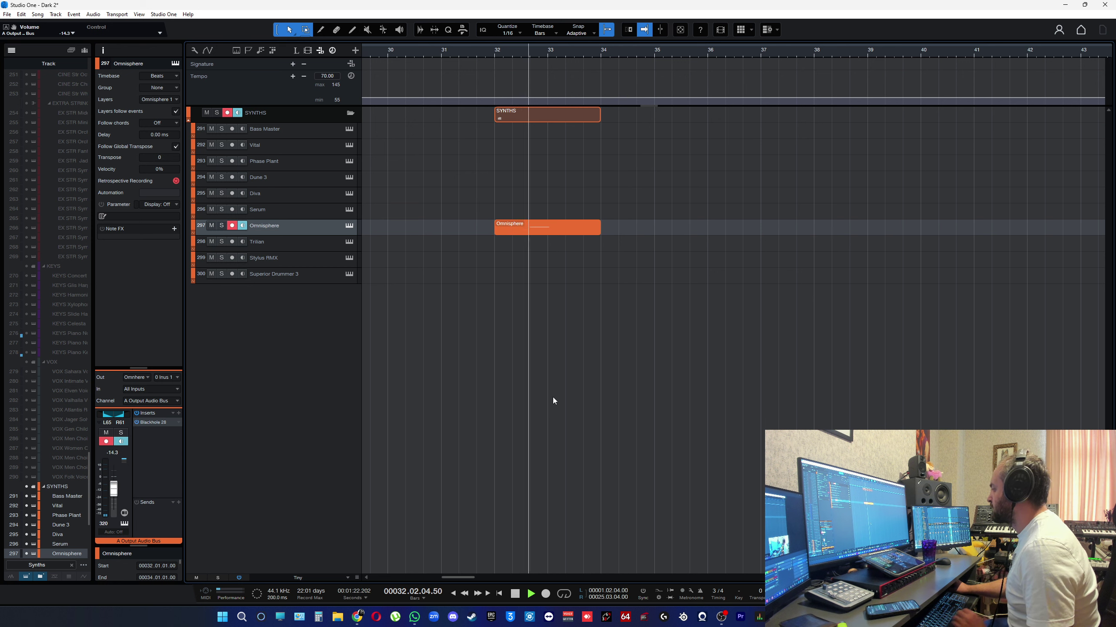
key(space)
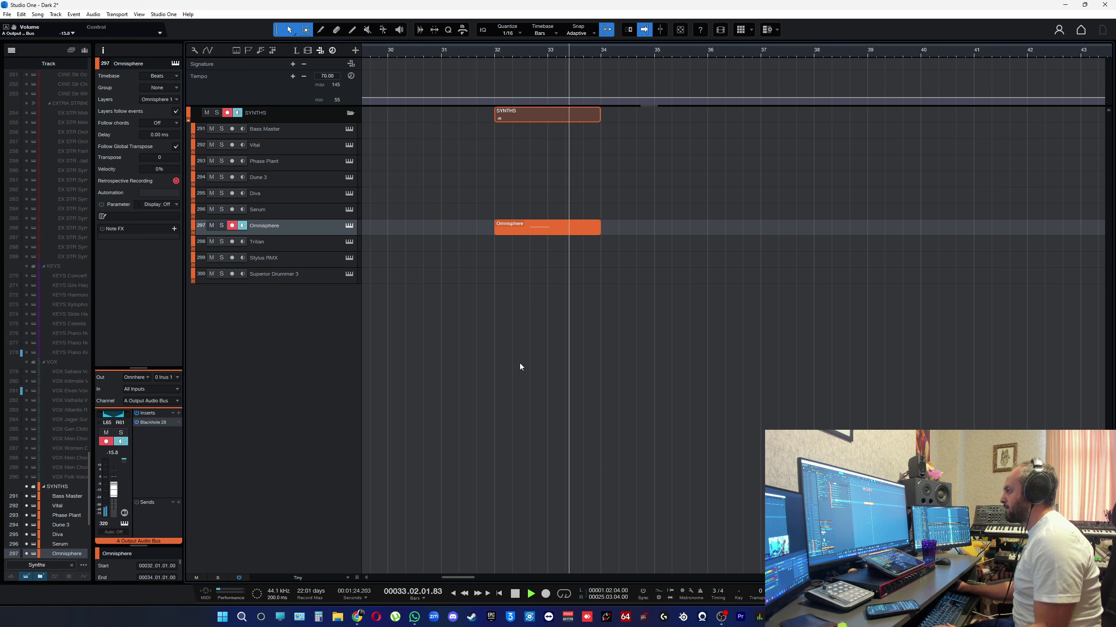
Step: Insert Pro-Q 3 on the Omnisphere channel and add a low bell boost with a cut at about 316 Hz
click(179, 413)
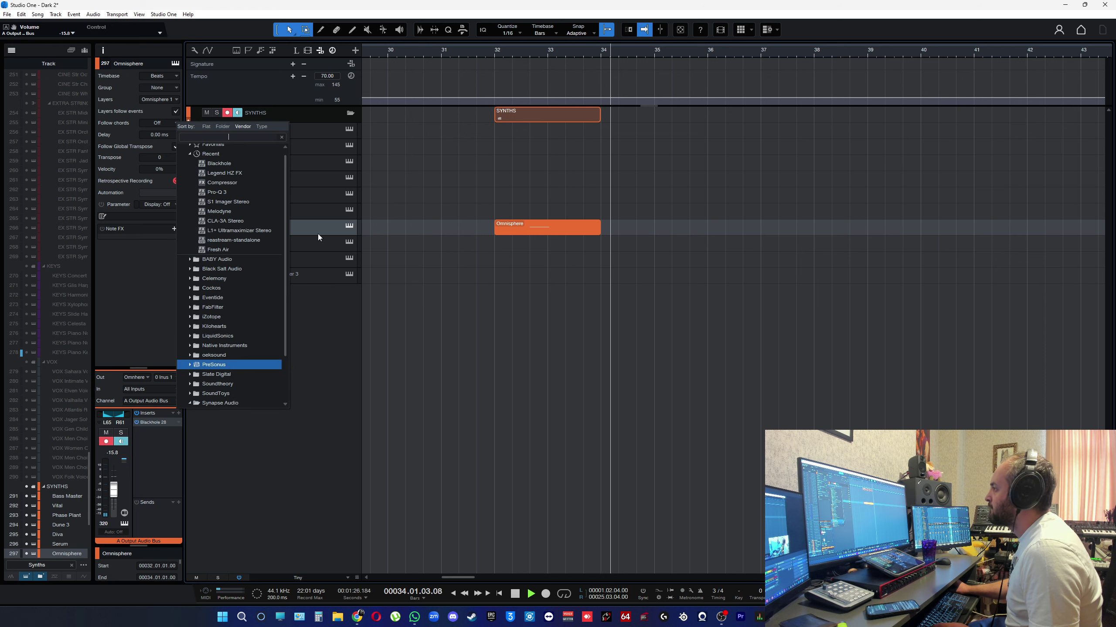
click(250, 189)
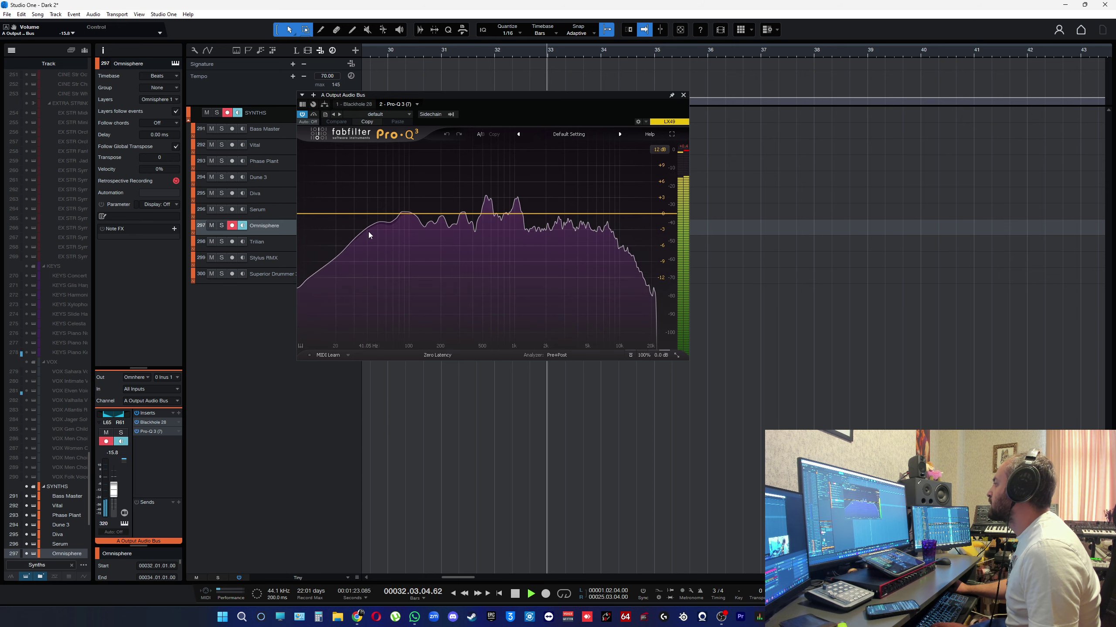
drag(461, 219, 428, 199)
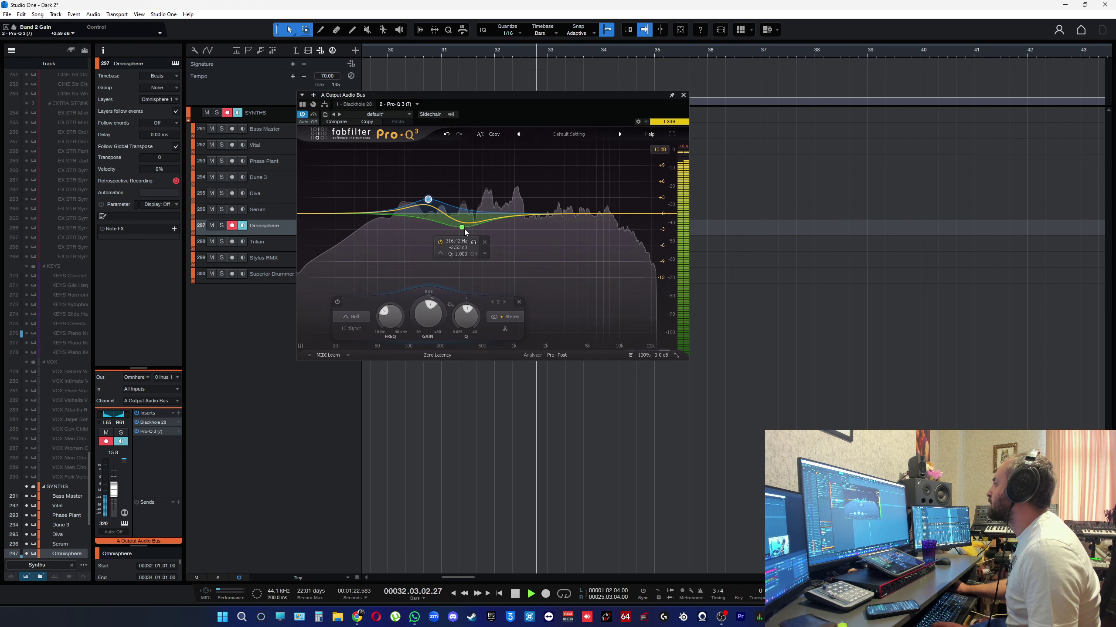
Step: Add a third, narrower EQ bell at about 790 Hz with a 0.90 dB boost, and sweep the low-mid band to find its cut
mouse_move(497, 213)
mouse_down()
mouse_move(497, 196)
mouse_move(504, 224)
mouse_up()
scroll(503, 224, up, 5)
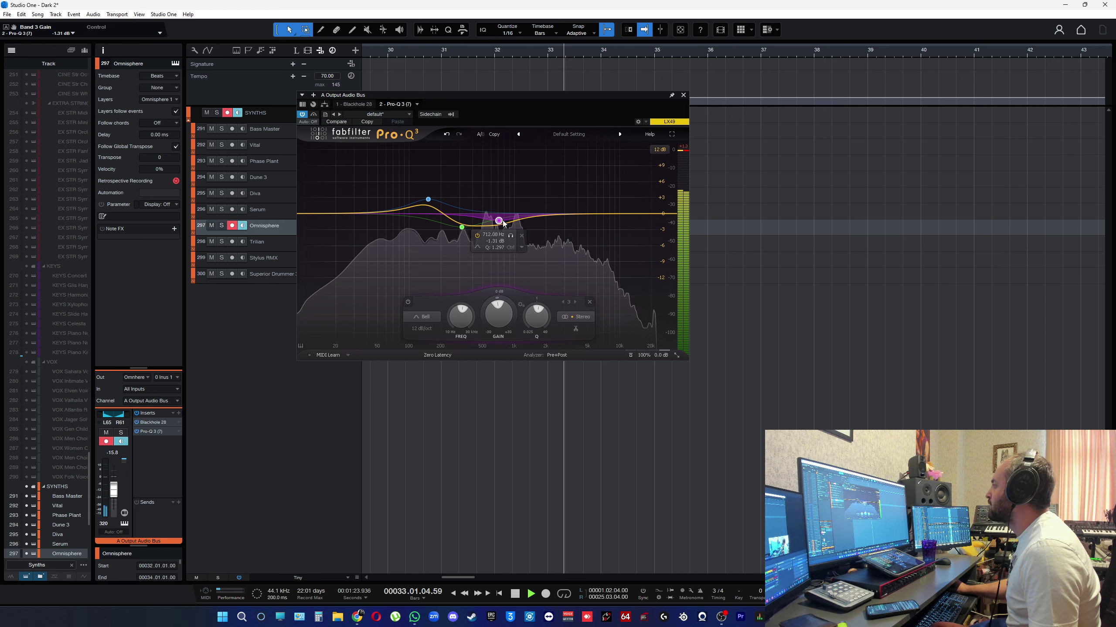
drag(462, 233, 454, 166)
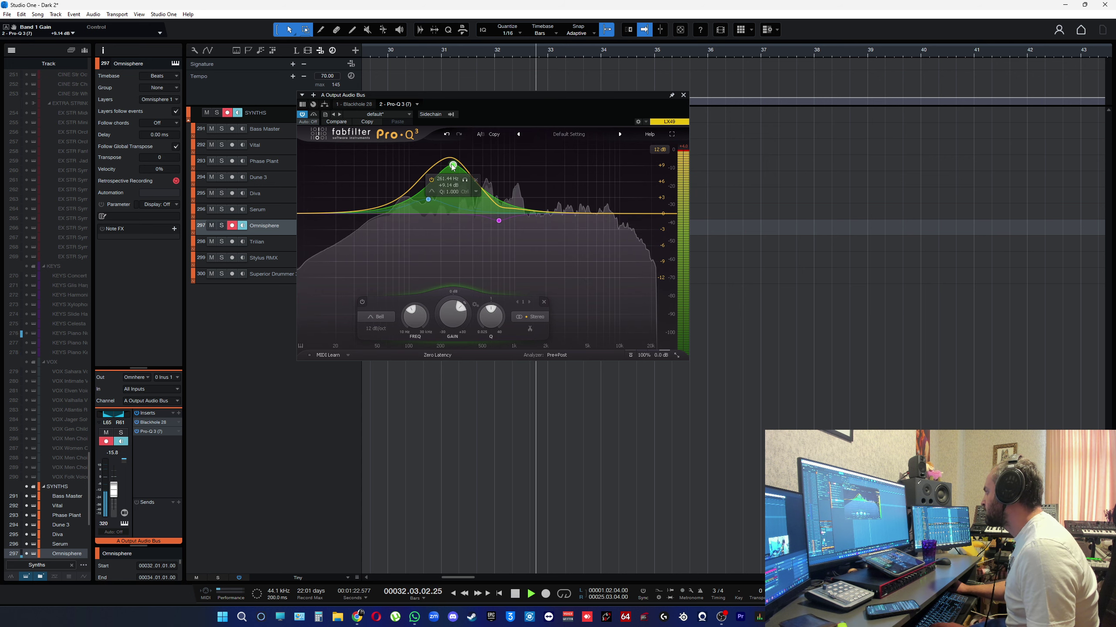
drag(450, 223, 504, 209)
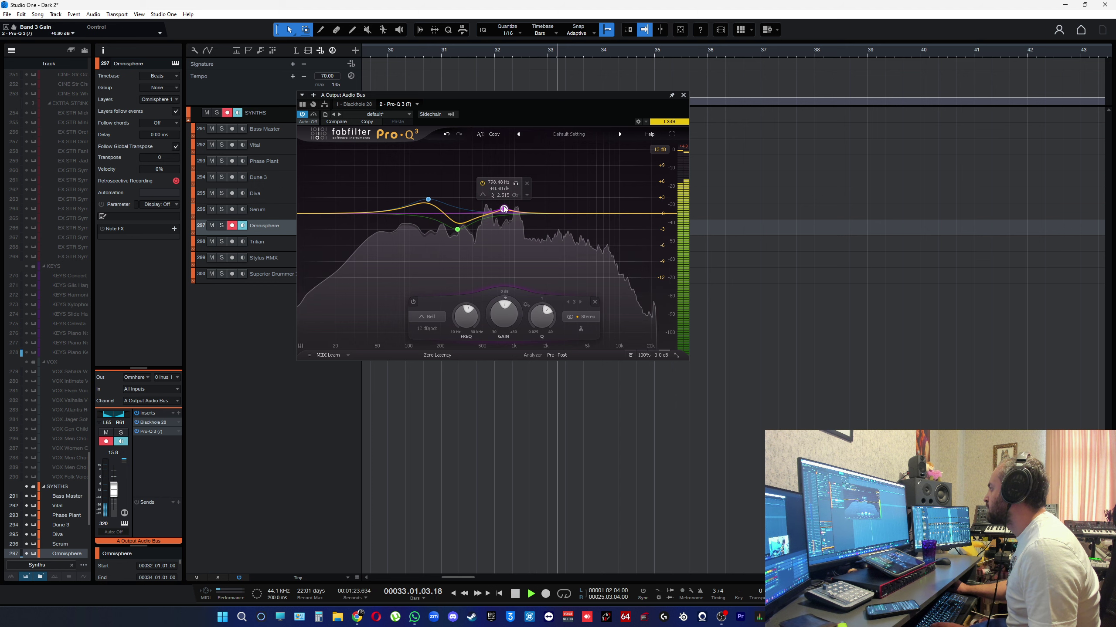
Step: Try the third EQ band on Mid, then place it on Side and move it to about 890 Hz at +1.06 dB
right_click(504, 208)
mouse_move(519, 246)
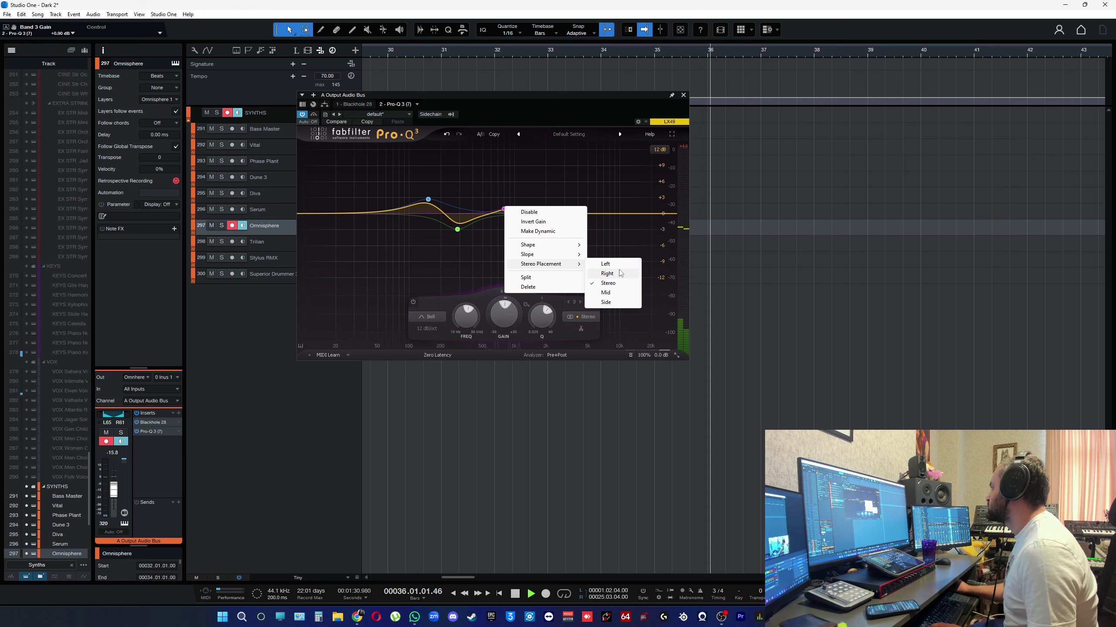
click(610, 297)
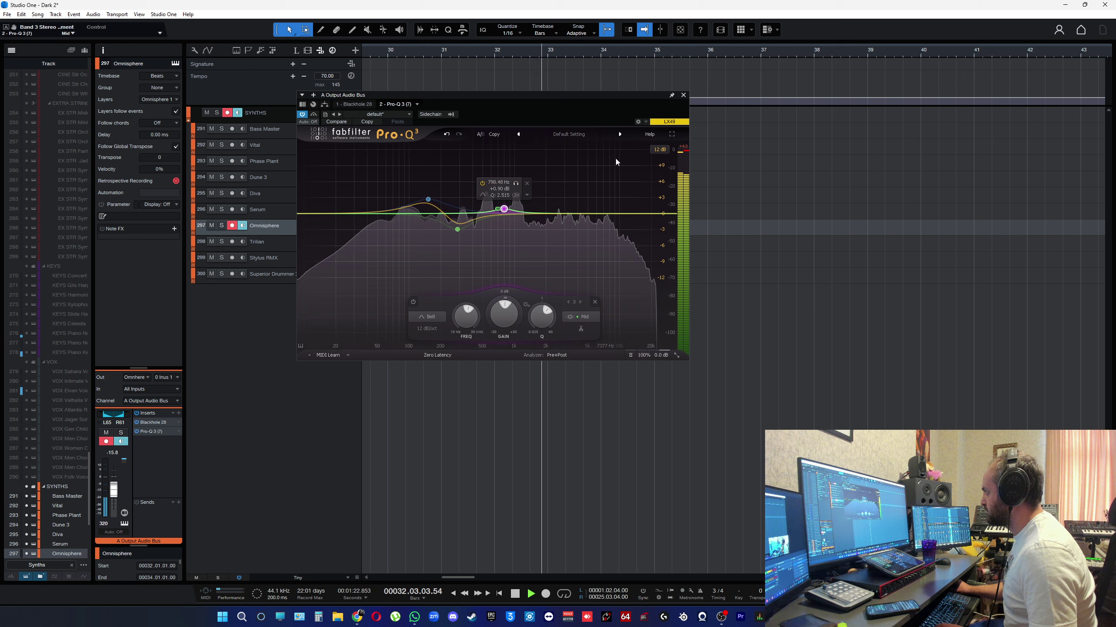
right_click(504, 209)
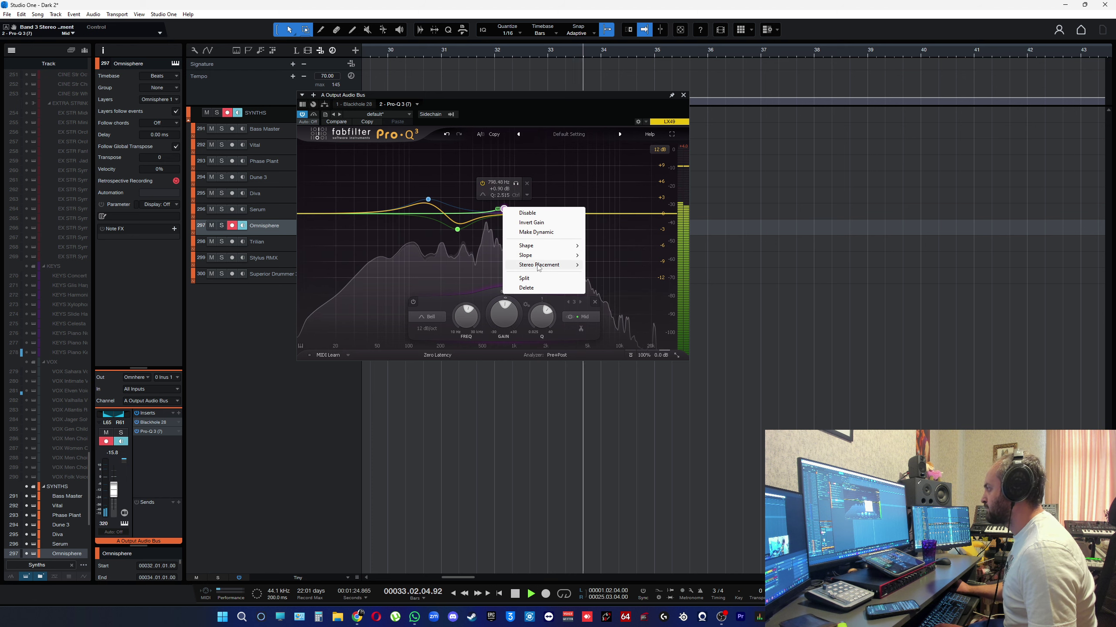
click(607, 303)
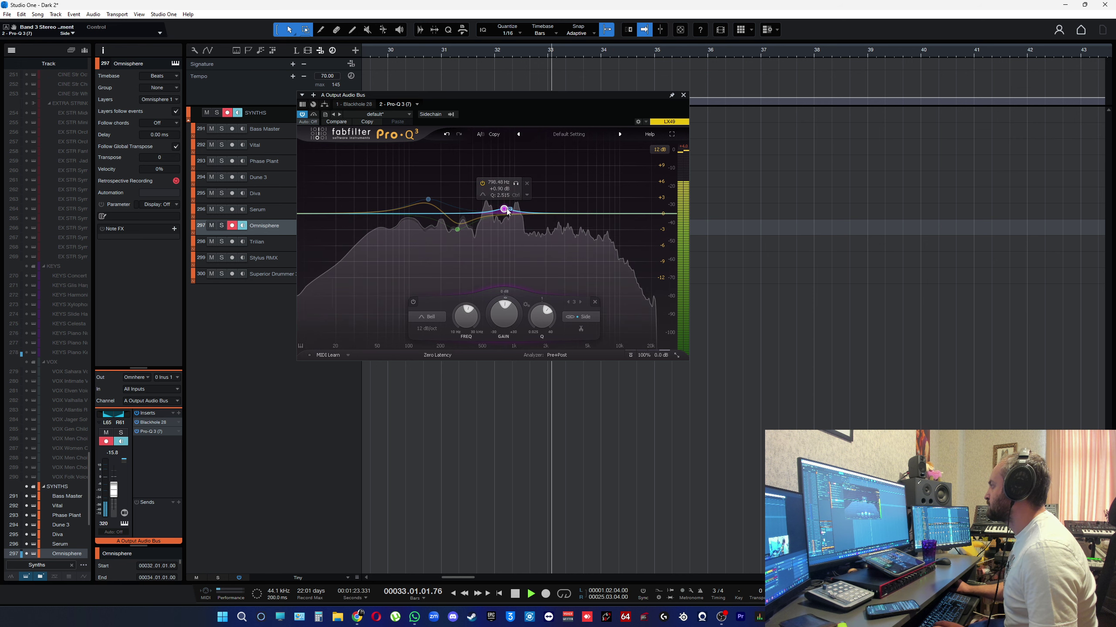
drag(503, 209, 511, 211)
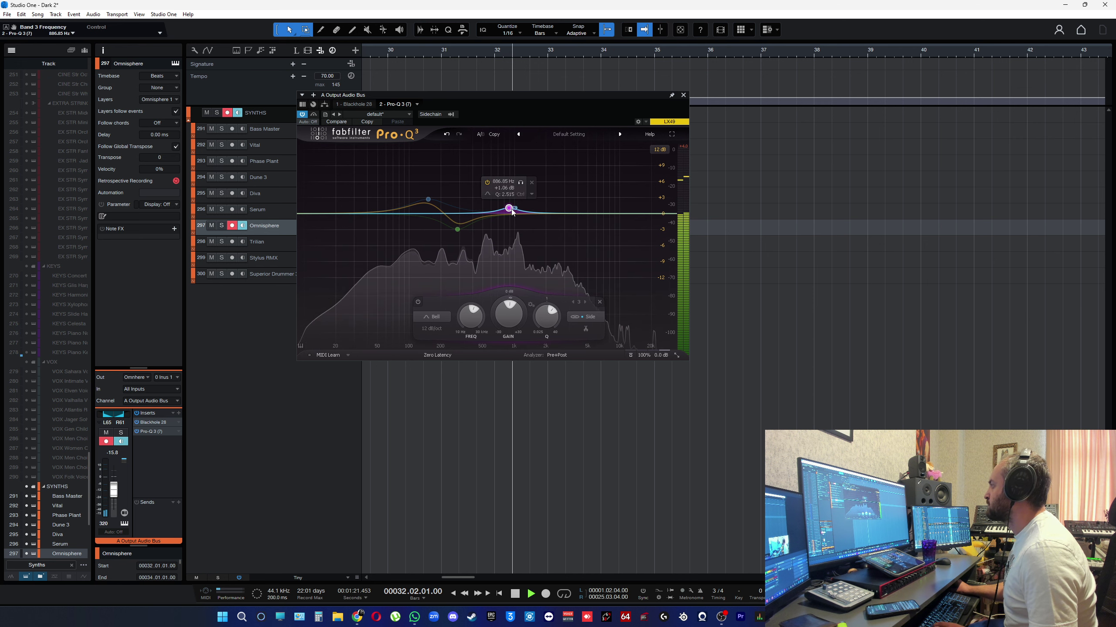
click(521, 265)
drag(525, 249, 474, 276)
key(space)
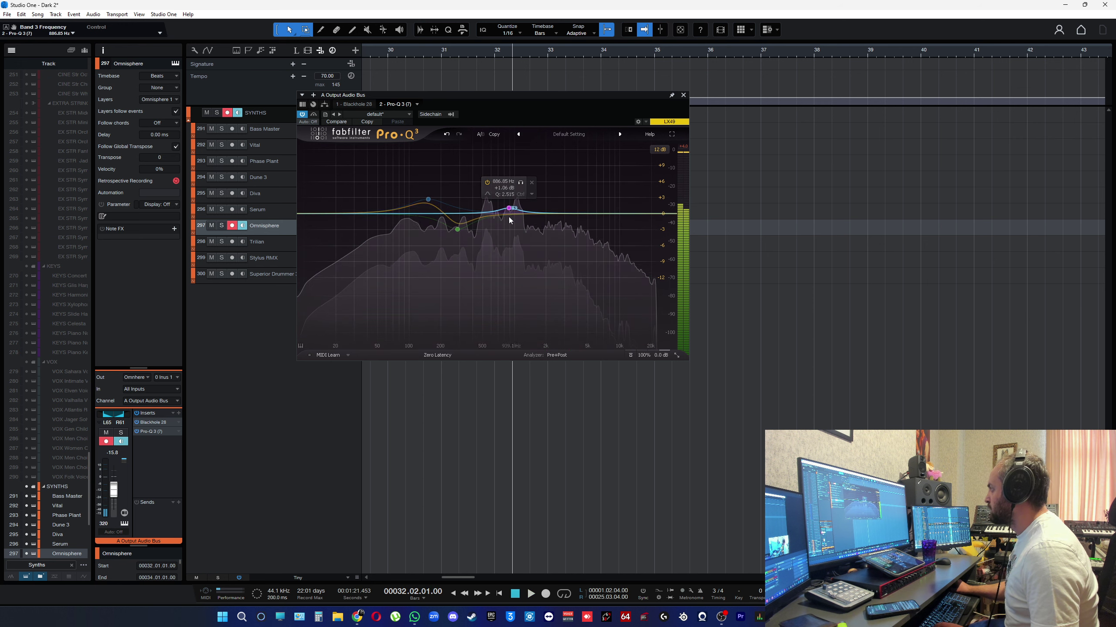
Step: Add a Side high shelf of about +4.24 dB and a fifth band at 1256.4 Hz, then close the equalizer
key(space)
double_click(625, 214)
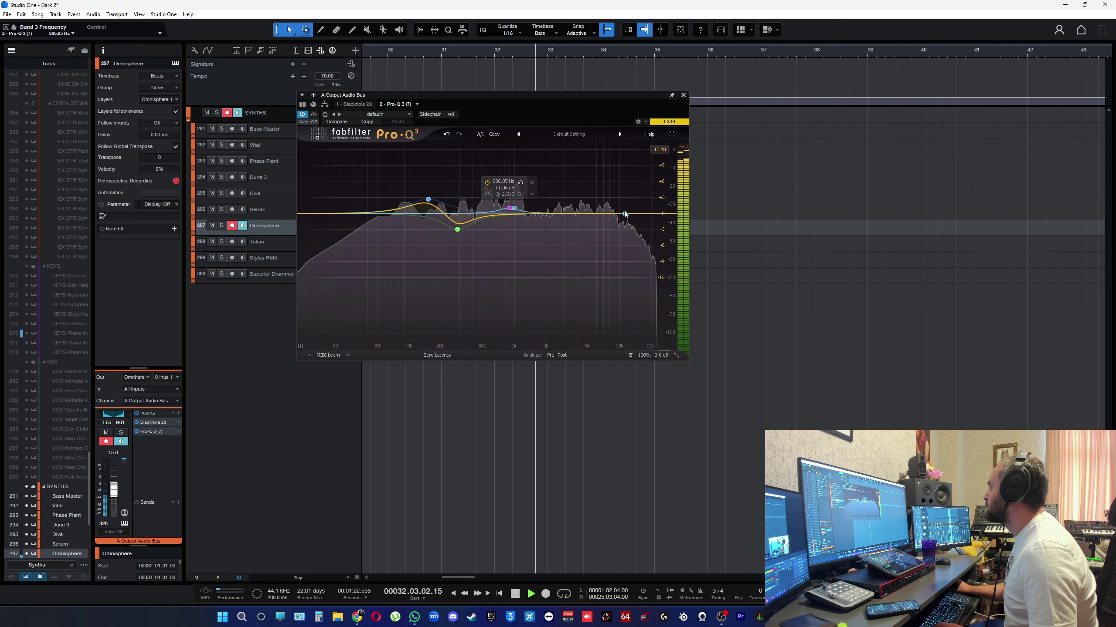
key(space)
drag(620, 215, 568, 202)
key(space)
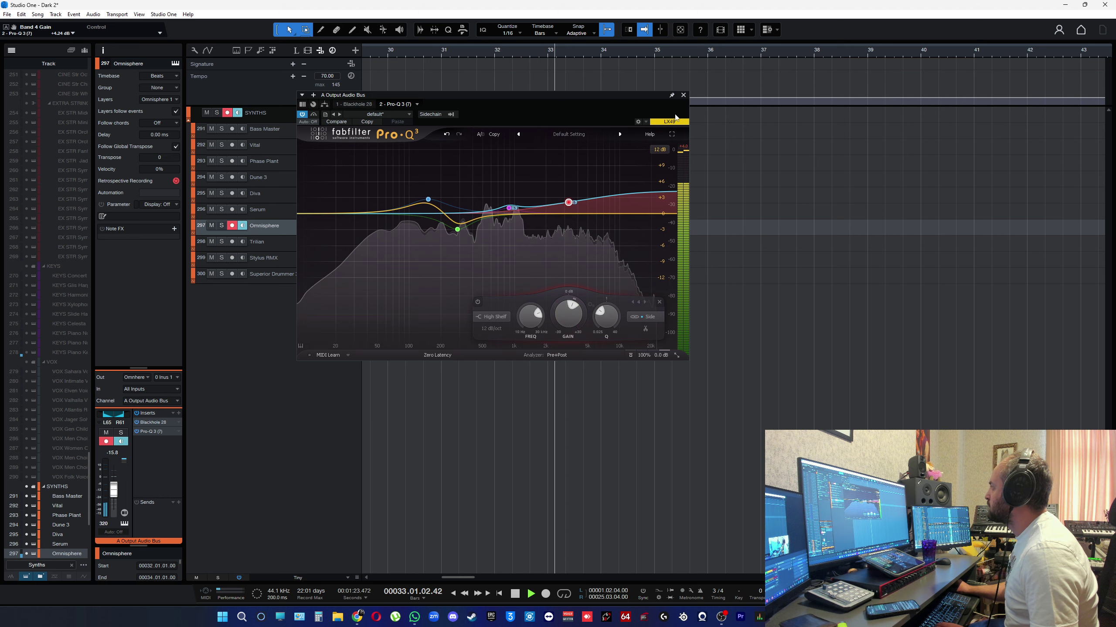
drag(348, 213, 524, 219)
key(space)
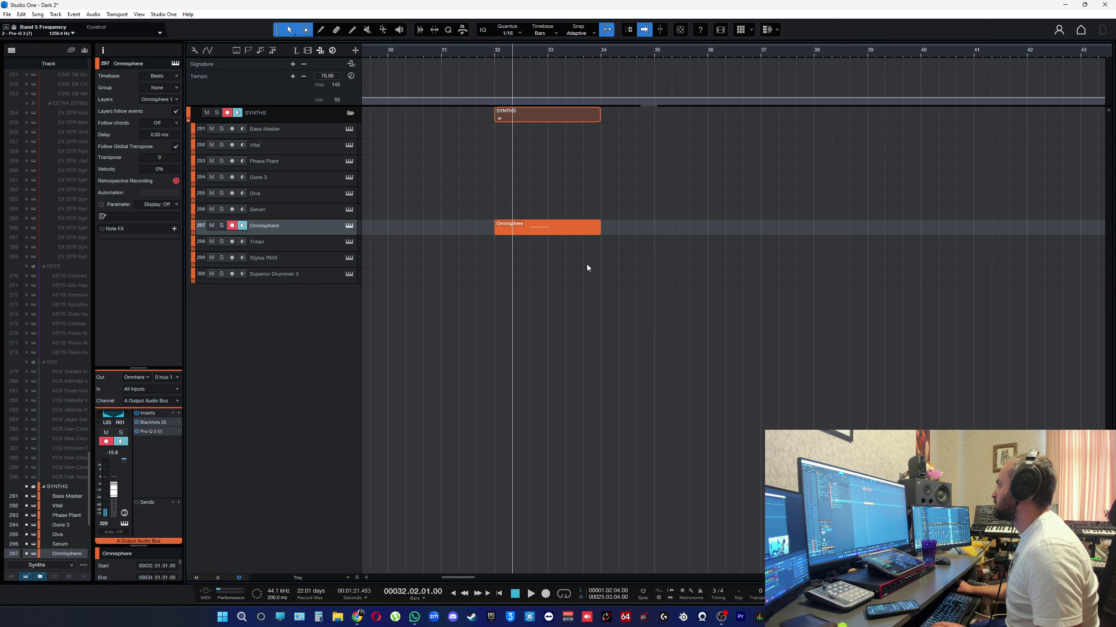
Step: Bounce the Omnisphere part in bars 32 to 34 to audio, then undo the bounce
right_click(563, 230)
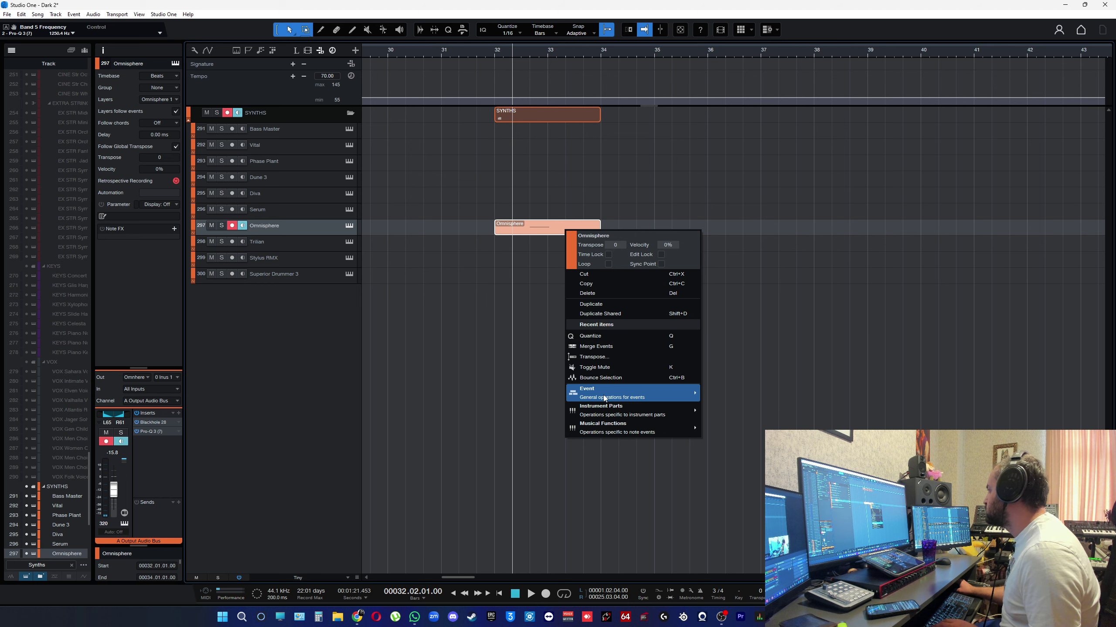
click(526, 402)
key(ctrl+b)
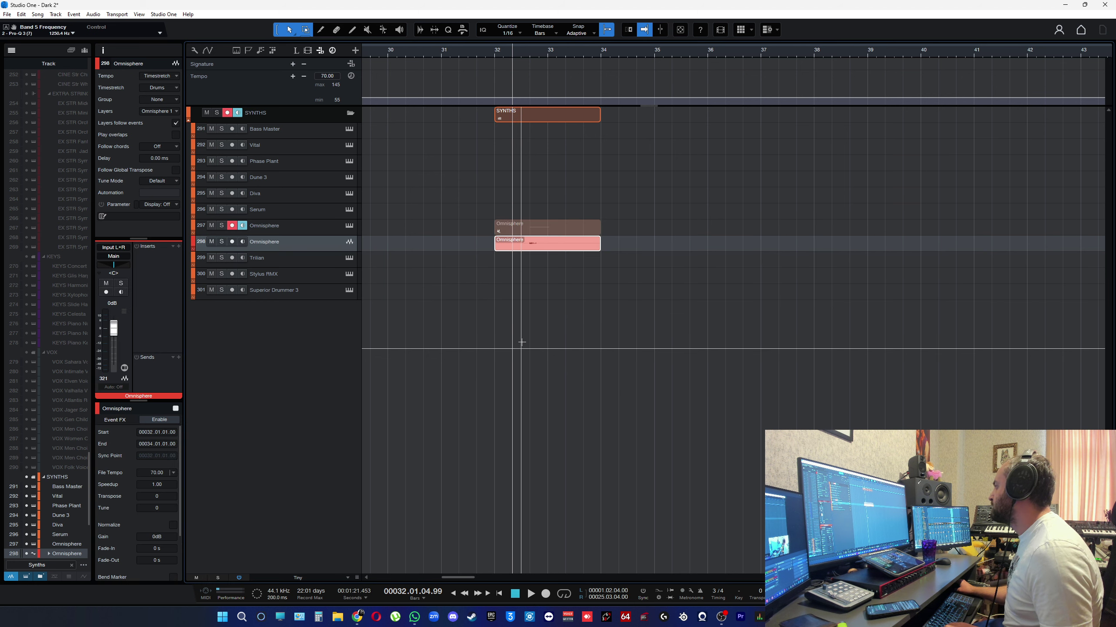
key(ctrl+z)
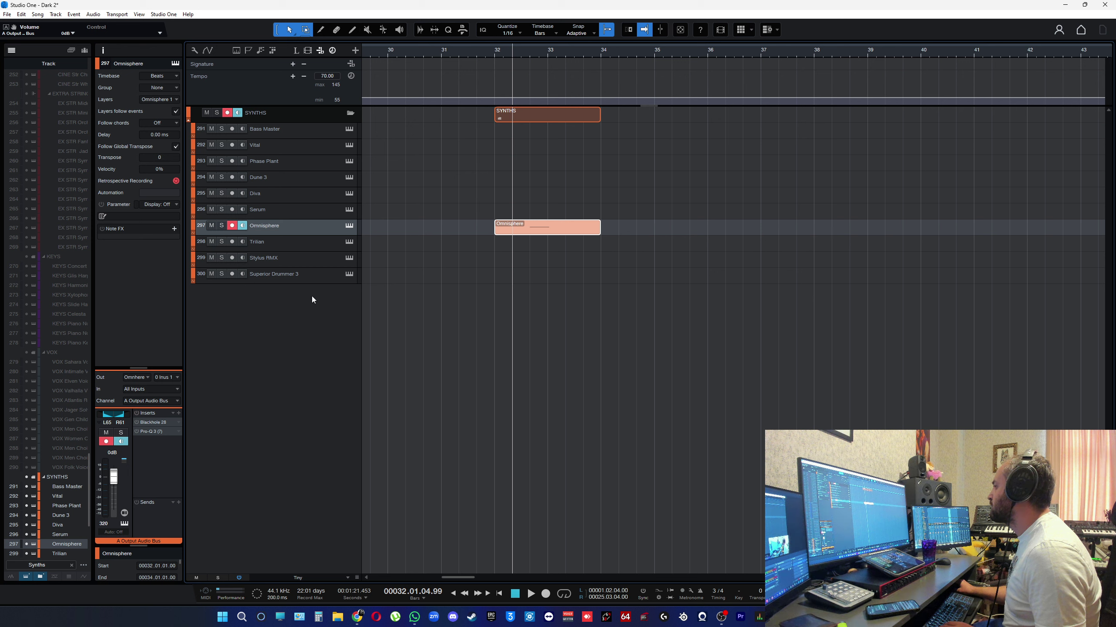
Step: Reset the Omnisphere channel to 0 dB and full left and right pan, then bounce the part again and undo that bounce
alt+click(118, 420)
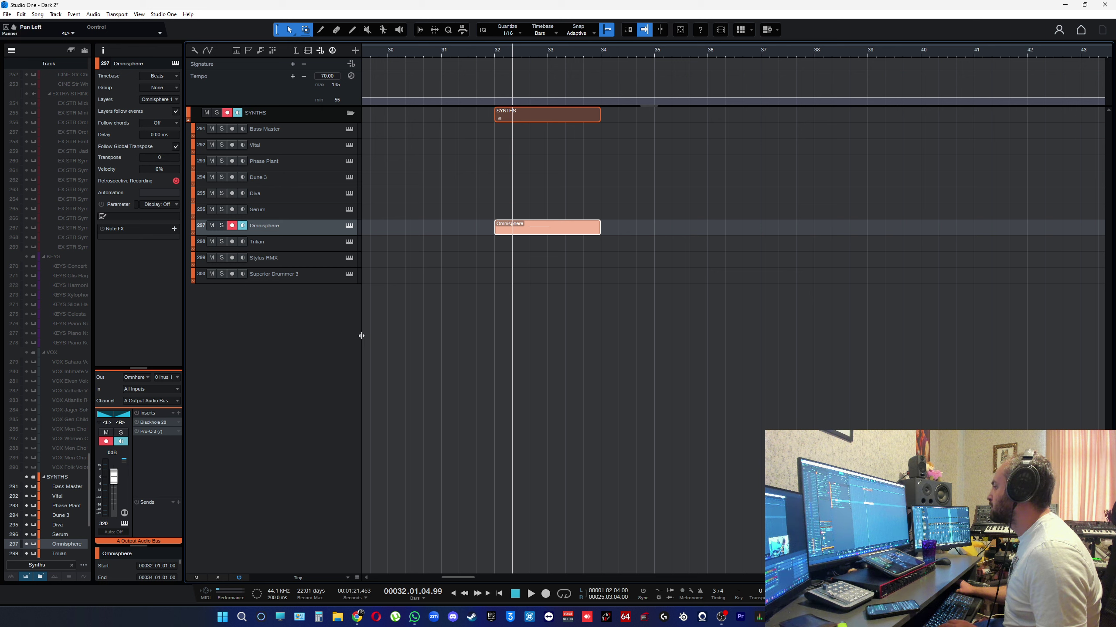
right_click(555, 222)
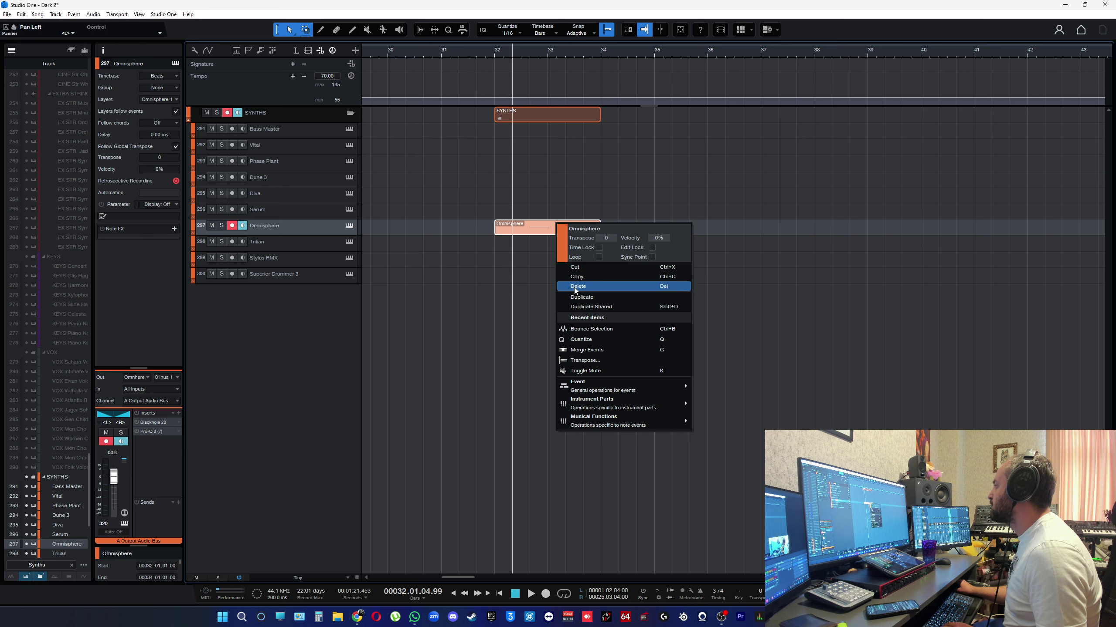
click(580, 331)
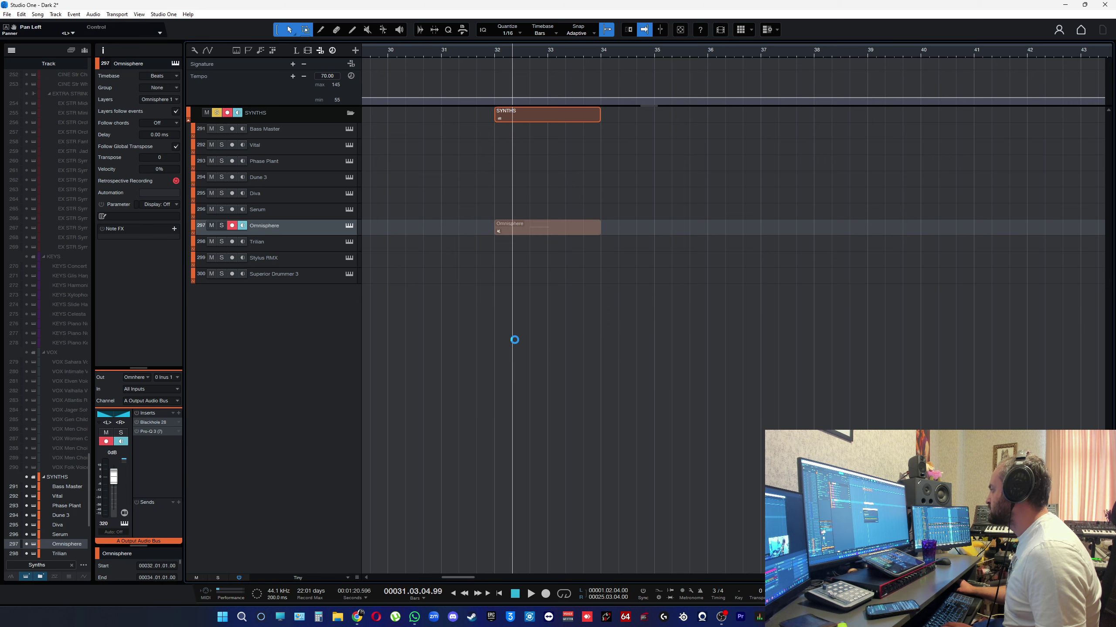
key(ctrl+z)
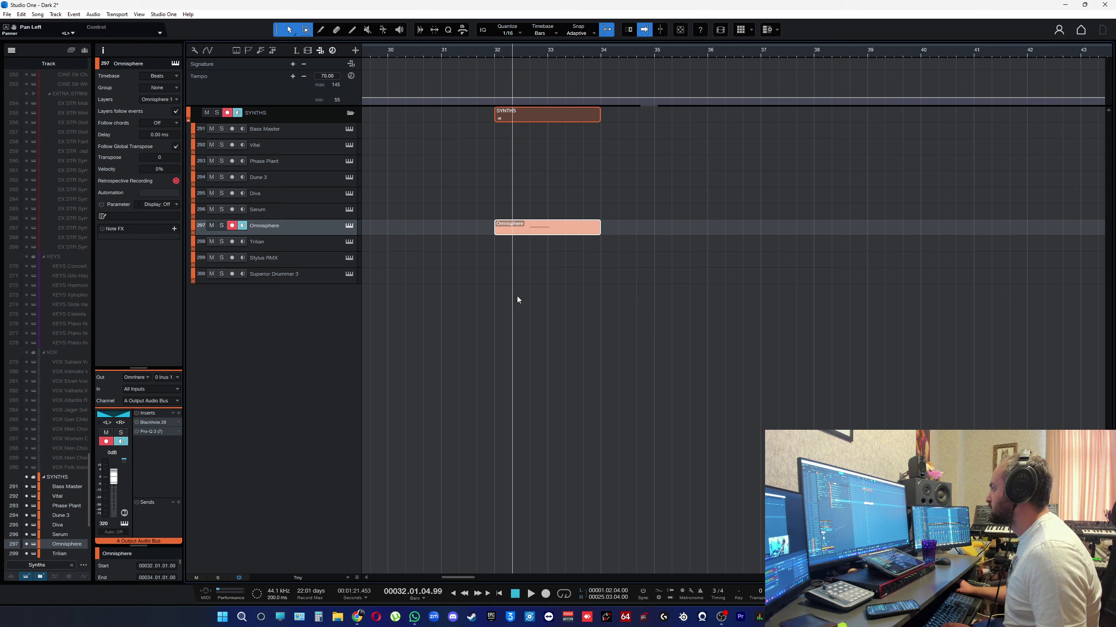
Step: Lower the velocity of the single note in the Omnisphere part slightly and close the note editor
double_click(535, 234)
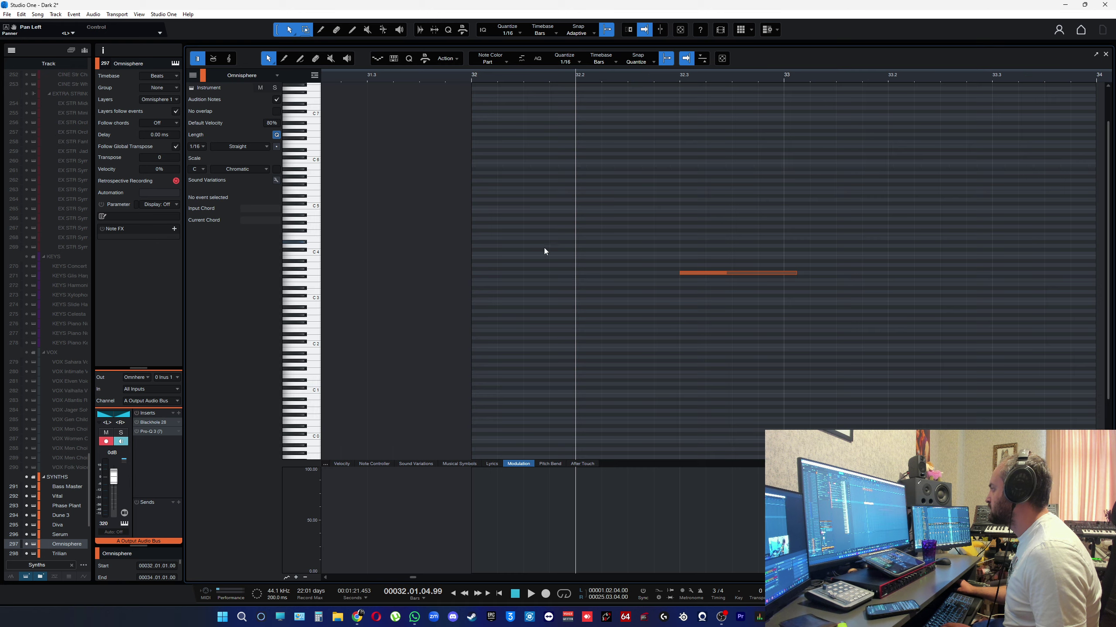
click(339, 464)
drag(680, 545, 681, 549)
click(1105, 54)
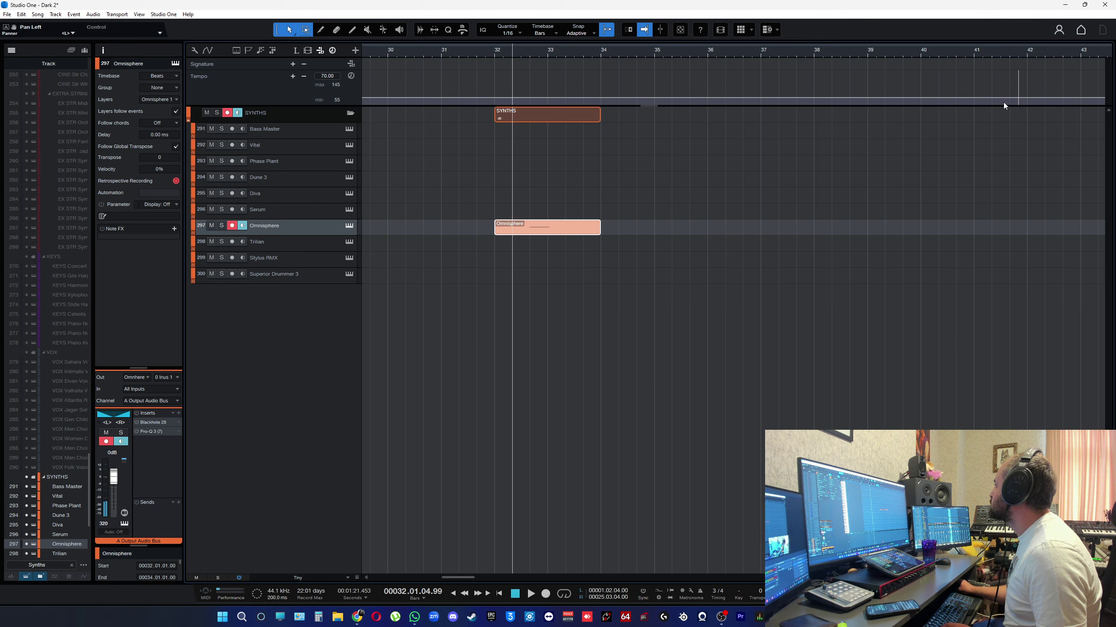
right_click(524, 231)
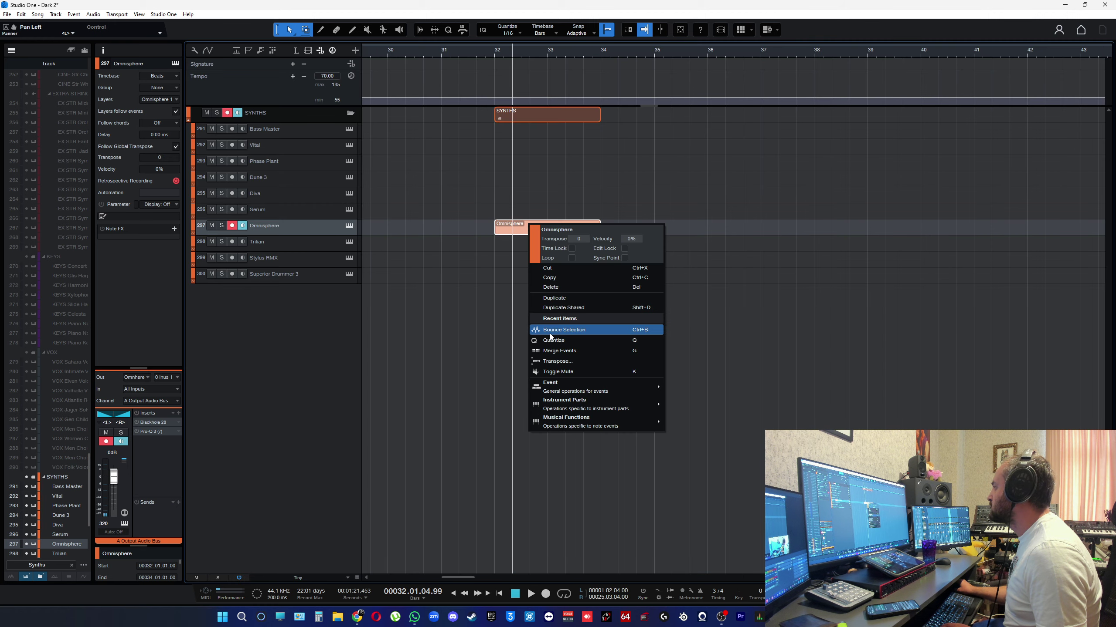
key(Escape)
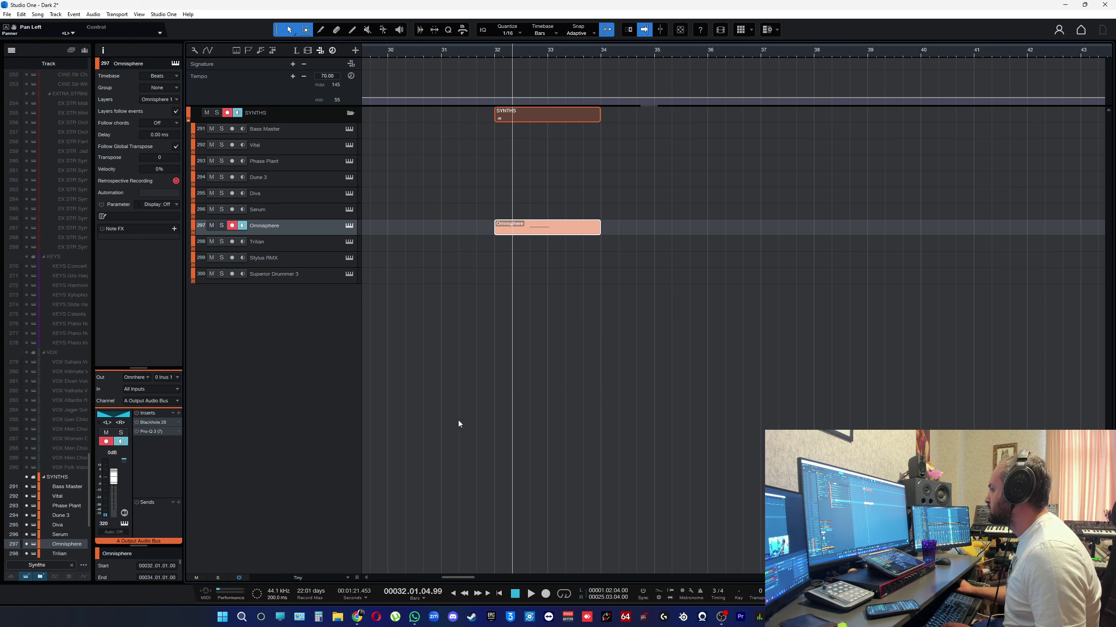
Step: Bounce the Omnisphere part in bars 32 to 34 to an audio track and delete the original instrument part
key(ctrl+alt+b)
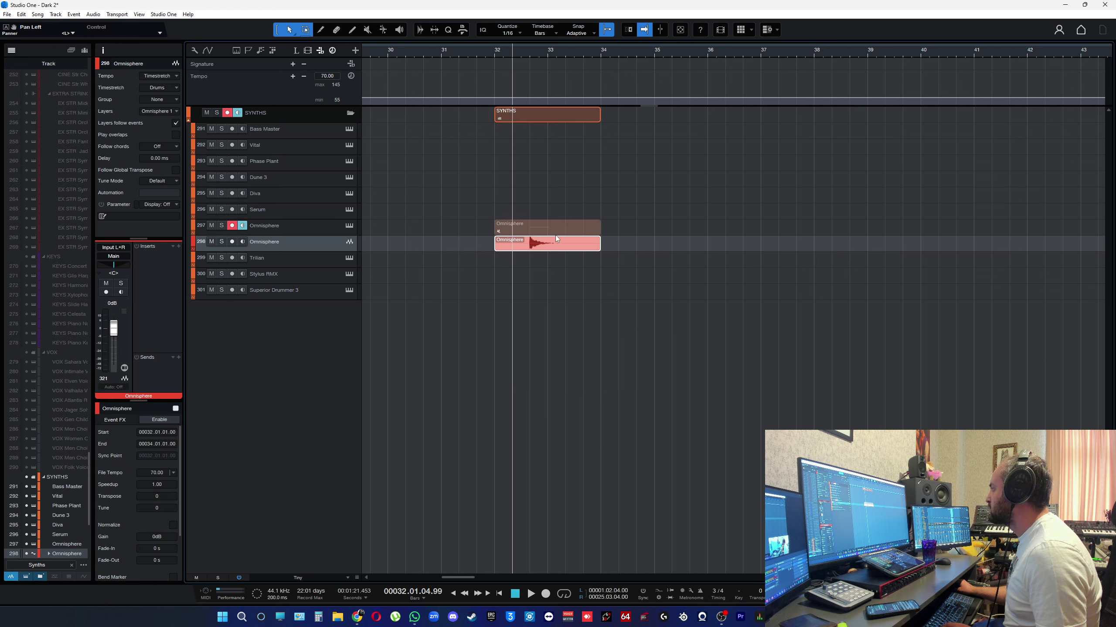
key(ctrl+z)
right_click(541, 230)
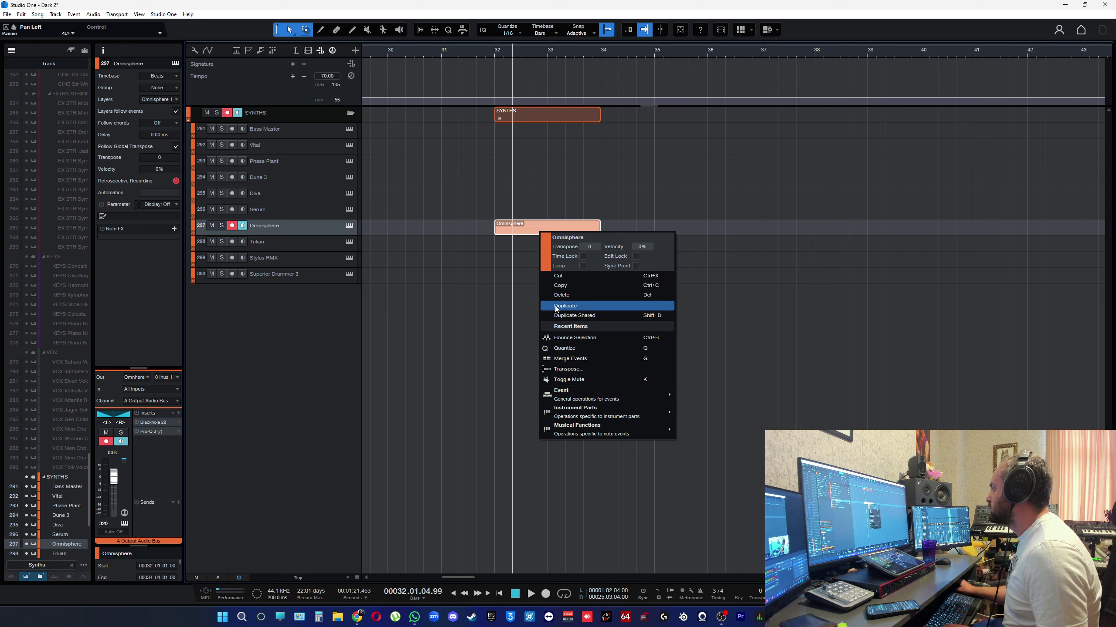
click(566, 338)
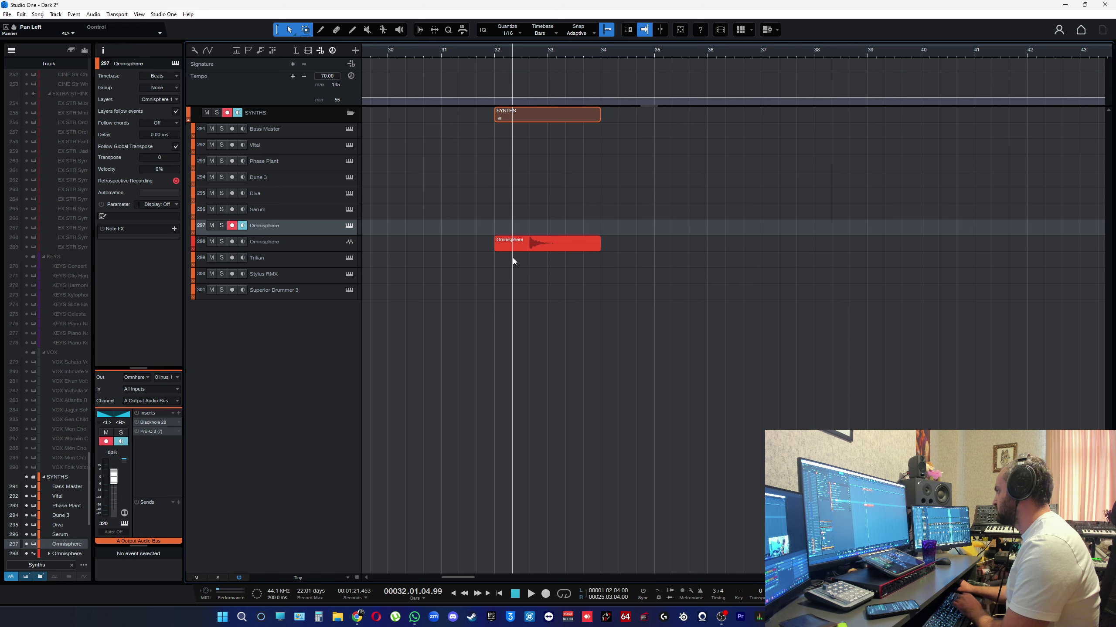
key(Delete)
Step: Lower the bounced Omnisphere audio track's volume to about -28.2 dB
click(298, 242)
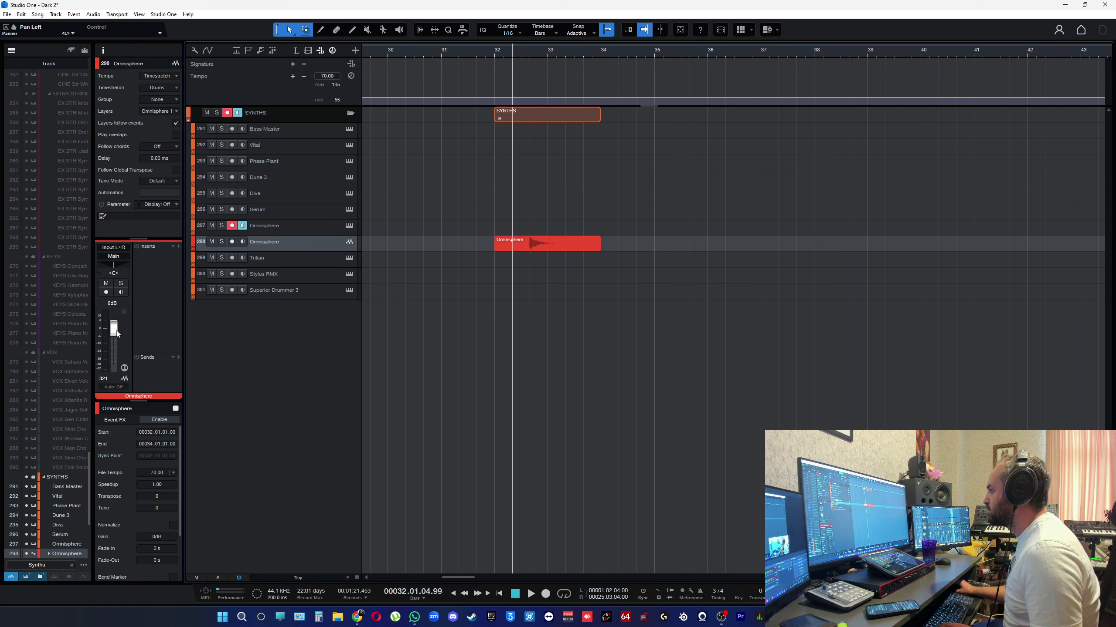
drag(114, 328, 115, 340)
click(545, 249)
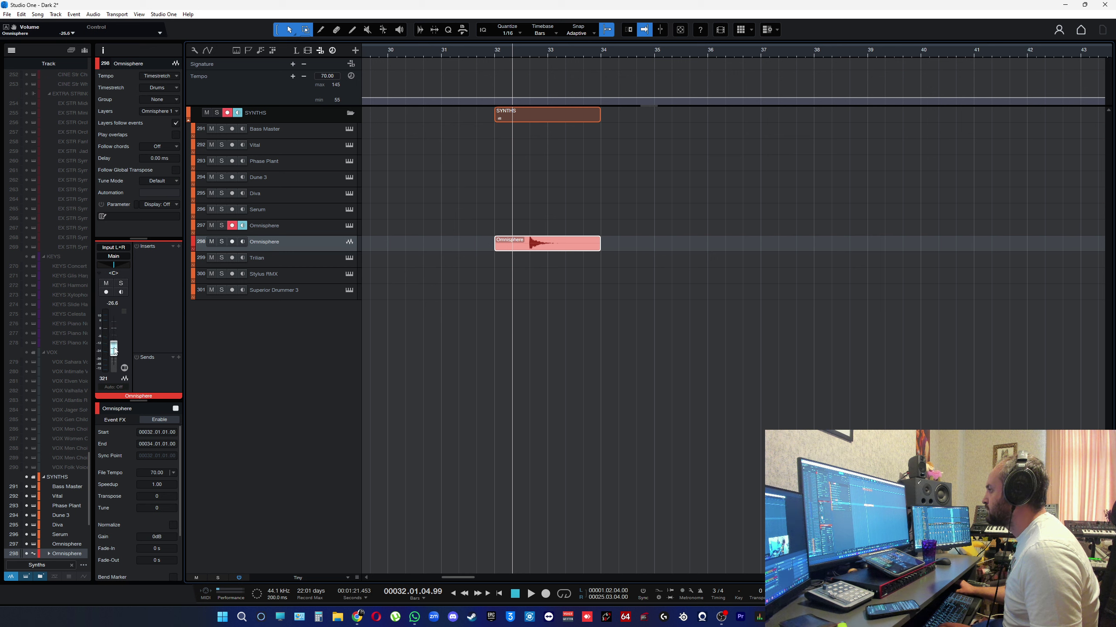
Step: Copy the Blackhole and Pro-Q 3 inserts from the Omnisphere instrument channel to the bounced audio track
click(296, 228)
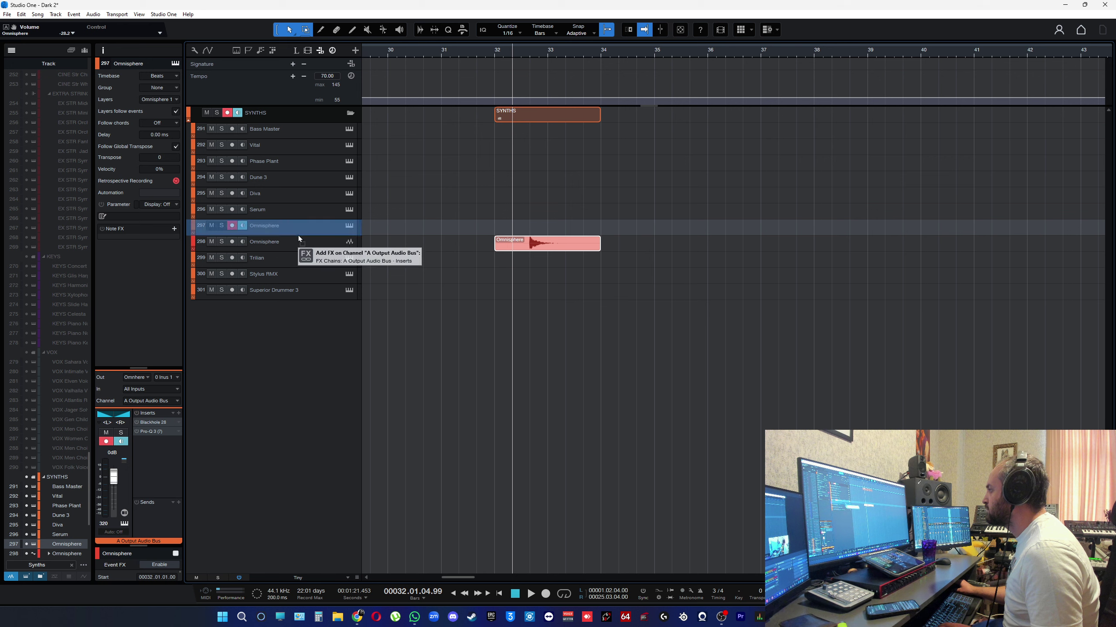
click(152, 423)
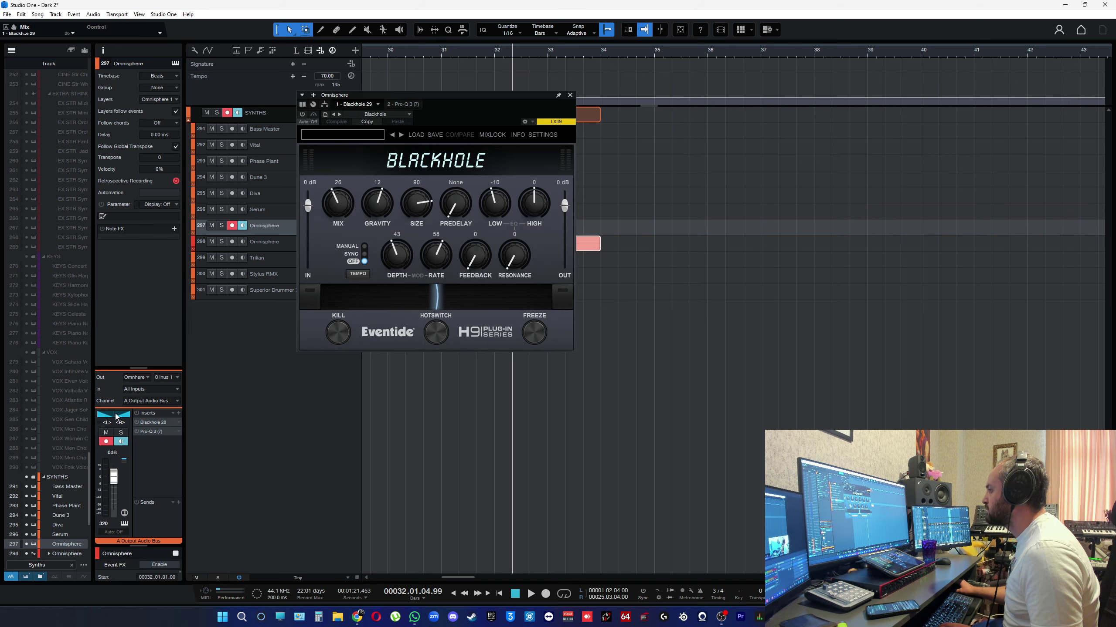
click(569, 95)
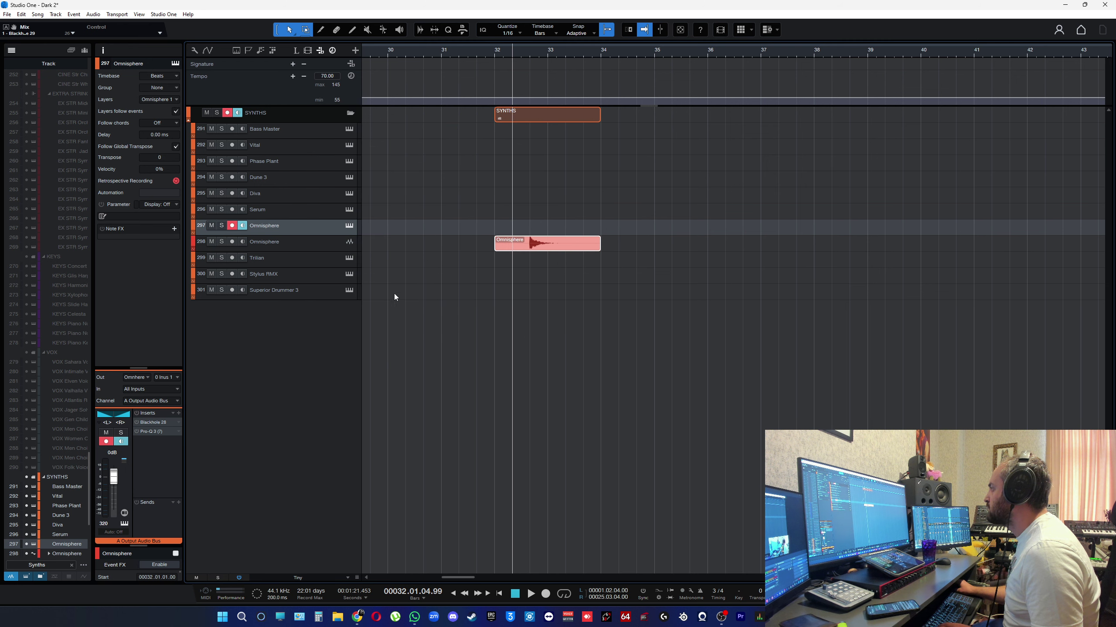
click(303, 242)
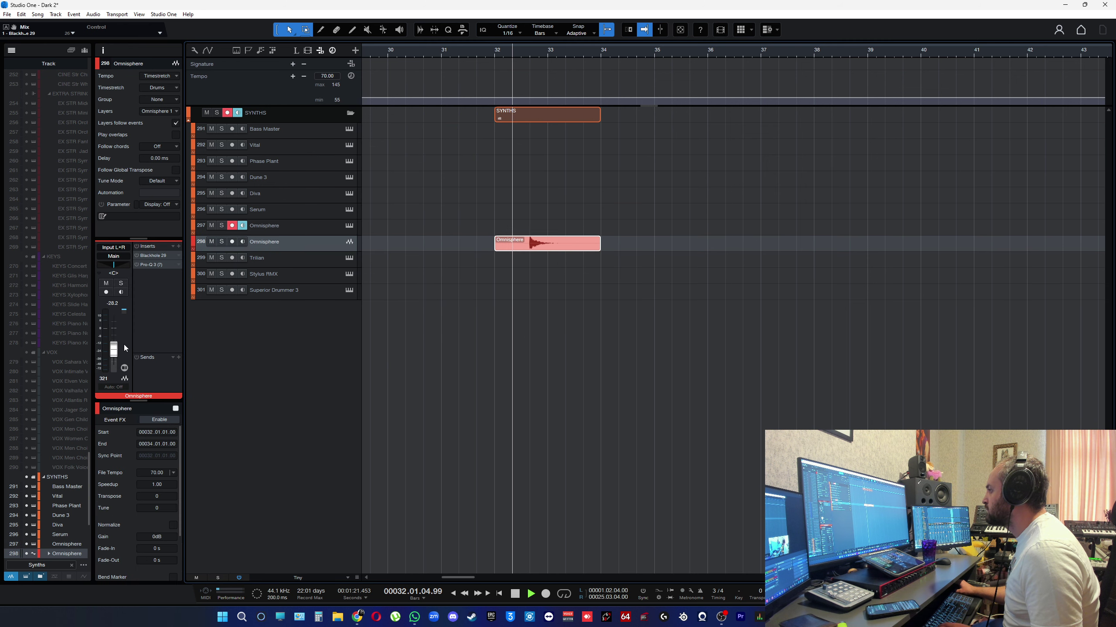
Step: Raise the bounced Omnisphere audio track's volume to -17.2 dB during playback
scroll(114, 351, up, 3)
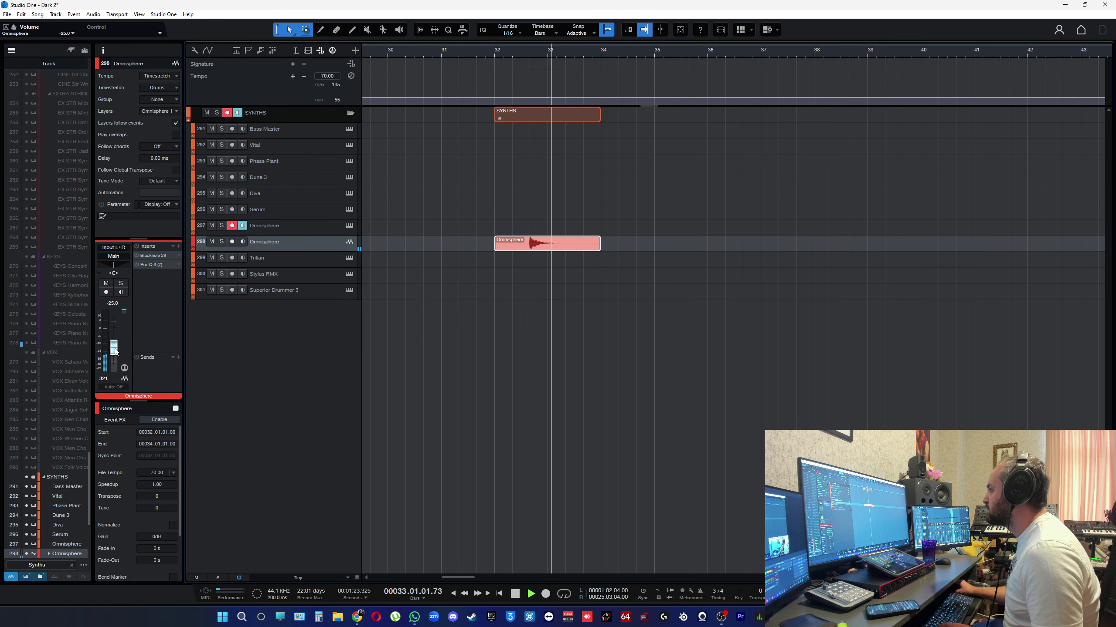
scroll(116, 352, up, 4)
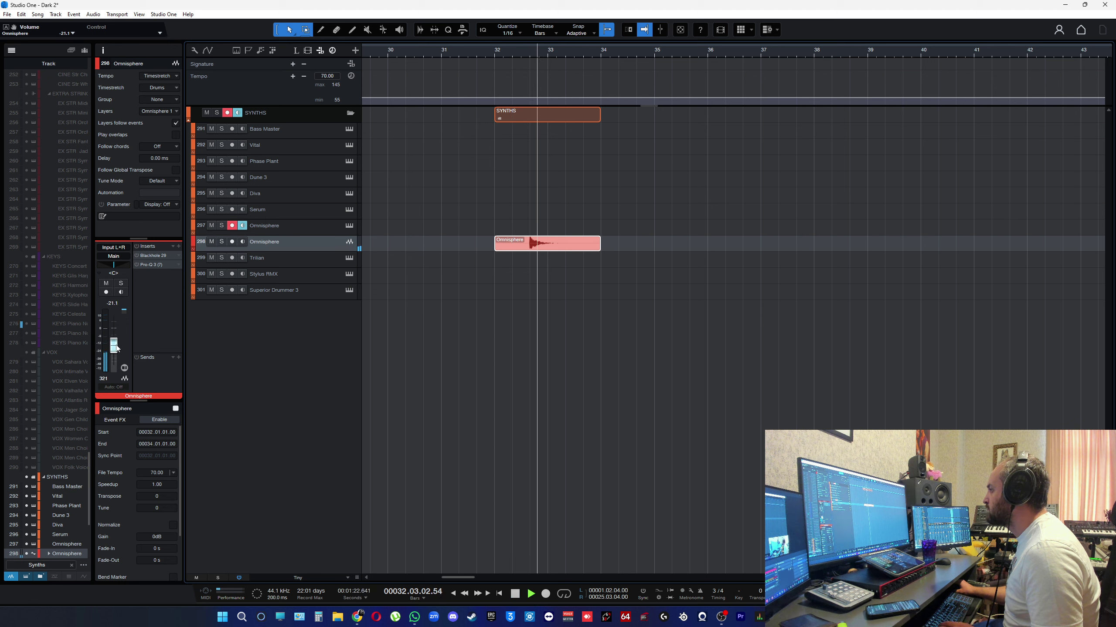
scroll(116, 348, up, 4)
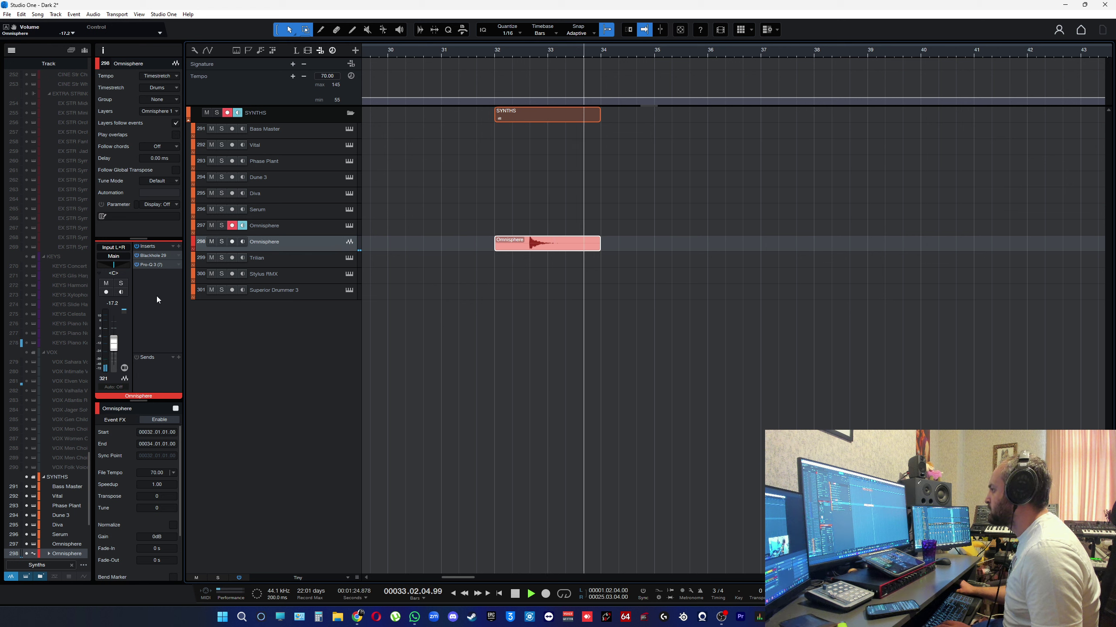
Step: Switch the bounced audio track to Dual pan mode, set it to L67 and R73, and play the passage
right_click(122, 273)
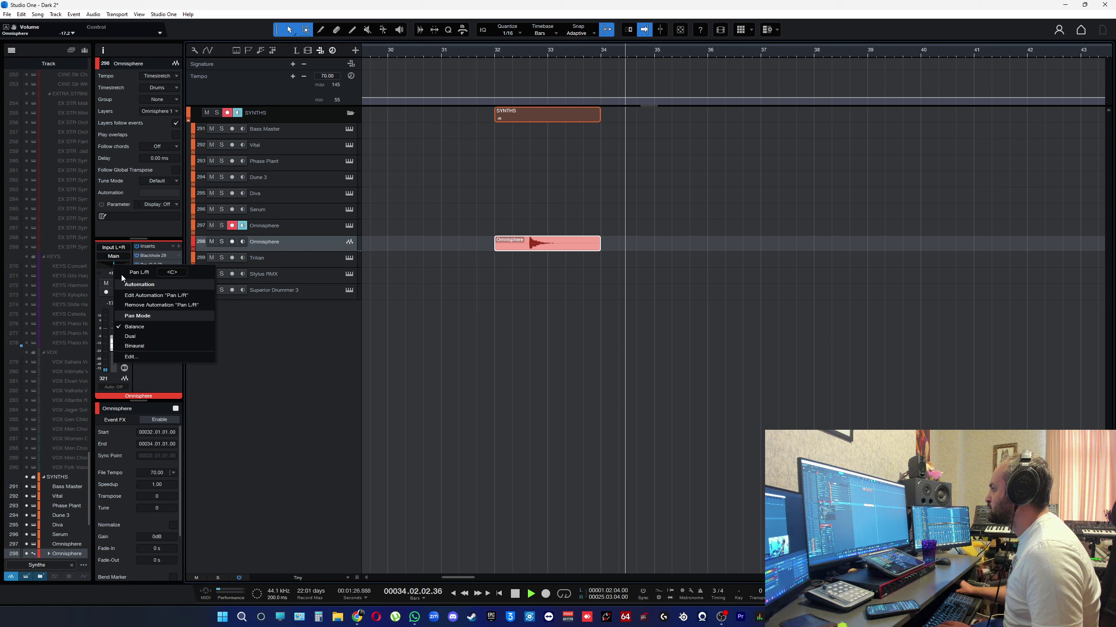
click(139, 336)
mouse_move(115, 266)
mouse_down()
mouse_move(126, 269)
mouse_move(108, 271)
mouse_up()
key(space)
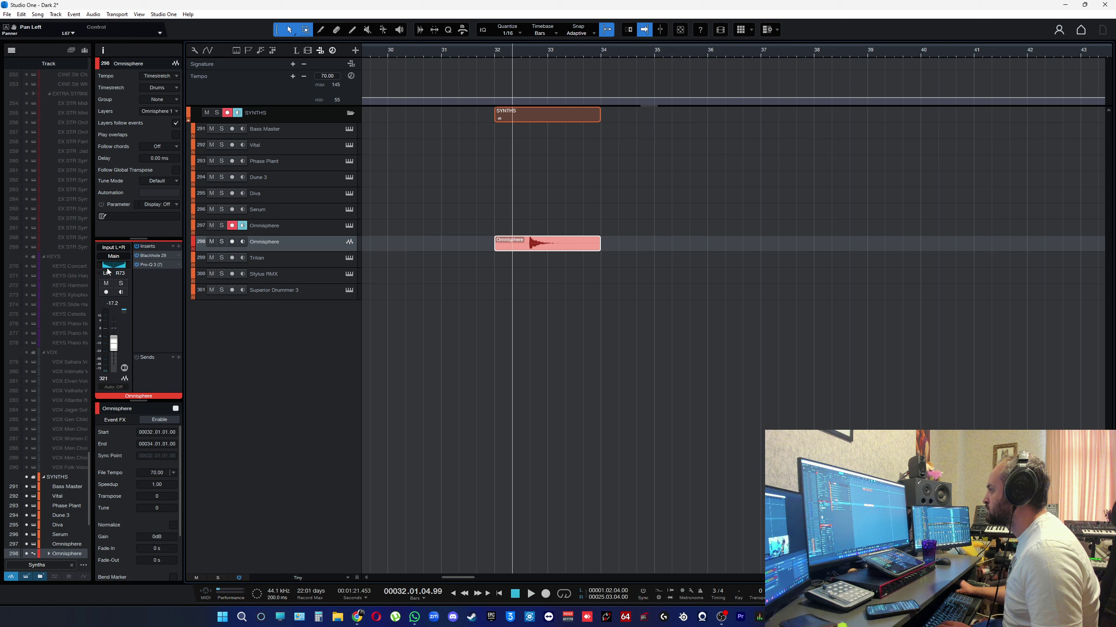
key(space)
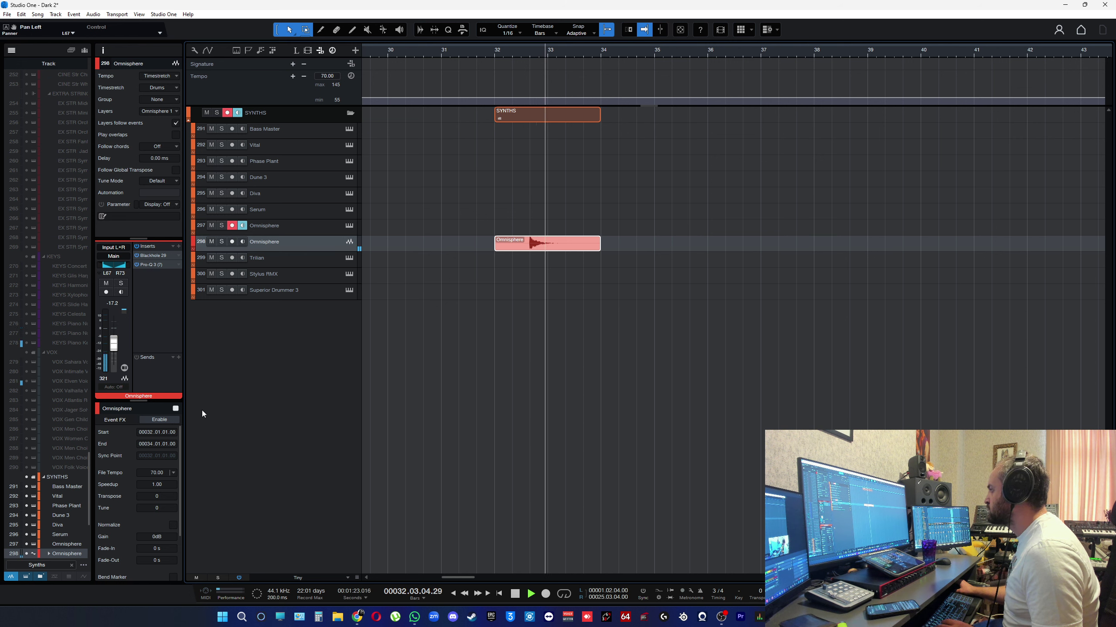
Step: Deselect the bounced audio event and reduce the track heights in the arrangement
click(448, 373)
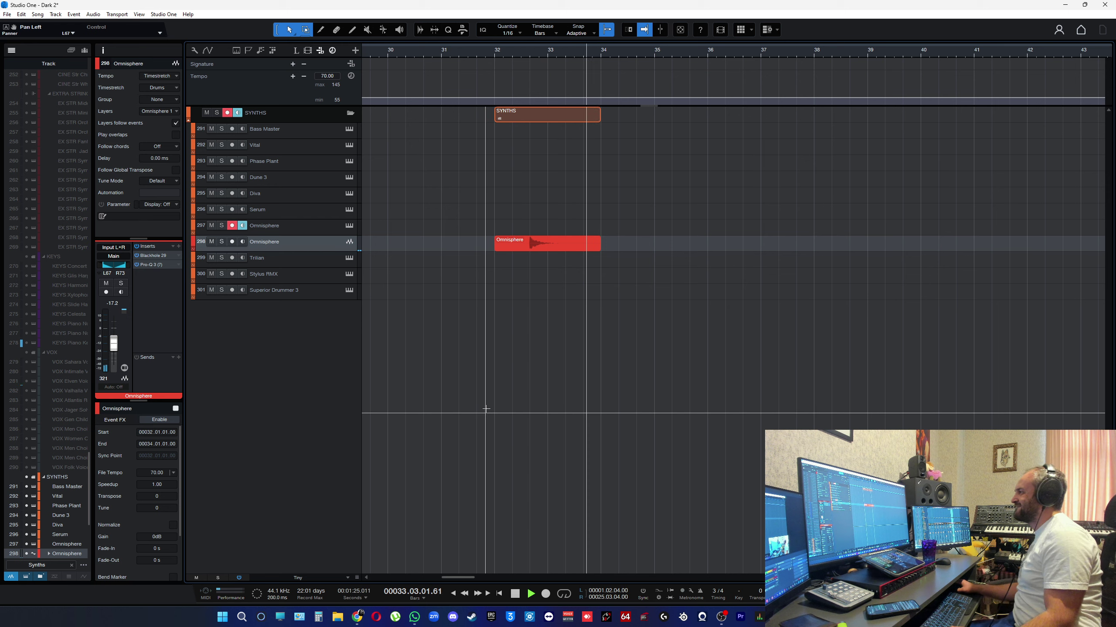
key(shift+w)
key(shift+e)
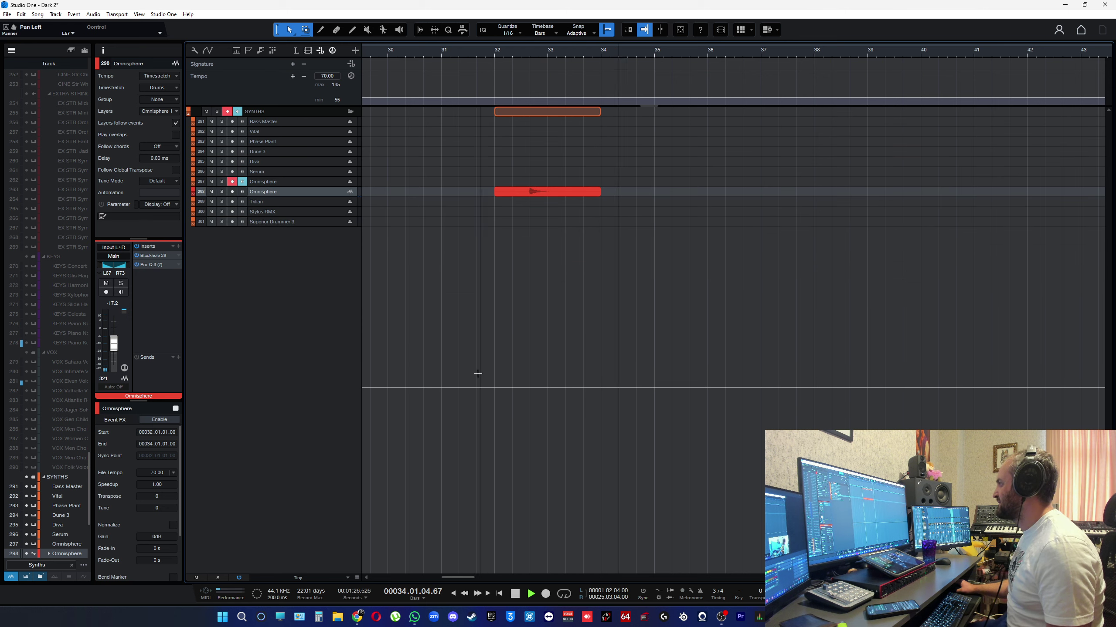
Step: Open the Omnisphere instrument and audition Circus Nightmare, then Brainball and Bending Hook from the Hits and Bits category
click(339, 184)
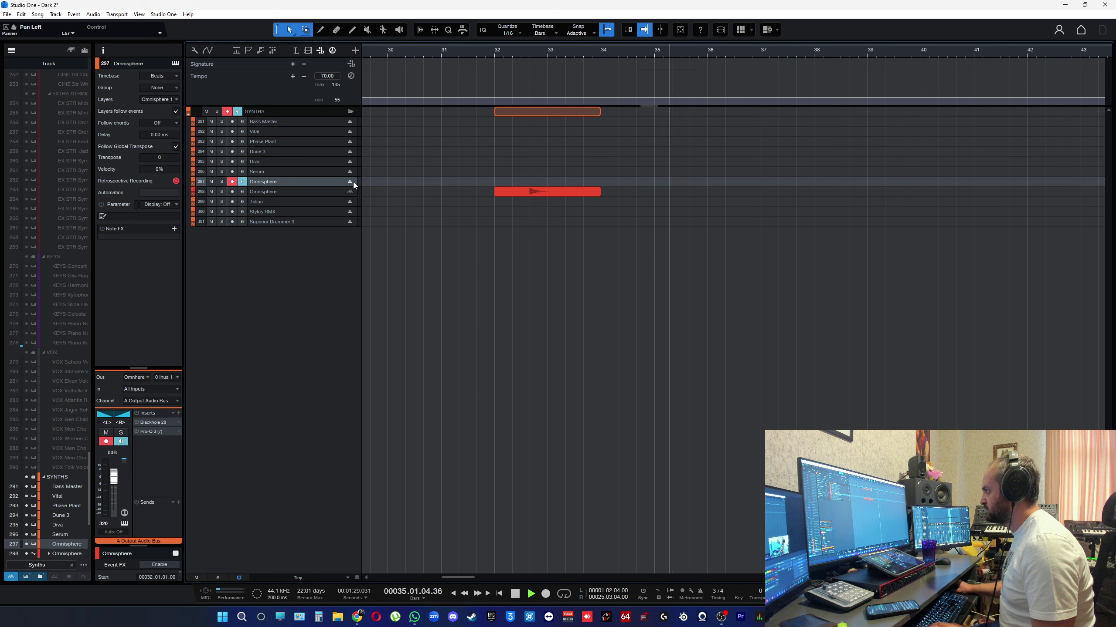
click(354, 182)
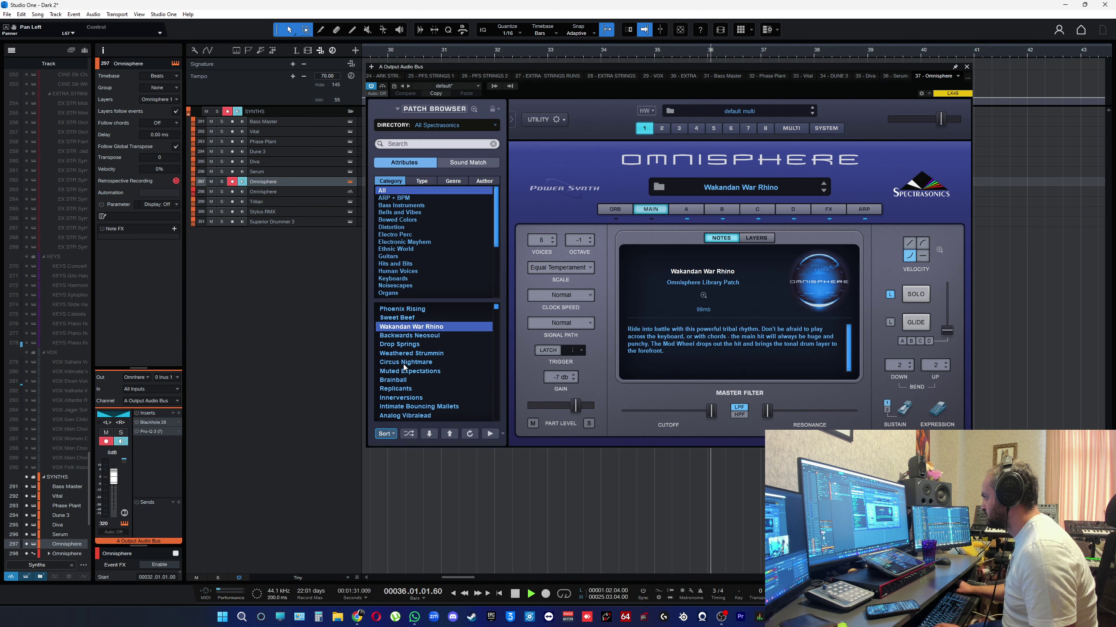
key(space)
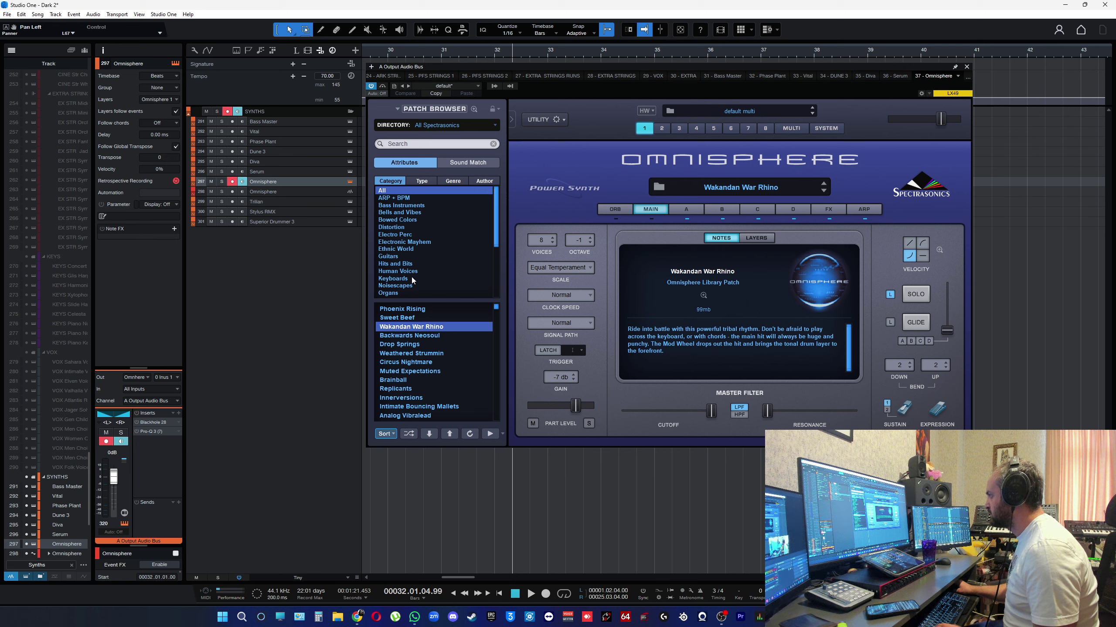
click(415, 363)
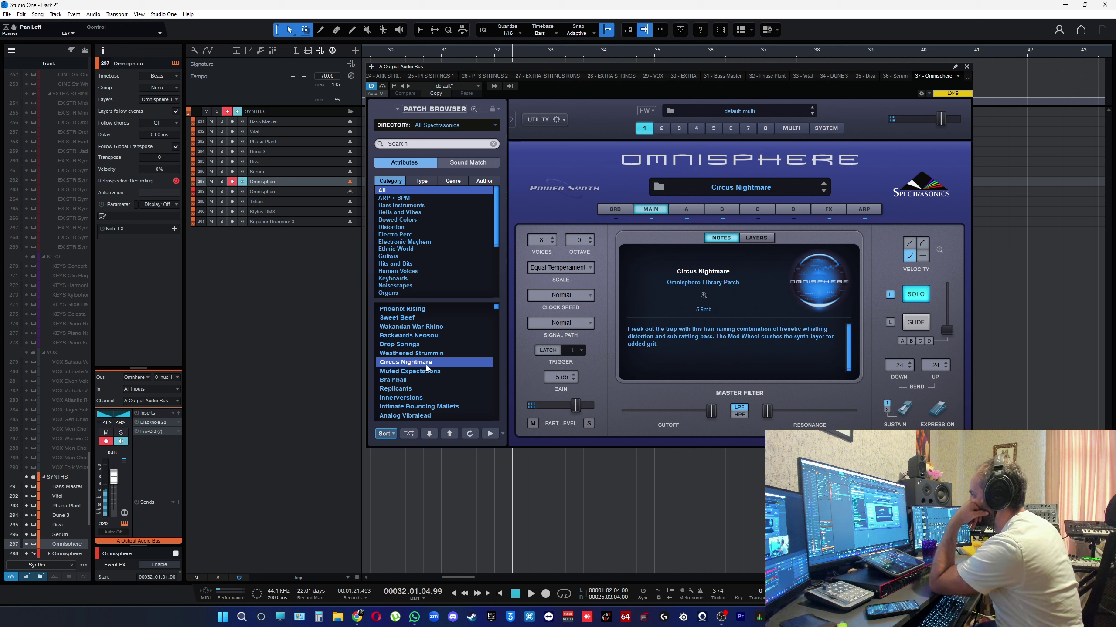
click(396, 264)
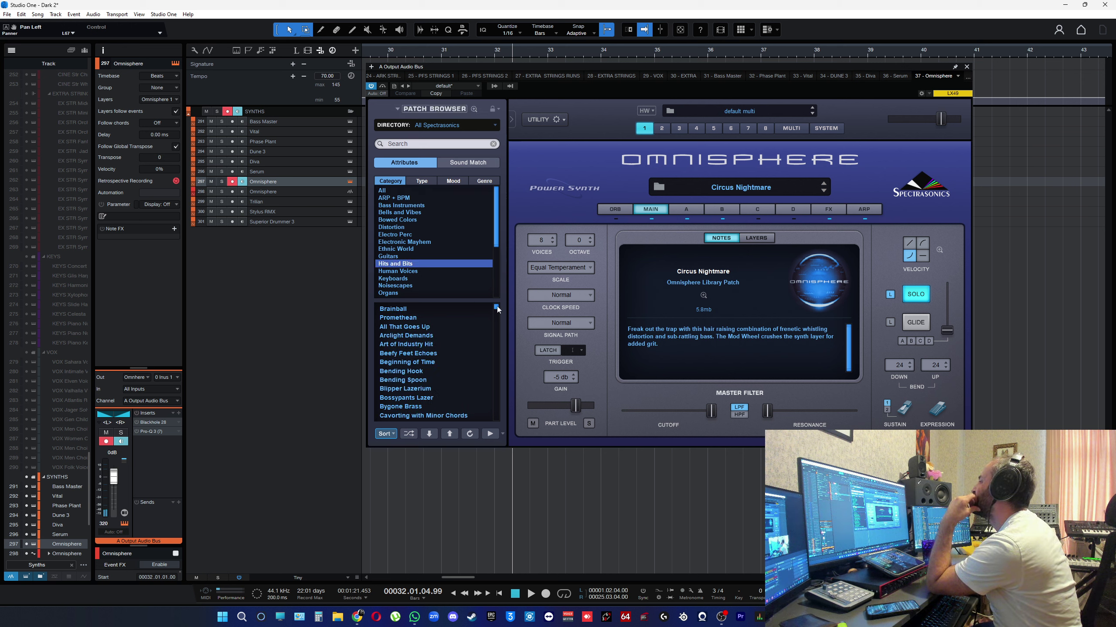
click(411, 310)
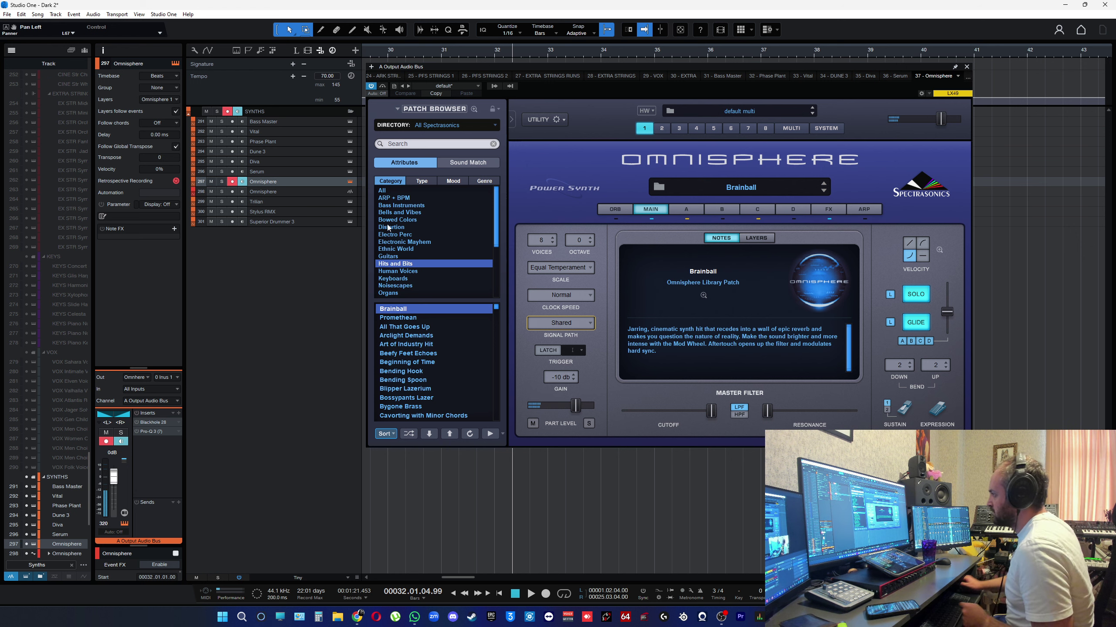
click(457, 373)
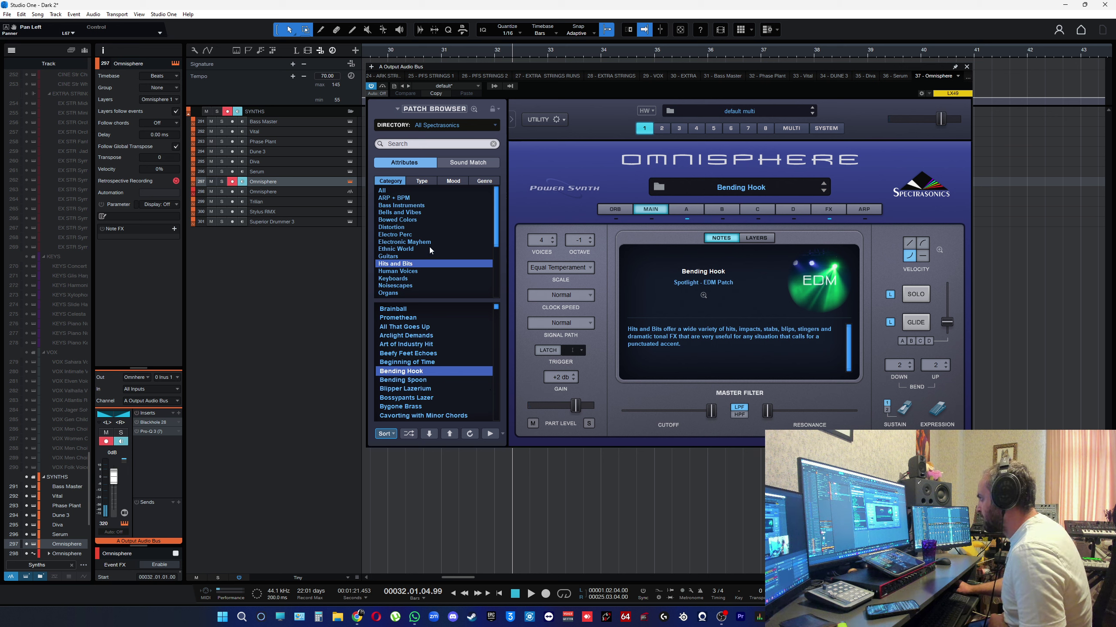
Step: Audition the Snare Me, Kick Me and Disco Zaps patches from the Electro Perc category
click(397, 235)
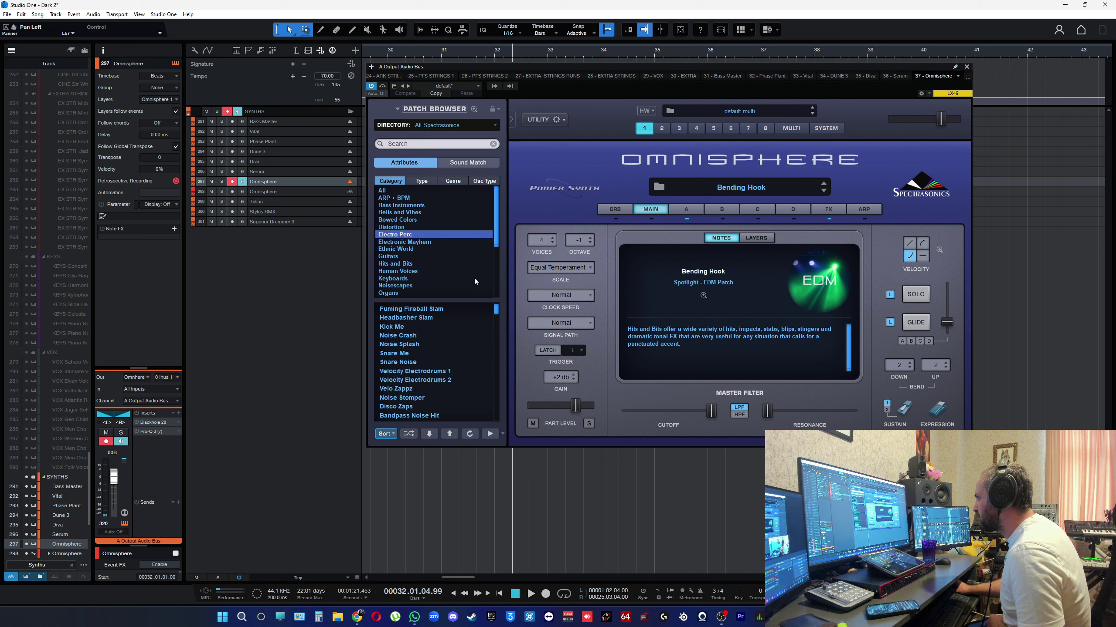
click(404, 354)
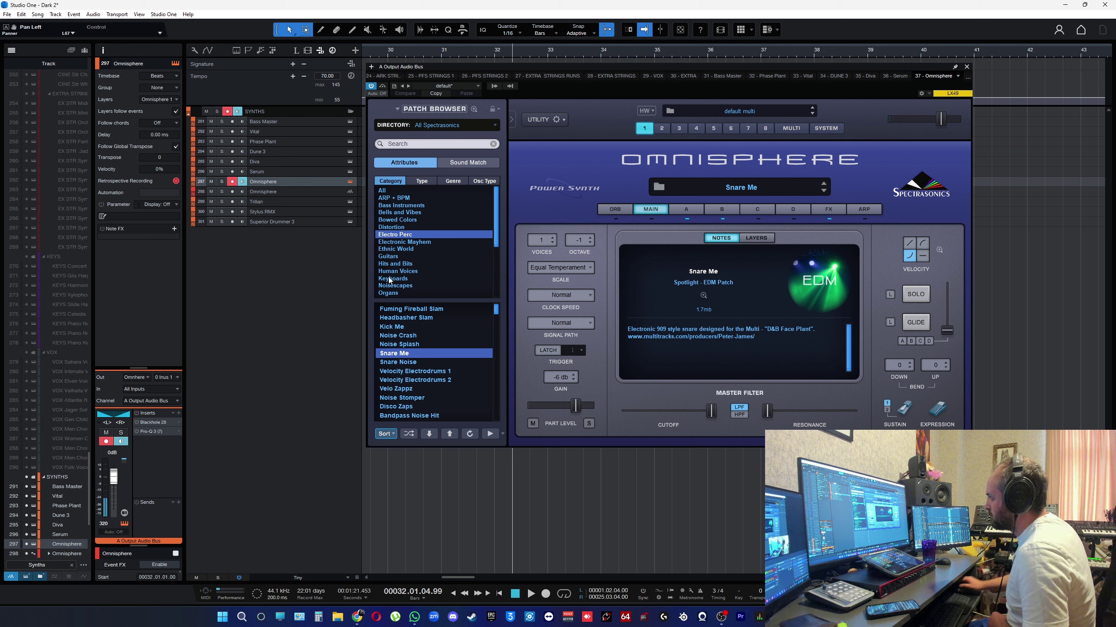
click(397, 327)
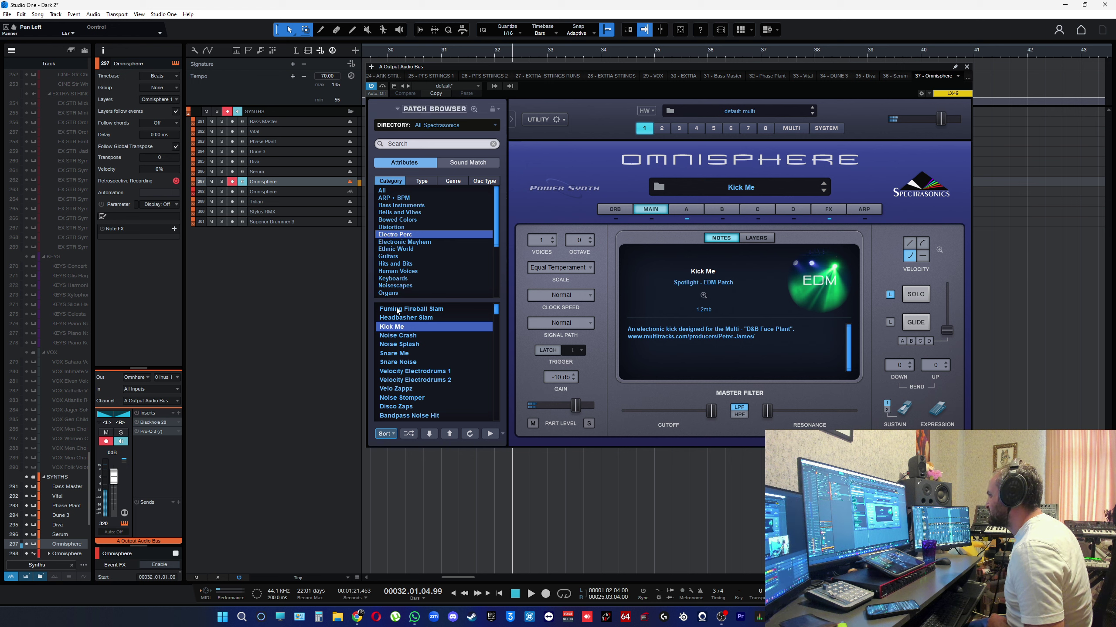
click(409, 406)
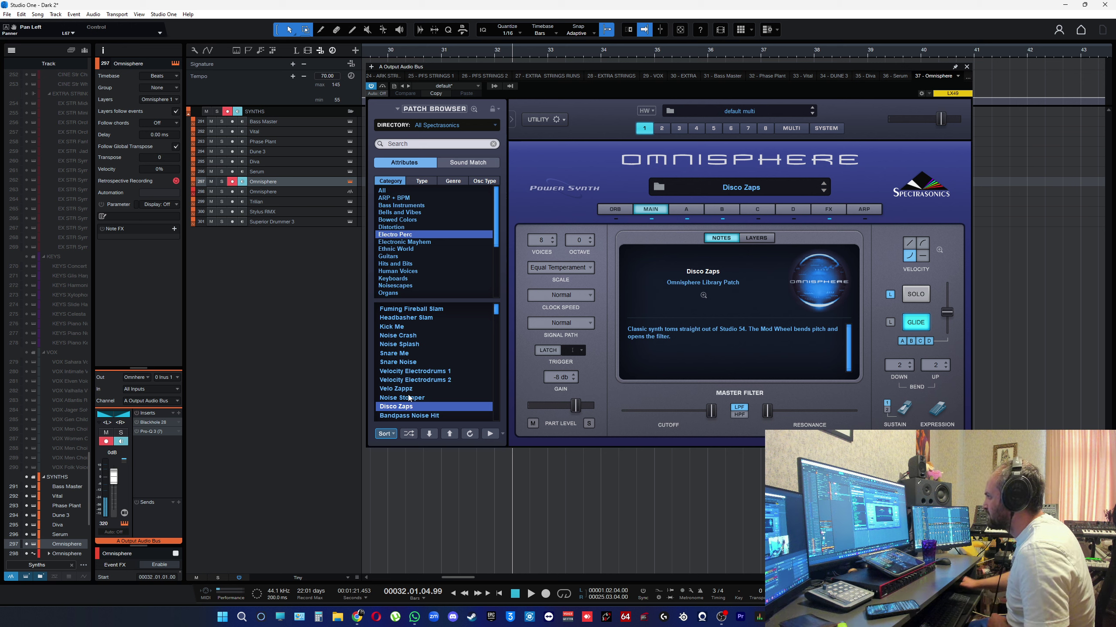
Step: Browse the Human Voices category, then load Drop Springs from Percussive Organic and try it against the song passage
click(407, 271)
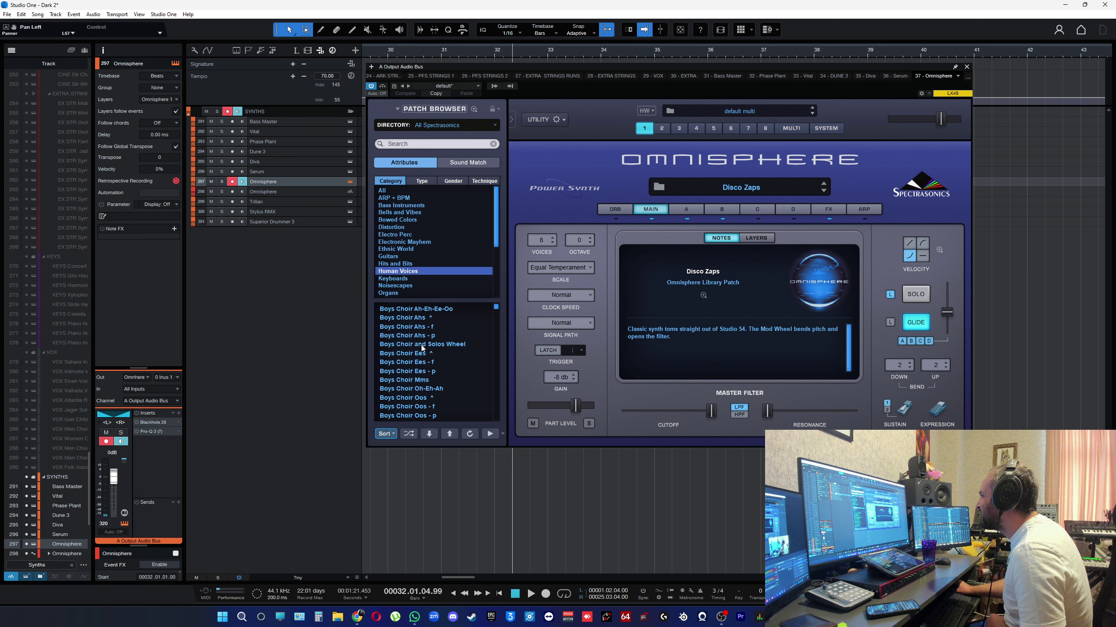
scroll(407, 285, down, 1)
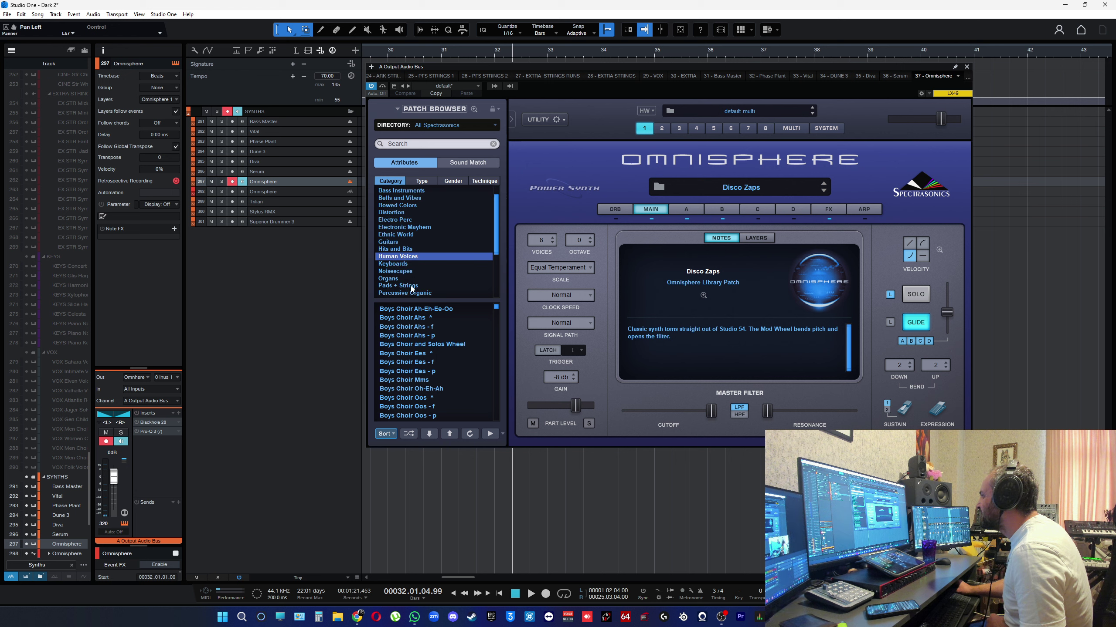
click(421, 287)
click(423, 293)
click(429, 310)
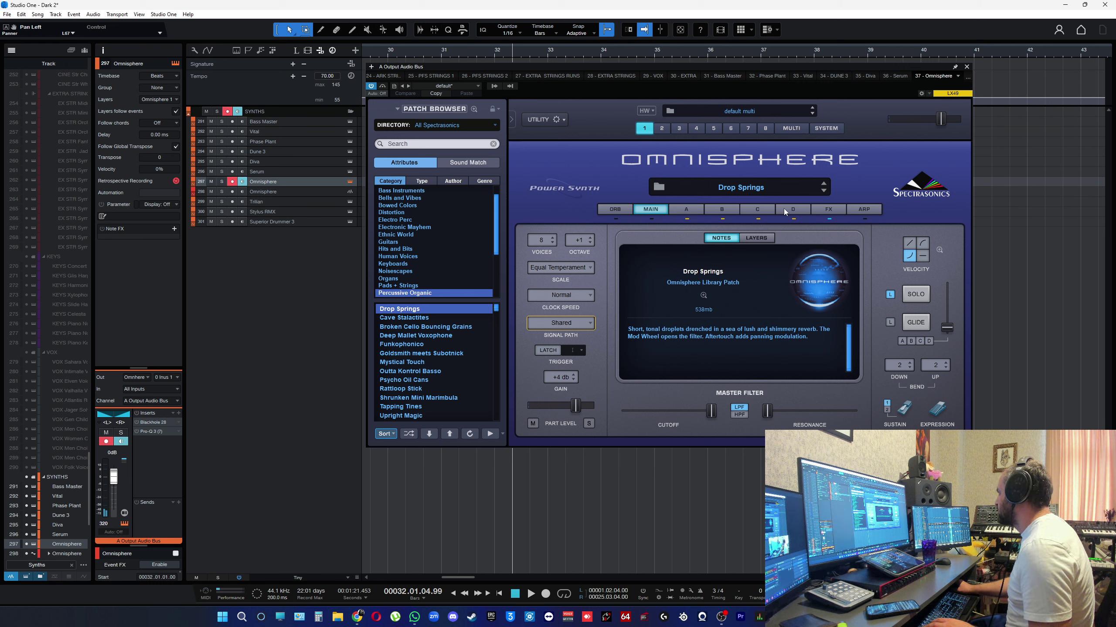
key(space)
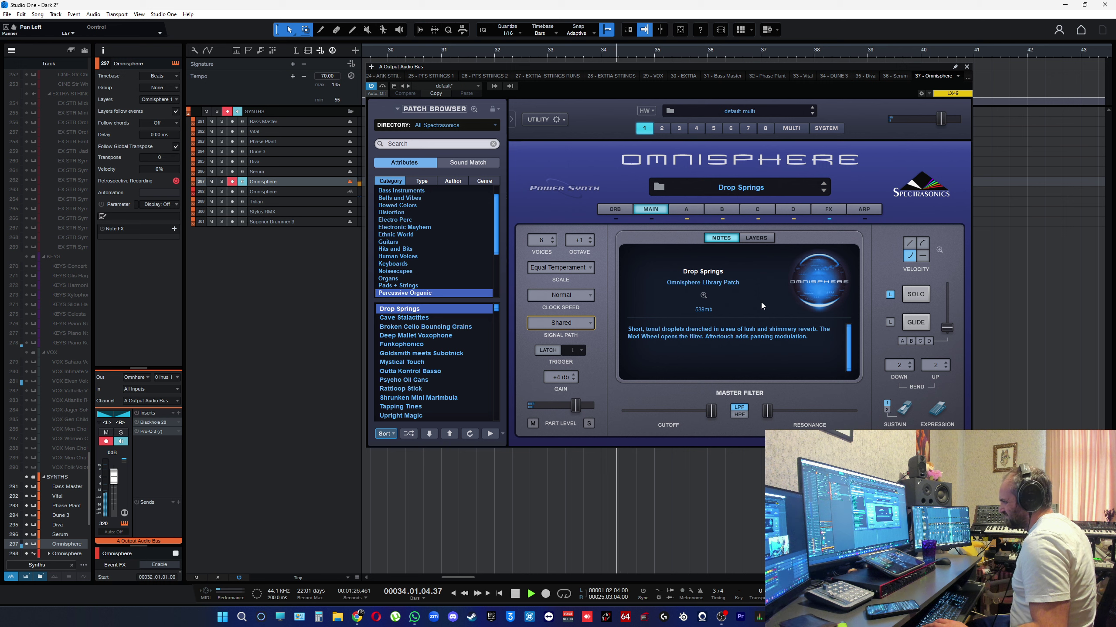
key(space)
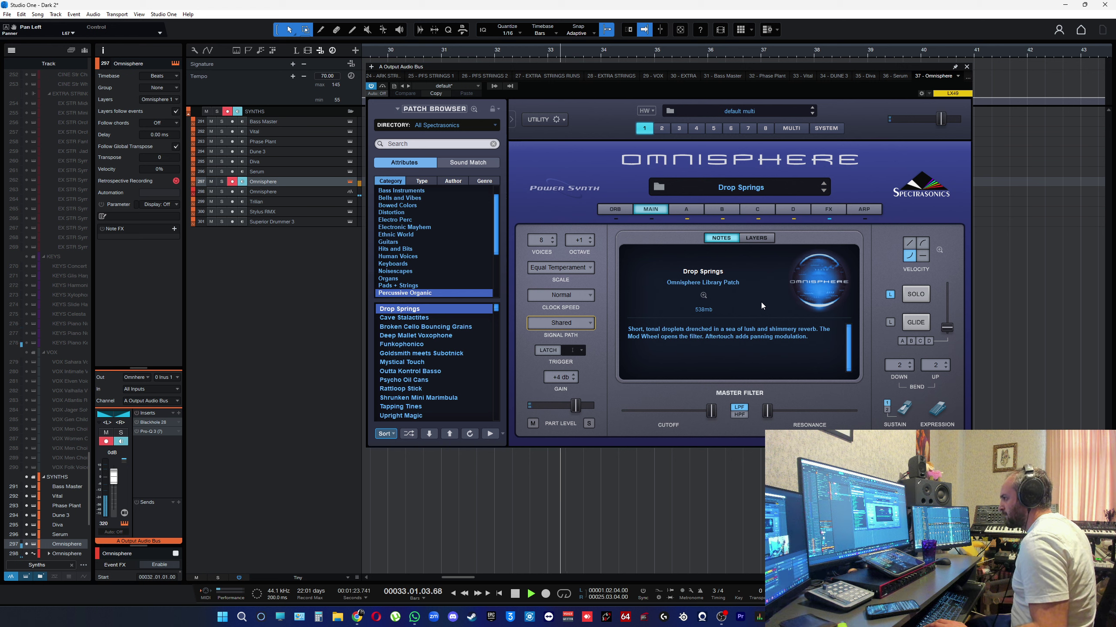
key(space)
Step: Audition the Tapping Tines, Upright Magic, Shrunken Mini Marimbula and Psycho Oil Cans patches
click(401, 406)
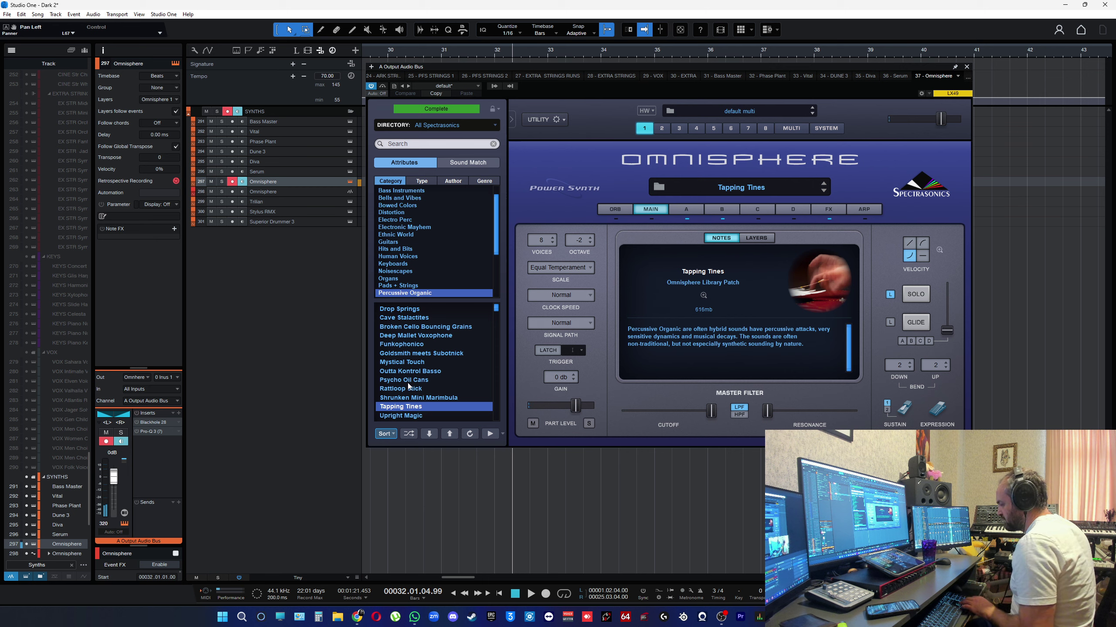
key(Down)
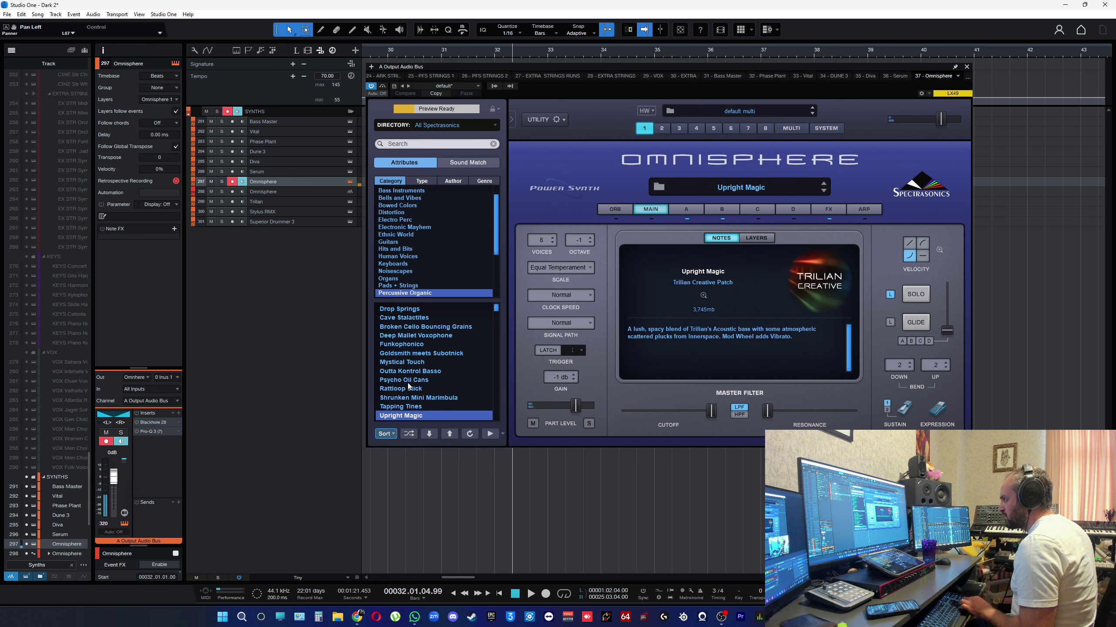
key(Up)
key(Up)
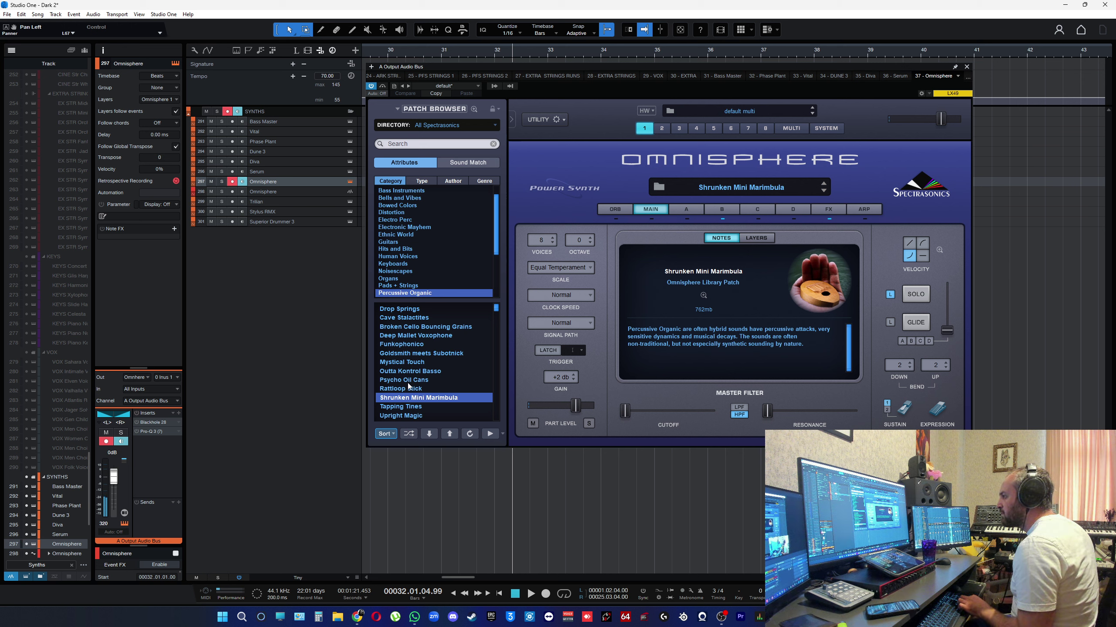
key(Up)
key(Up)
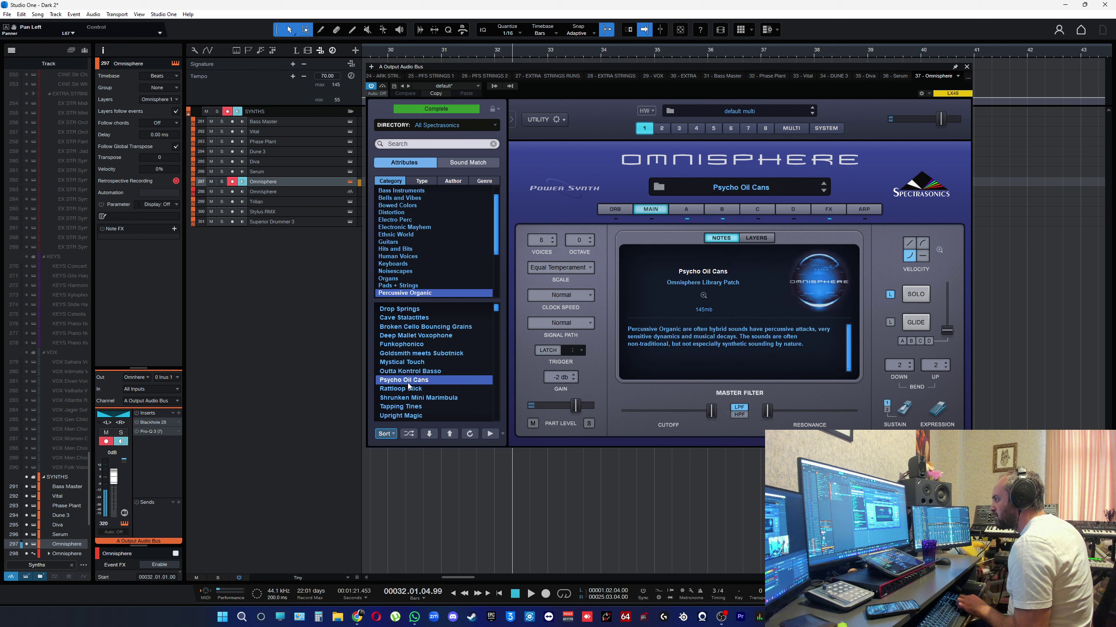
Step: Audition the Goldsmith meets Subotnick, Funkophonico and Broken Cello Bouncing Grains patches
key(Up)
key(Up)
key(Up)
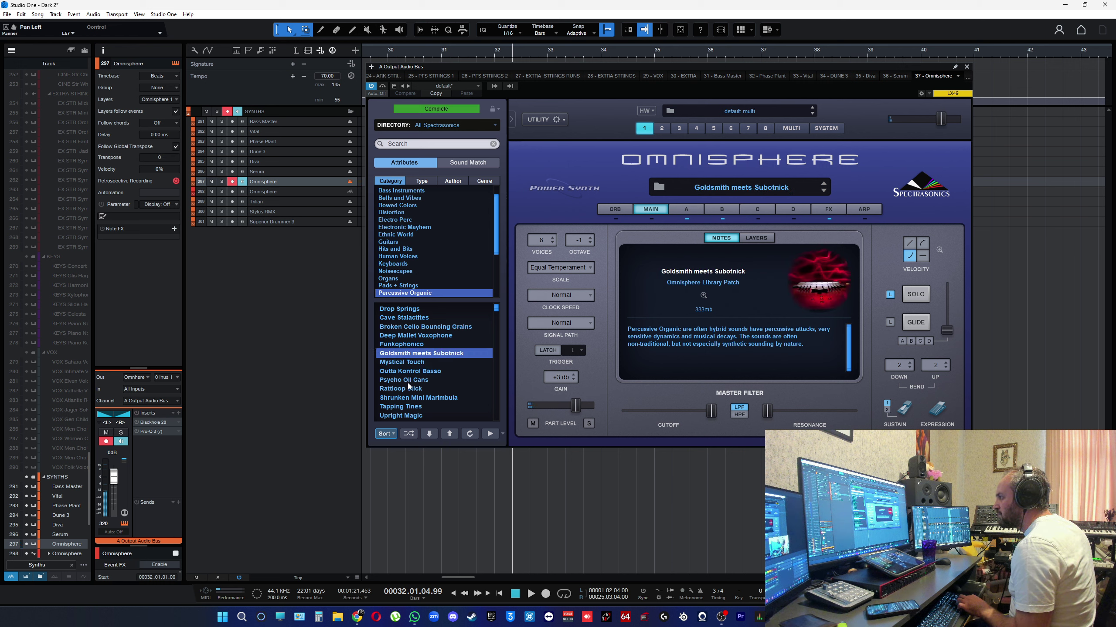
key(Up)
key(Up)
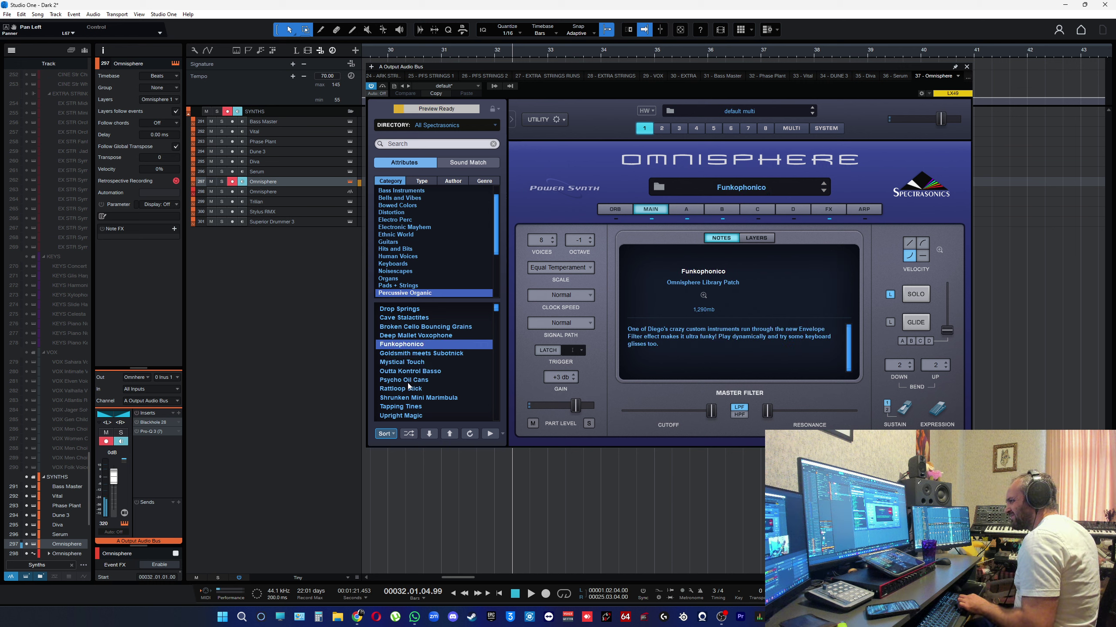
key(Up)
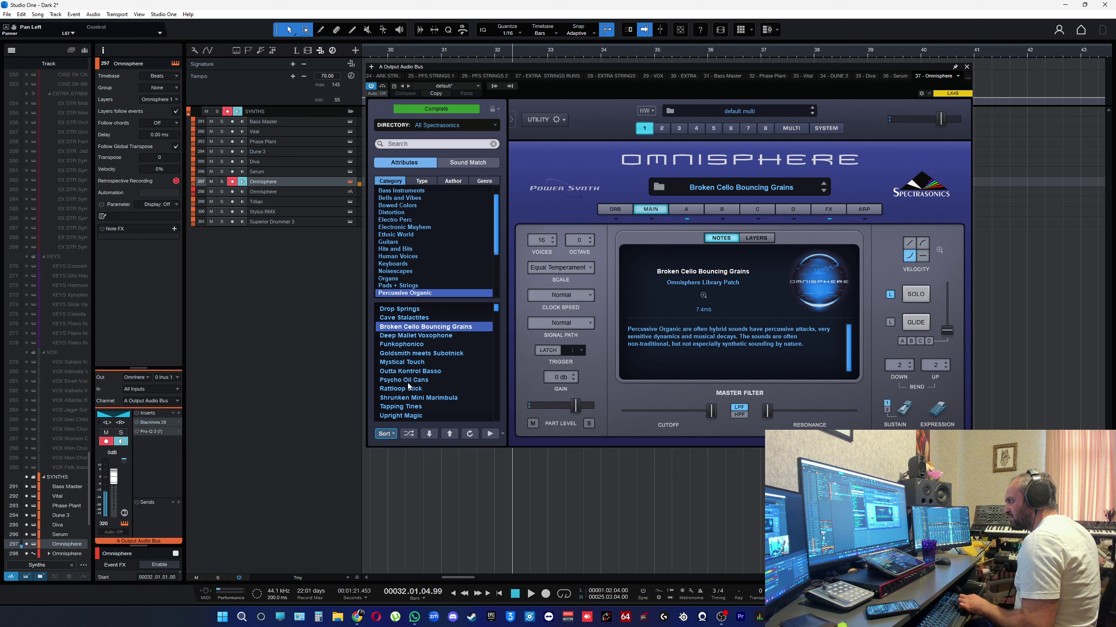
Step: Load the Deep Mallet Voxophone patch and try it against the song passage from bar 32
key(Down)
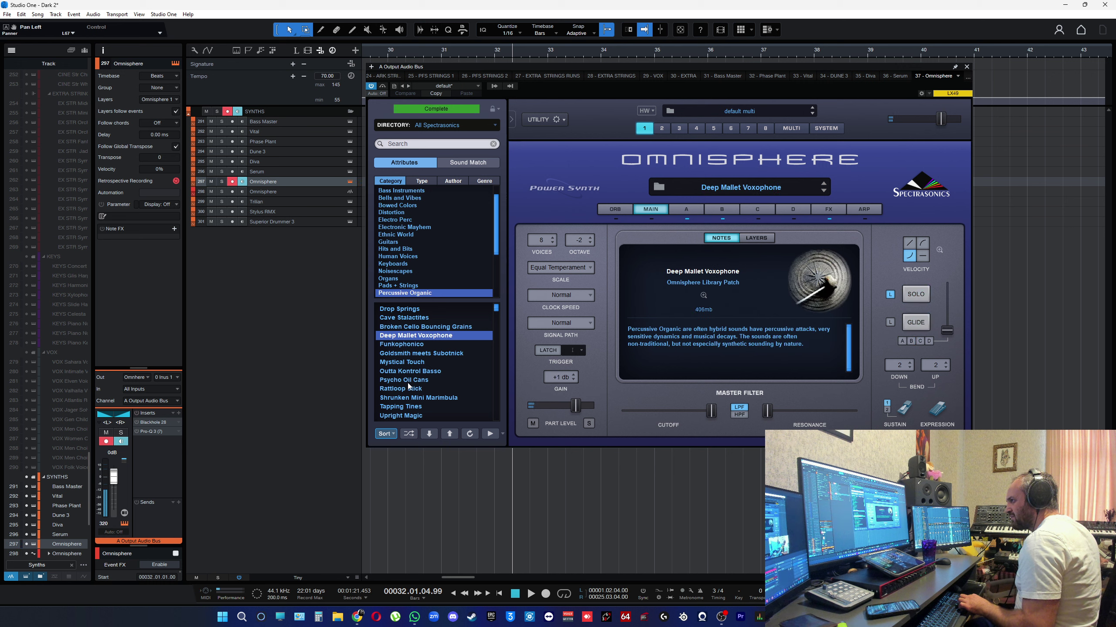
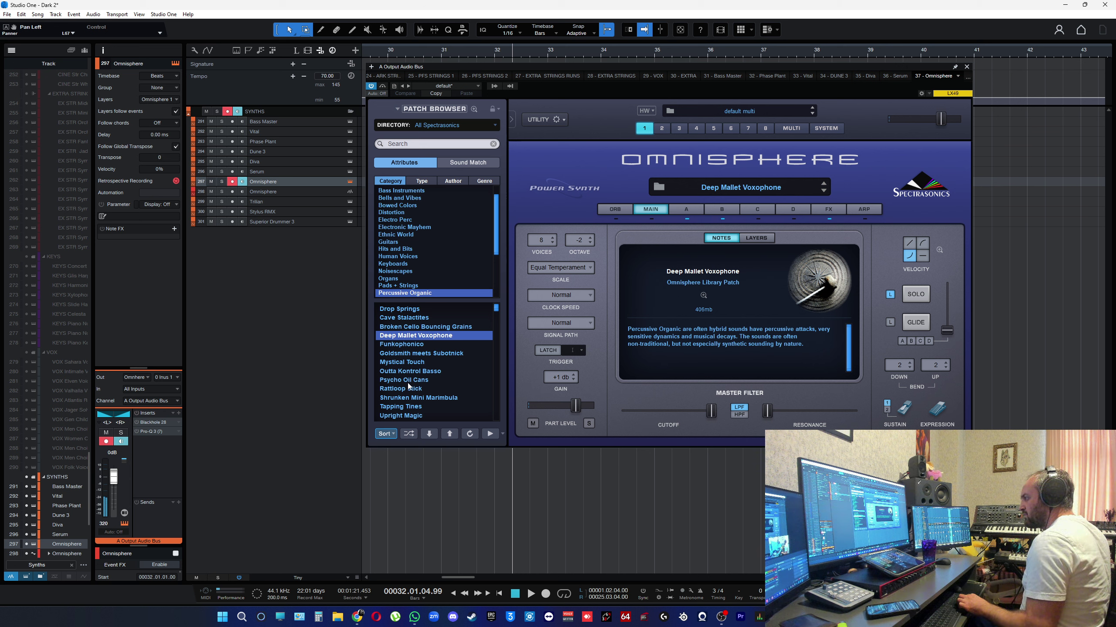
key(space)
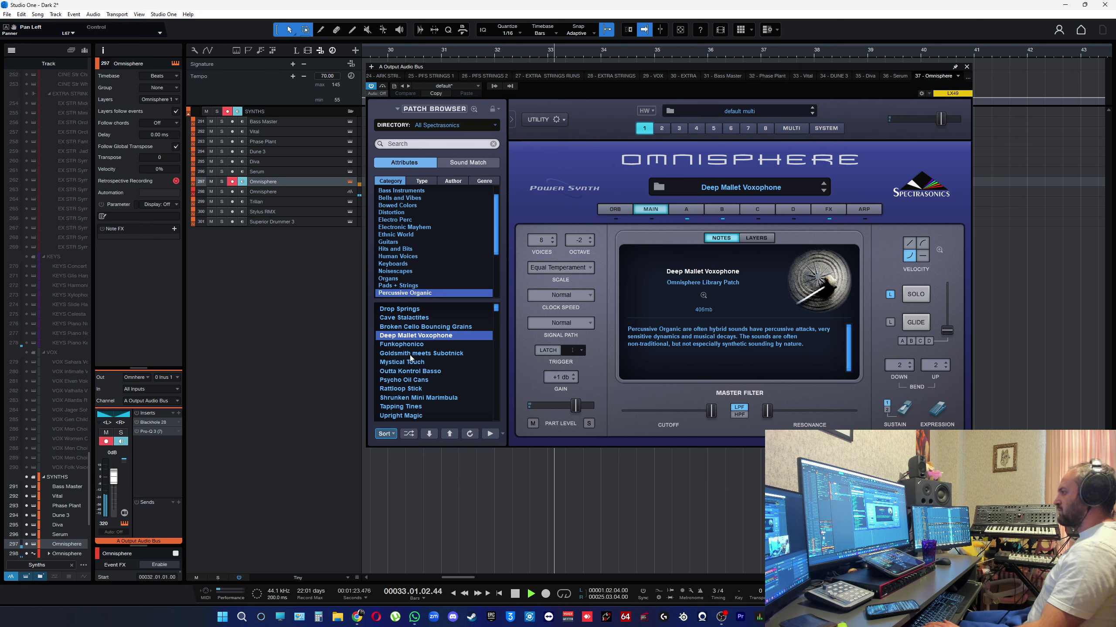
key(space)
key(space)
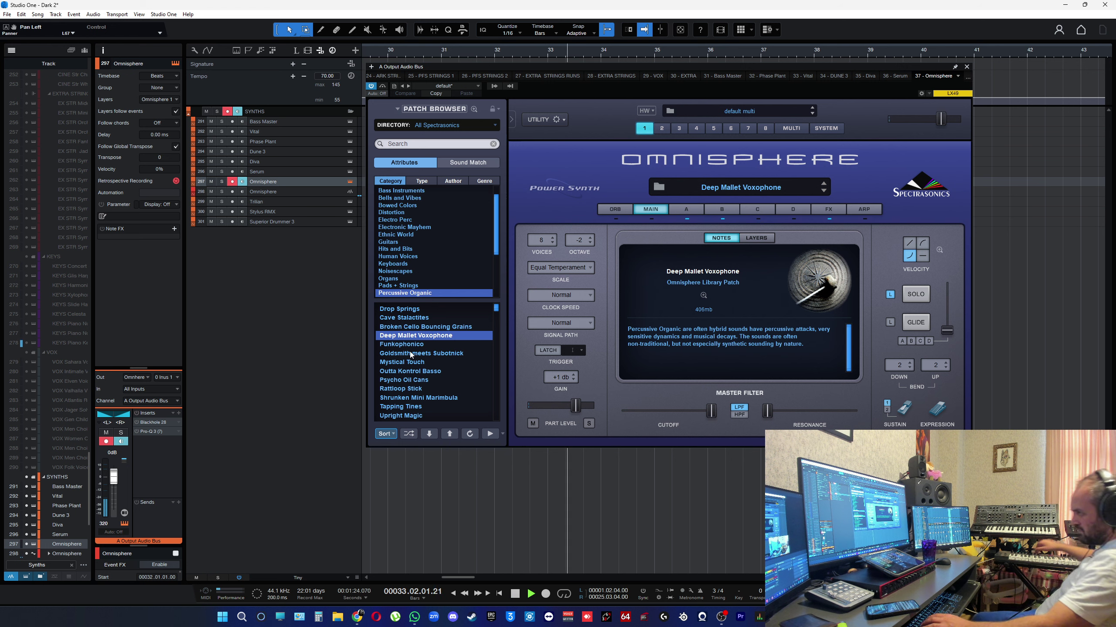
key(space)
Step: Audition Prism Harmonic Fifth Jangles, Picking the Harmonic Belltones and Acroamatic Depth from the Percussive Organic category
scroll(418, 364, down, 3)
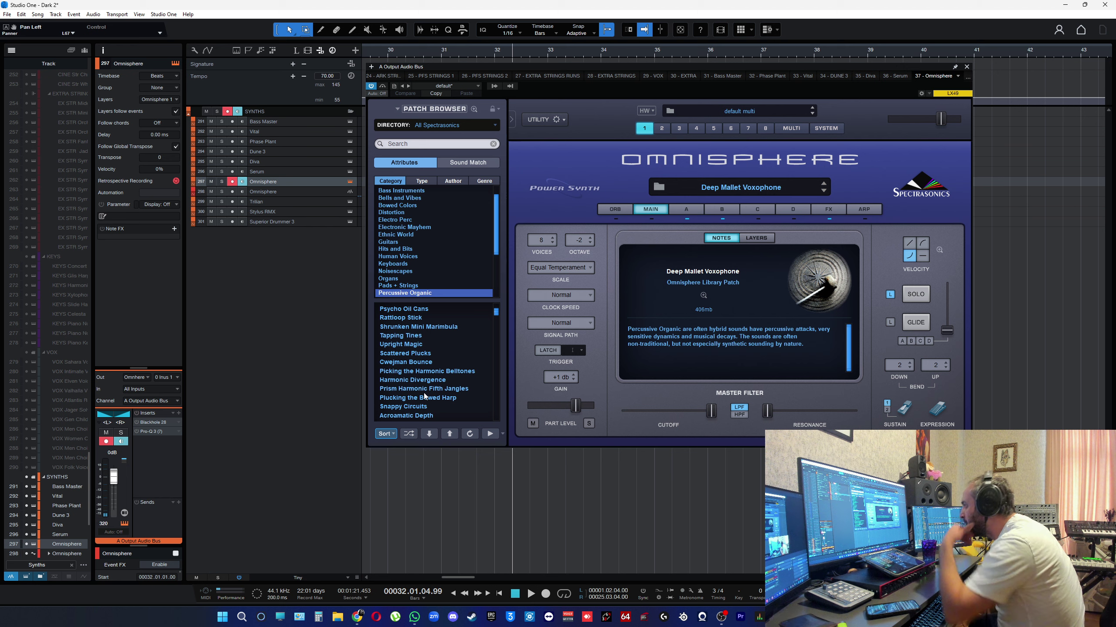
click(427, 389)
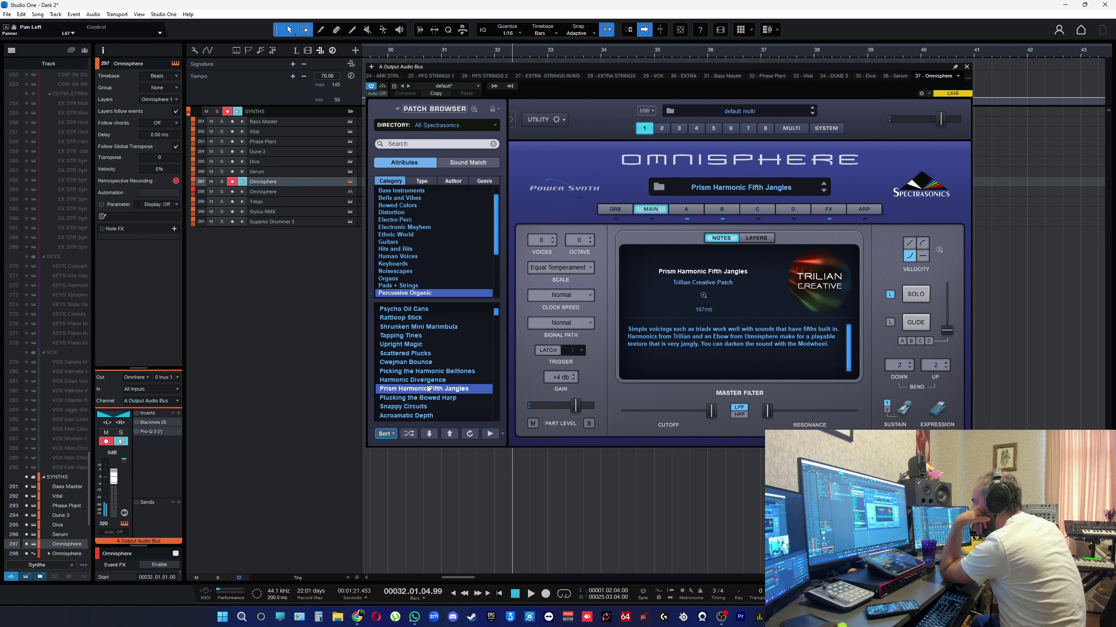
click(401, 372)
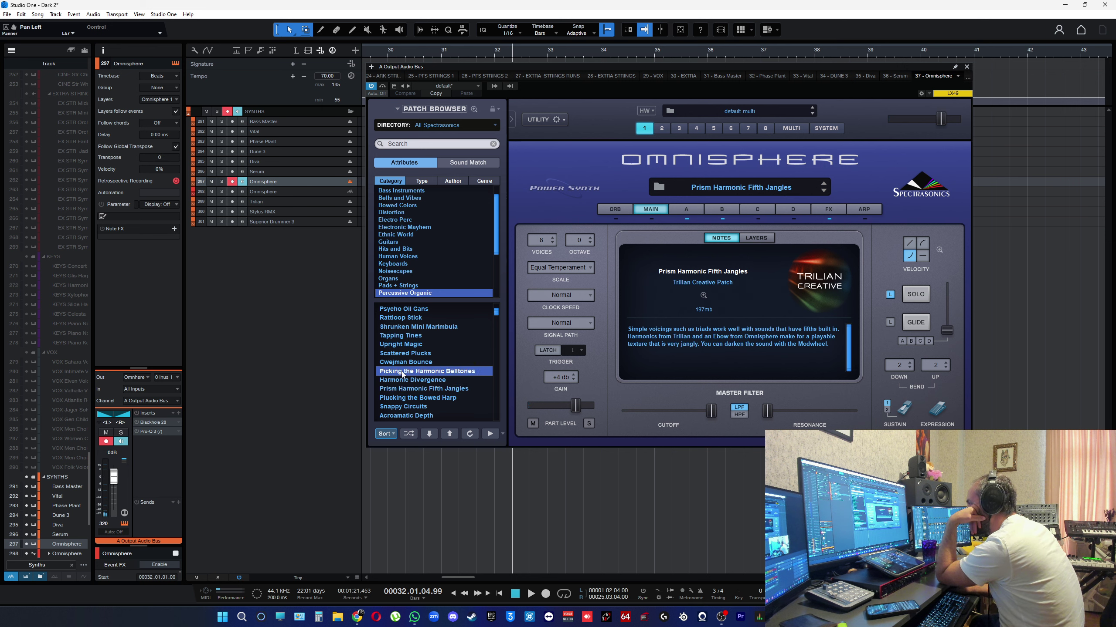
click(407, 406)
click(419, 399)
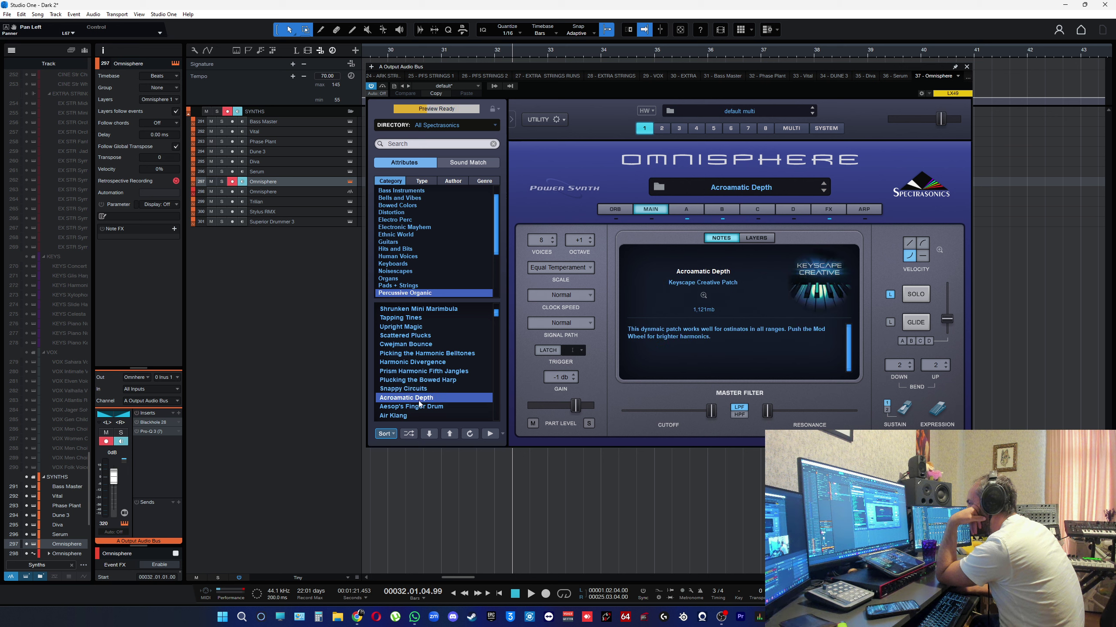
Step: Audition the Aesop's Finger Drum, Air Klang, Ambient Gamelan and Arctic Magnetisivism patches
click(417, 407)
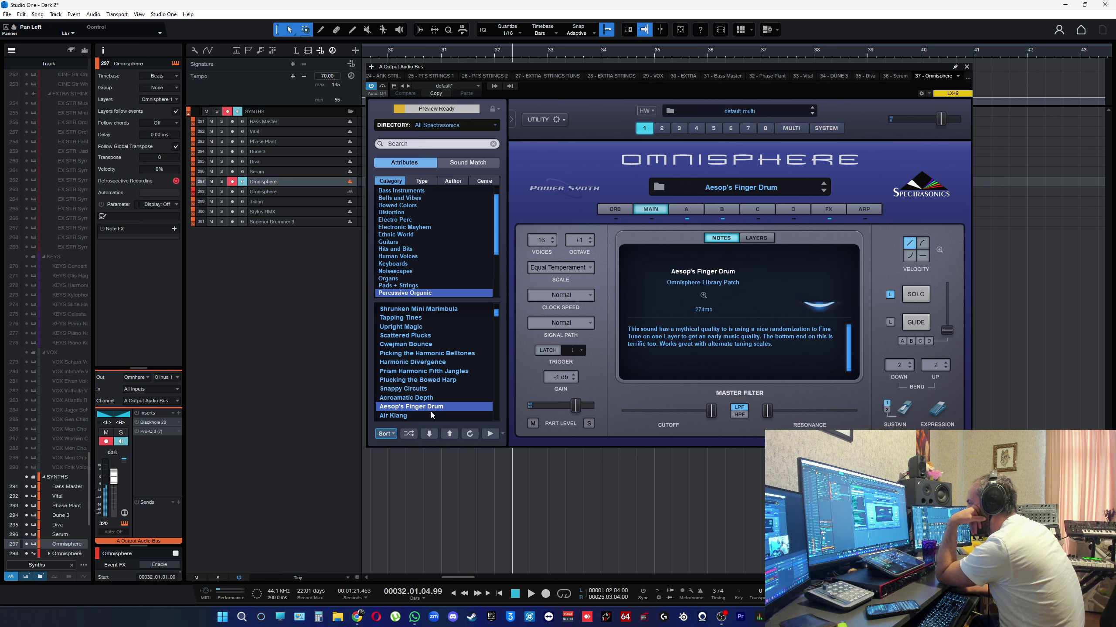
click(394, 416)
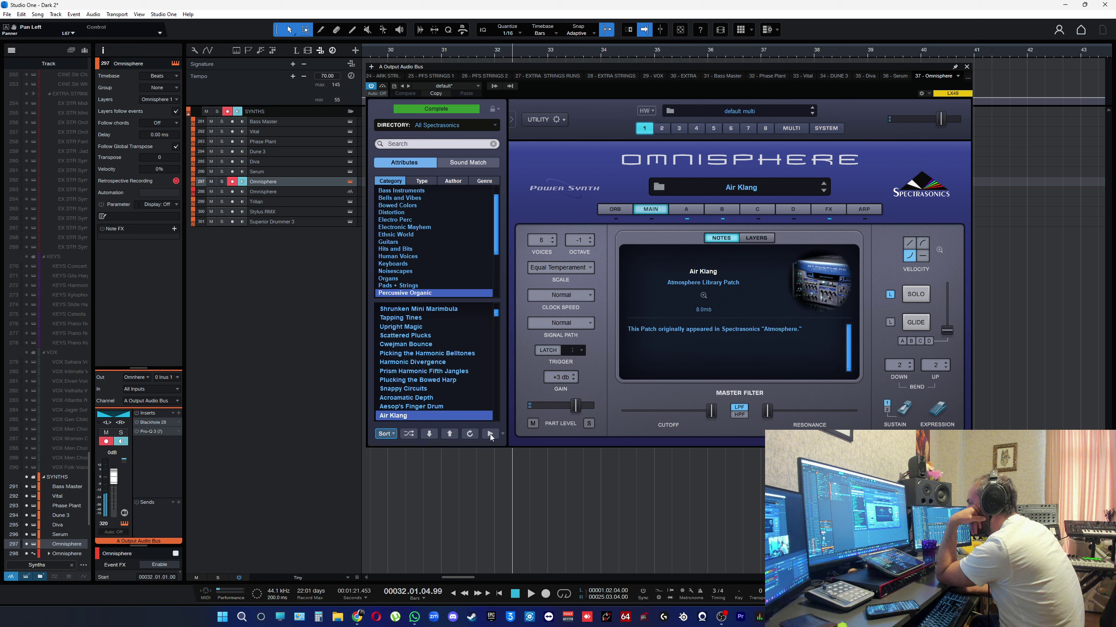
scroll(437, 403, down, 2)
click(408, 388)
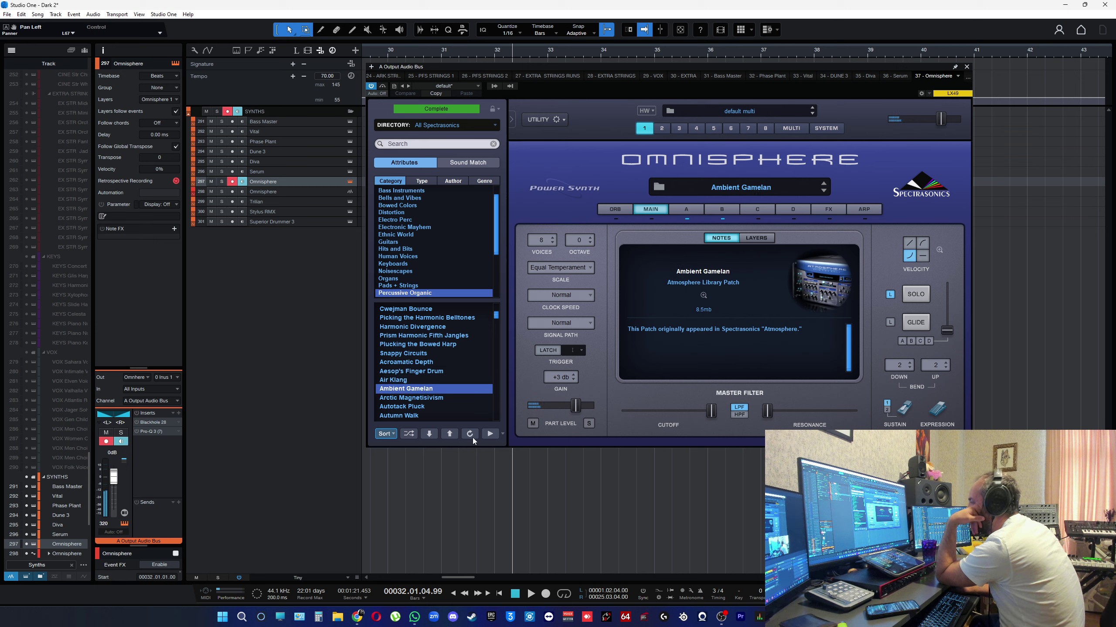
key(Down)
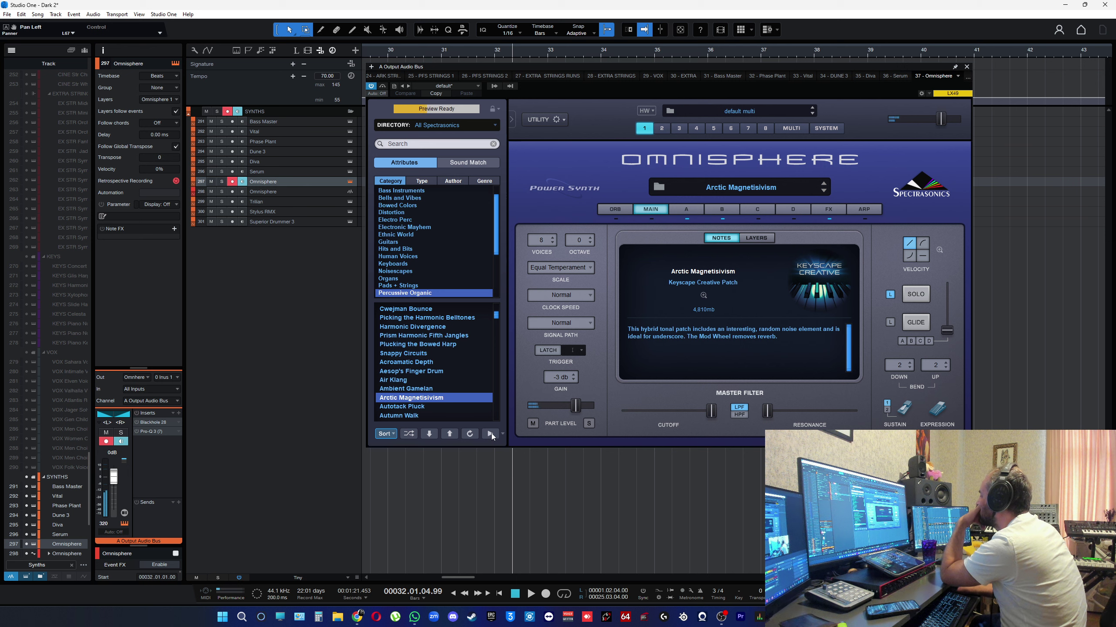
Step: Preview the Autotack Pluck and Autumn Walk patches, then load Balaphonia
scroll(427, 385, down, 1)
click(421, 390)
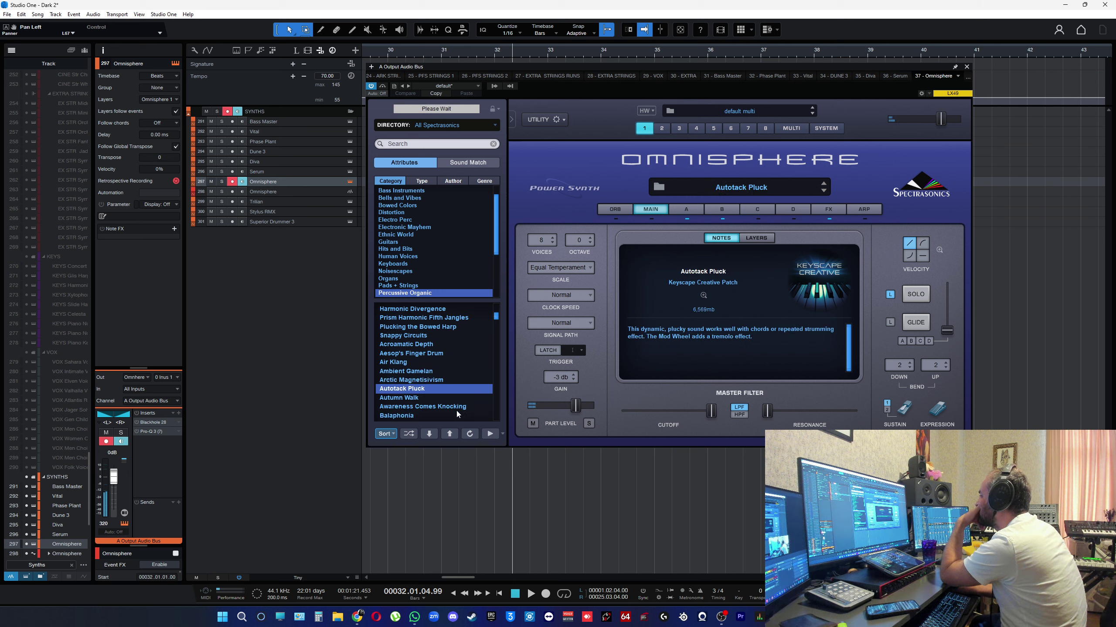
click(489, 434)
scroll(417, 394, down, 1)
click(416, 394)
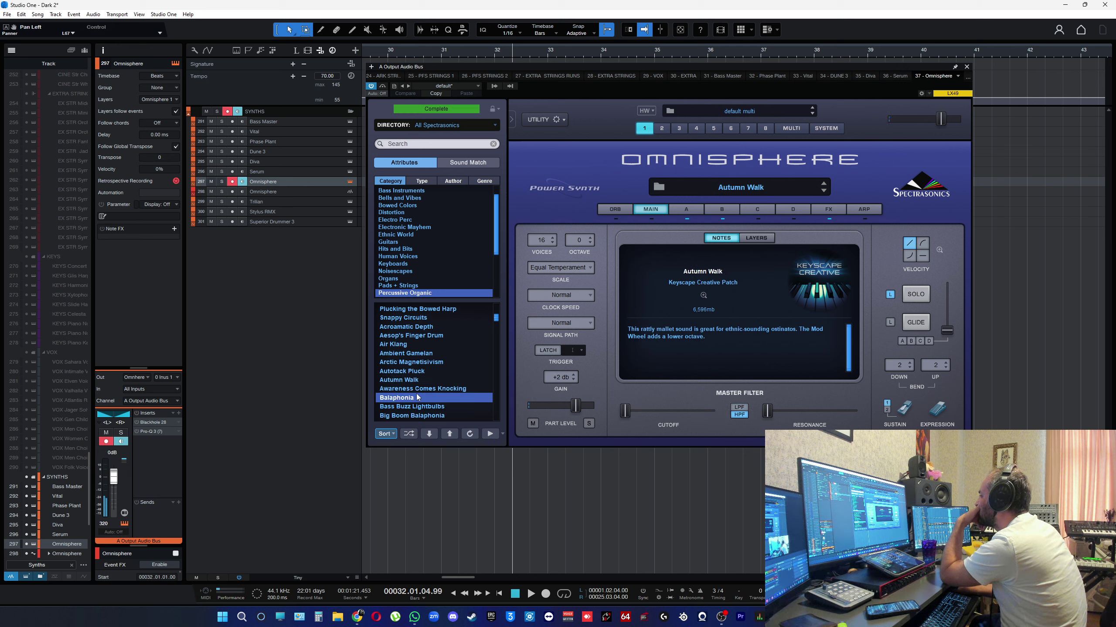
Step: Audition the Cedar Space, Celesta Xylophone and Celesta Temple Blocks patches
scroll(417, 388, down, 2)
scroll(417, 388, down, 4)
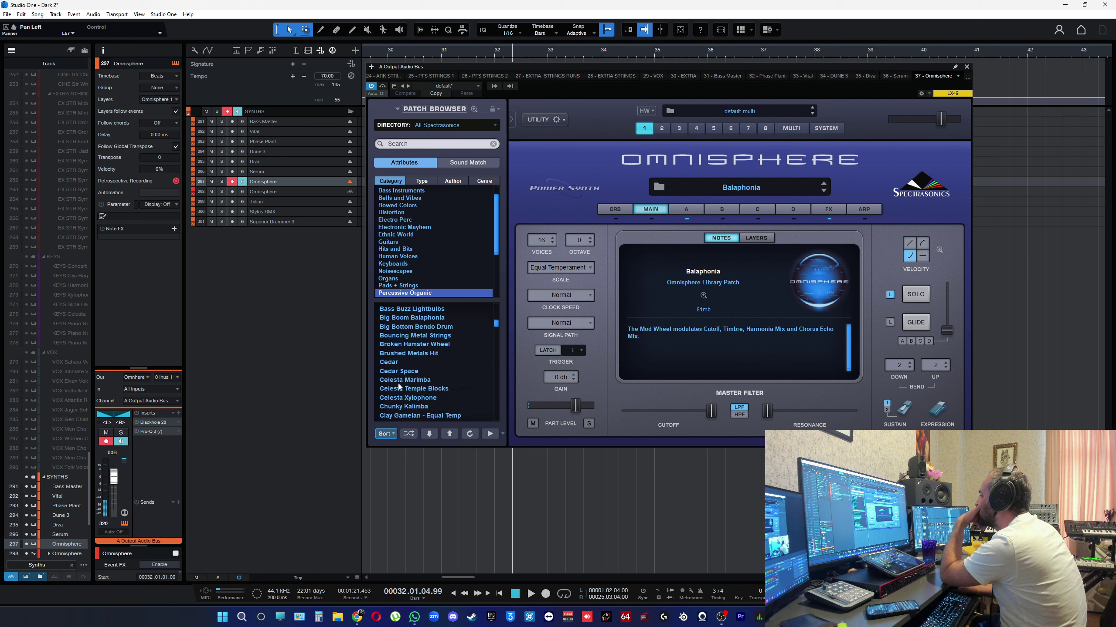
click(390, 364)
click(489, 434)
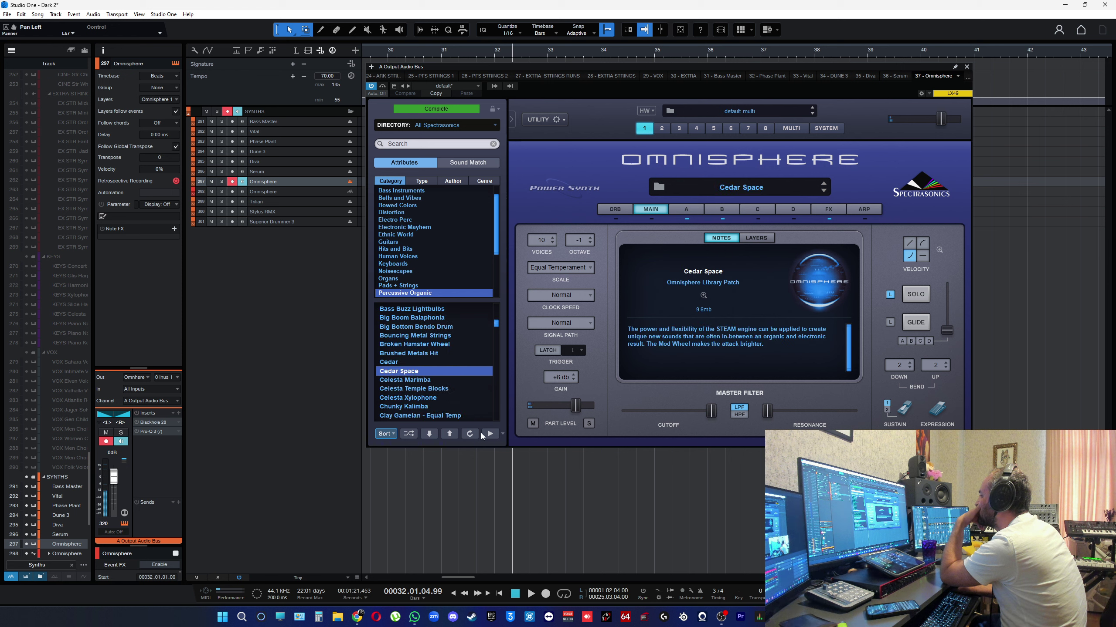
click(409, 398)
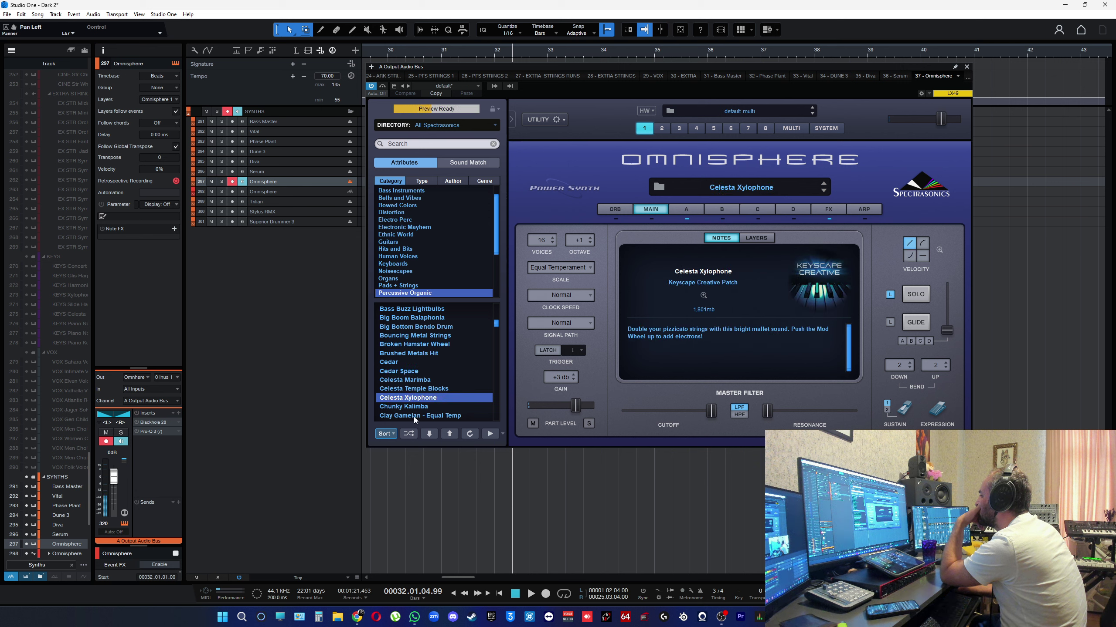
click(449, 434)
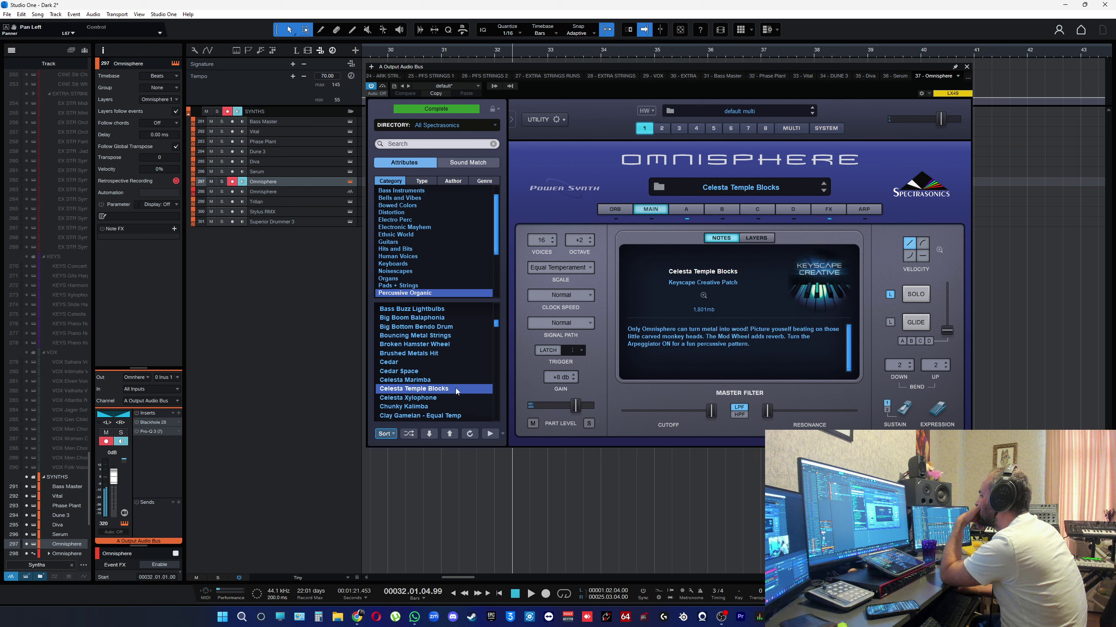
Step: Audition the Click Whistle Space, Deep Pipeline, Deep in the Asian Underground and D50 - Ultra Pizz patches
scroll(454, 386, down, 4)
scroll(453, 382, down, 1)
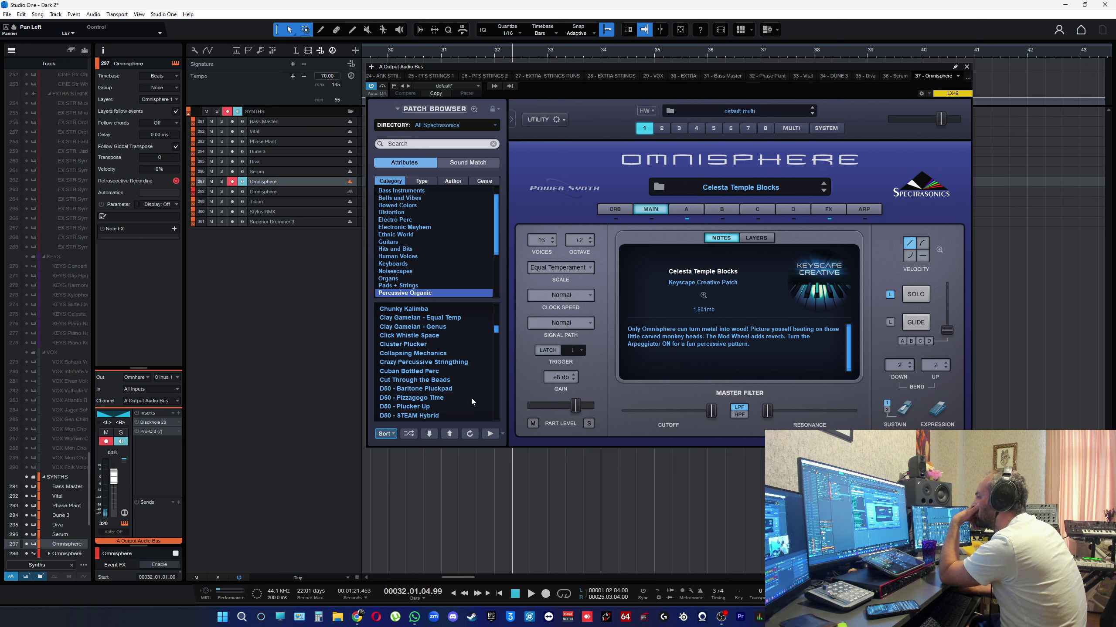
click(417, 335)
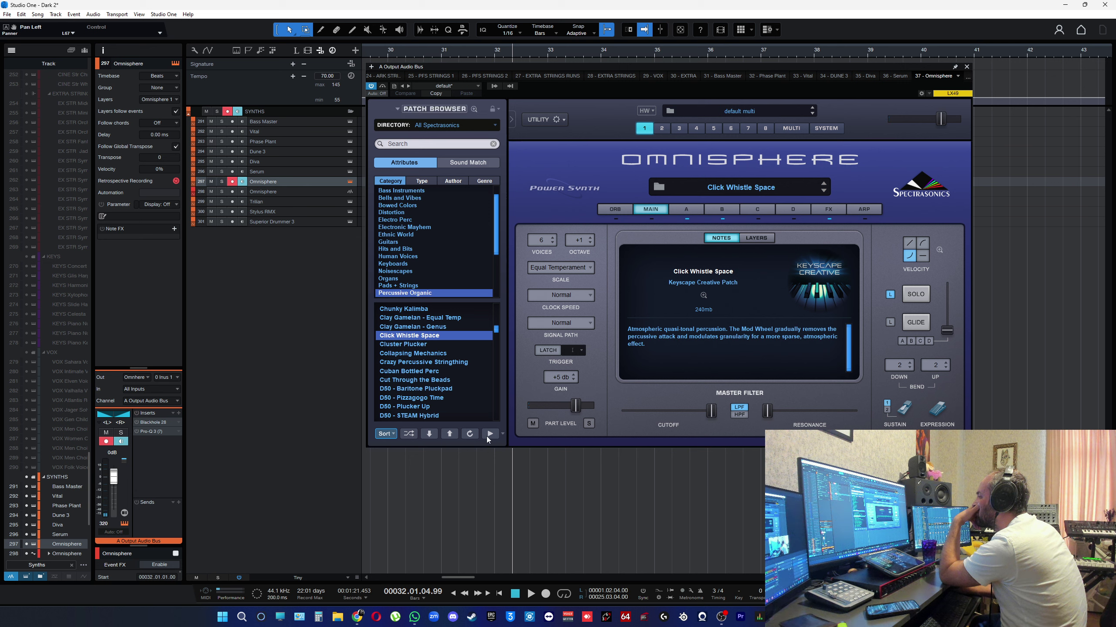
scroll(420, 371, down, 4)
click(425, 378)
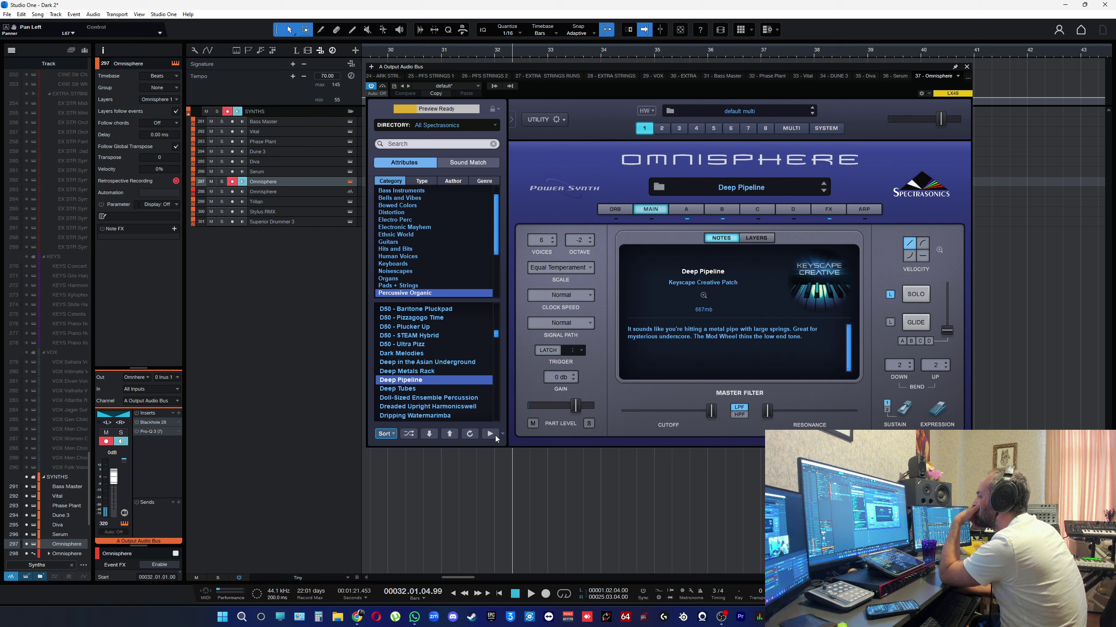
click(470, 434)
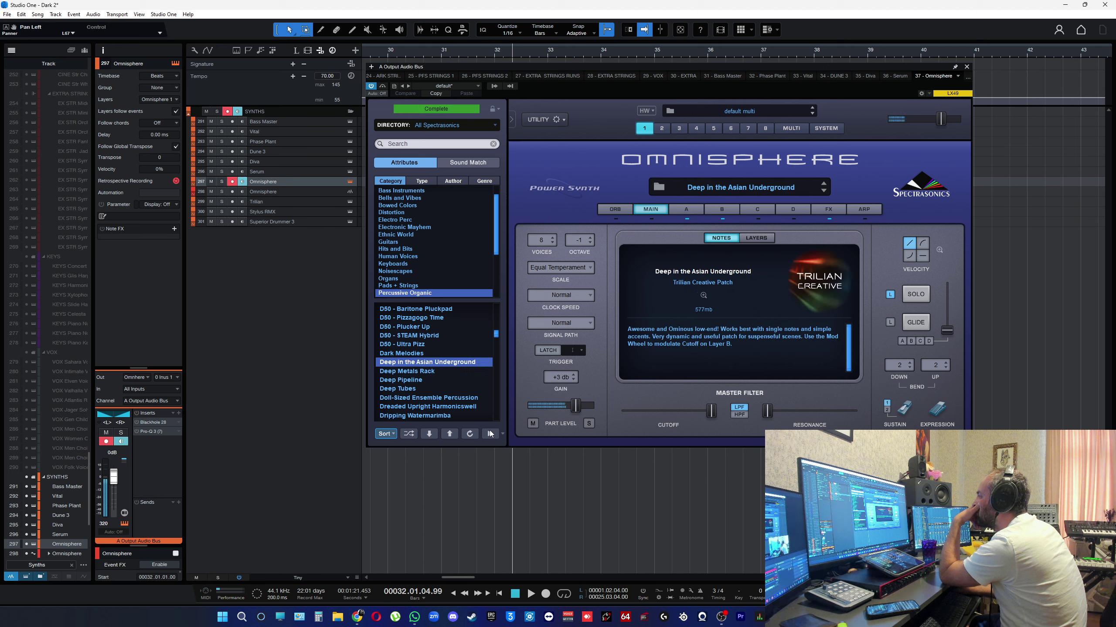
click(402, 344)
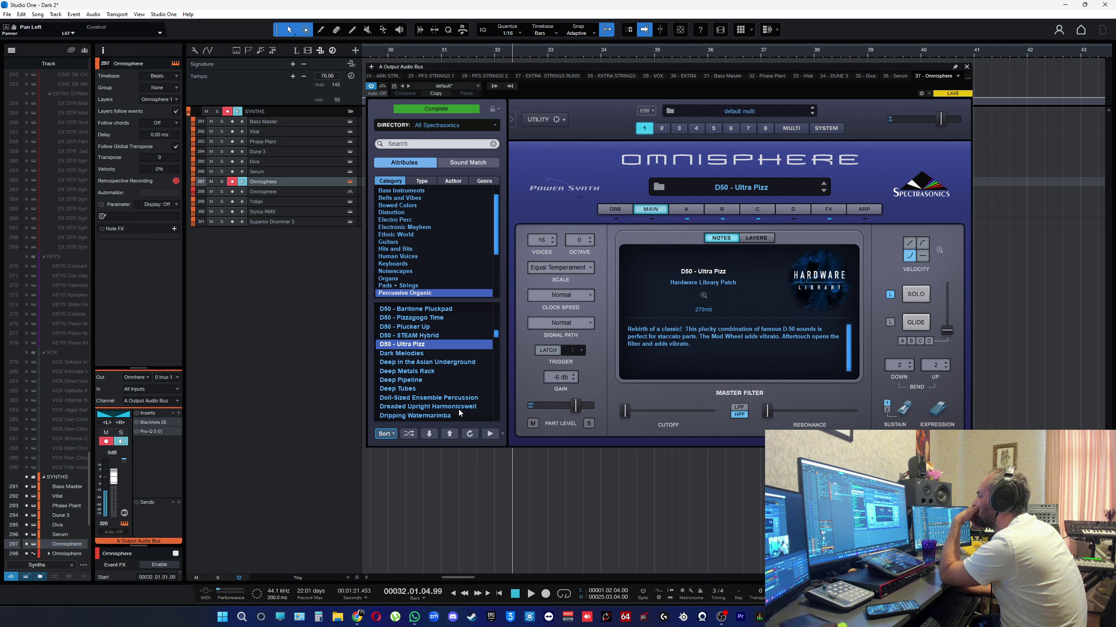
Step: Audition the D50 - STEAM Hybrid and Fijian Cove patches in the Percussive Organic category
click(425, 335)
scroll(435, 377, down, 4)
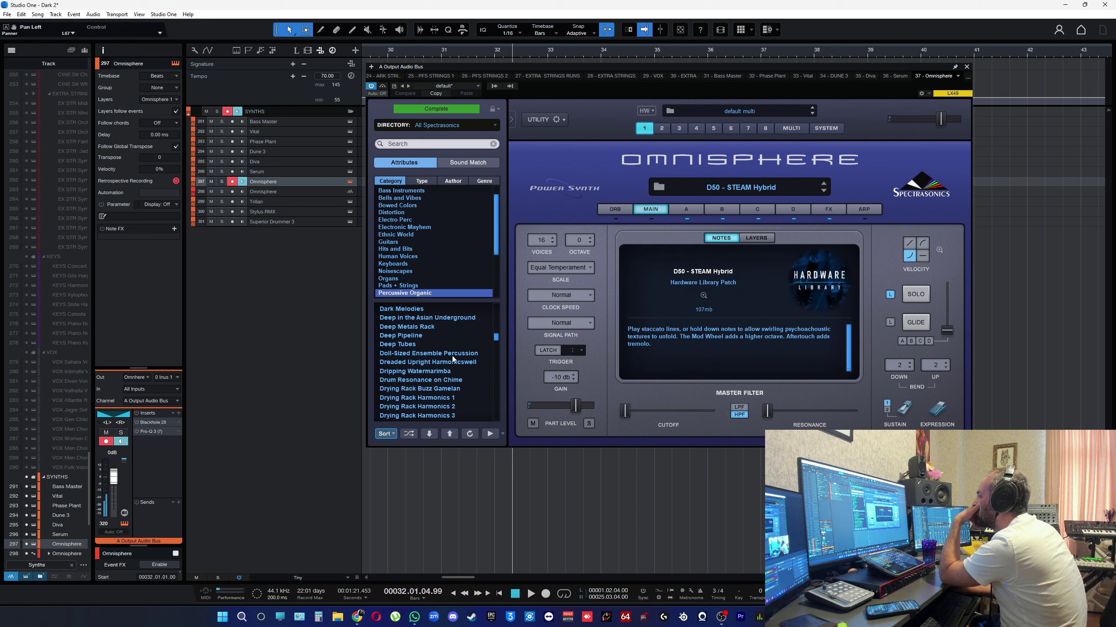
click(429, 379)
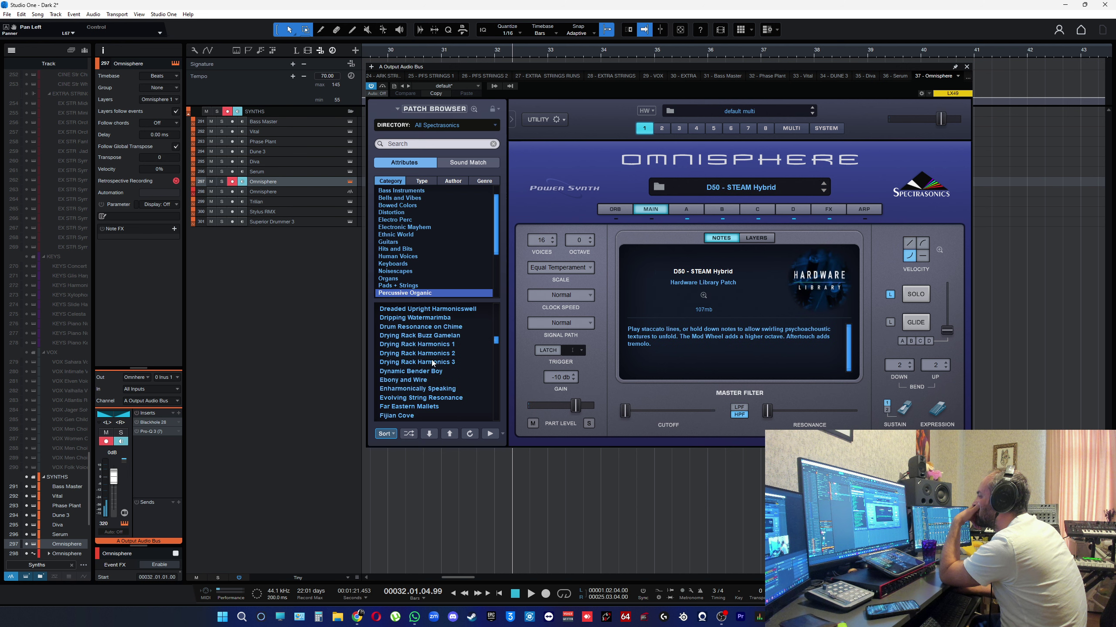
click(454, 416)
scroll(453, 400, down, 1)
scroll(453, 399, down, 1)
Step: Audition the Freezing Metallophone and FM Fandrum Seq patches, and continue down the list to Gamaunu 1
click(454, 389)
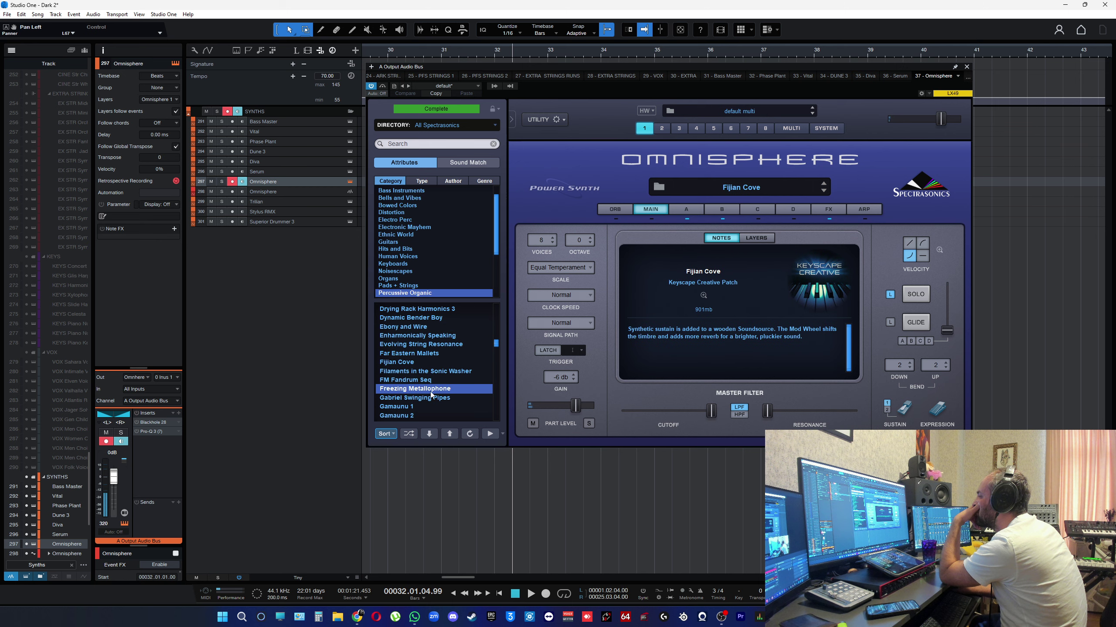
key(Up)
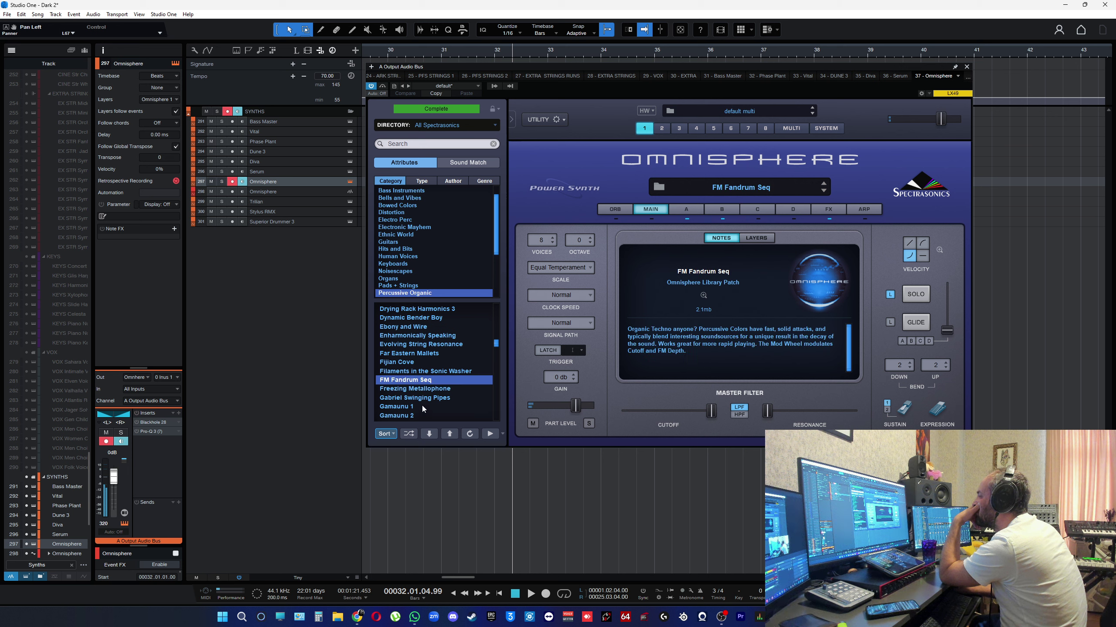
key(Down)
key(Down)
key(Down)
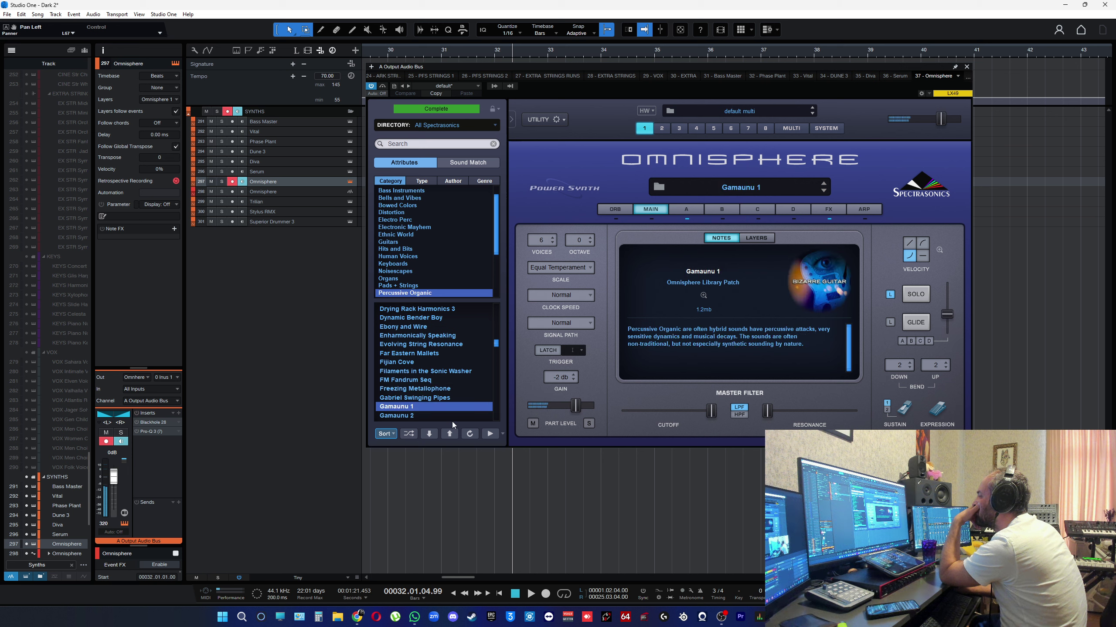
Step: Audition the Hanging Dulcet Loom, Harpsipipes and Jam Street Hits patches
scroll(444, 400, down, 3)
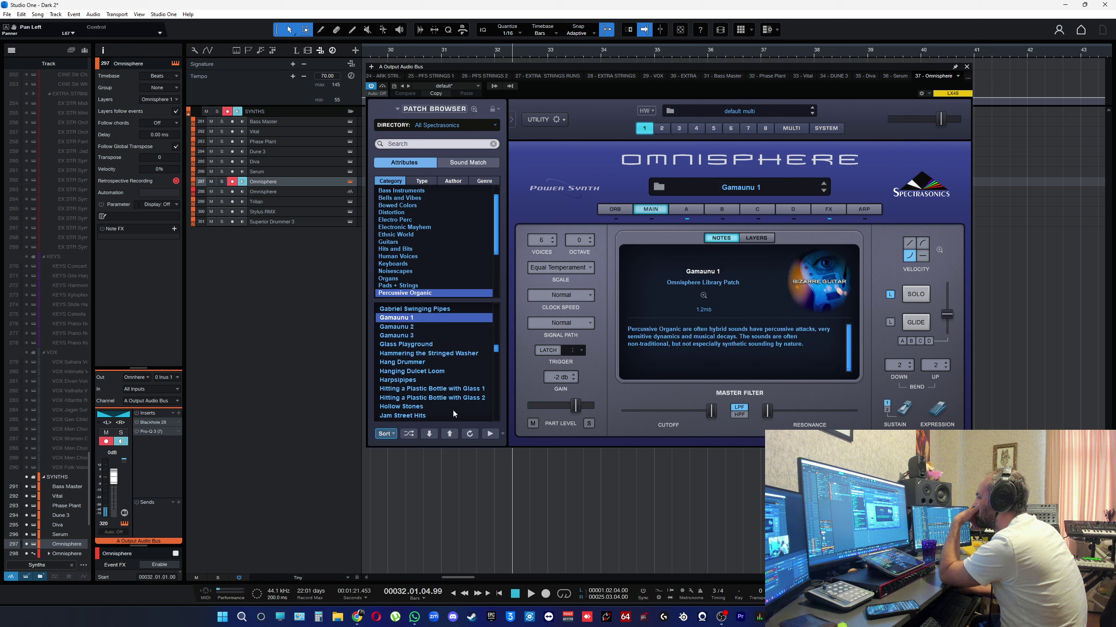
click(417, 363)
click(489, 433)
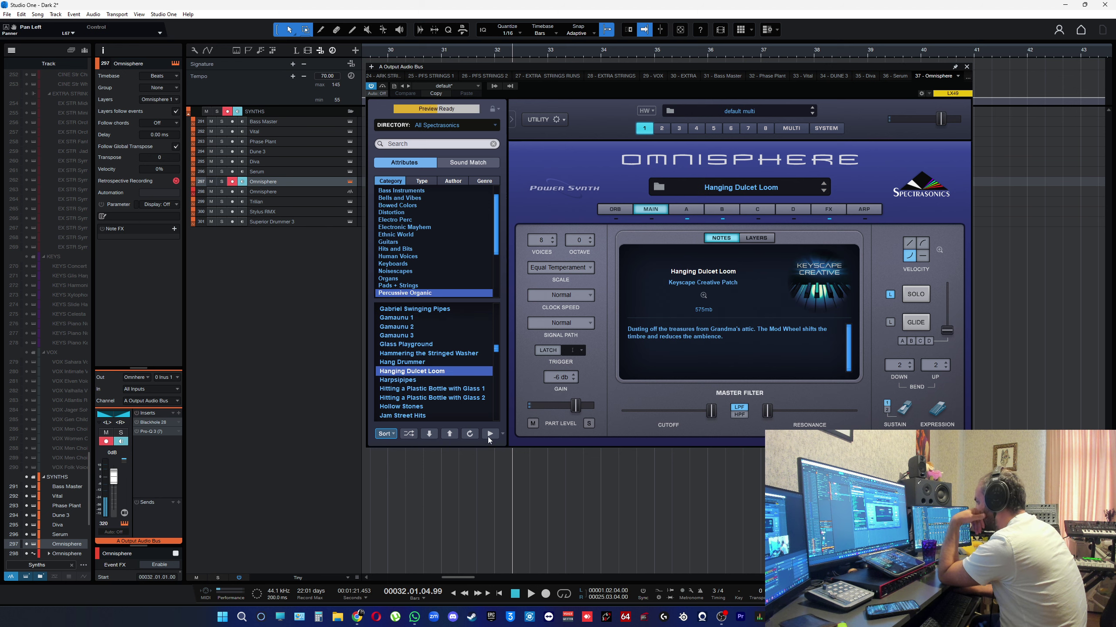
click(490, 433)
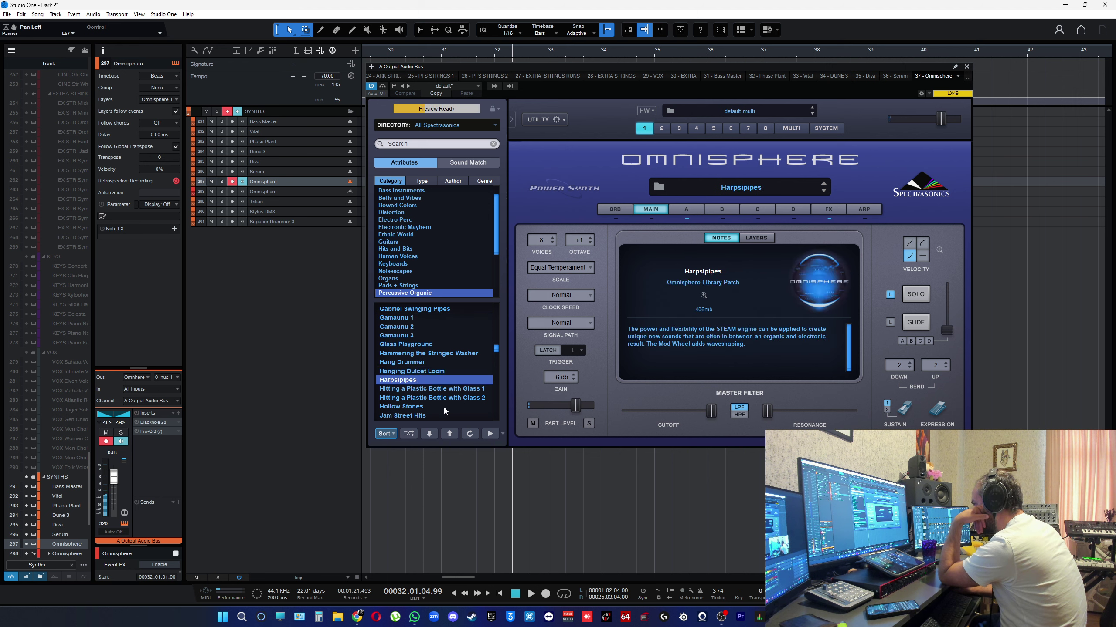
click(411, 409)
click(490, 434)
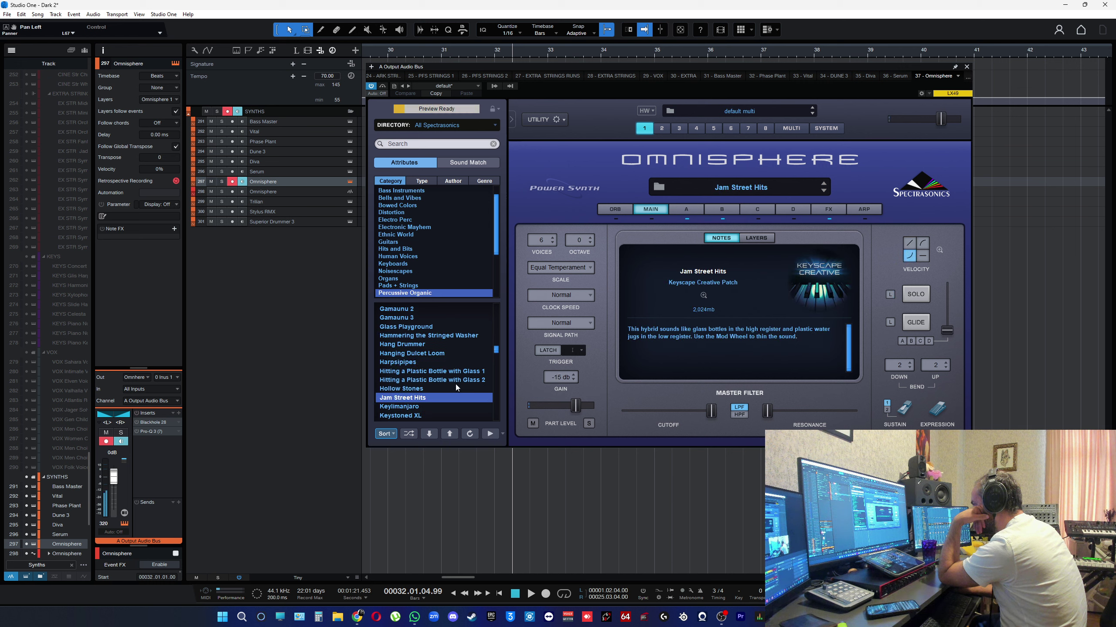
Step: Audition the Lightbulb Gamelan Pelog and Lightbulb Gamelan patches
scroll(470, 374, down, 4)
click(481, 370)
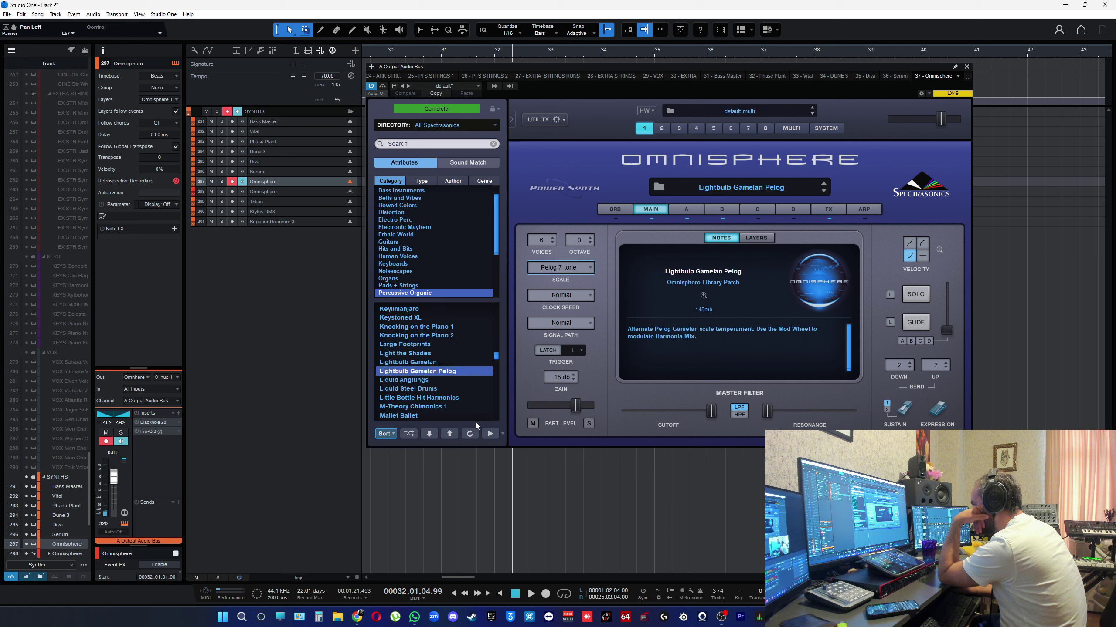
click(443, 361)
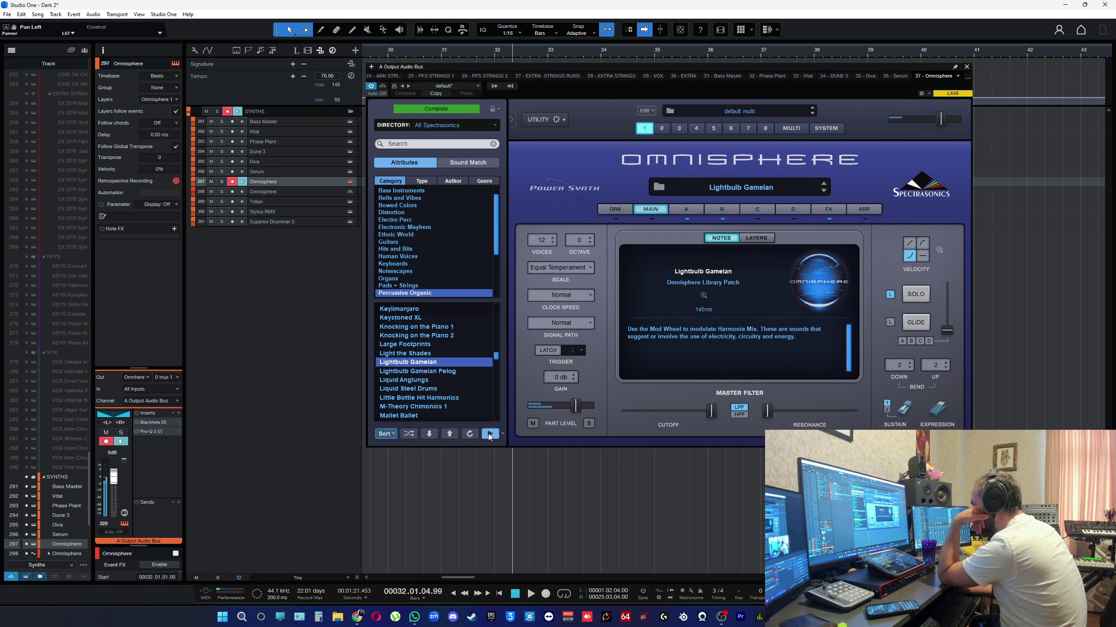
Step: Audition the Light the Shades, Knocking on the Piano 2, M-Theory Chimonics 1 and Mallet Ballet patches
click(429, 354)
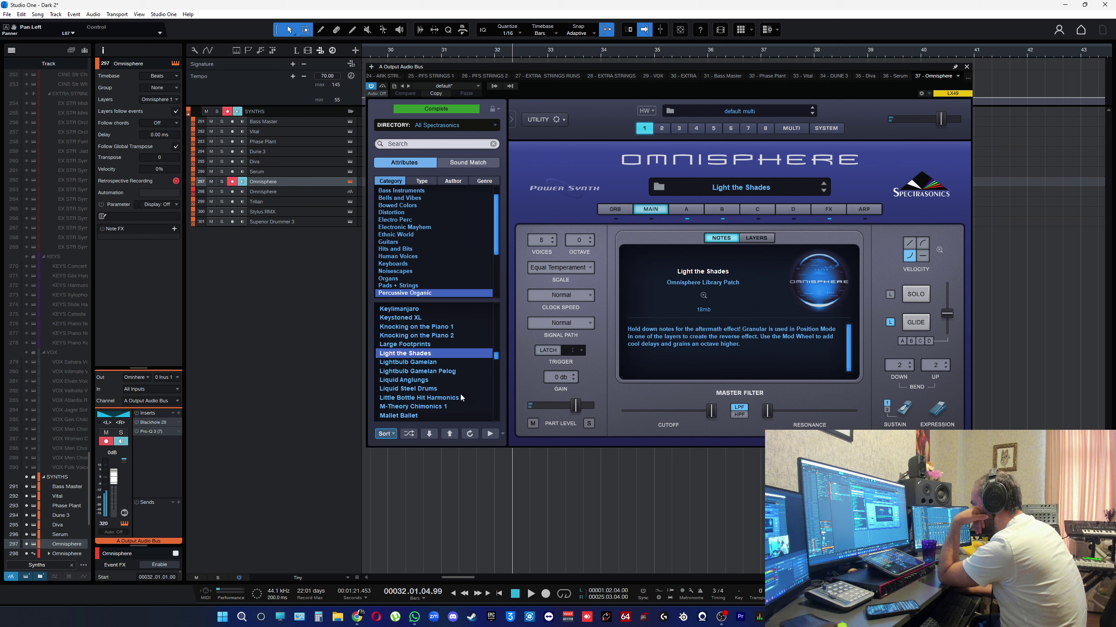
click(432, 335)
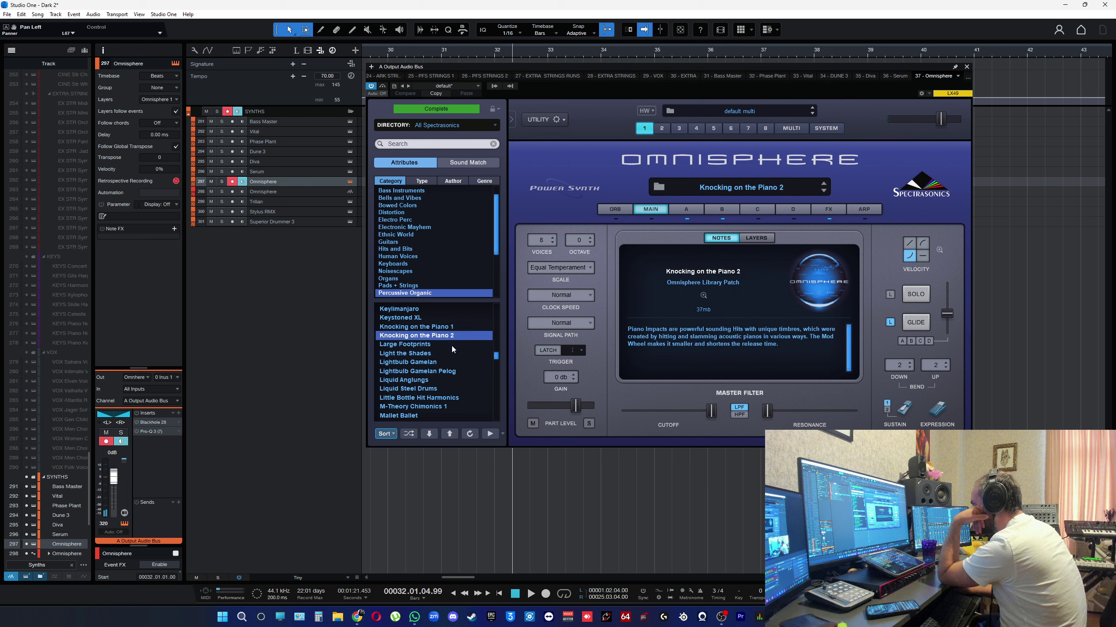
click(439, 405)
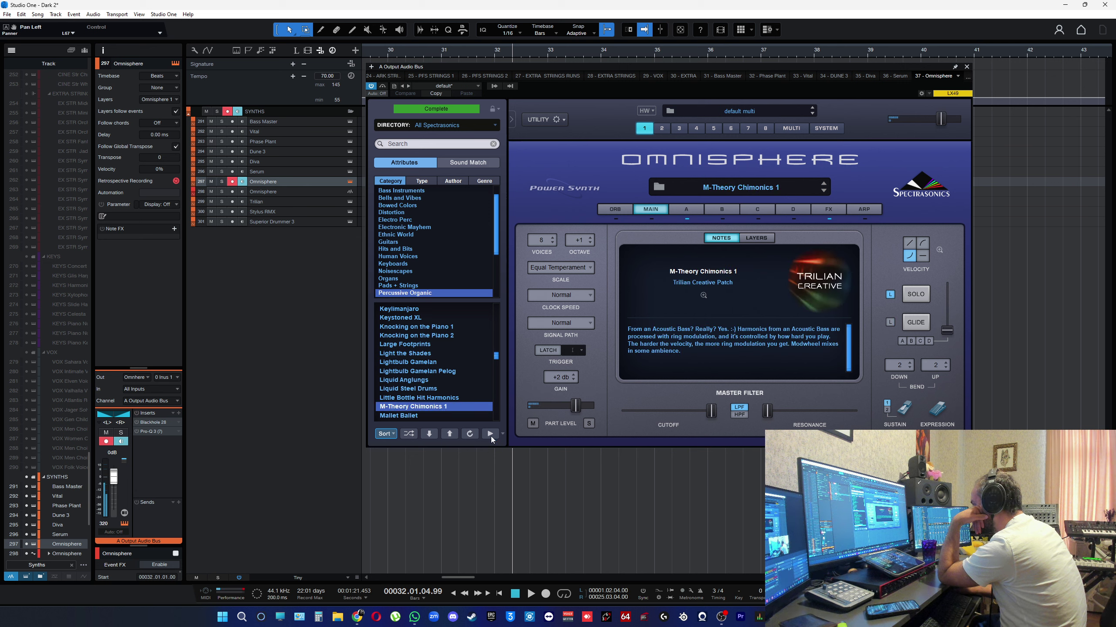
click(440, 413)
Step: Audition the Octoharp Plucker 1 and Octoharp Plucker 2 patches, and step forward through the list to Ode to Mr Newman
scroll(440, 388, down, 4)
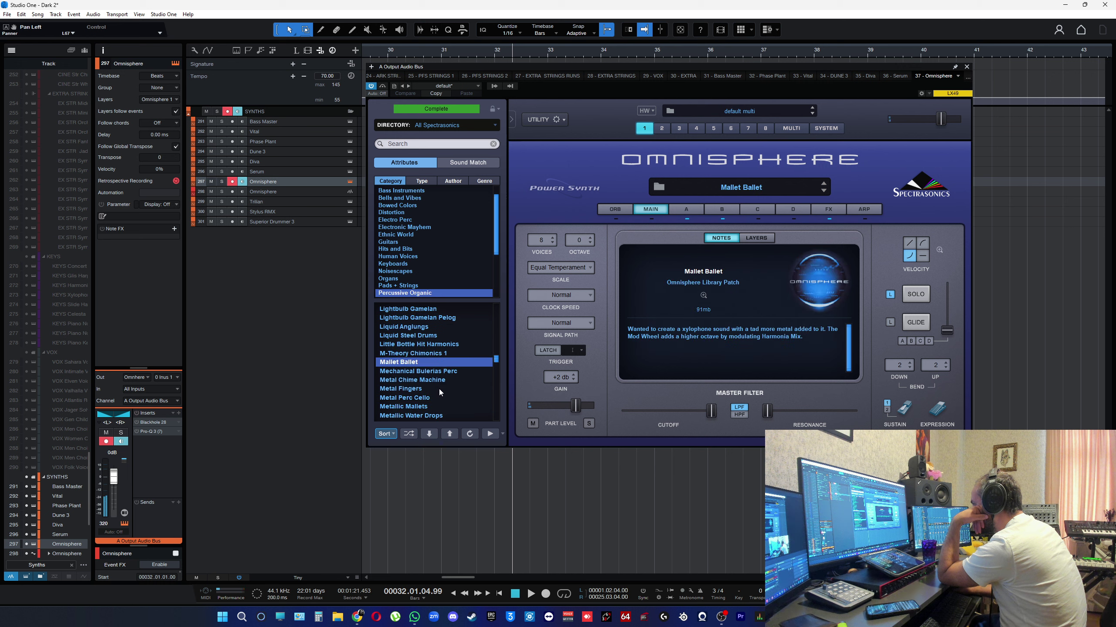
click(437, 389)
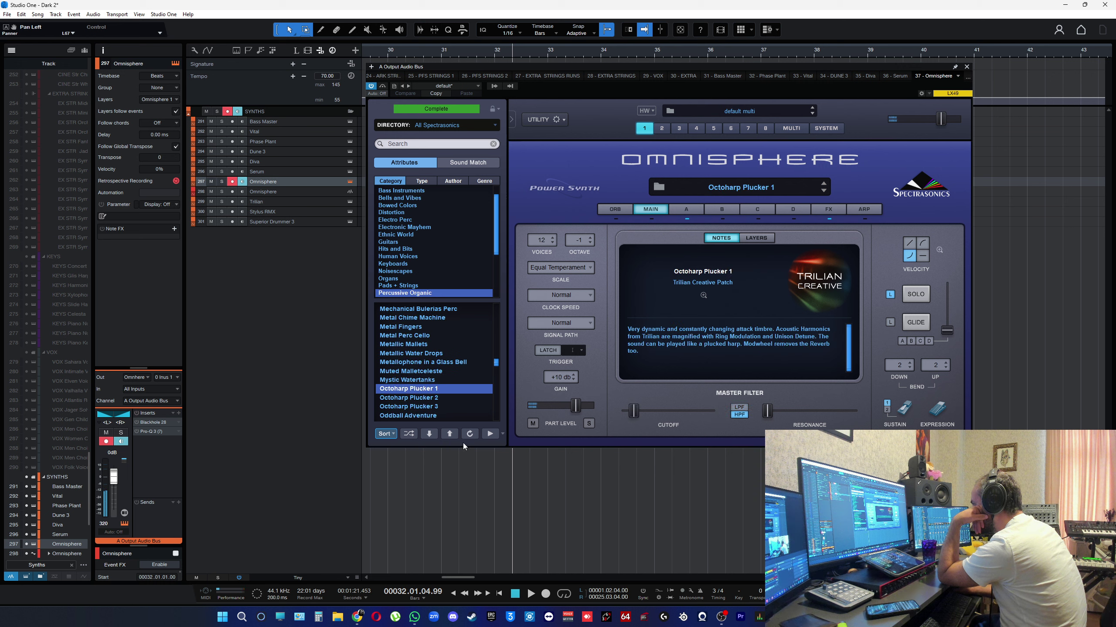
click(493, 433)
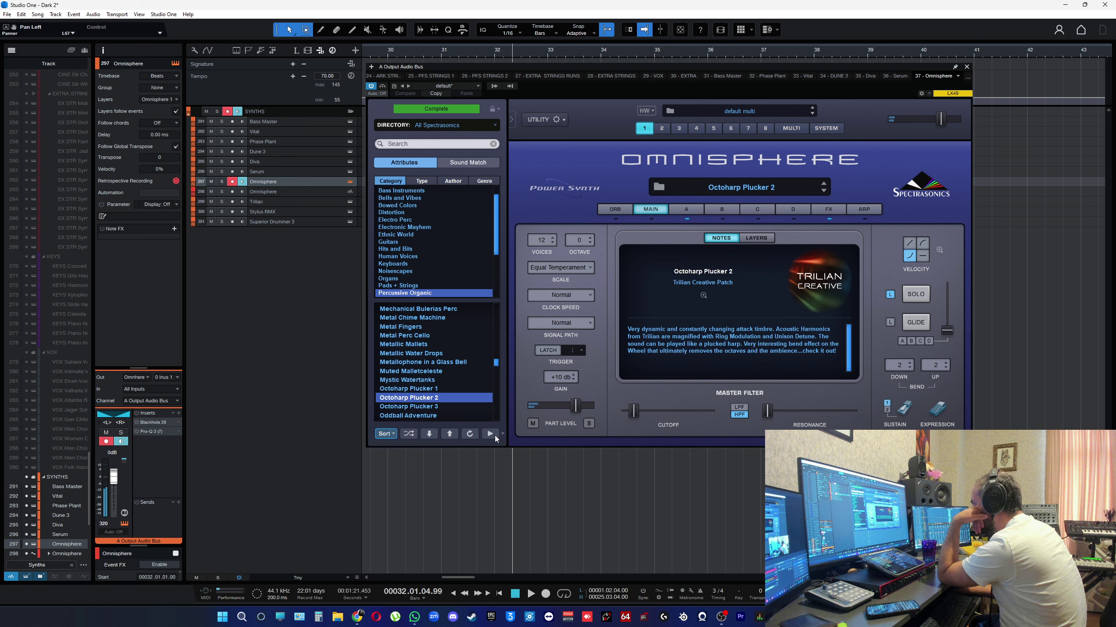
click(490, 433)
click(490, 434)
click(490, 434)
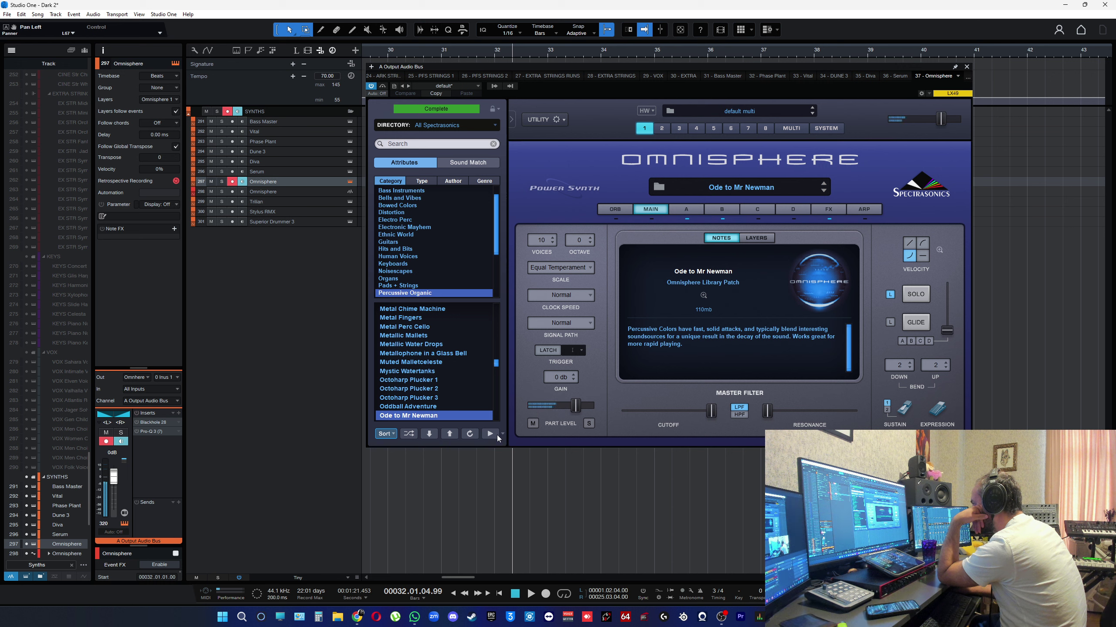
Step: Audition the Perc Bottle patch and step forward through the following patches to Piano Wire
scroll(475, 385, down, 4)
click(428, 387)
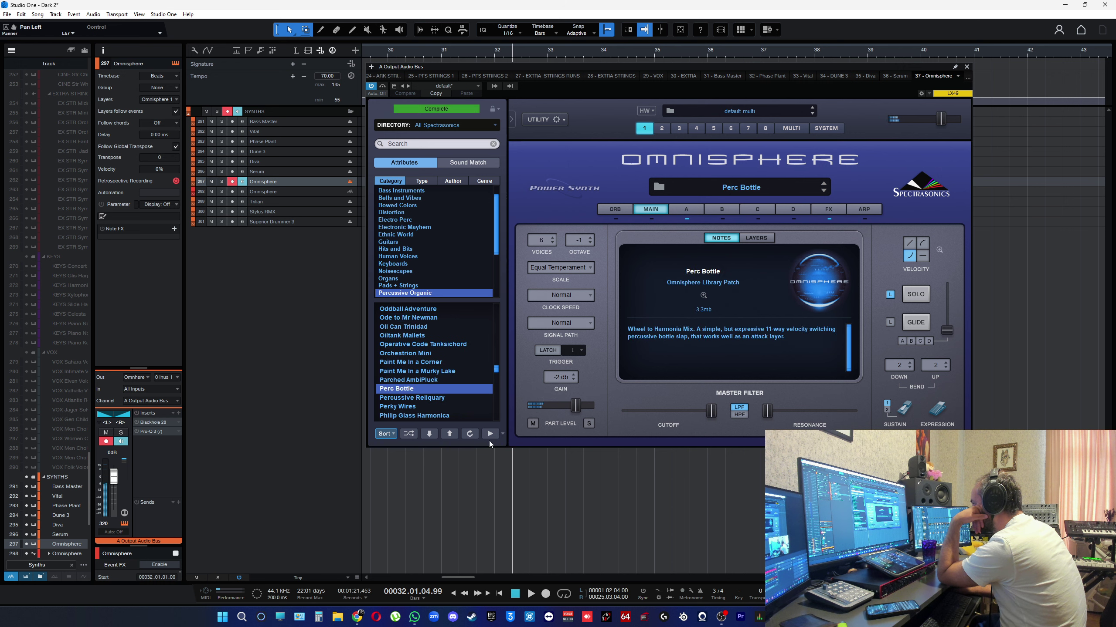
click(490, 434)
click(490, 434)
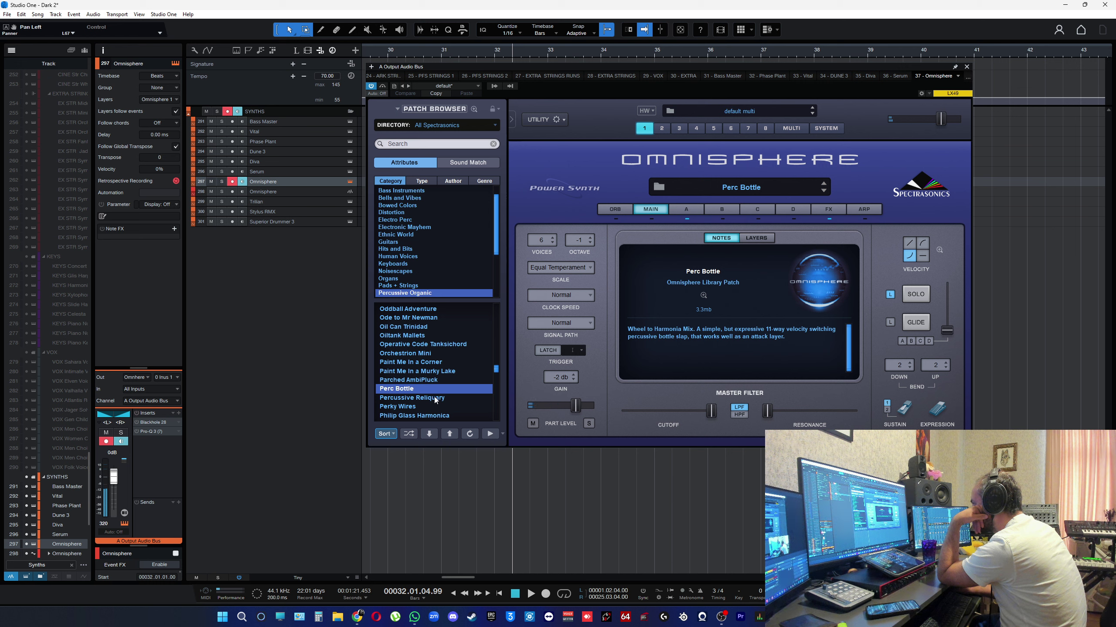
click(490, 434)
click(490, 434)
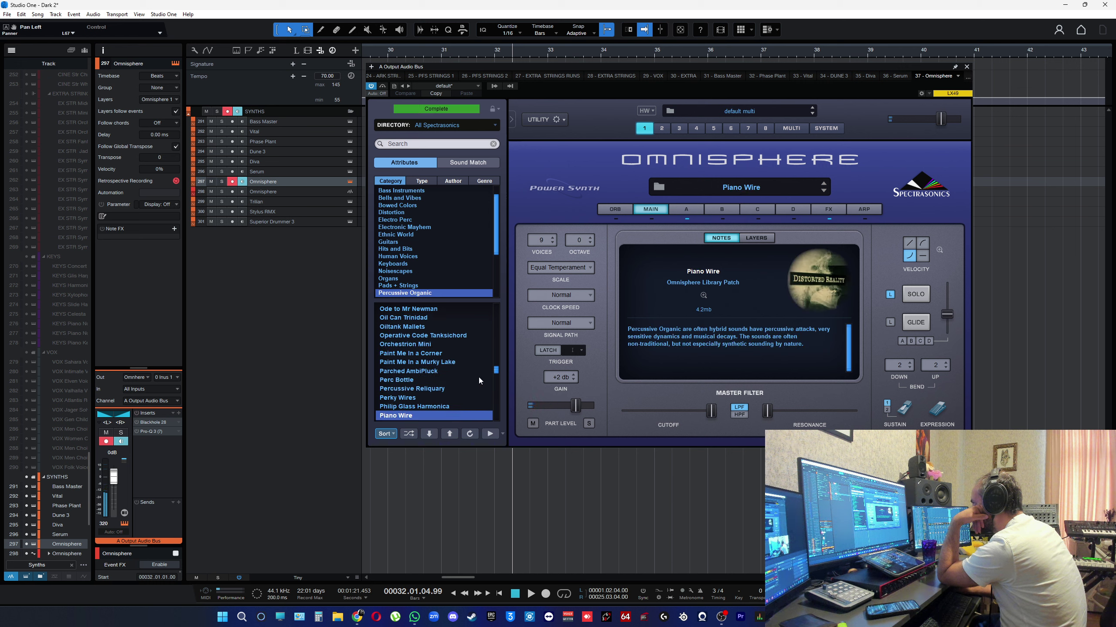
Step: Filter the patches by the Distortion category and audition Monster OctaveFuzz Bow and Nasty Business Lead 1
click(414, 213)
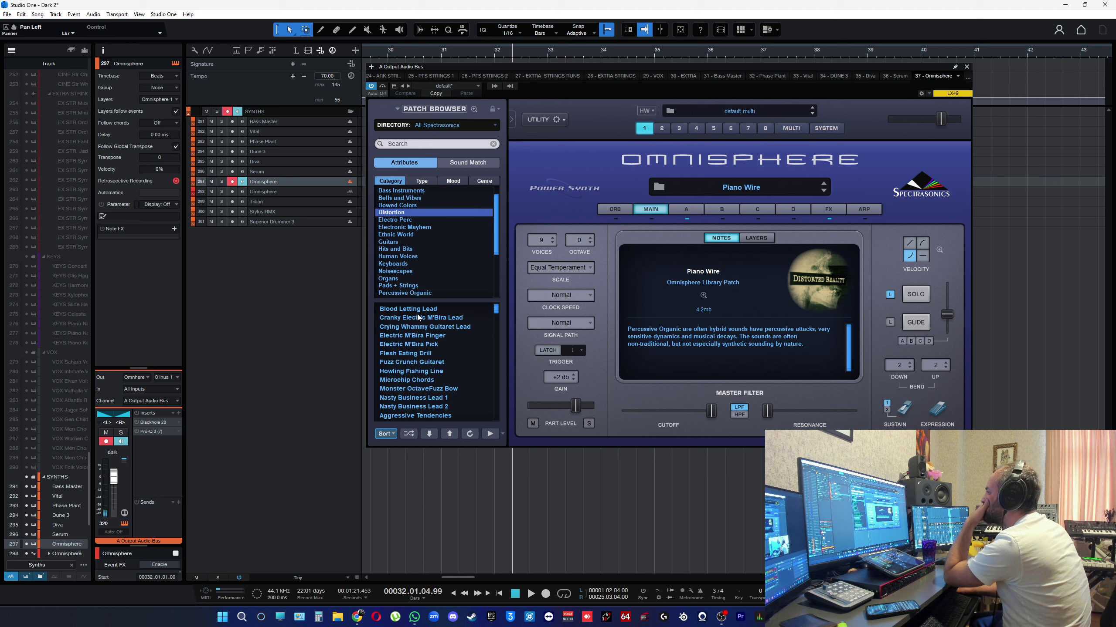
click(422, 344)
click(481, 389)
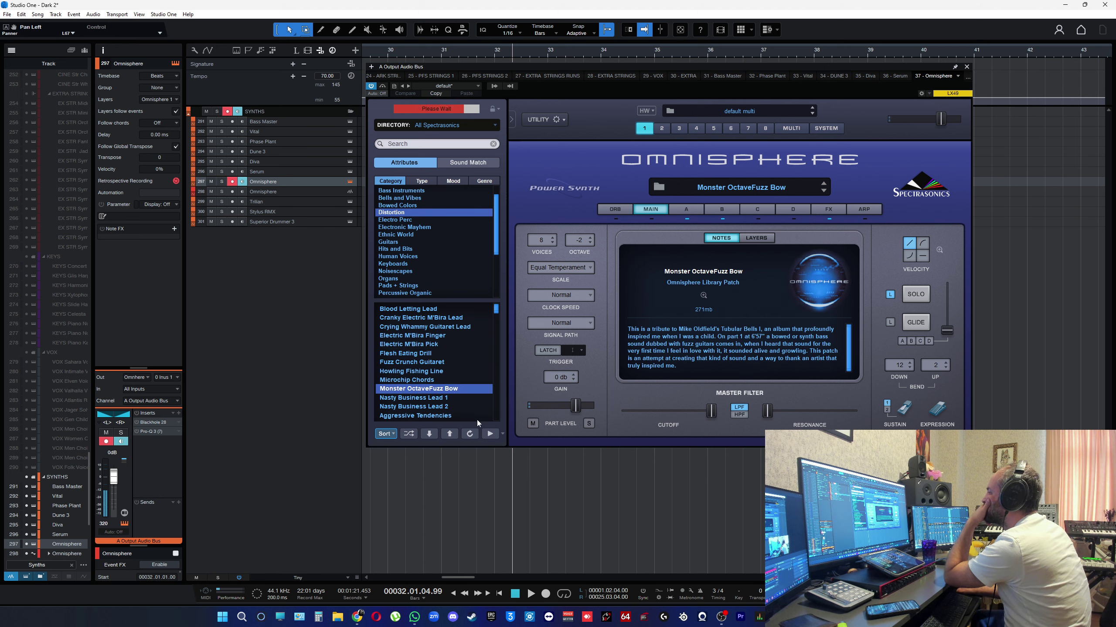
click(489, 434)
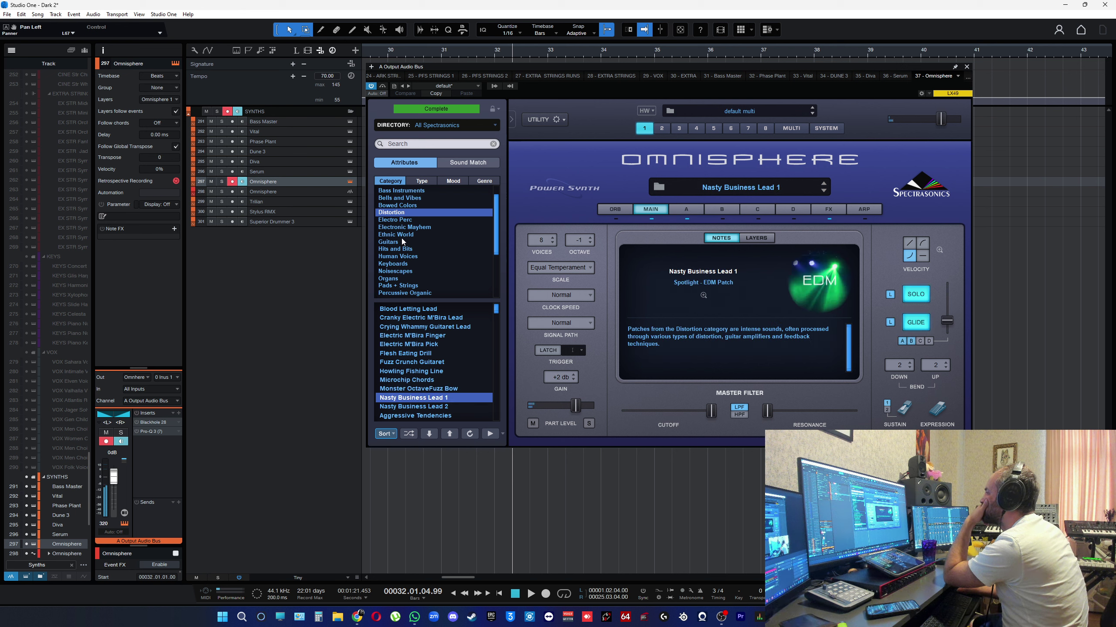
Step: Browse the Bass Instruments category, and audition Circus Nightmare from the ARP + BPM category
click(403, 190)
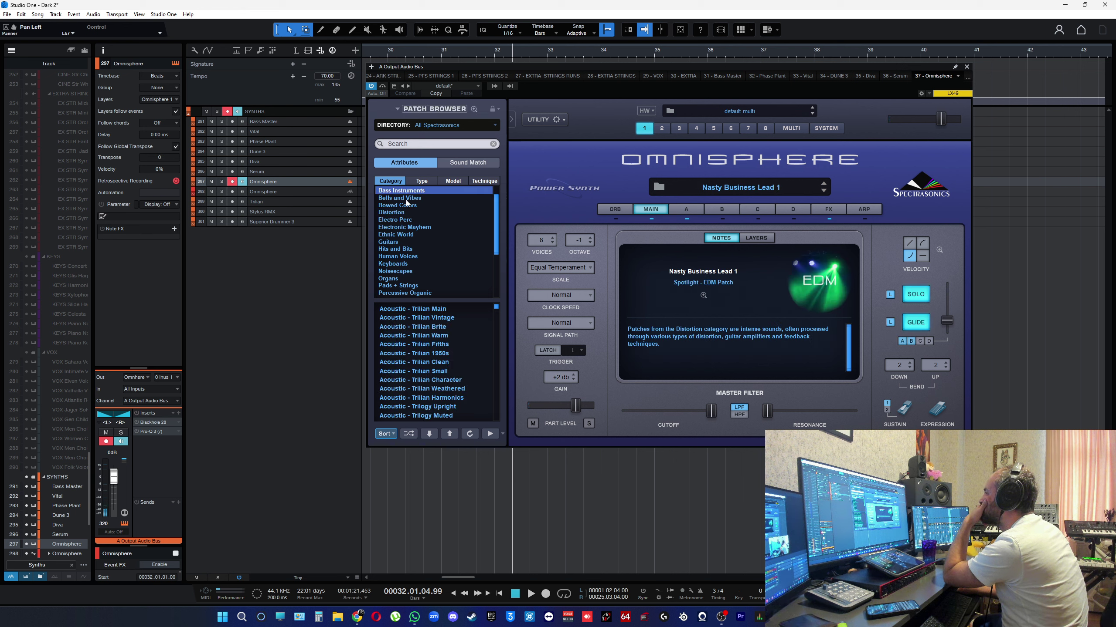
scroll(413, 213, up, 2)
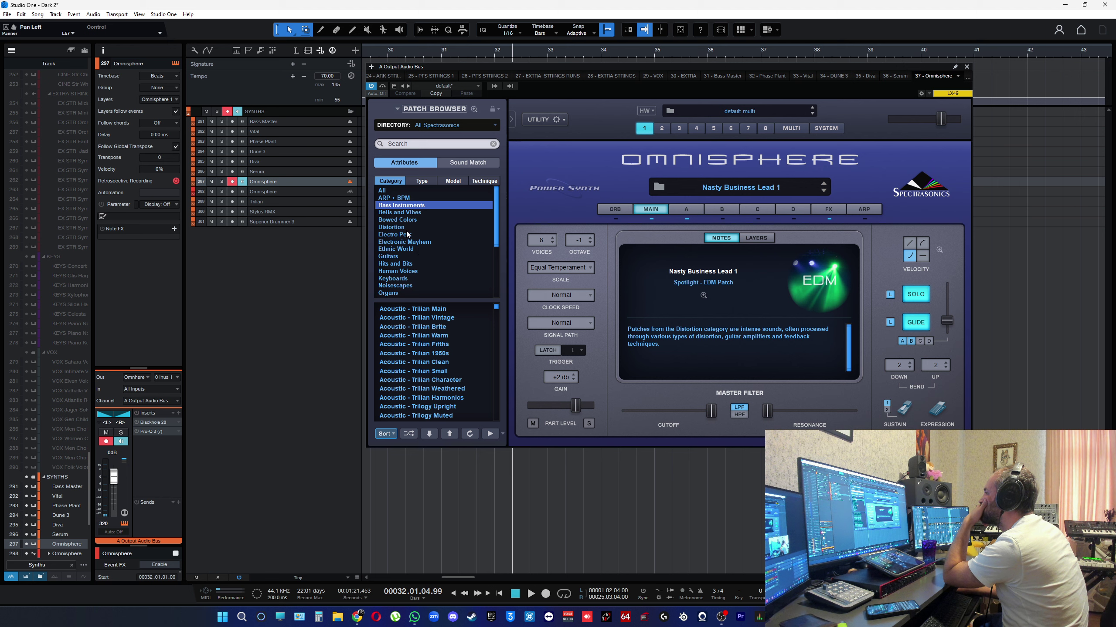
click(397, 199)
click(406, 335)
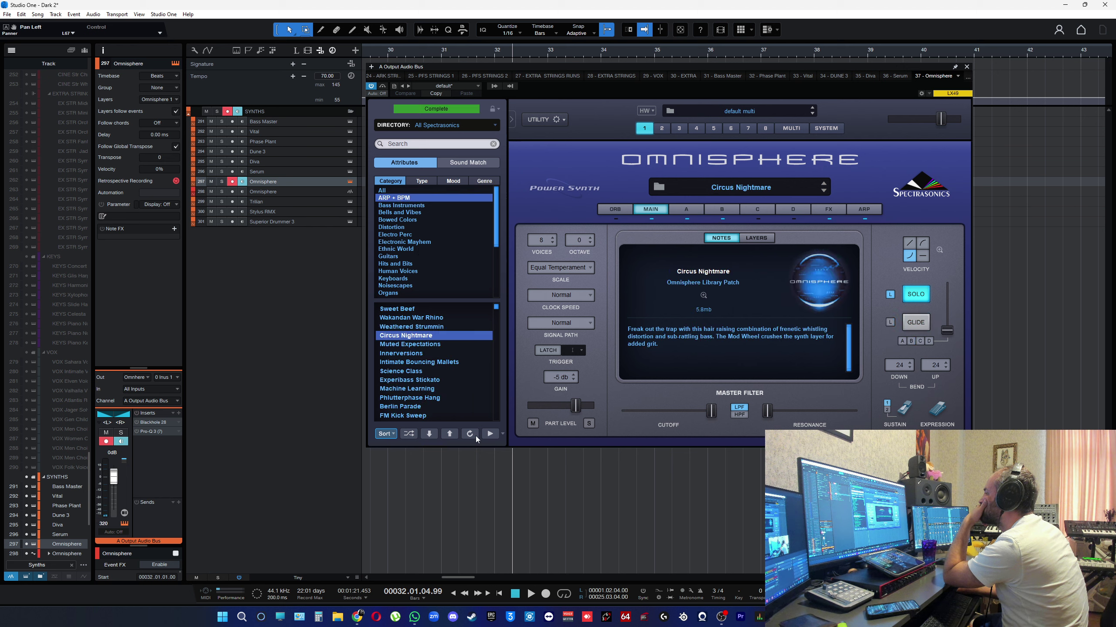
Step: Filter the patches by the Bells and Vibes category and audition Coiling Zim'bira 3 and Eurosphere 1
click(400, 212)
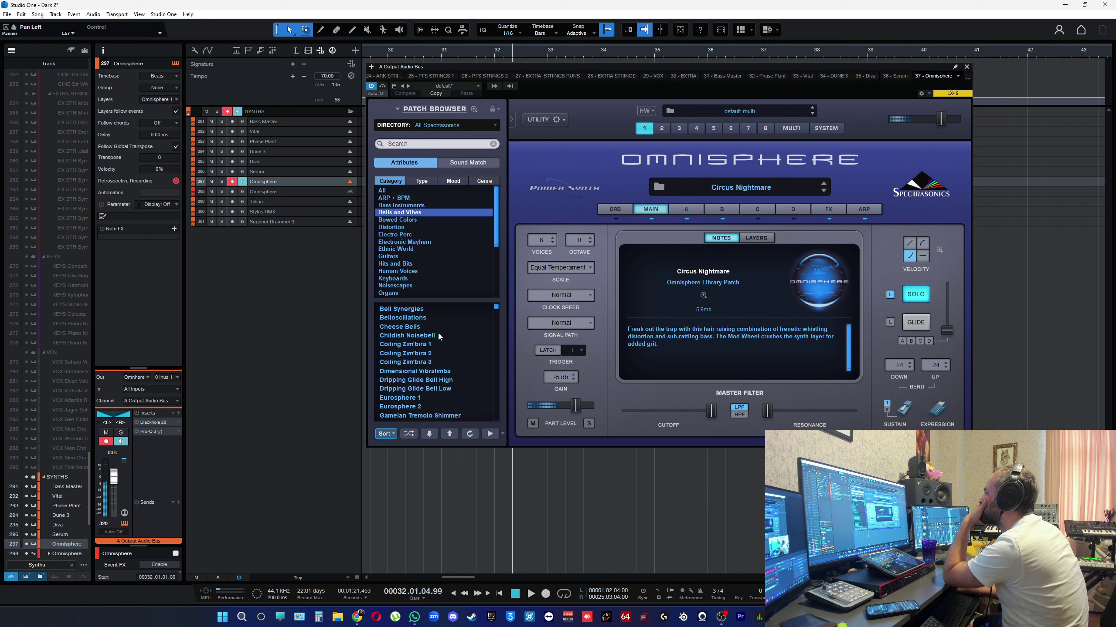
click(417, 362)
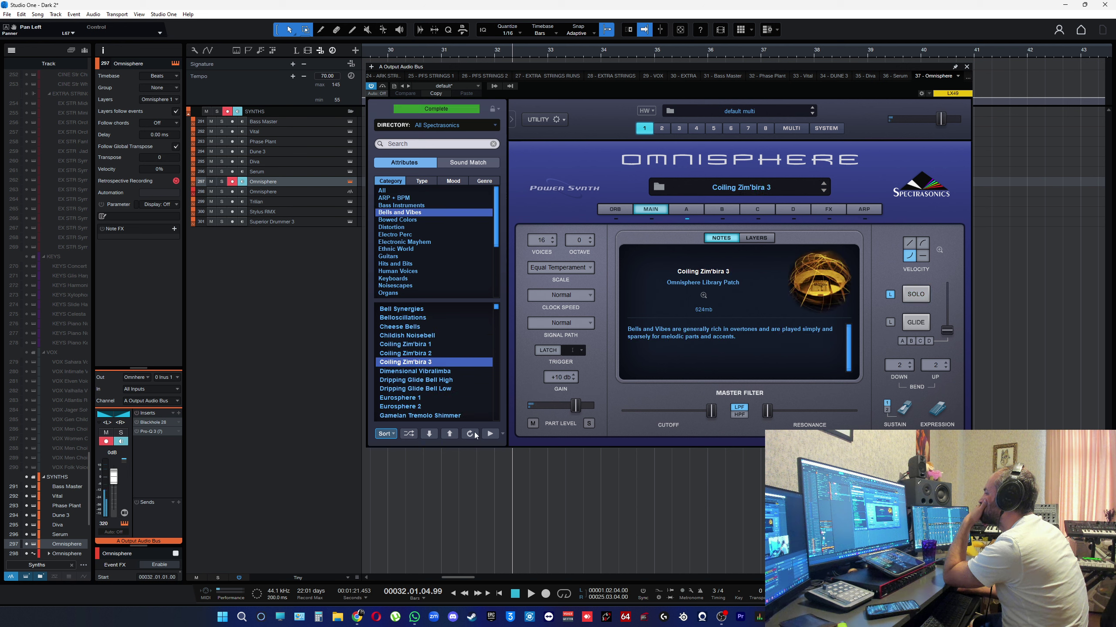
click(422, 375)
click(439, 398)
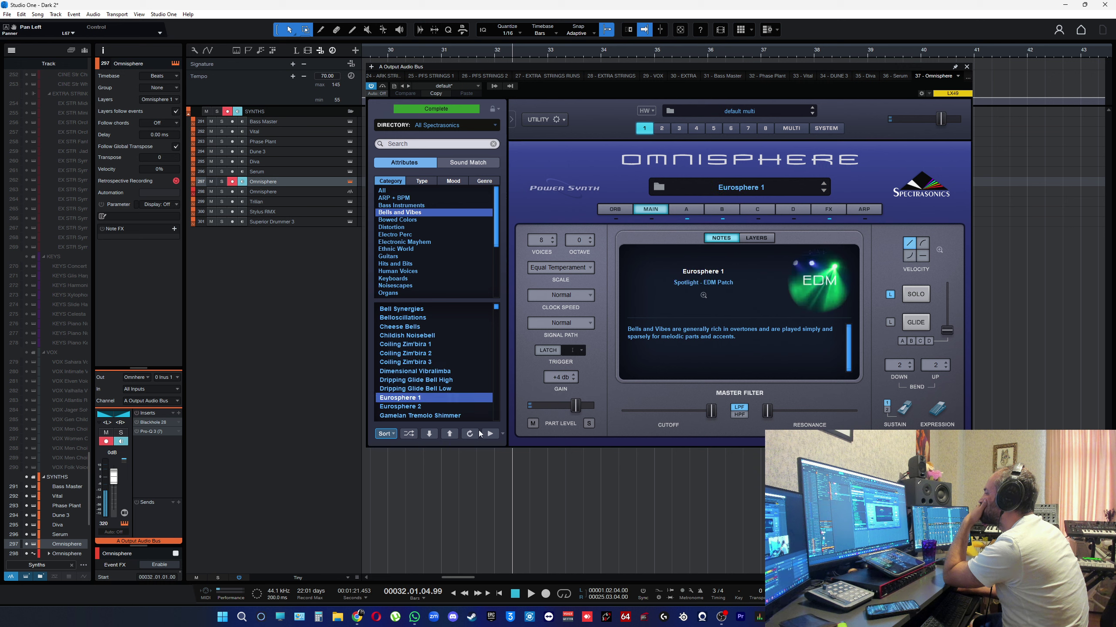
Step: Filter by the Ethnic World category and audition Blue Nile Baseball Bat, Blowing Marimbula, Ceramic Kalimbadrum Toothpicks and Bottlecap Zim'bira Toothpicks
click(392, 250)
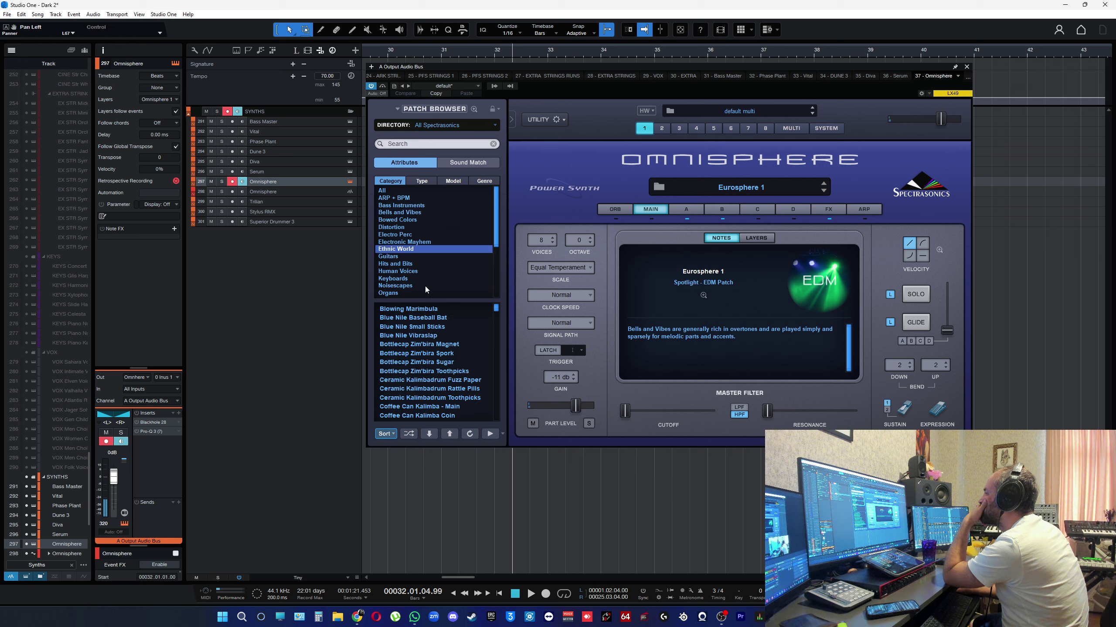
click(413, 317)
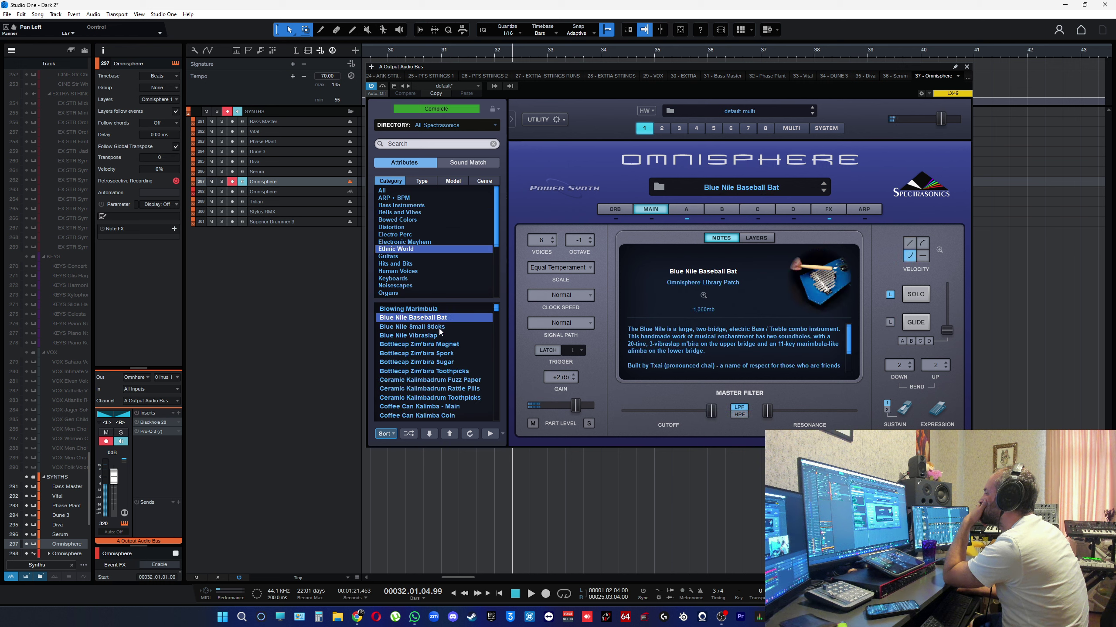
click(439, 309)
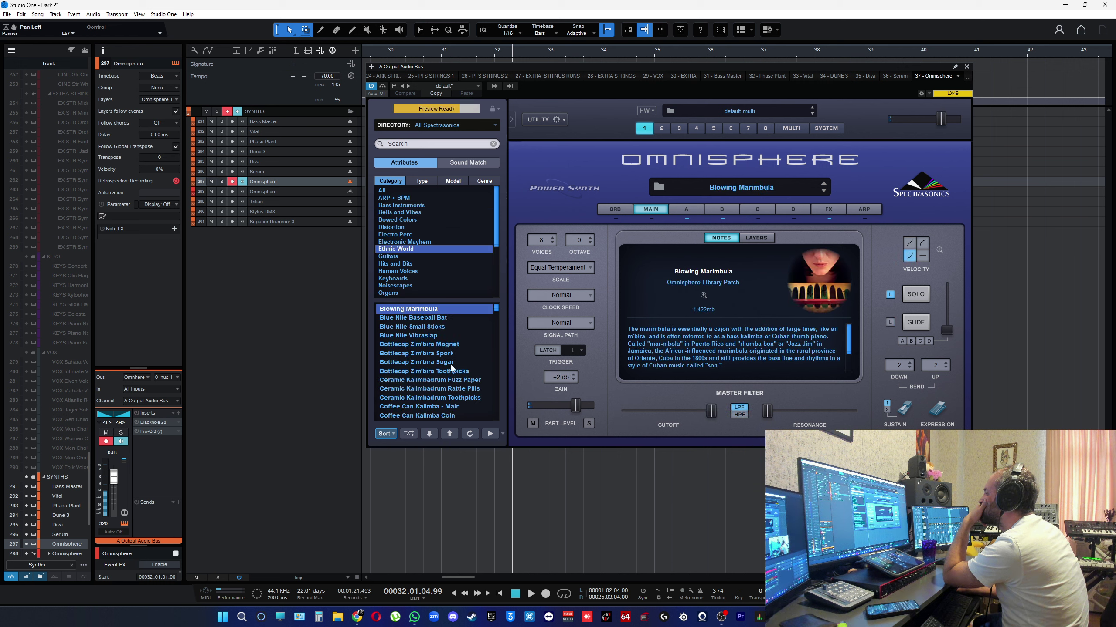
click(489, 435)
click(428, 363)
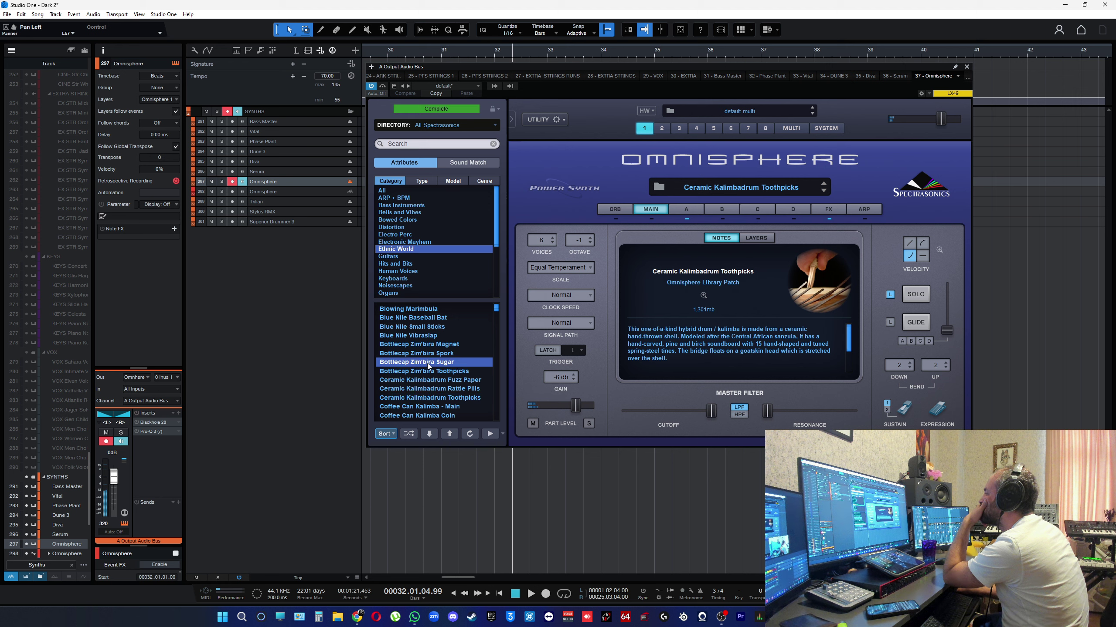
click(460, 415)
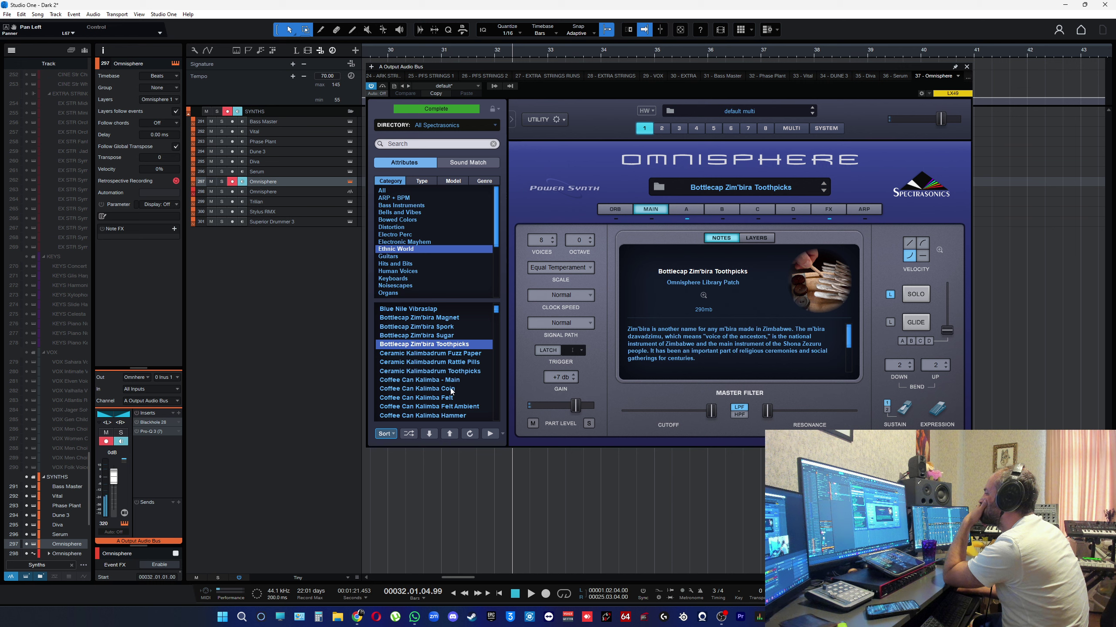
Step: Audition the Coffee Can Kalimba patches Main, Felt Ambient, Hammer, Mute and Pluck
click(442, 380)
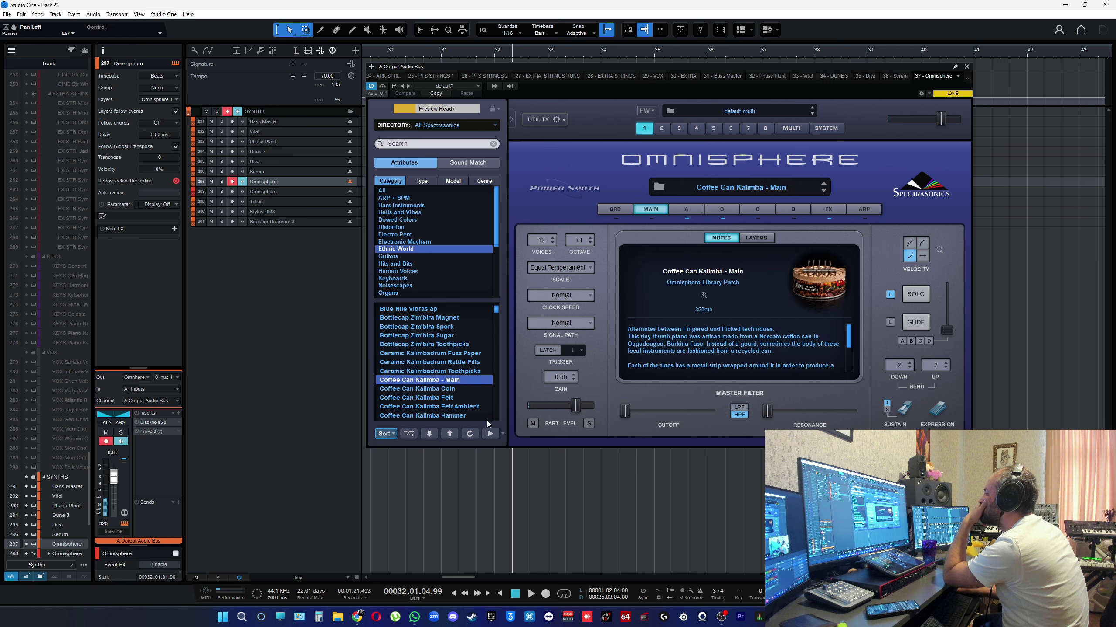
click(440, 406)
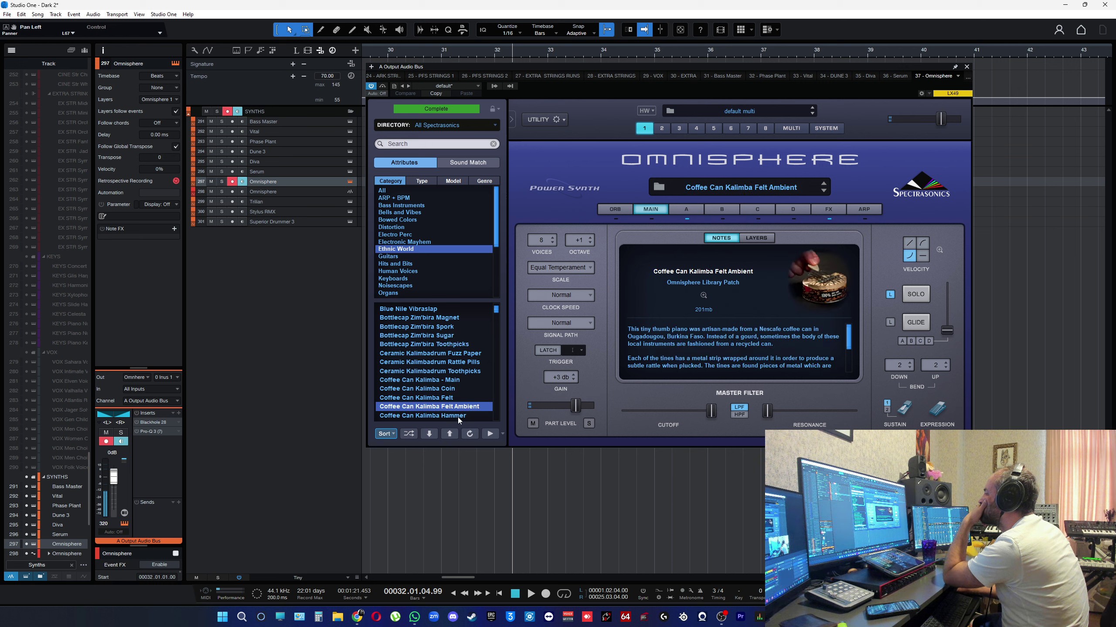
click(458, 416)
scroll(459, 378, down, 3)
key(Down)
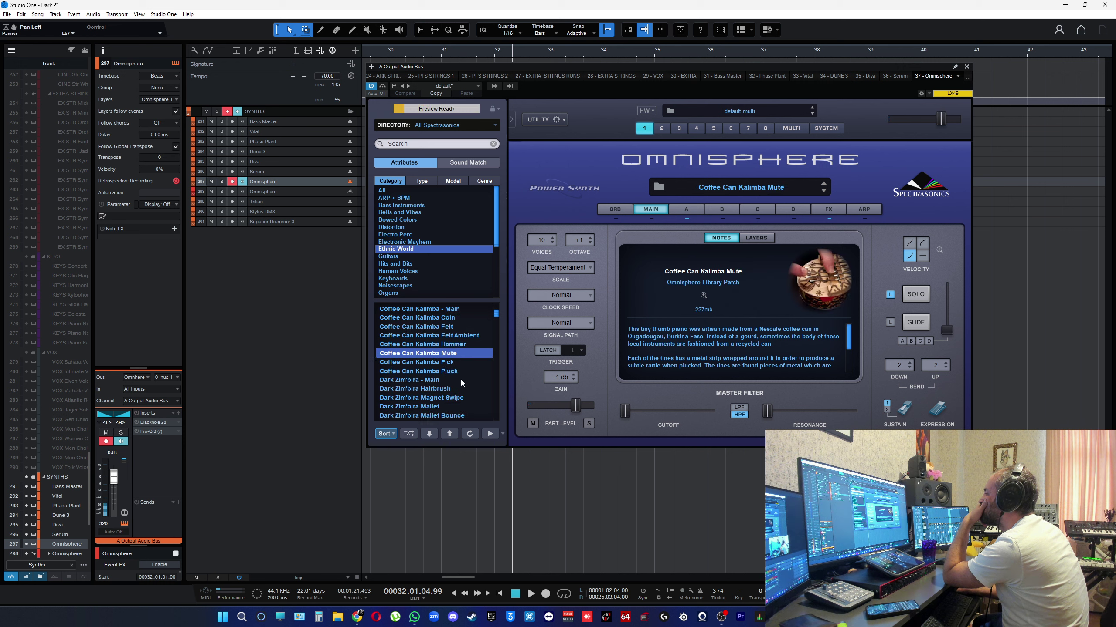
click(490, 434)
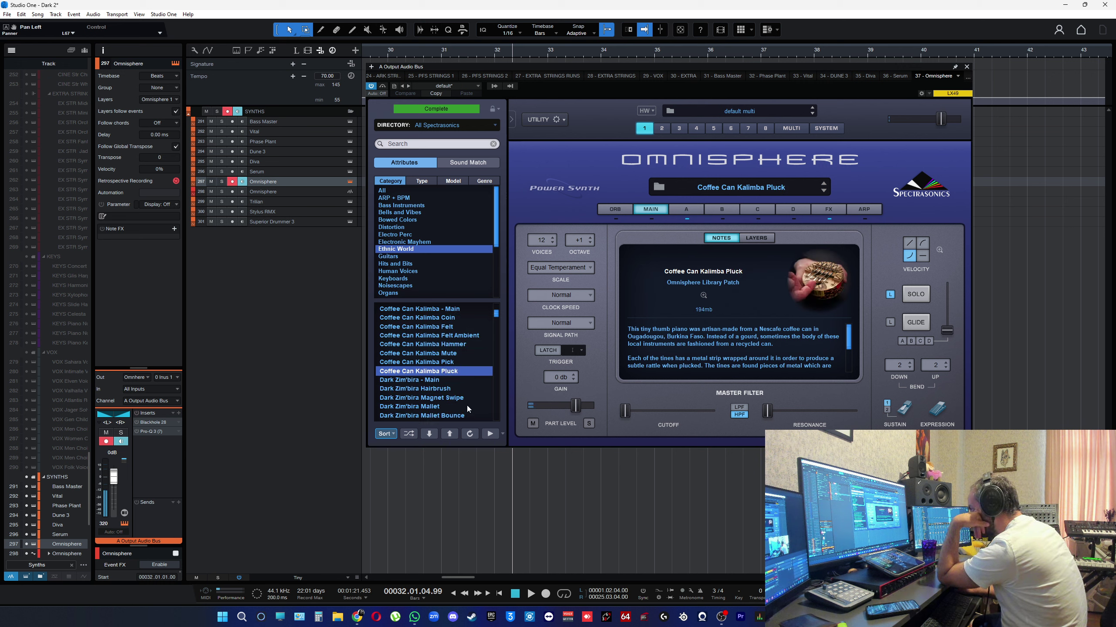
Step: Audition the Dark Zim'bira patches Magnet Swipe, Paintbrush and Sugar
click(490, 434)
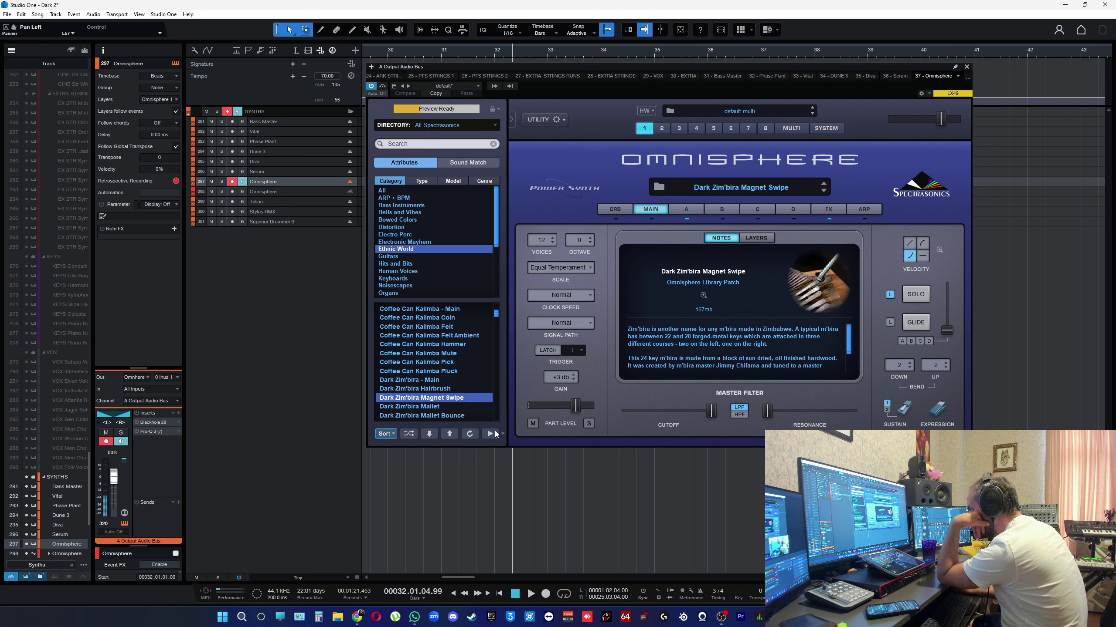
scroll(469, 385, down, 4)
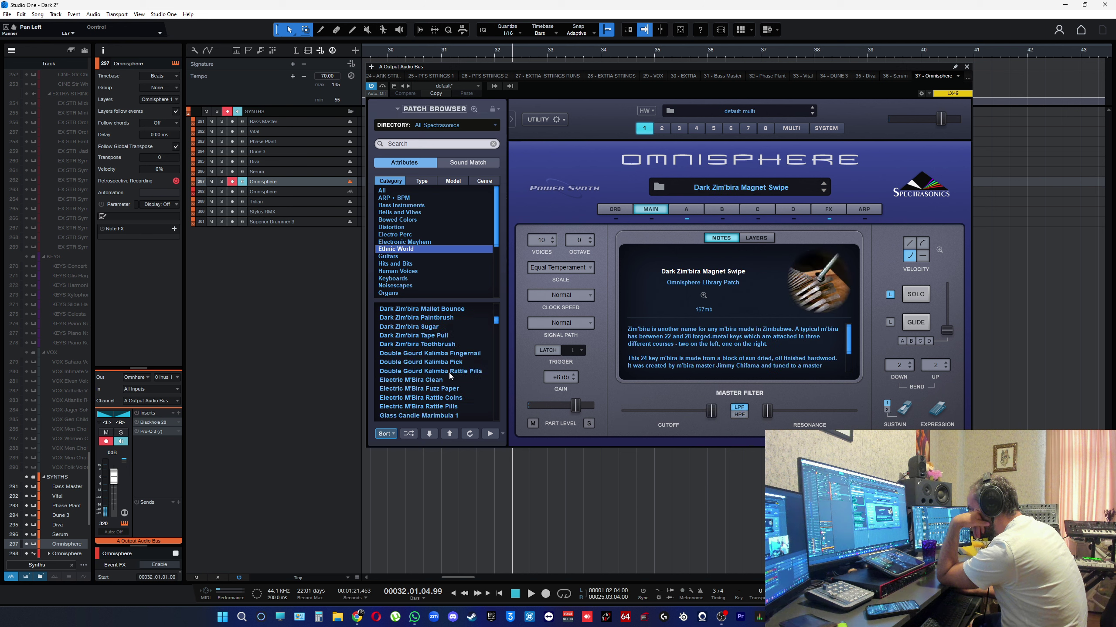
click(448, 317)
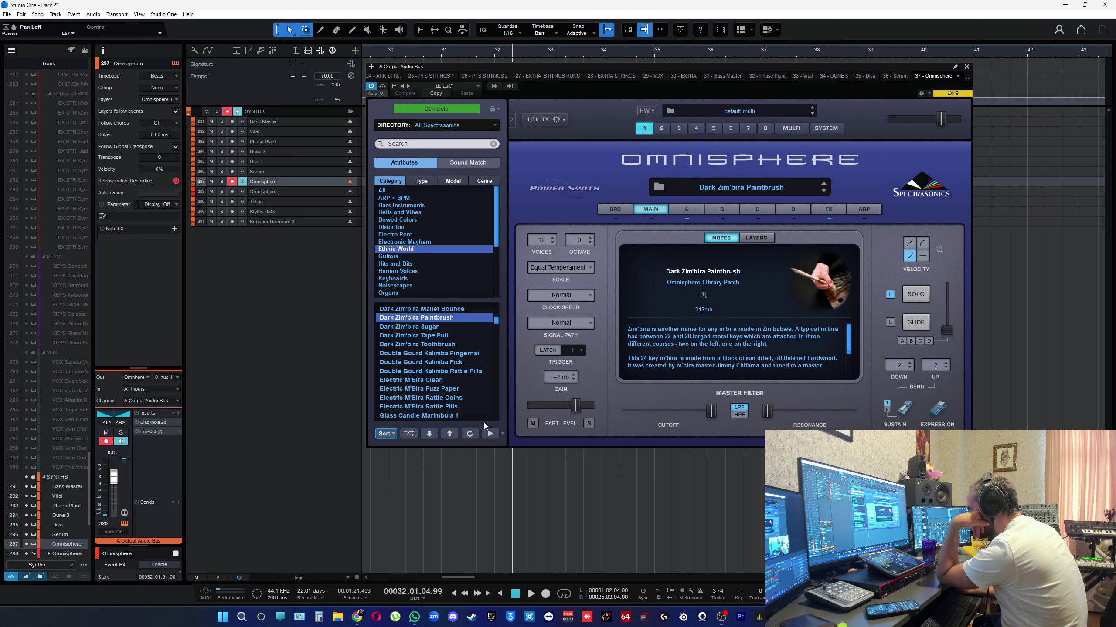
click(490, 435)
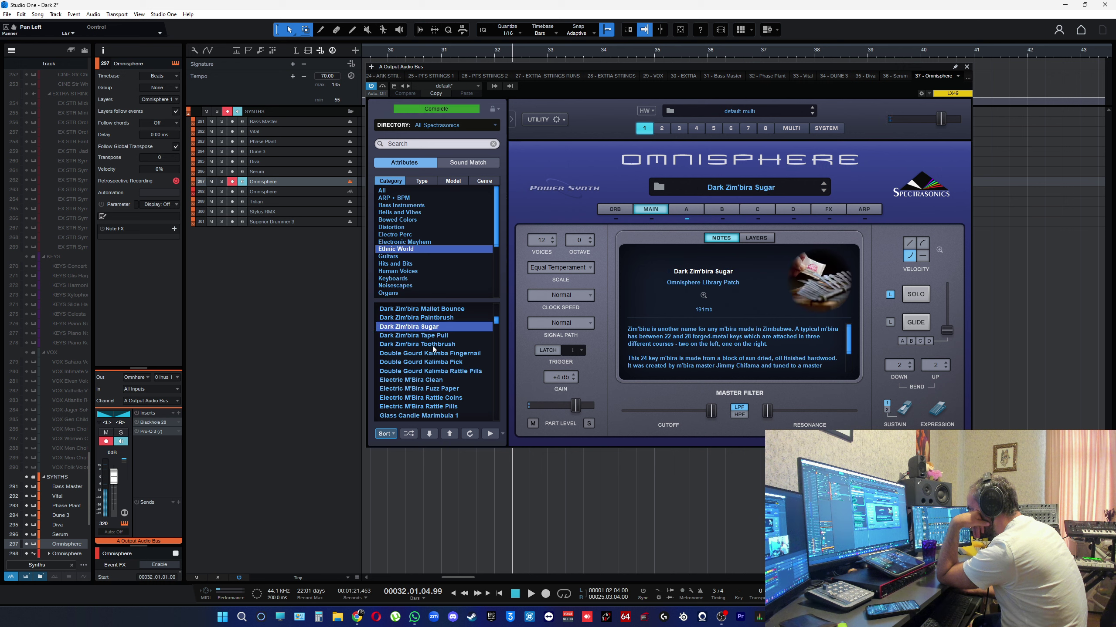
click(490, 434)
Step: Audition Double Gourd Kalimba Rattle Pills, Electric M'Bira Clean, Electric M'Bira Fuzz Paper and Glass Candle Marimbula 1
click(435, 371)
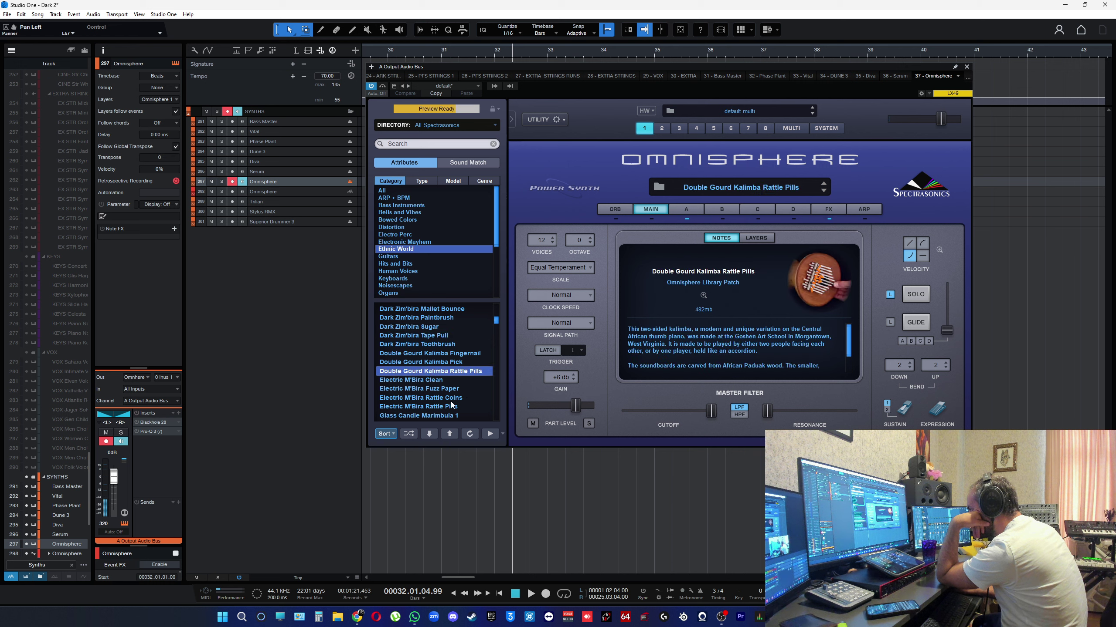
click(490, 434)
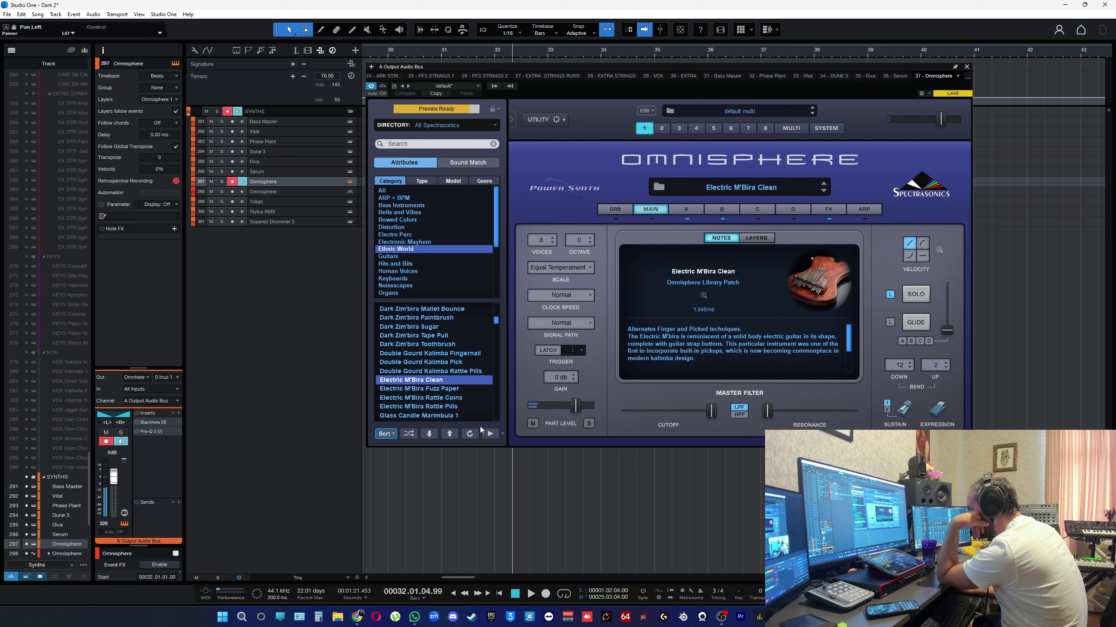
click(490, 434)
scroll(457, 384, down, 2)
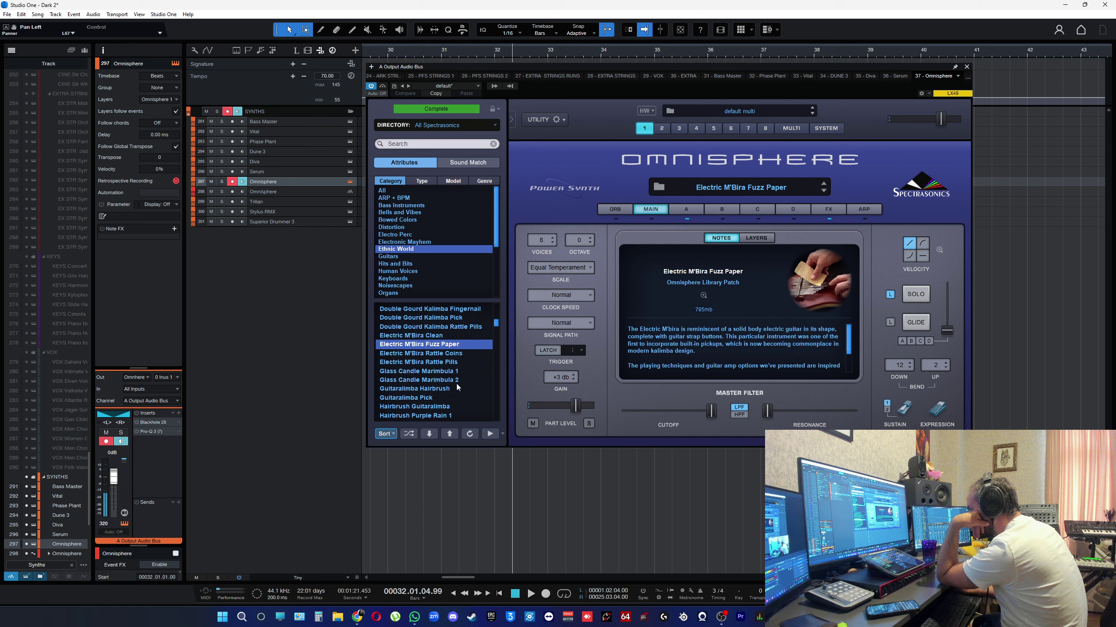
click(451, 363)
click(486, 434)
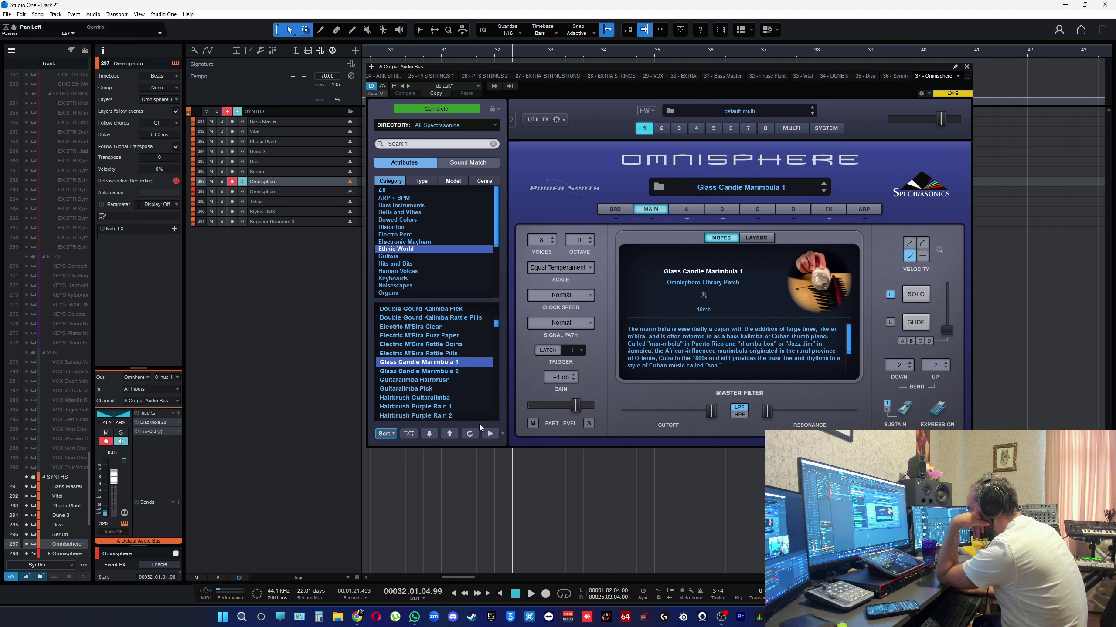
Step: Audition the Hairbrush patches Purple Rain 1, Purple Rain 2 and Ruby Moon
click(454, 407)
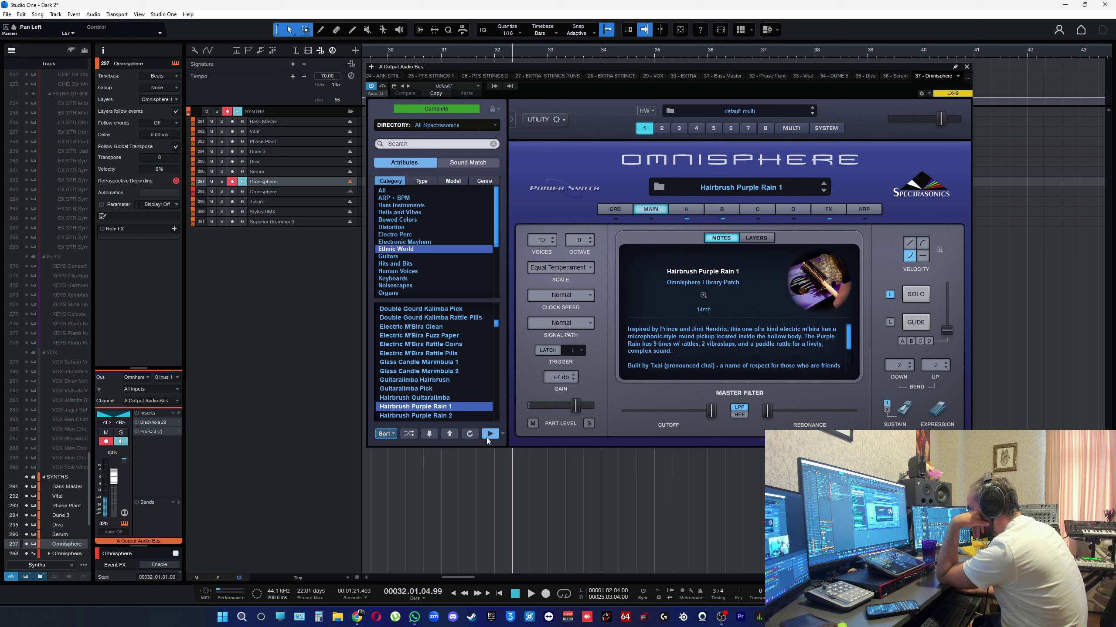
scroll(461, 390, down, 2)
click(489, 434)
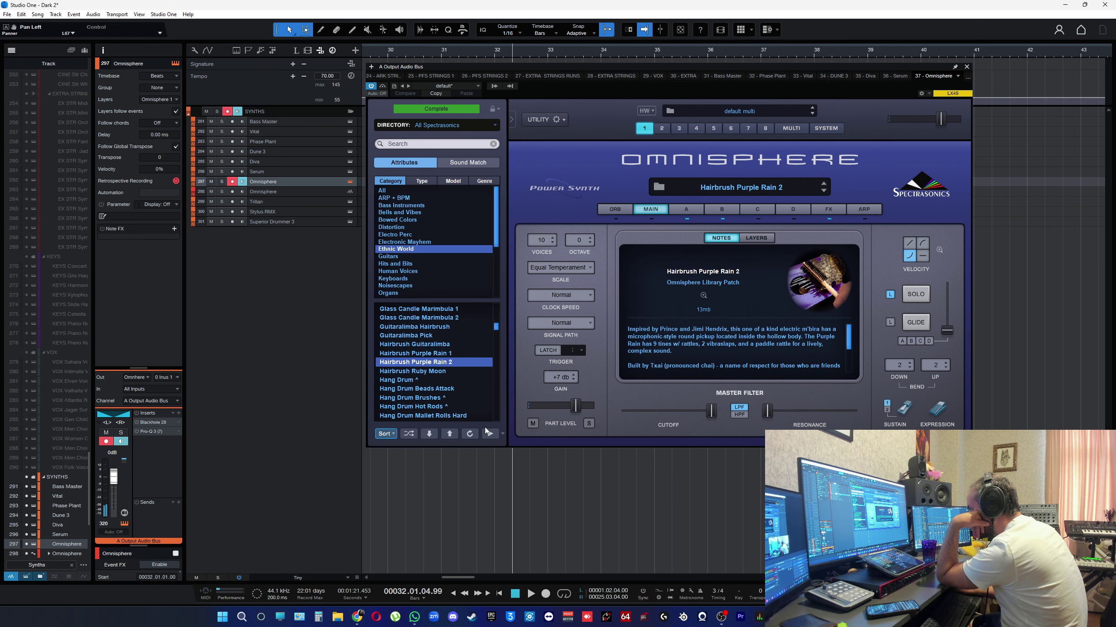
key(Down)
key(Down)
key(Down)
key(Down)
key(Down)
key(Down)
key(Down)
key(Down)
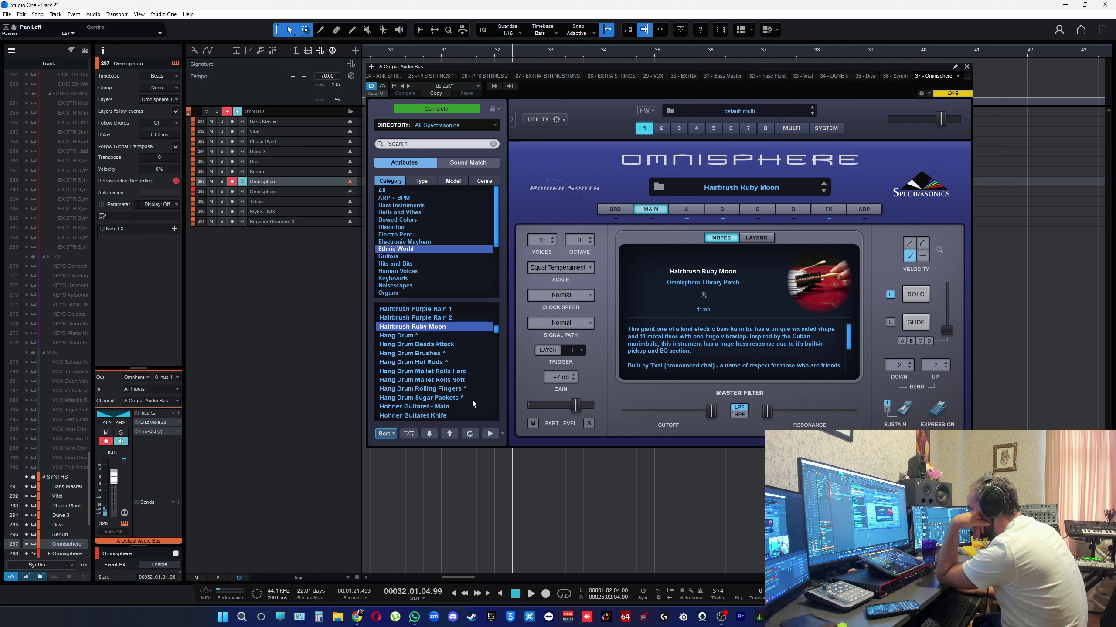
Step: Audition Hohner Guitaret Knife, Hohner Guitaret Magnetic Vibrato and Maldives Islands
key(Down)
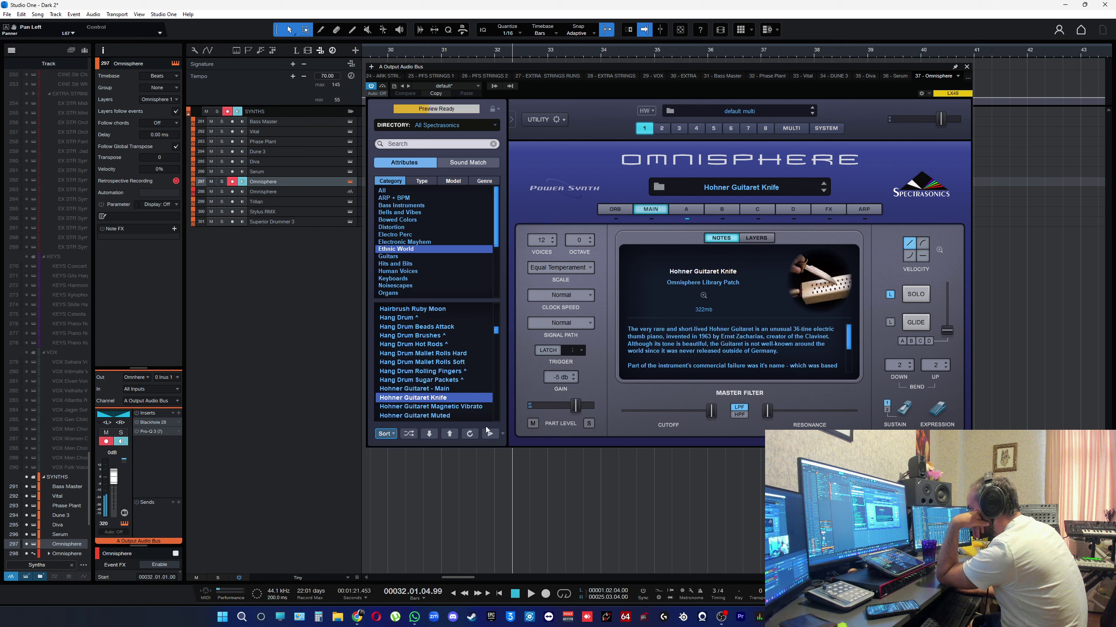
key(Down)
key(Down)
key(Down)
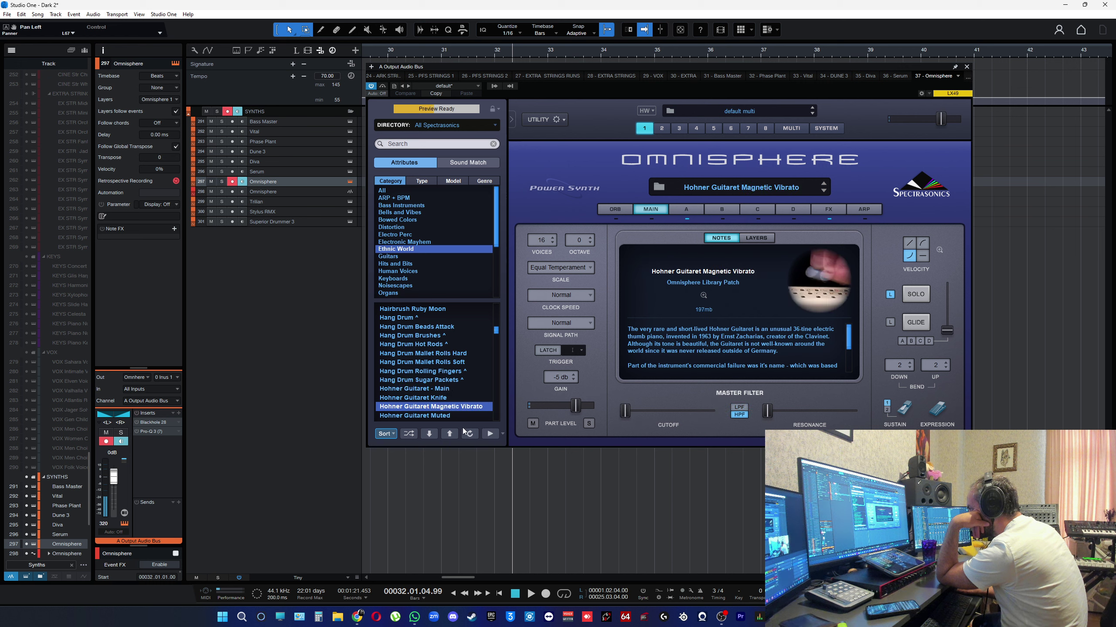
key(Down)
key(Down)
key(Down)
key(Down)
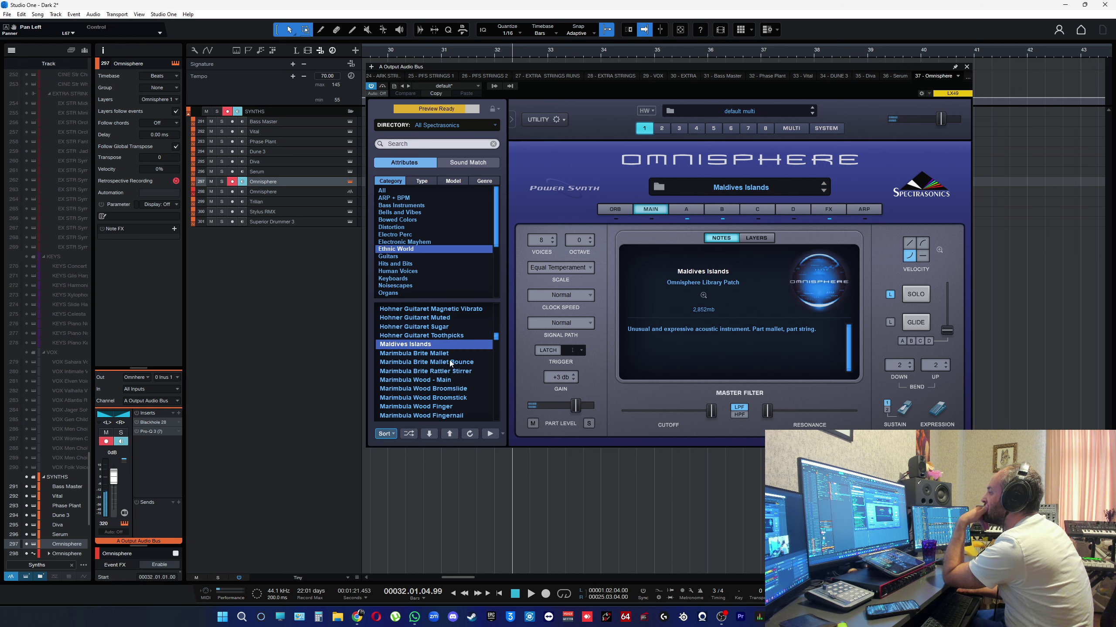
Step: Audition the Marimbula Wood patches Main, Broomslide and Finger, as well as Purple Rain Vibraslap 2
key(Down)
key(Down)
key(Down)
key(Down)
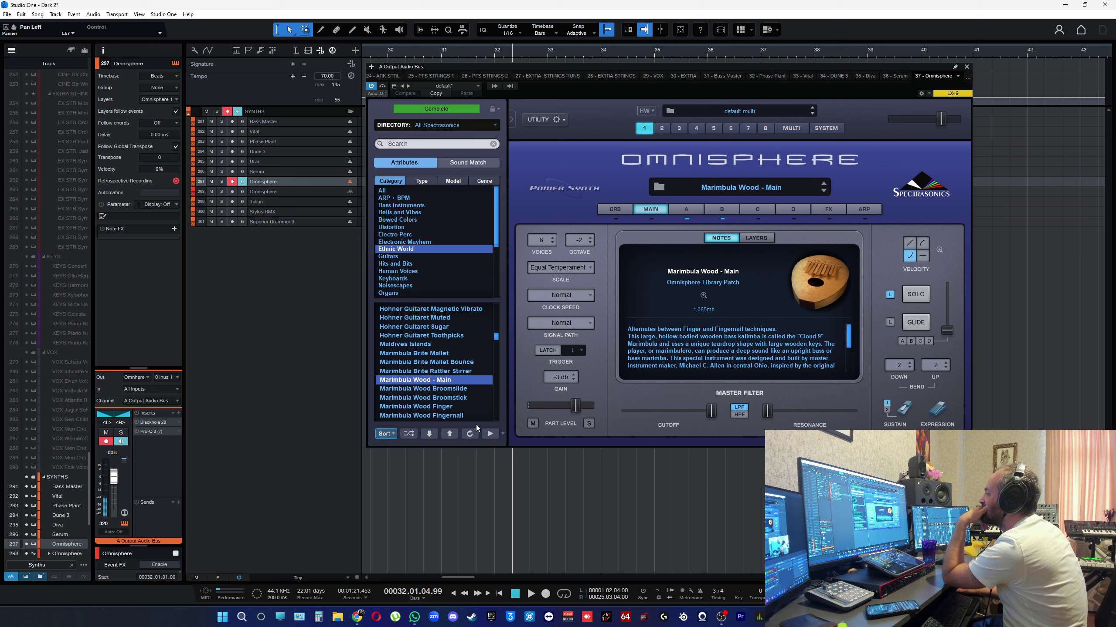
key(Down)
key(Down)
key(Down)
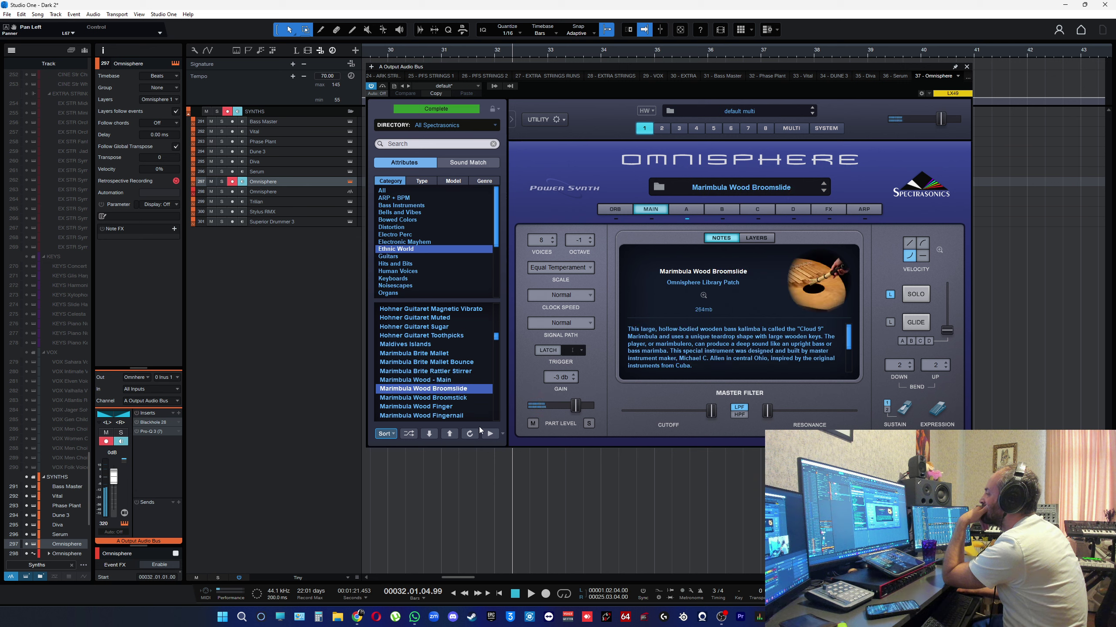
scroll(477, 391, down, 5)
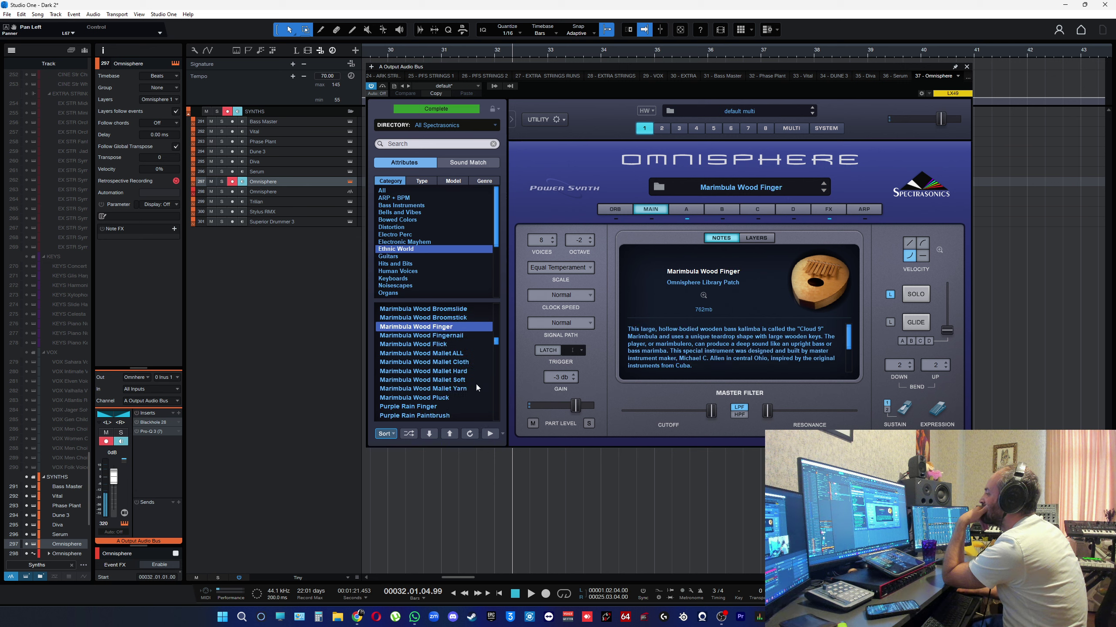
click(451, 380)
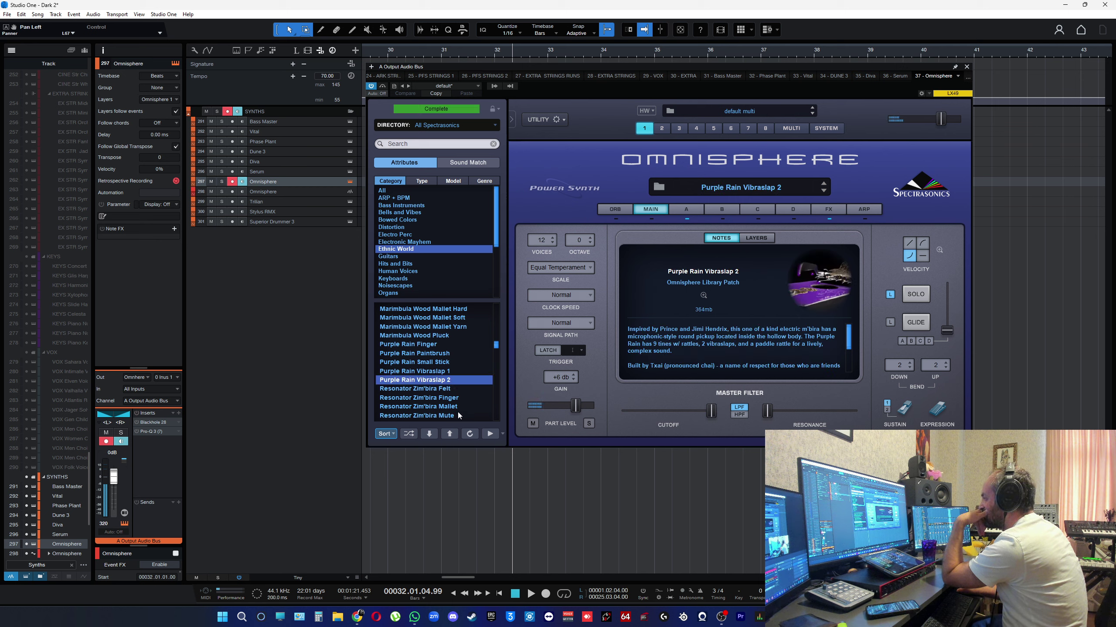
Step: Load the Resonator Zim'bira Finger patch and play the song from bar 32 to bar 37
key(Down)
key(Down)
click(490, 434)
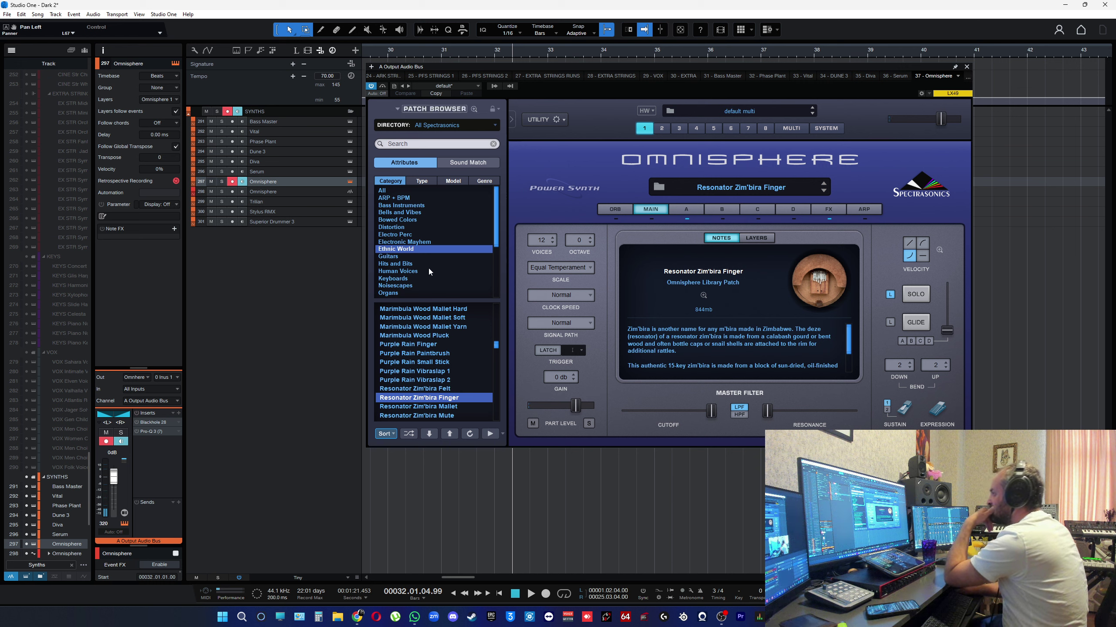
key(space)
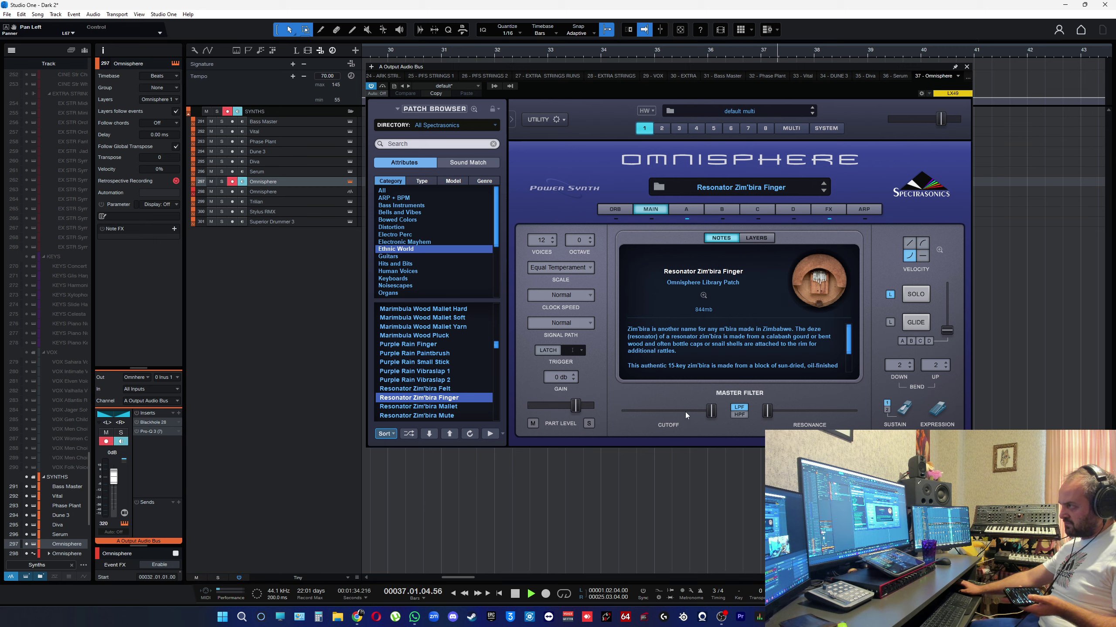
key(space)
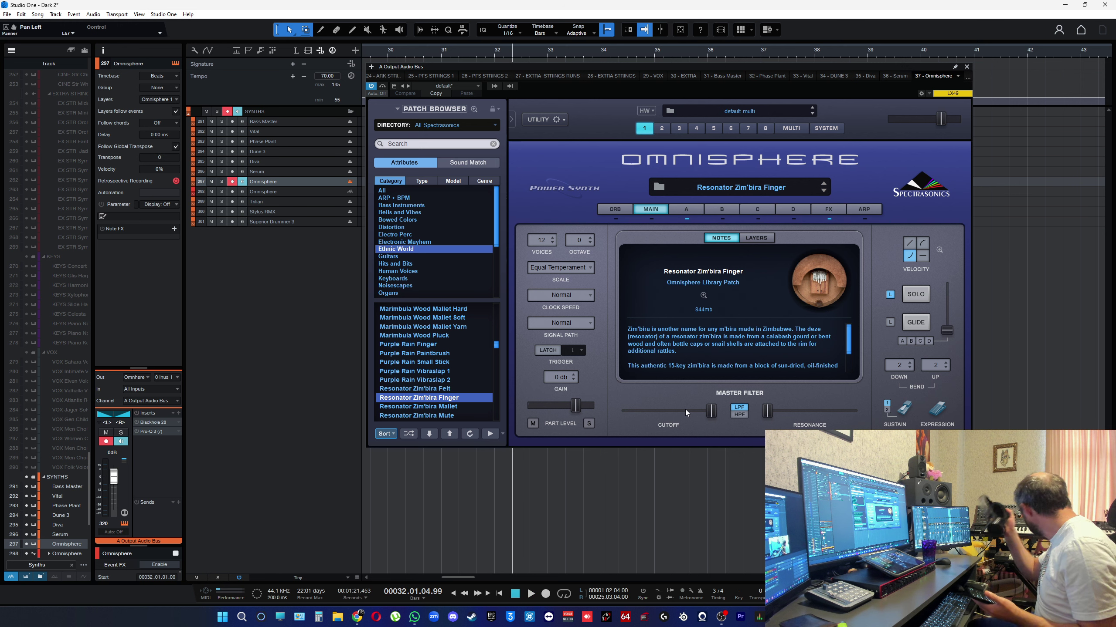